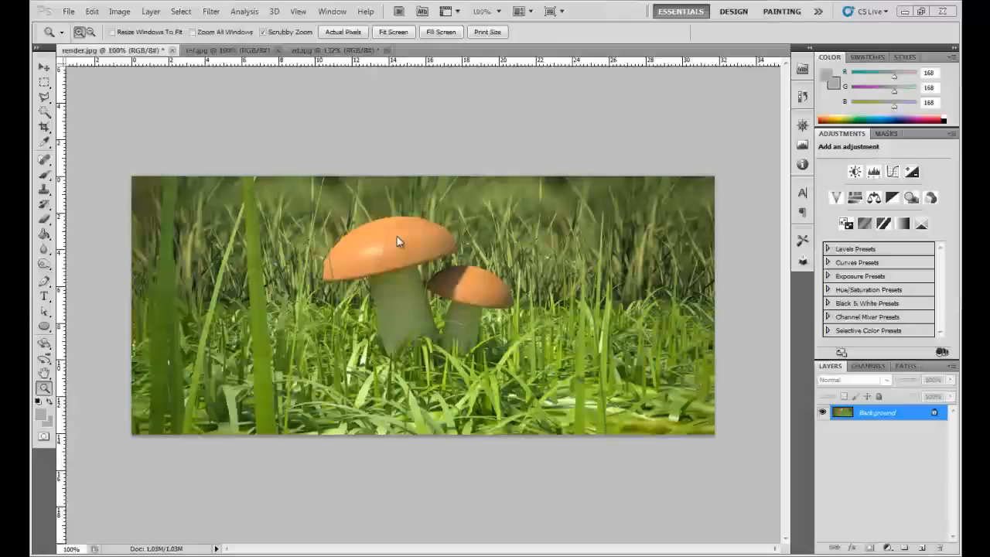
- Compare the mushroom render with the ref.jpg reflection pass and the zd.jpg depth pass, clearing the selection in ref.jpg
click(351, 285)
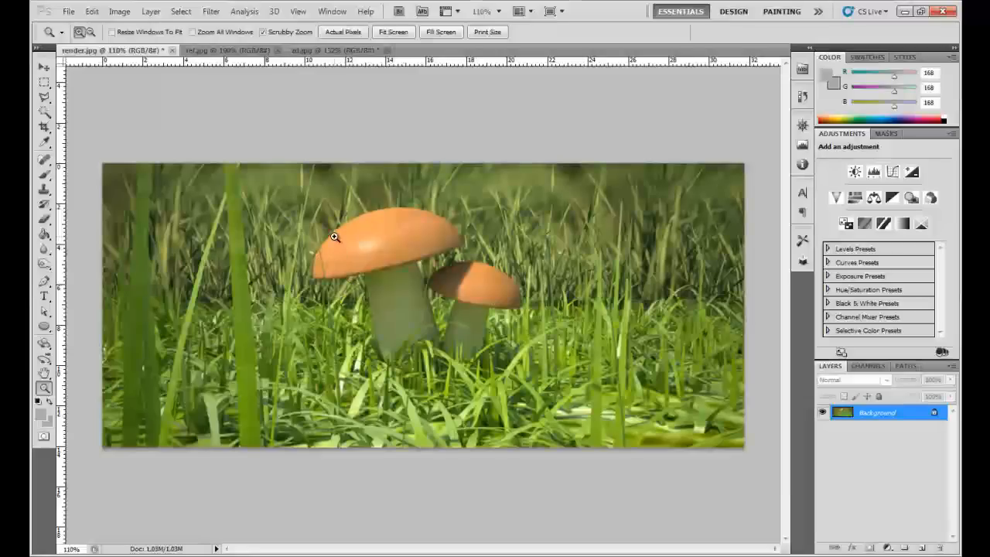
click(204, 51)
key(ctrl+Tab)
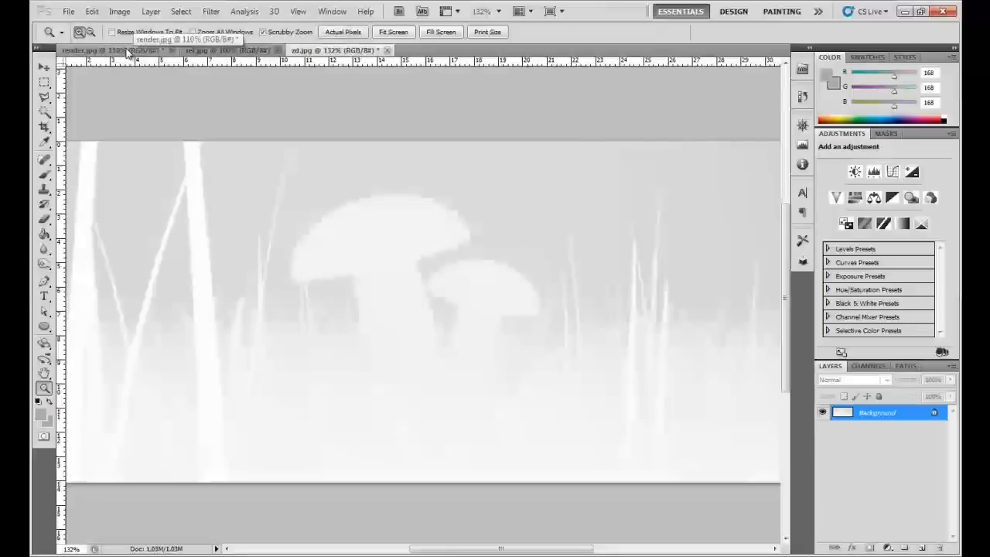
click(230, 51)
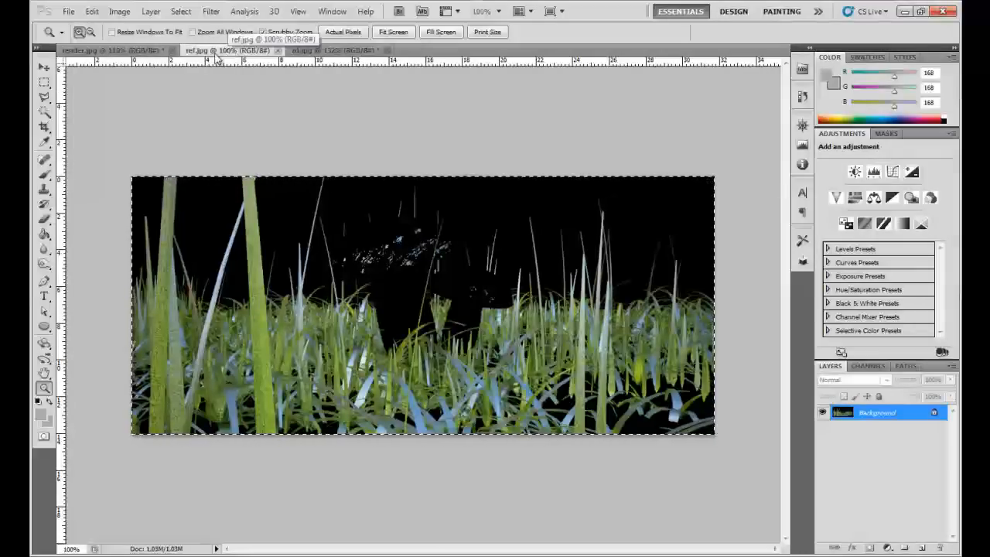
click(96, 51)
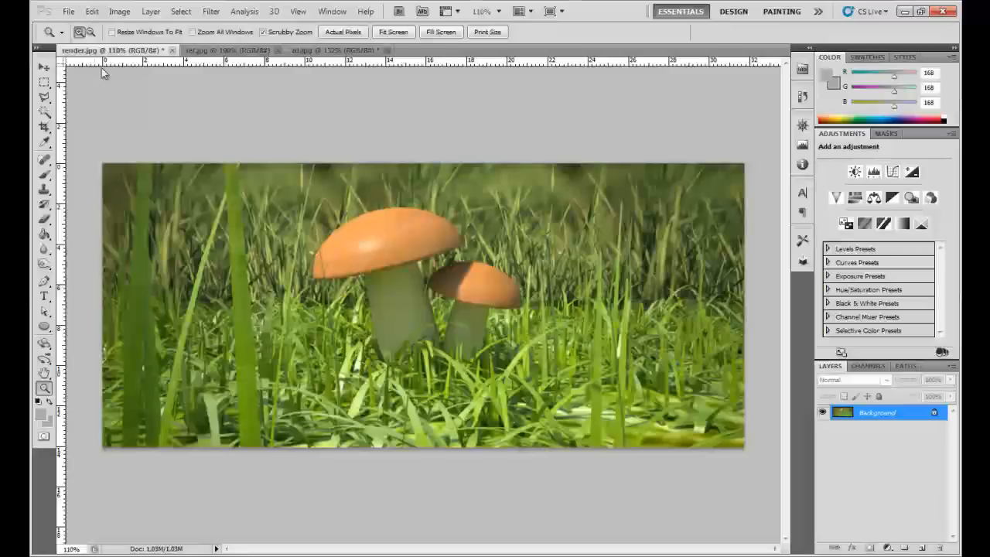
click(230, 53)
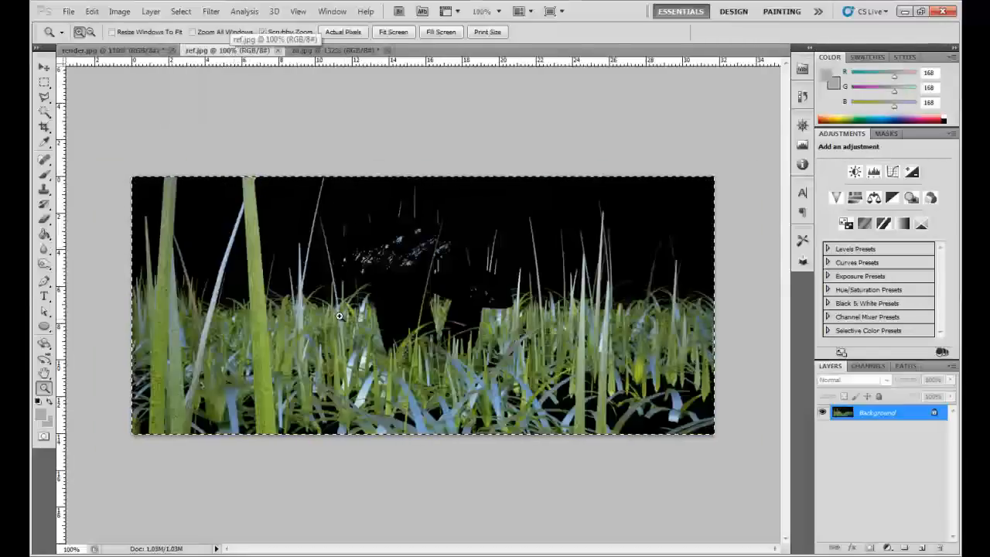
key(ctrl+d)
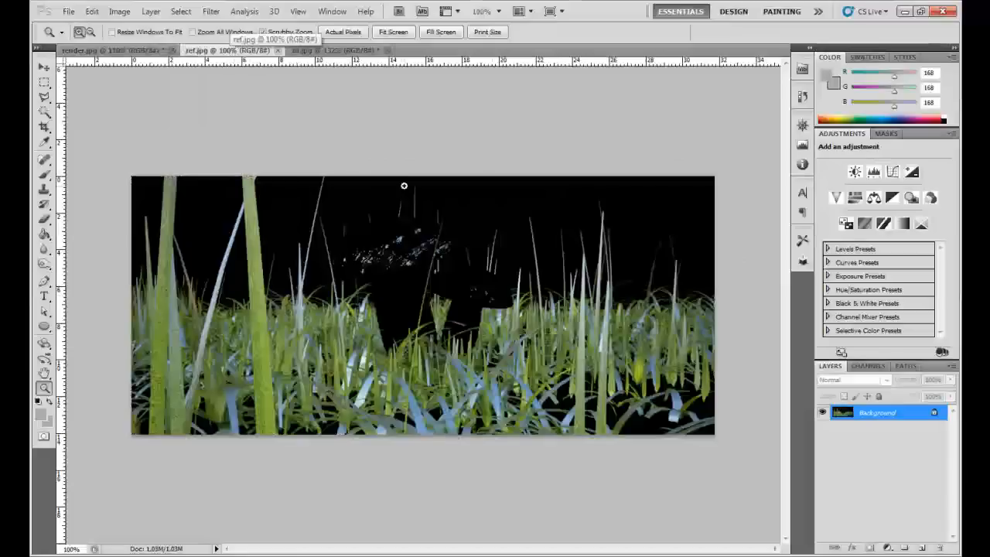
click(126, 50)
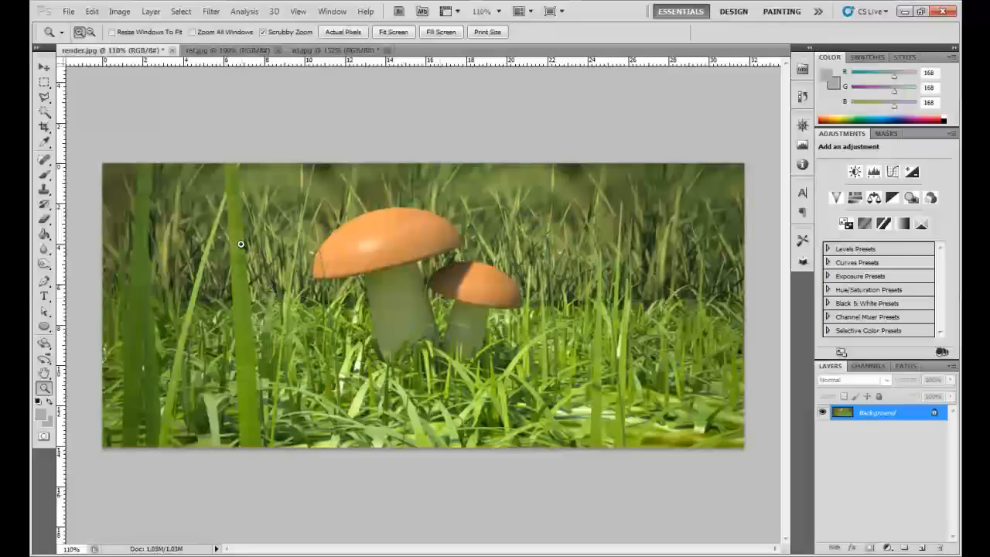
click(337, 50)
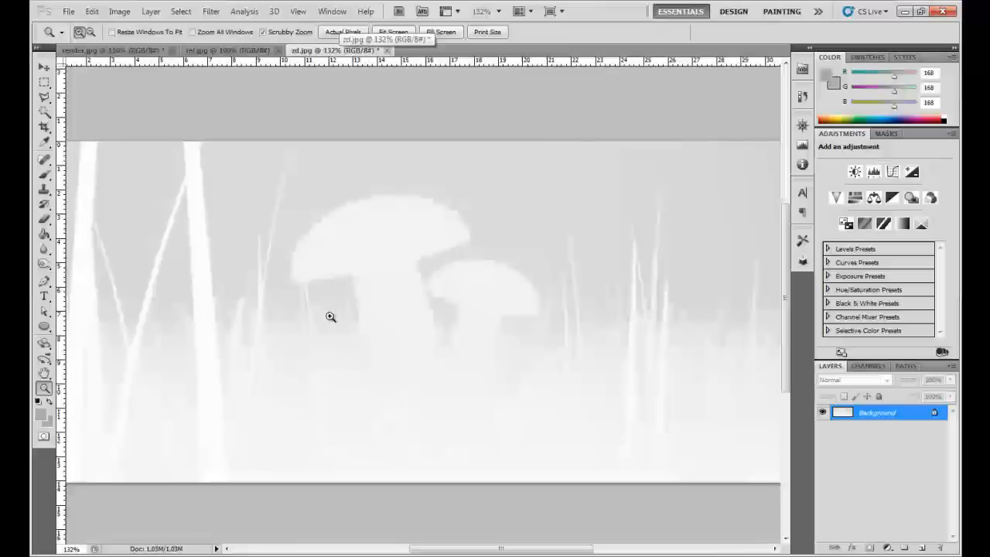
click(142, 52)
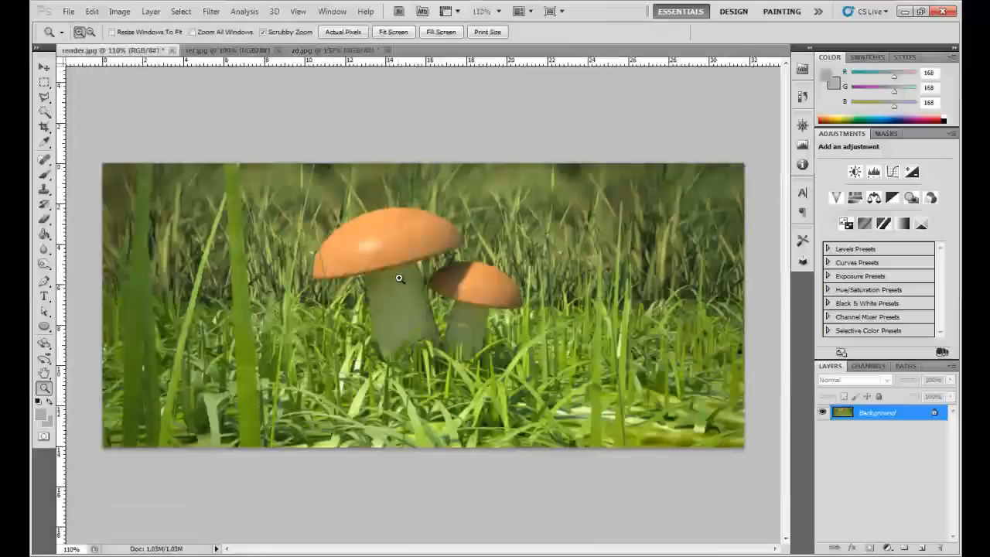
scroll(384, 225, up, 1)
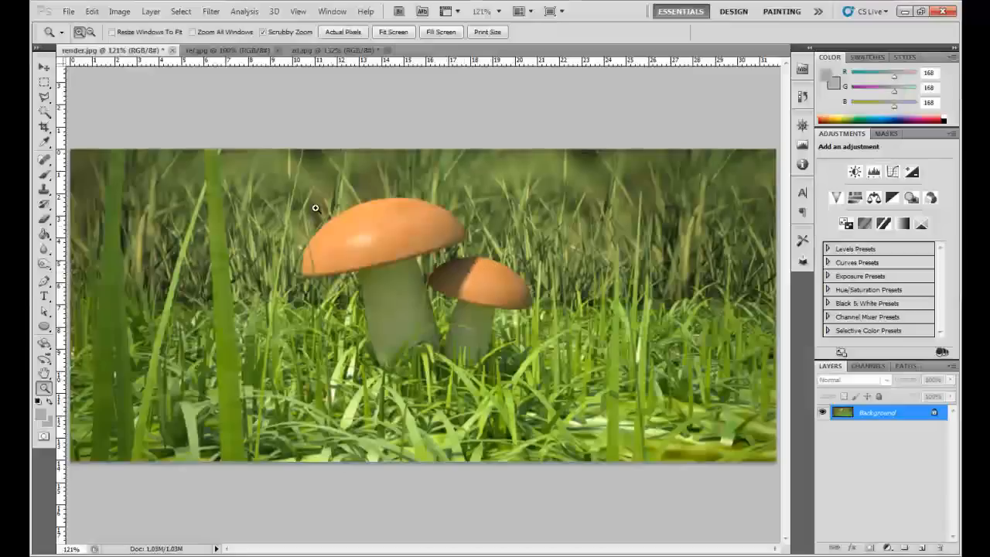
- Copy the entire ref.jpg image and paste it as a new layer over the mushroom image in render.jpg
click(236, 50)
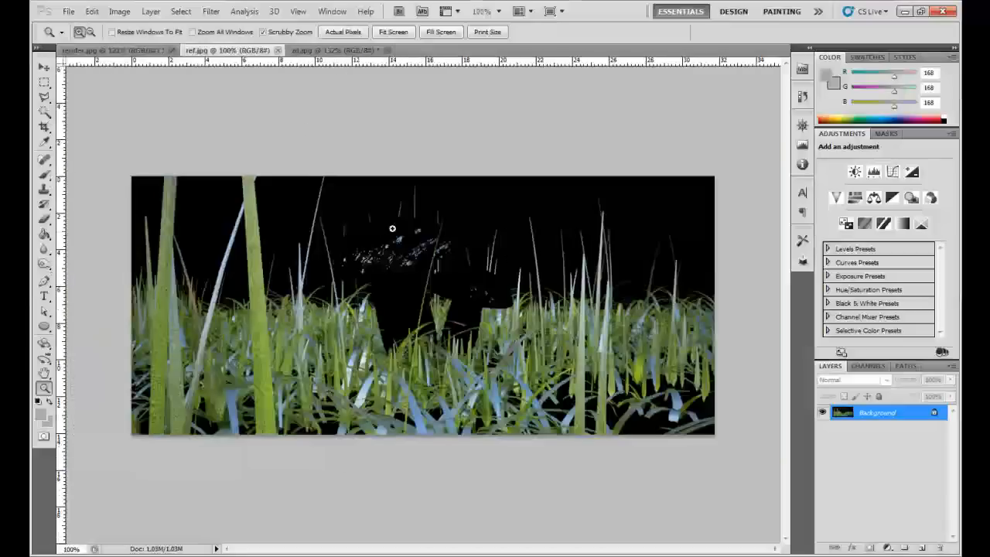
key(ctrl+a)
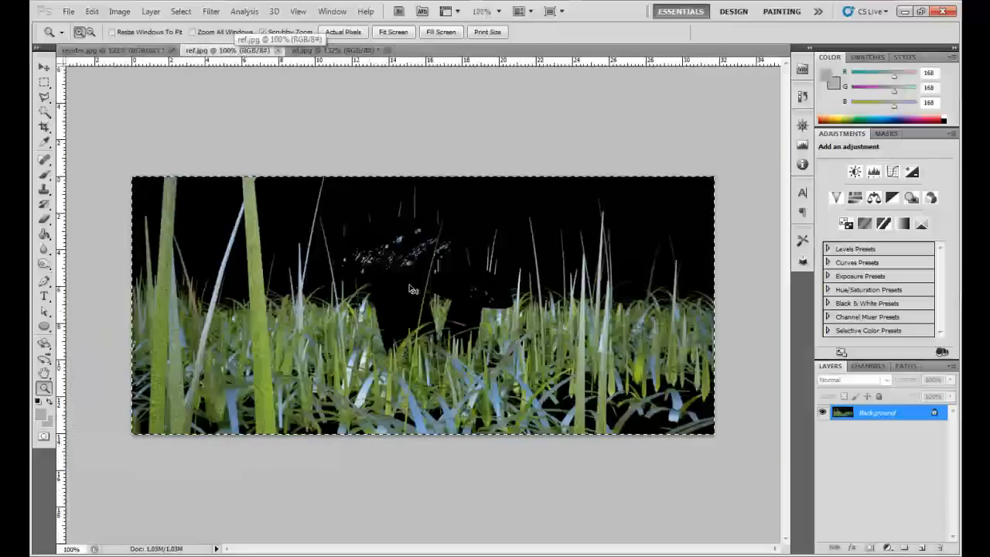
click(123, 51)
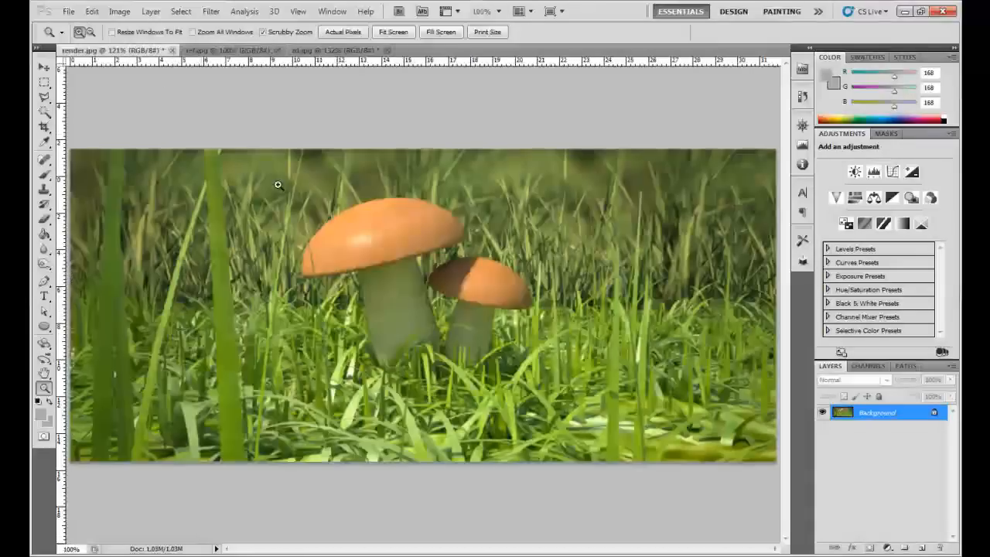
key(ctrl+v)
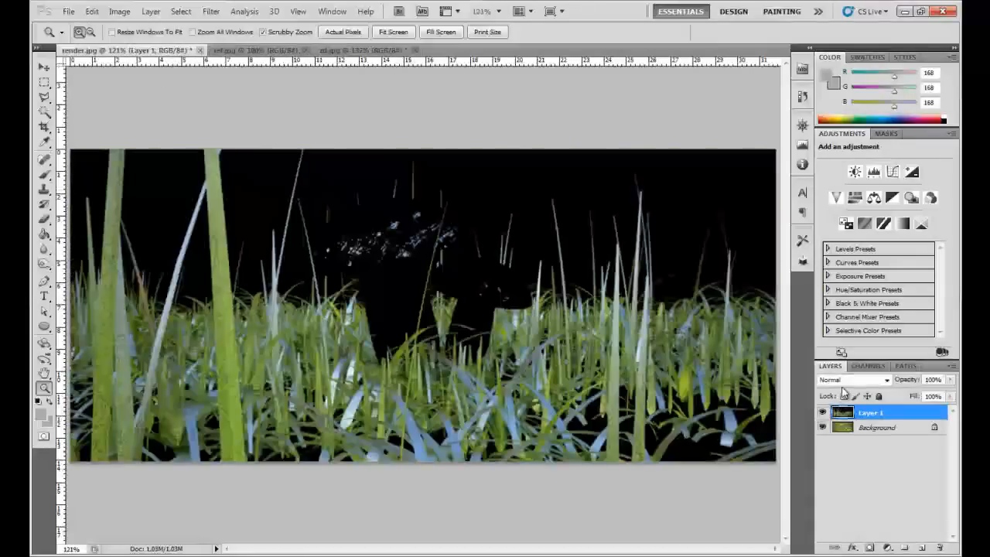
- Set the pasted reflection layer's blend mode to Screen and its opacity to 30%
click(847, 382)
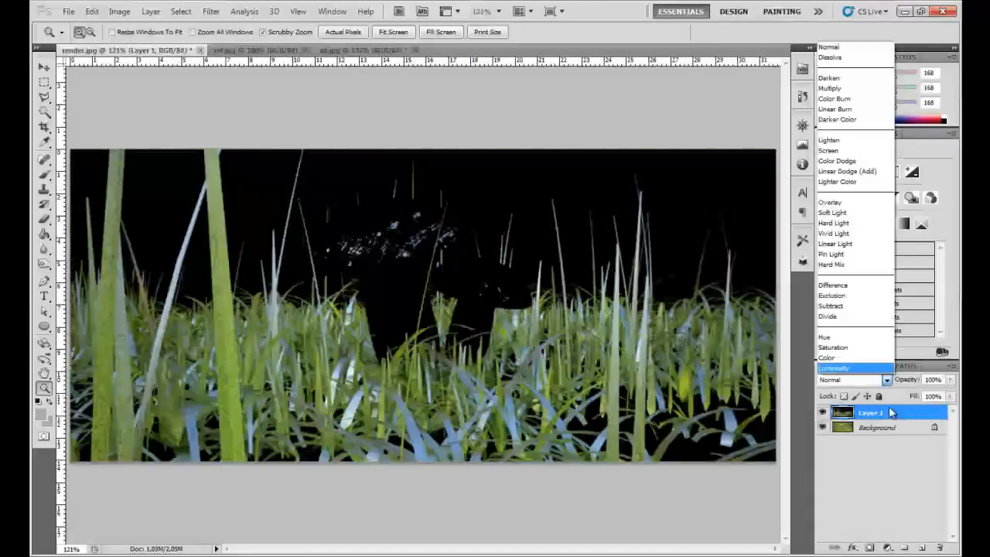
click(837, 150)
right_click(423, 235)
click(443, 260)
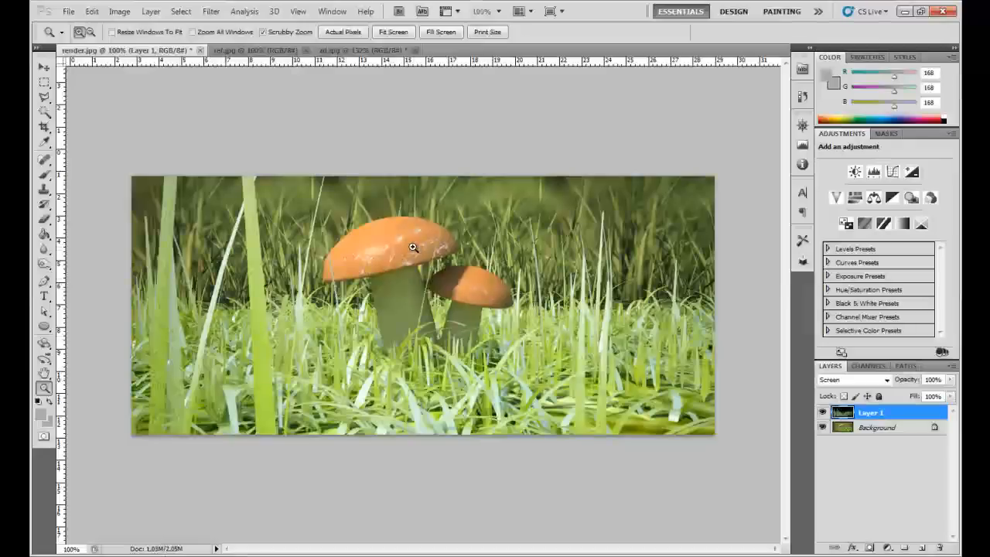
click(931, 379)
text(30)
key(Return)
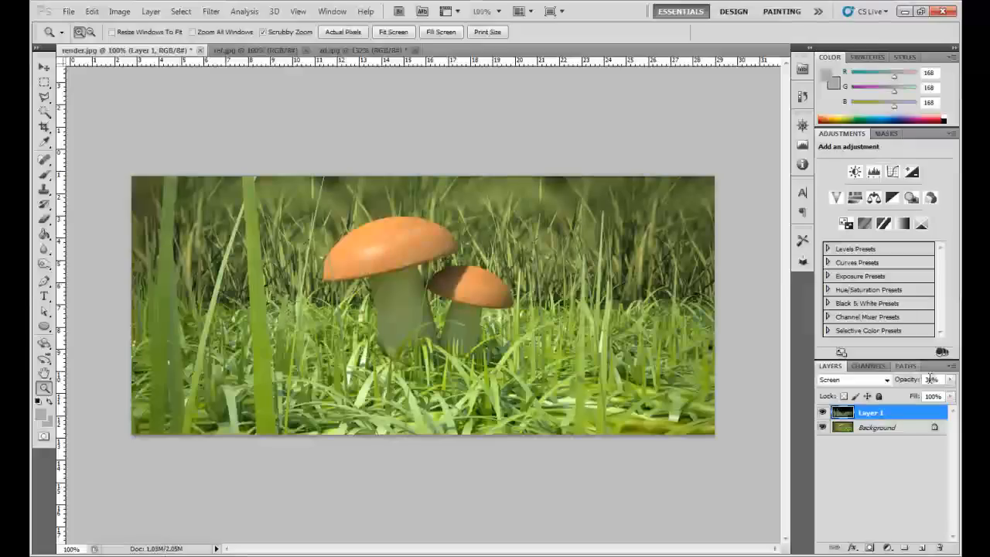
- Inspect the blended reflections around the mushrooms, switching the Background layer's visibility off and on to compare
click(404, 333)
right_click(402, 332)
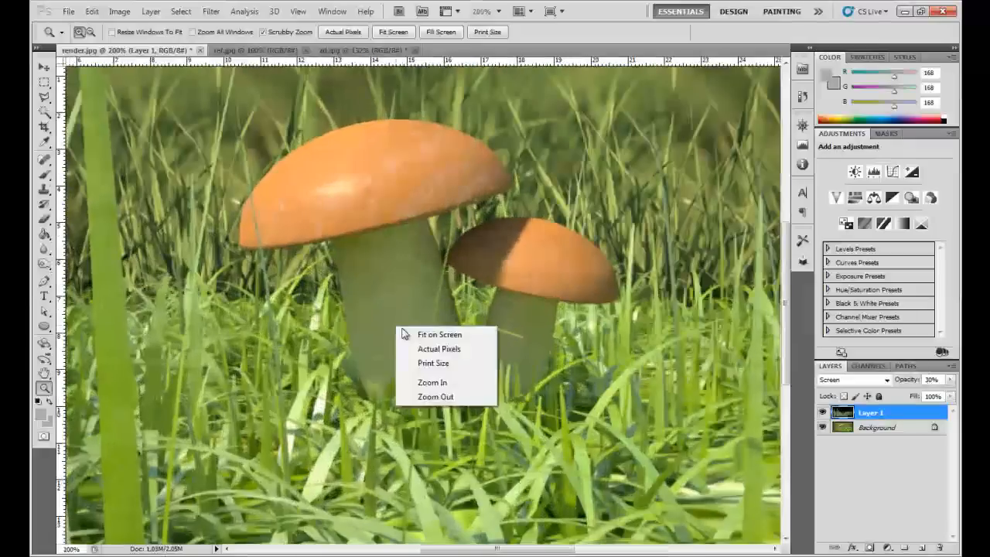
click(410, 335)
alt+click(822, 428)
alt+click(823, 428)
alt+click(823, 428)
alt+click(823, 428)
alt+click(822, 428)
alt+click(823, 428)
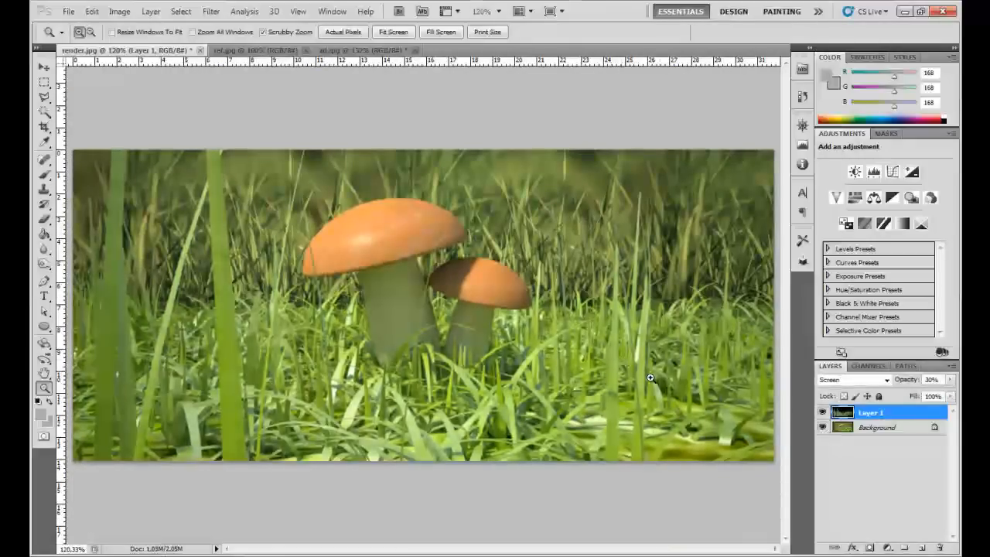
alt+click(823, 429)
alt+click(822, 429)
alt+click(823, 429)
alt+click(822, 428)
alt+click(822, 428)
alt+click(822, 428)
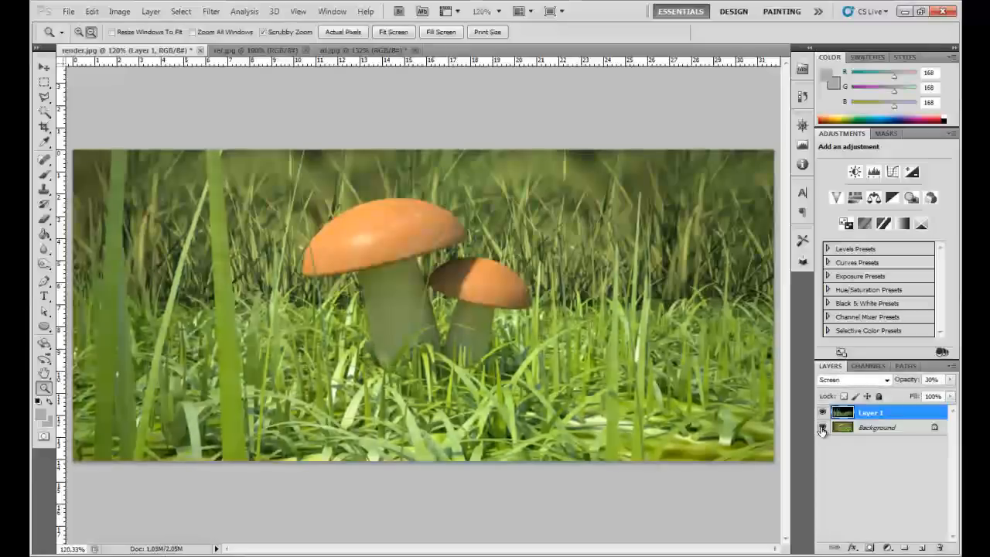
alt+click(822, 428)
alt+click(822, 428)
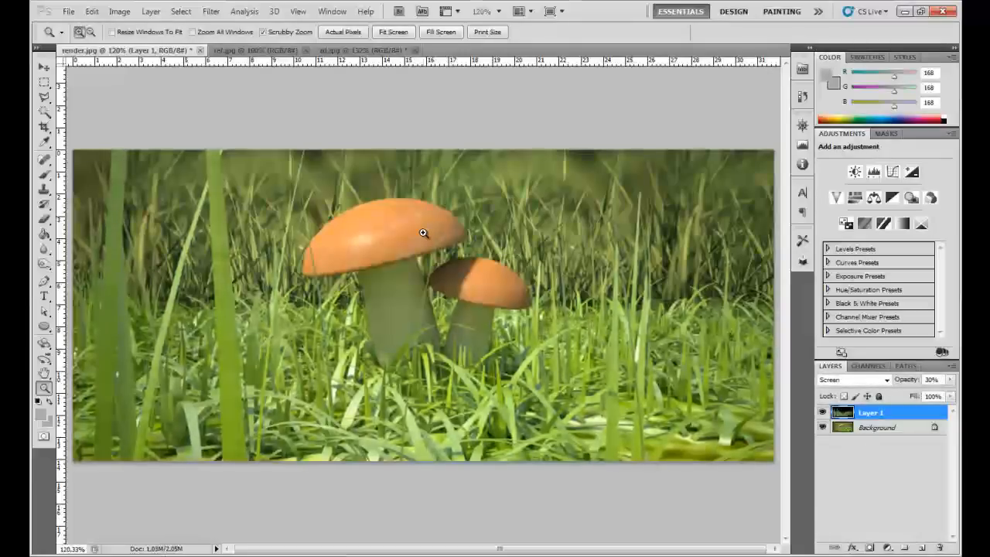
- Erase the reflection specks over the large mushroom cap on Layer 1 with the Eraser at 25% opacity
click(413, 213)
drag(368, 208, 392, 258)
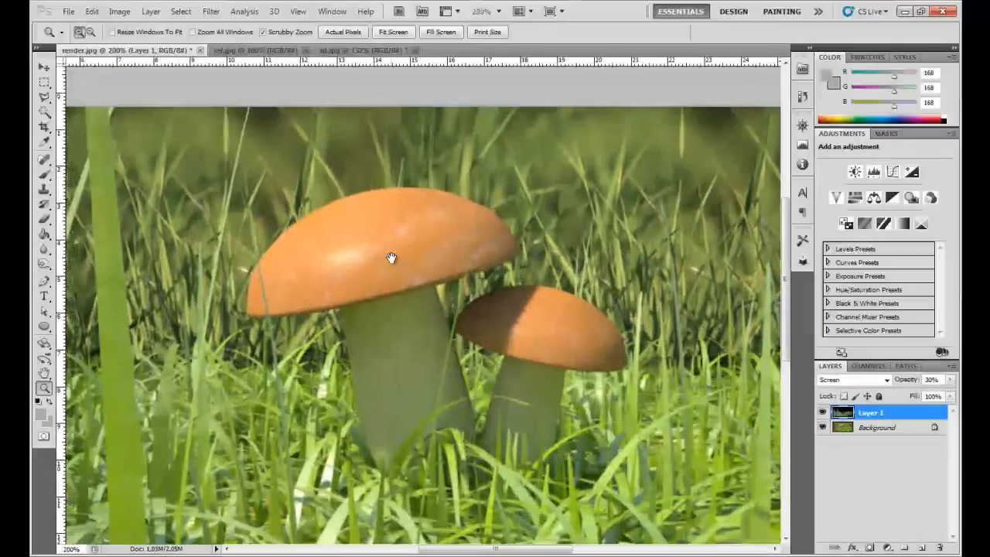
key(b)
drag(222, 34, 209, 37)
key(Return)
mouse_move(440, 256)
mouse_down()
mouse_move(533, 243)
mouse_move(472, 236)
mouse_move(406, 251)
mouse_move(418, 271)
mouse_move(472, 263)
mouse_move(301, 255)
mouse_move(418, 232)
mouse_move(464, 240)
mouse_move(368, 255)
mouse_move(359, 267)
mouse_move(476, 259)
mouse_move(468, 243)
mouse_move(440, 232)
mouse_move(325, 271)
mouse_move(453, 283)
mouse_move(348, 313)
mouse_move(290, 278)
mouse_move(302, 255)
mouse_move(430, 232)
mouse_move(510, 278)
mouse_move(471, 275)
mouse_move(433, 228)
mouse_move(390, 228)
mouse_move(363, 259)
mouse_move(302, 280)
mouse_move(336, 317)
mouse_move(607, 348)
mouse_move(543, 340)
mouse_move(622, 426)
mouse_move(464, 320)
mouse_move(437, 236)
mouse_move(297, 266)
mouse_move(325, 286)
mouse_move(290, 274)
mouse_up()
key(z)
right_click(398, 351)
click(425, 380)
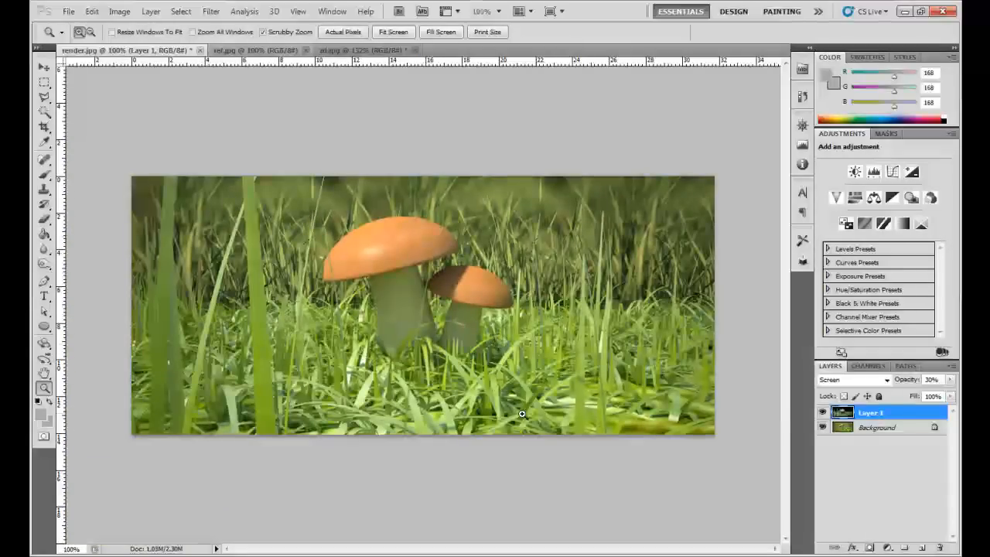
- Erase the reflections over the tall foreground grass blades and outer parts of Layer 1 with the Eraser at 100% opacity
key(e)
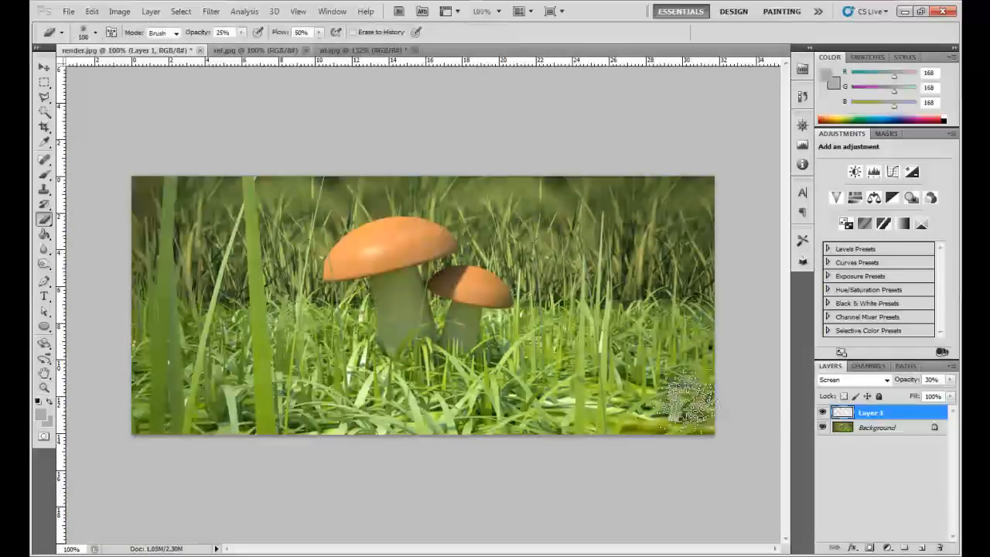
drag(200, 37, 269, 45)
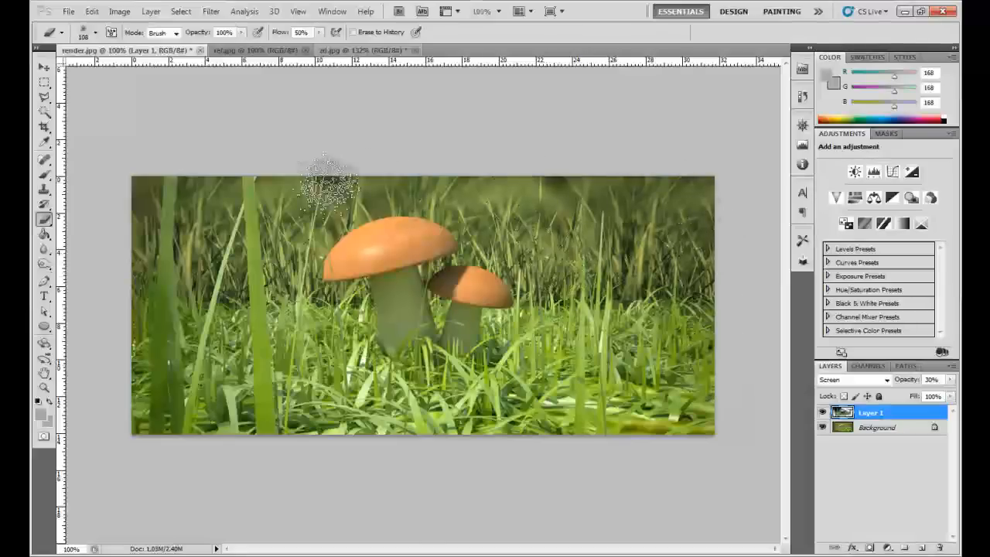
drag(250, 204, 273, 479)
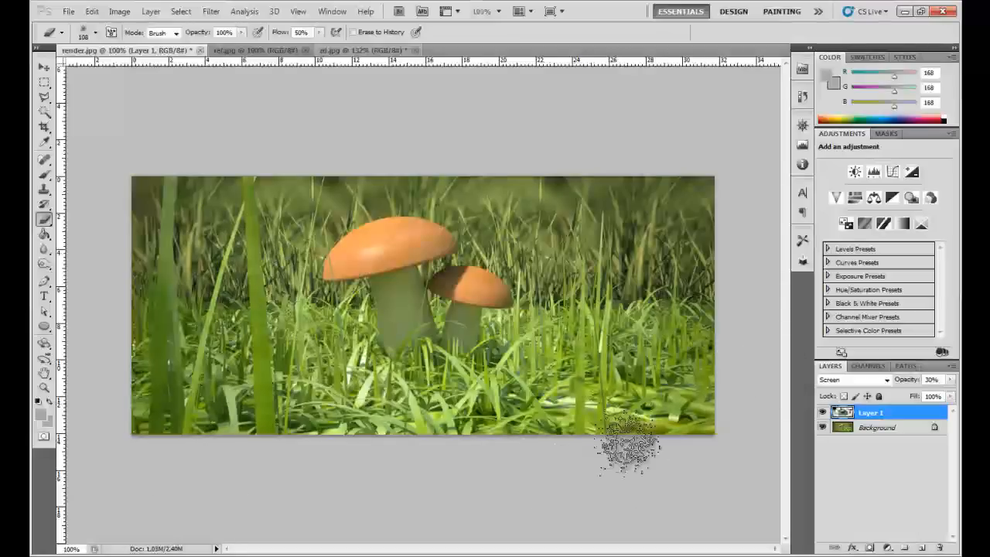
- Check the erased reflection areas by repeatedly toggling the Background layer's visibility
key(z)
right_click(495, 303)
key(Escape)
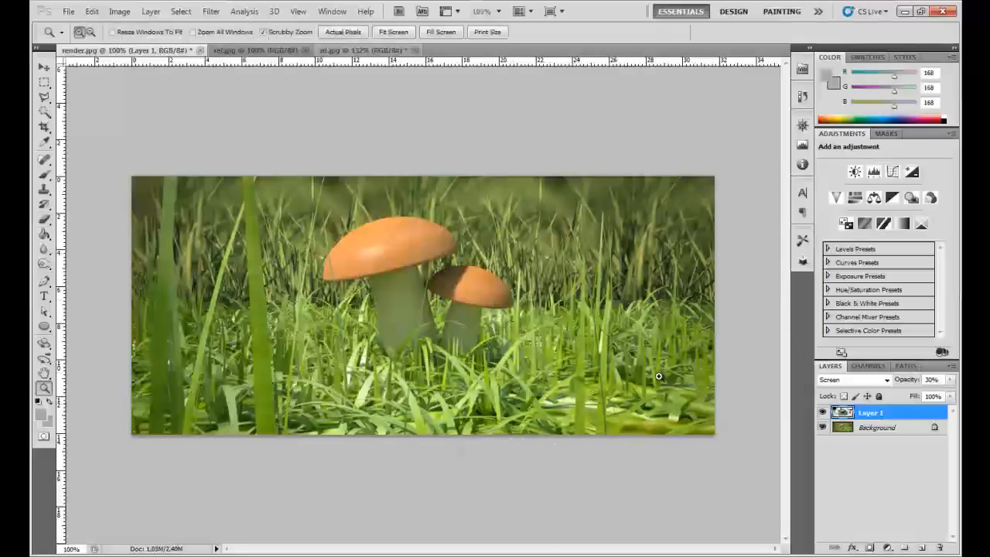
alt+click(822, 428)
alt+click(822, 427)
alt+click(822, 428)
alt+click(822, 428)
alt+click(822, 428)
alt+click(822, 427)
alt+click(822, 428)
alt+click(822, 427)
scroll(494, 322, up, 4)
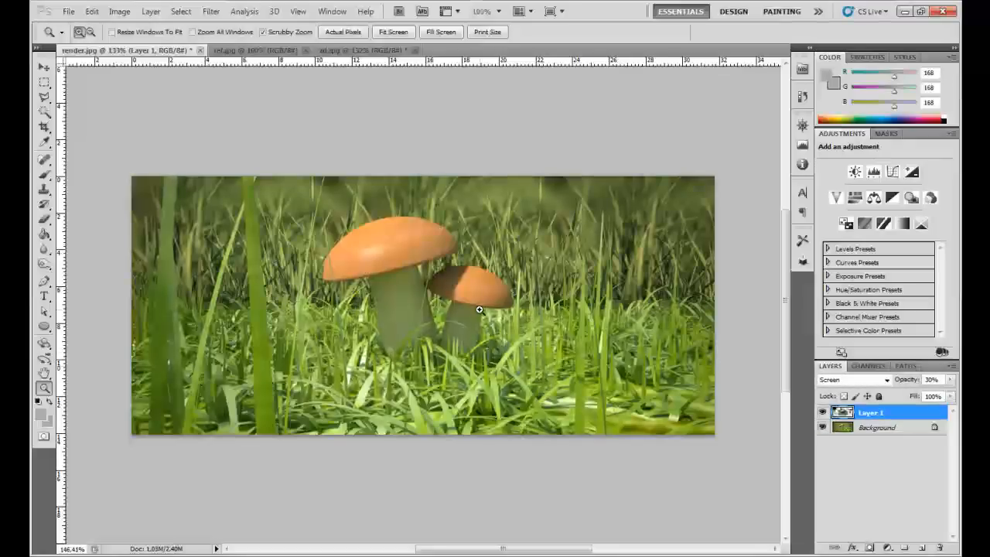
- Apply a Curves adjustment to the zd.jpg depth image with points at input 165, output 0 and input 242, output 190
click(360, 51)
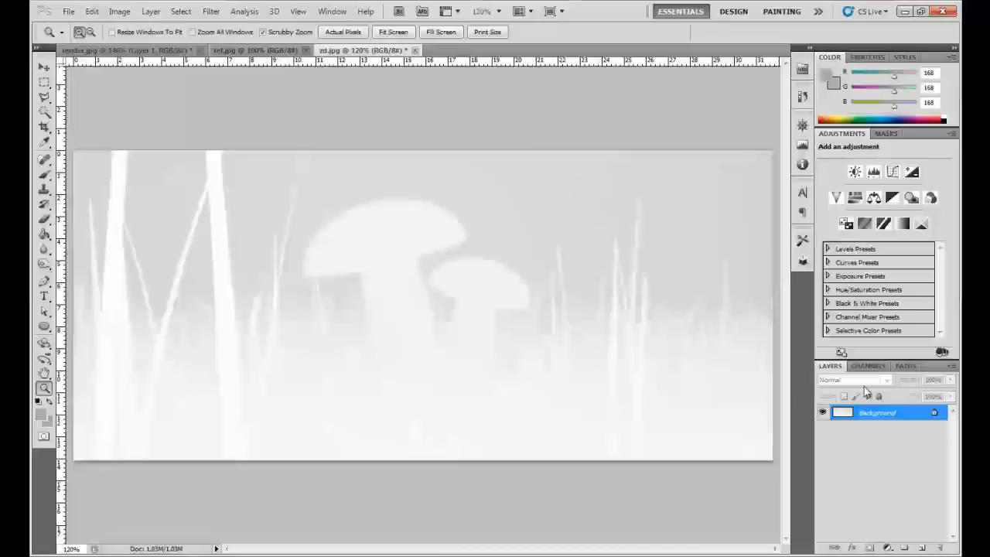
click(120, 11)
mouse_move(138, 45)
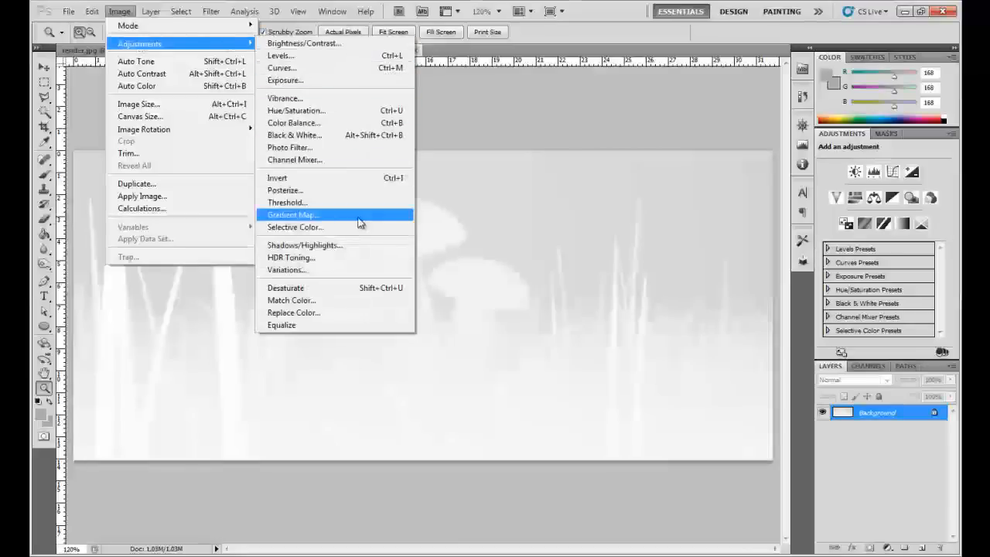
click(121, 10)
click(122, 10)
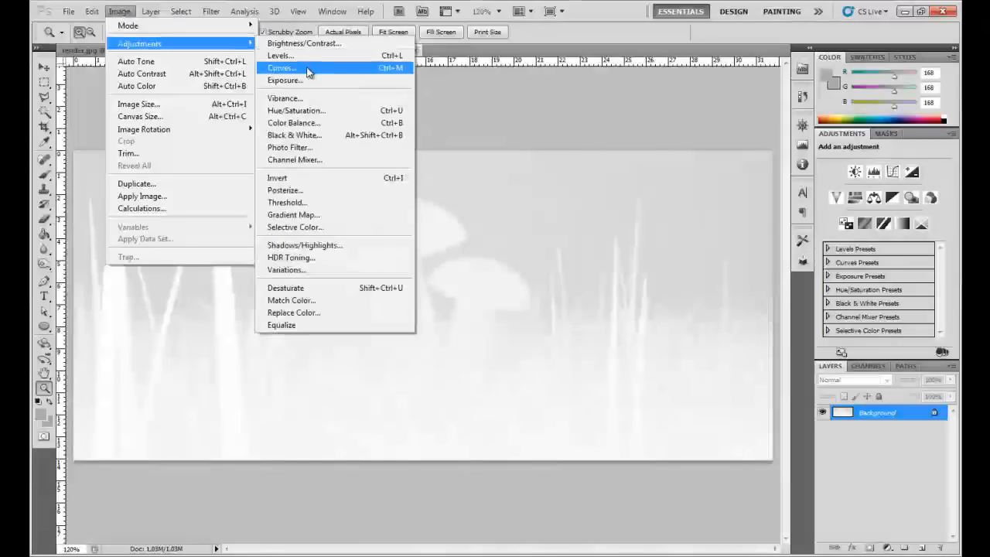
click(308, 72)
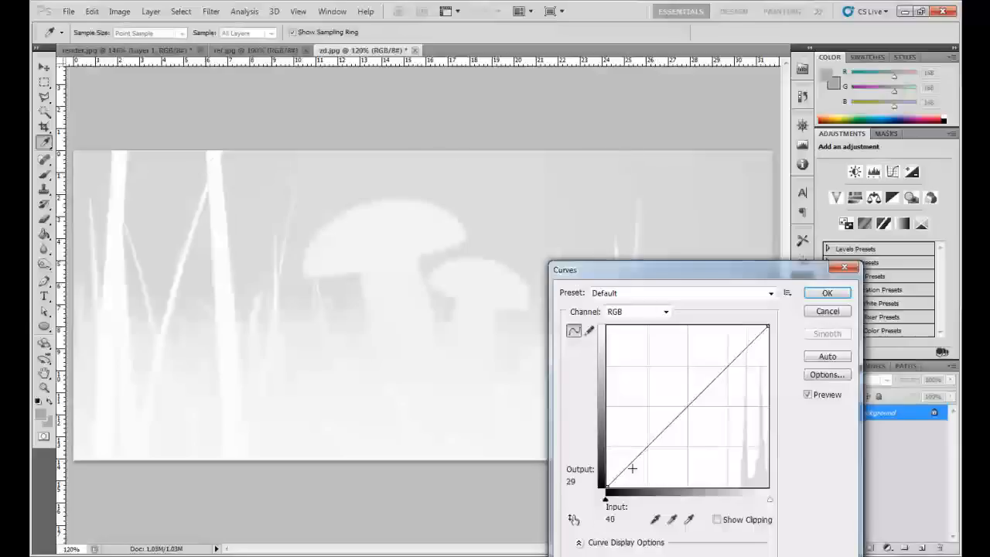
drag(634, 484, 710, 487)
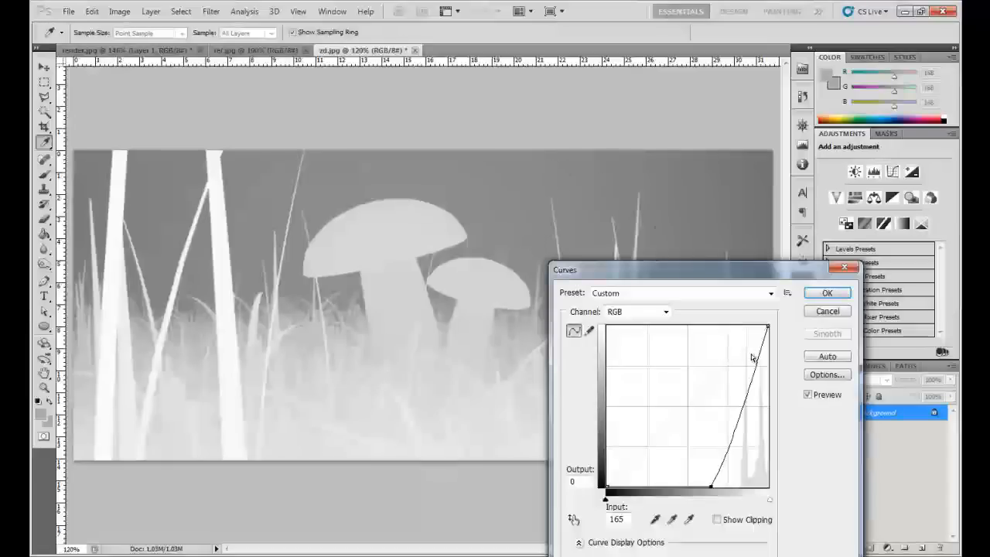
drag(754, 366, 760, 367)
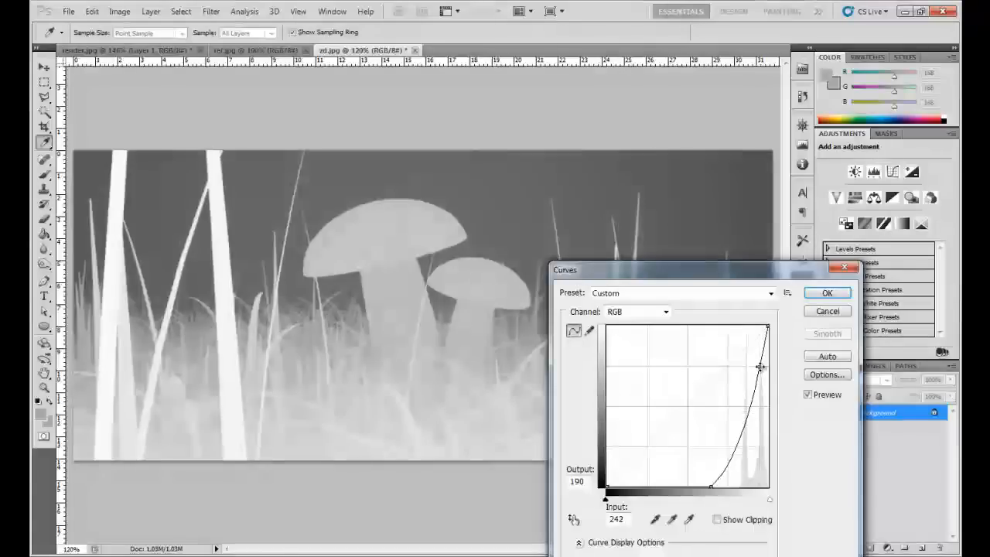
click(824, 293)
key(z)
drag(410, 283, 260, 305)
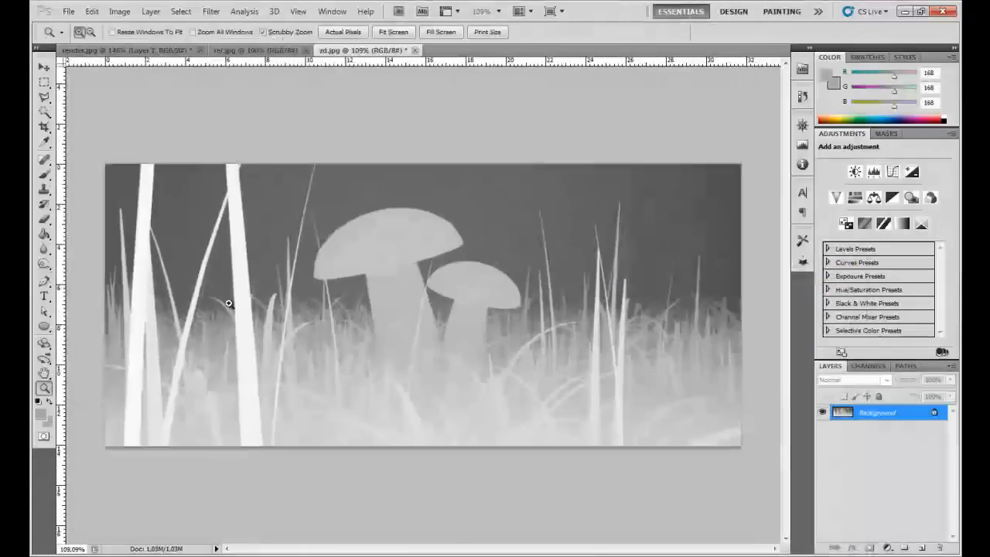
- Start a Pen path up the large mushroom's left stem edge and around the left side of its cap in zd.jpg
drag(401, 333, 529, 328)
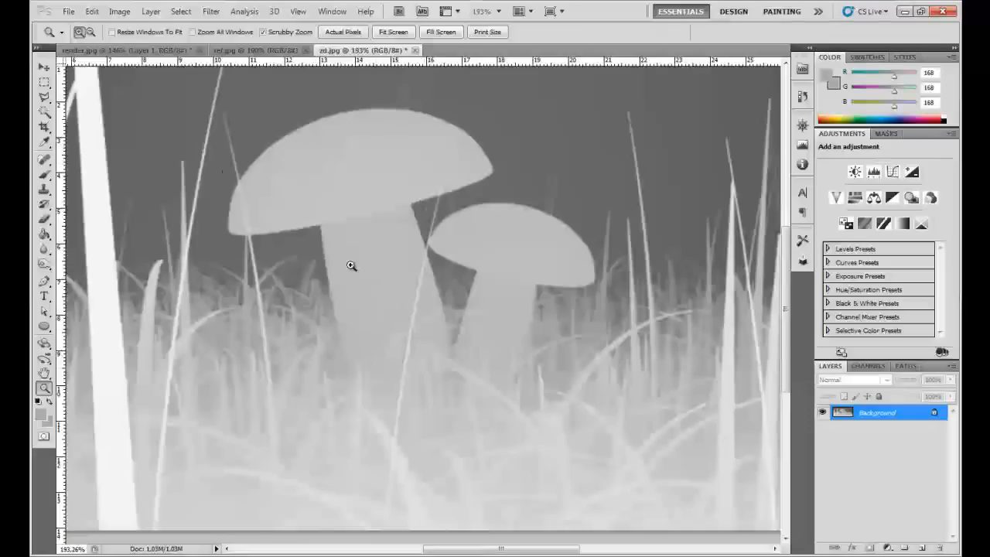
scroll(372, 262, down, 4)
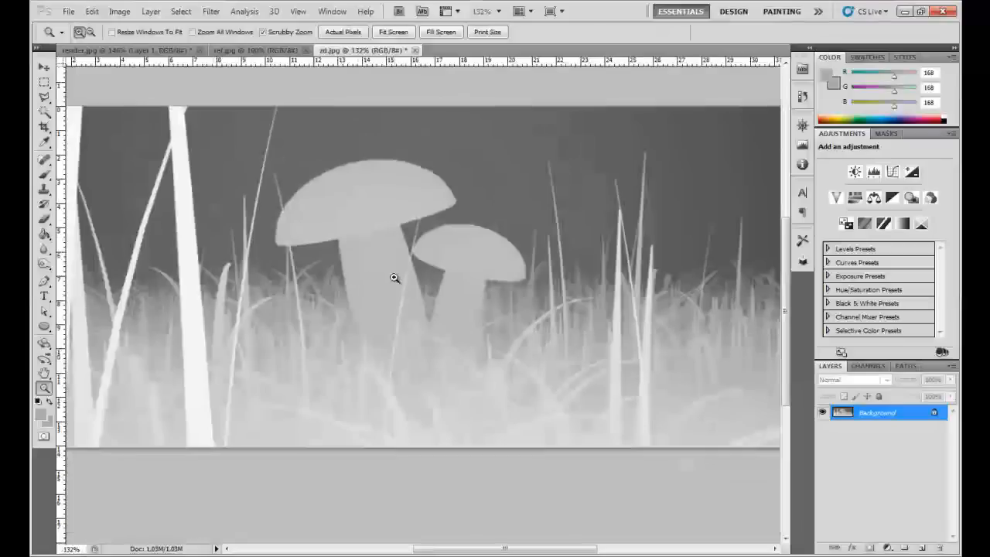
scroll(356, 284, up, 6)
scroll(377, 285, up, 2)
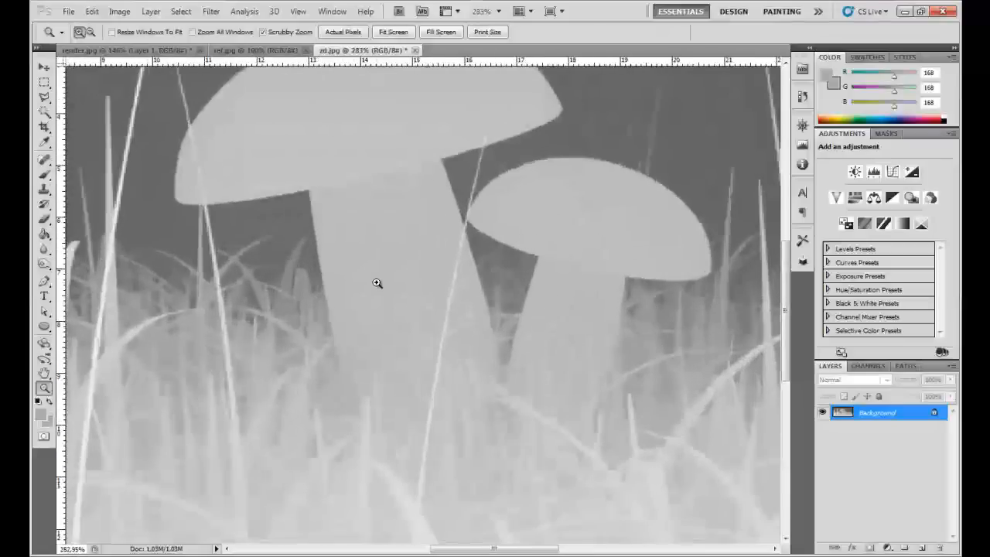
key(b)
key(p)
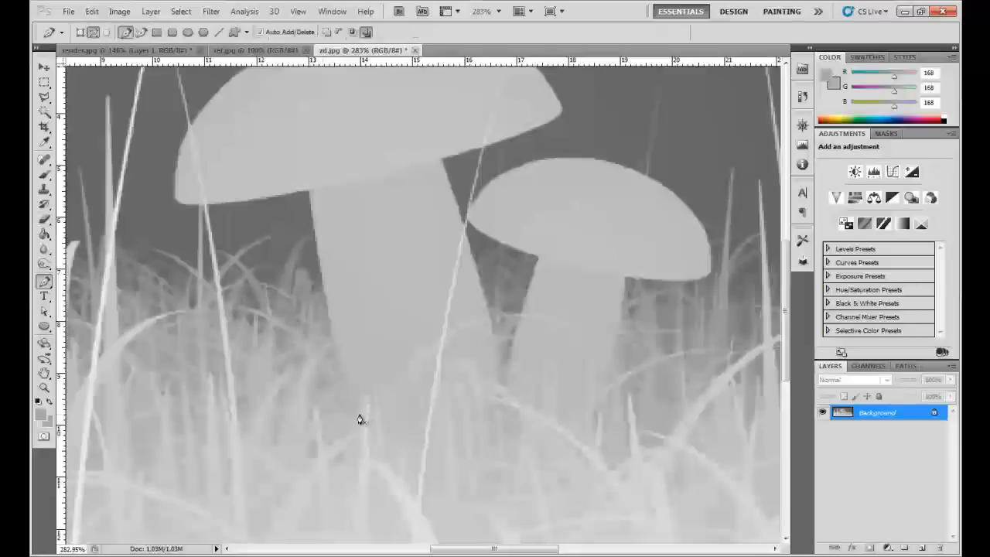
click(362, 413)
click(308, 198)
key(ctrl+z)
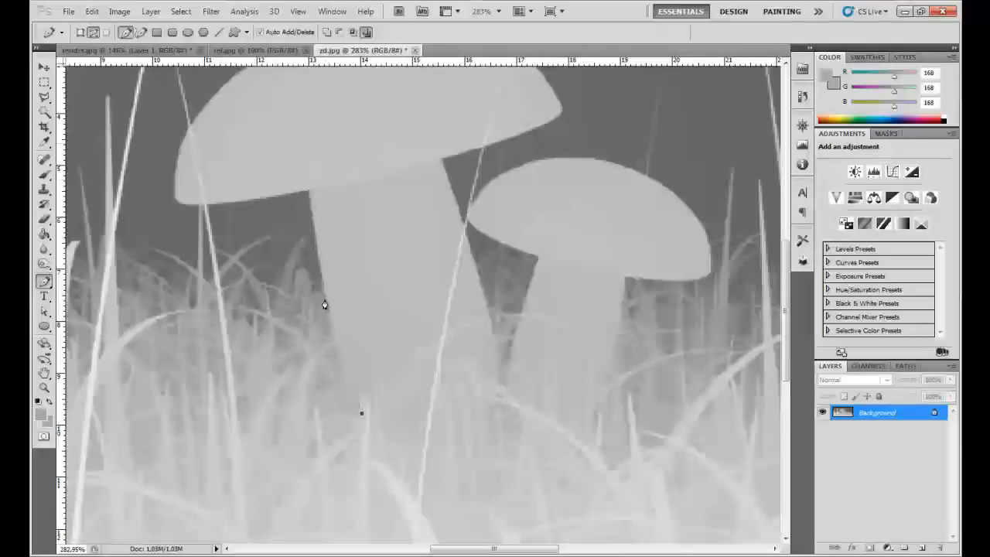
drag(328, 299, 312, 219)
drag(175, 206, 149, 189)
drag(232, 214, 243, 316)
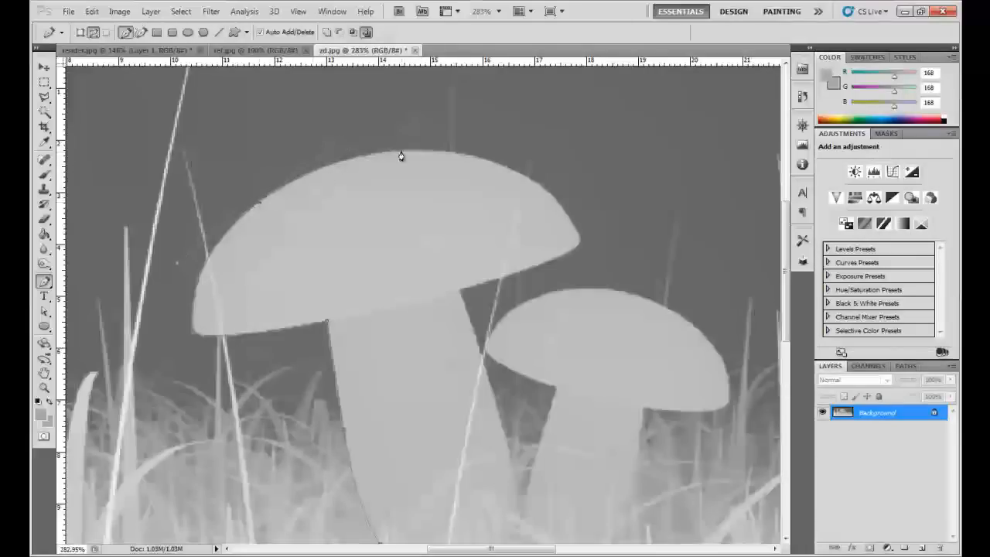
- Continue the path over the top of the large mushroom's cap and around its right tip
drag(466, 155, 592, 183)
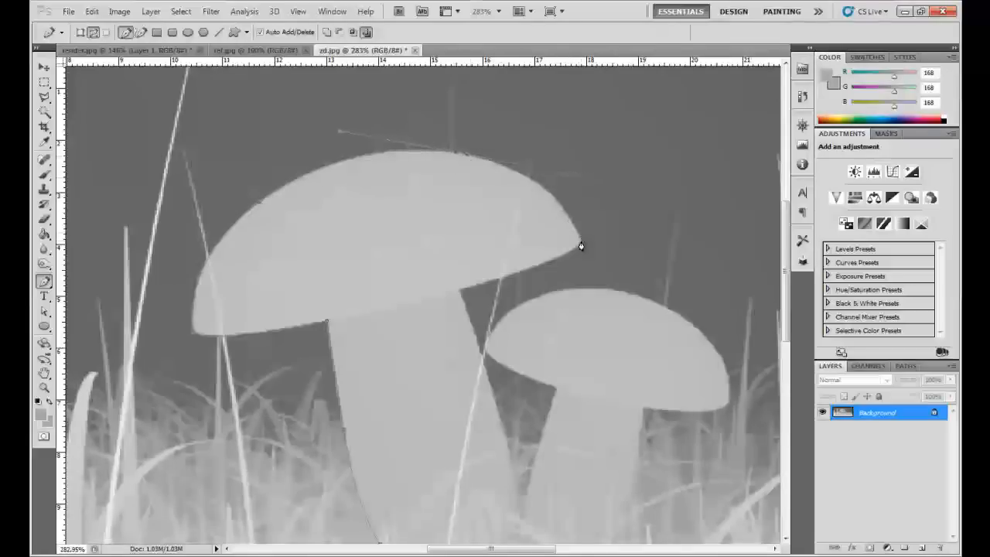
drag(580, 242, 577, 249)
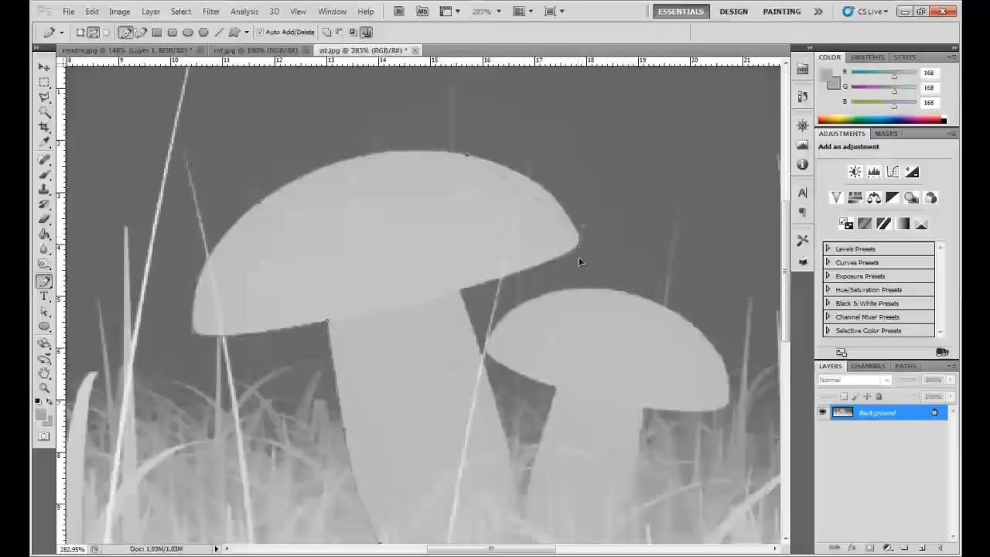
mouse_move(609, 295)
mouse_down()
mouse_move(620, 311)
mouse_move(606, 303)
mouse_up()
drag(525, 257, 534, 261)
scroll(576, 245, up, 3)
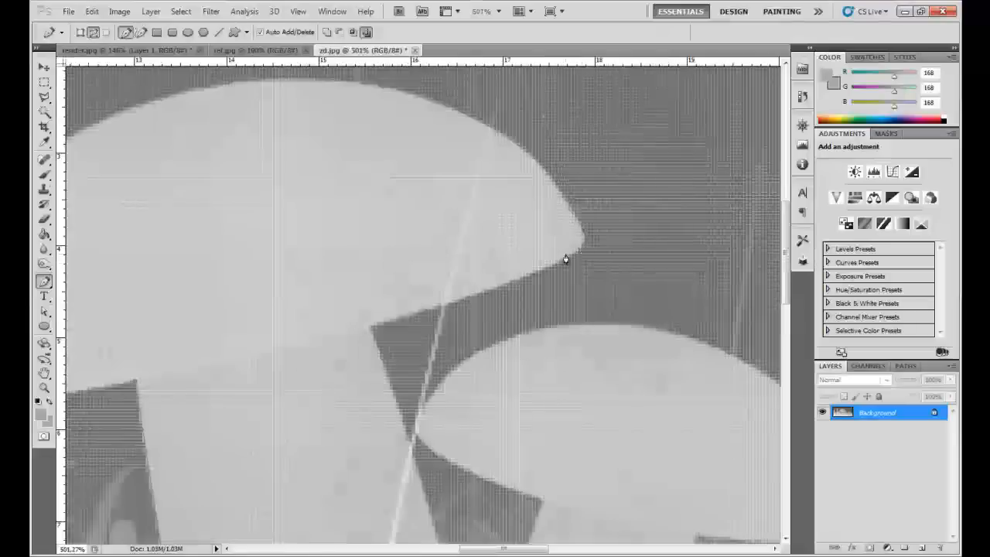
drag(568, 264, 546, 259)
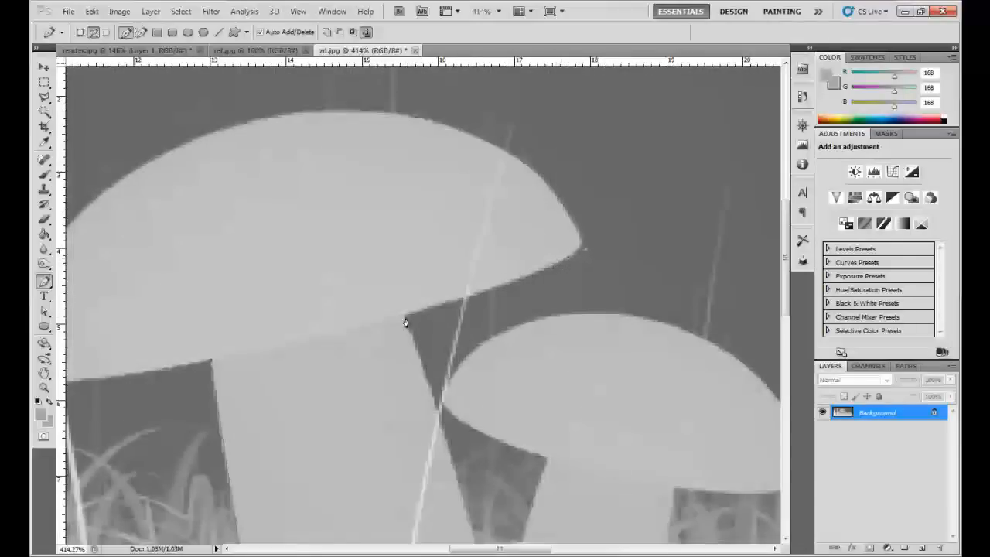
- Trace the cap's underside and the right stem edge, and close the path with a rounded curve at the stem's base
drag(406, 316, 314, 341)
drag(467, 263, 441, 150)
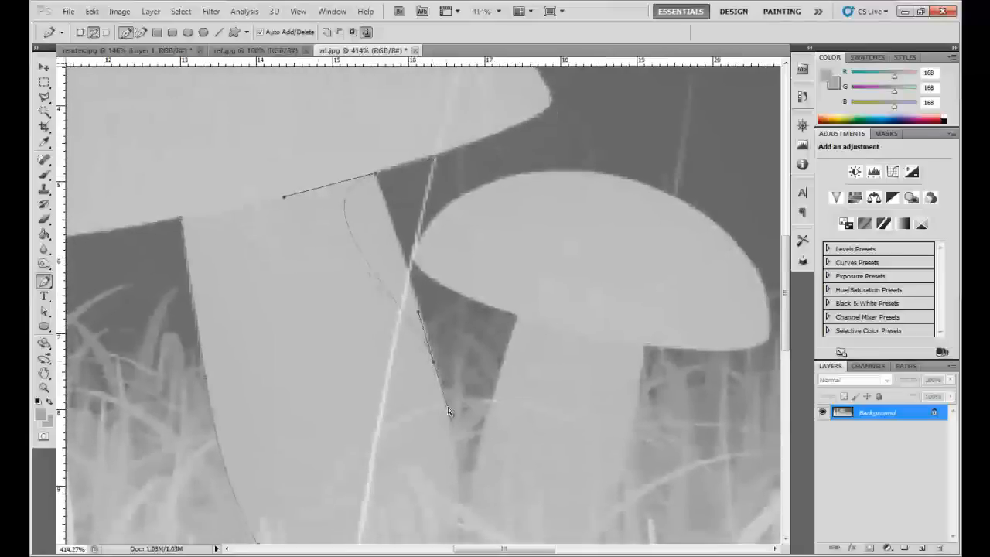
click(375, 177)
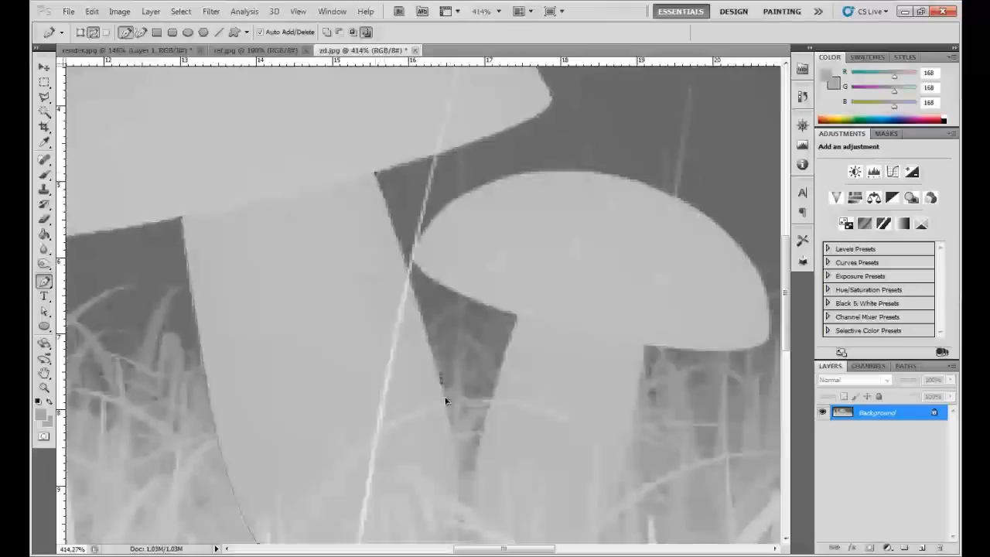
drag(450, 423, 451, 424)
drag(424, 356, 406, 256)
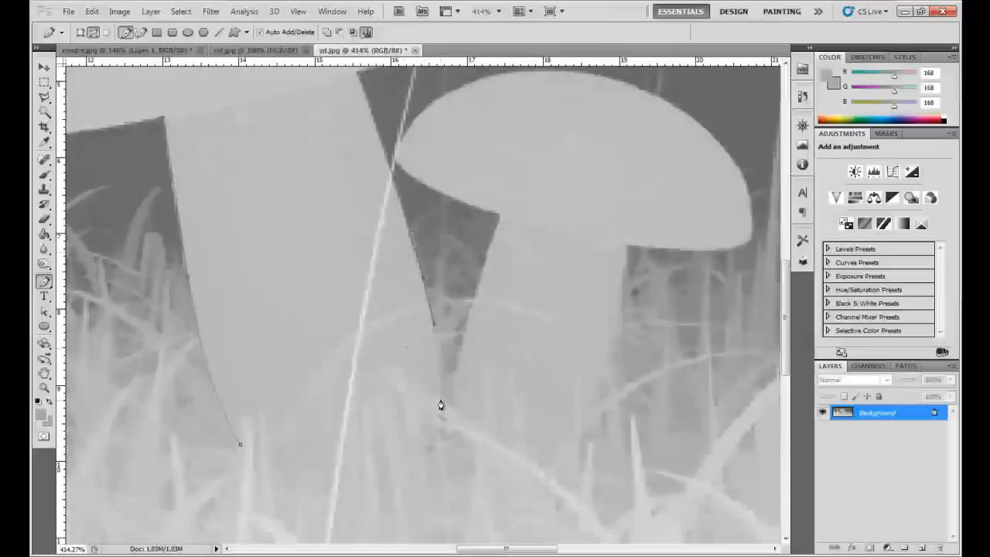
drag(440, 400, 441, 426)
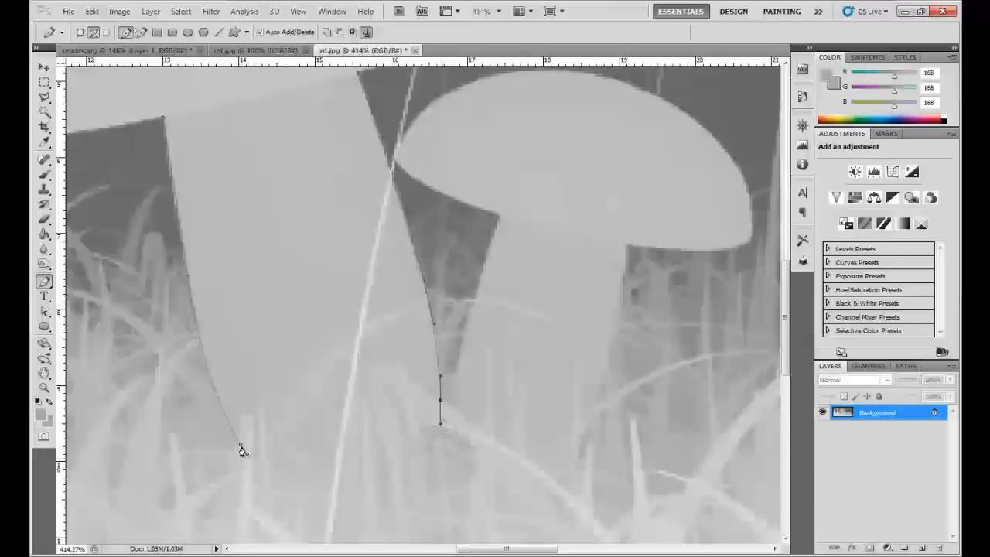
drag(241, 449, 104, 296)
- Convert the closed path around the large mushroom into a selection
scroll(263, 343, down, 5)
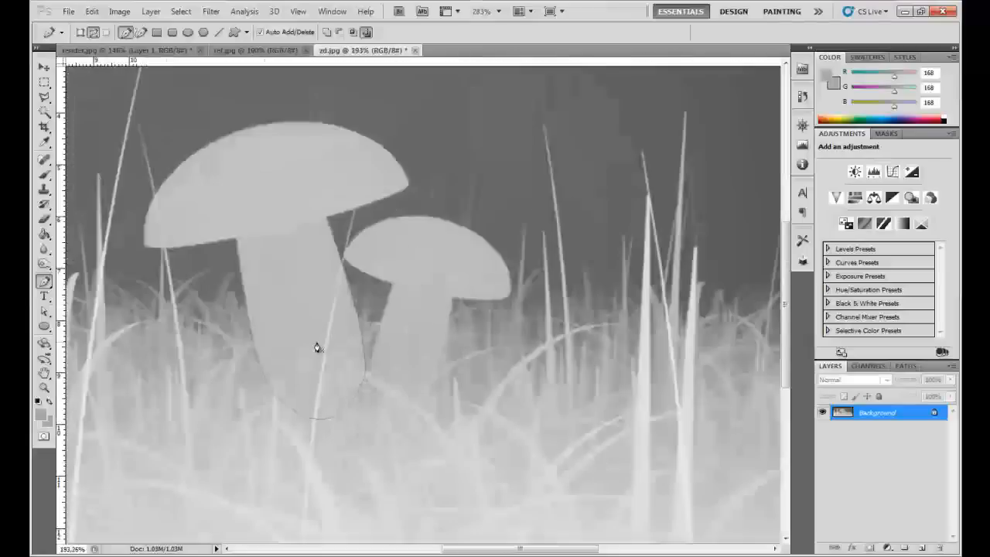
right_click(276, 188)
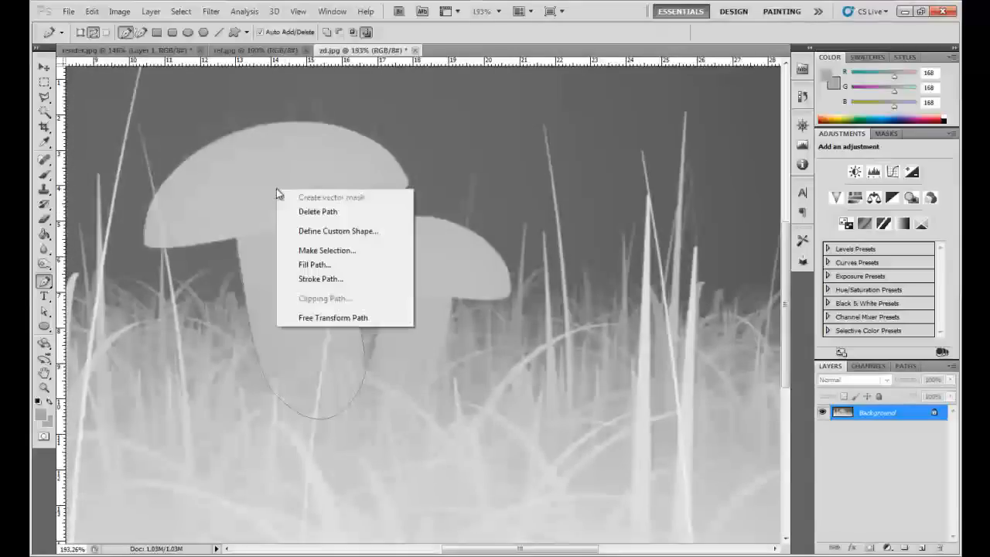
click(306, 249)
click(545, 167)
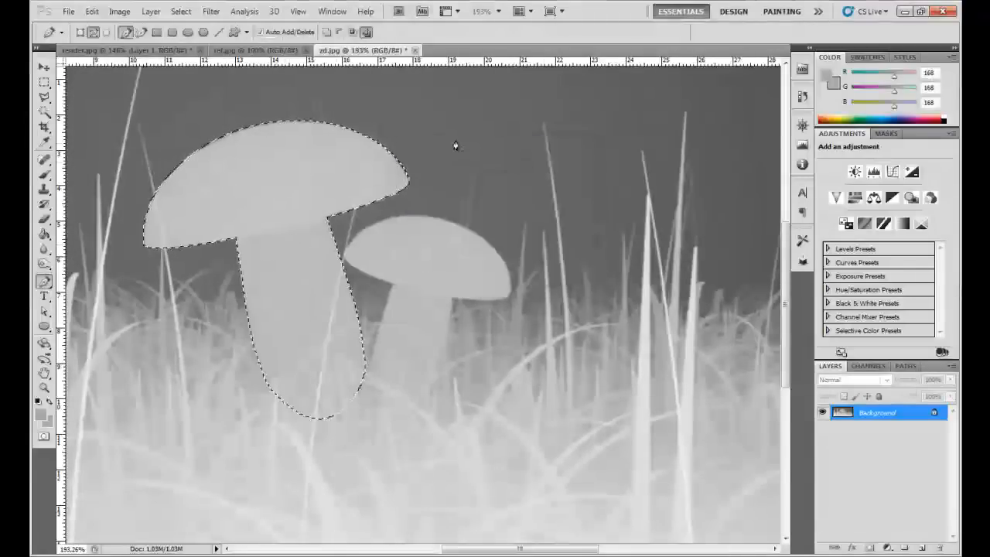
- Refine the mushroom selection's edge with Smart Radius enabled, a radius of 4.9 px and a feather of 1.0 px
key(l)
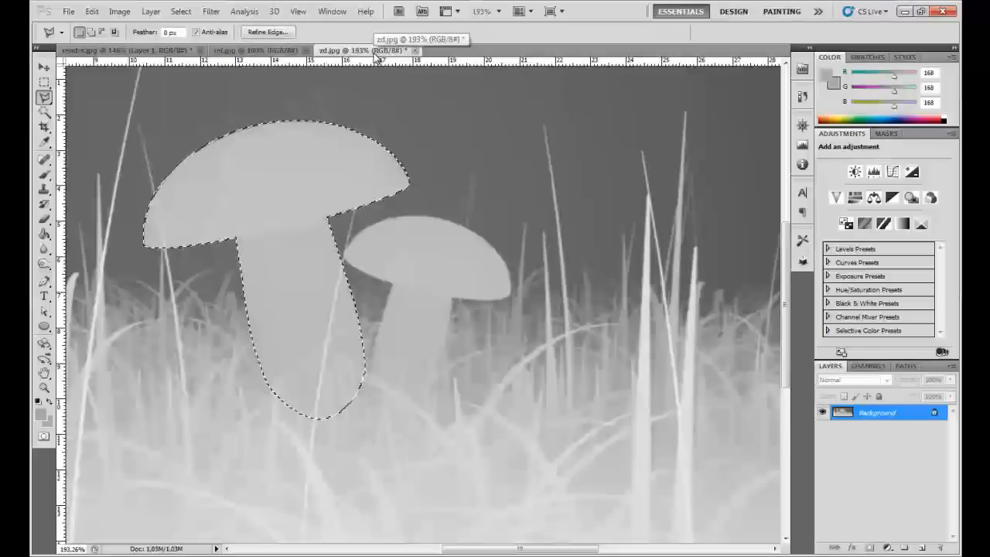
click(281, 37)
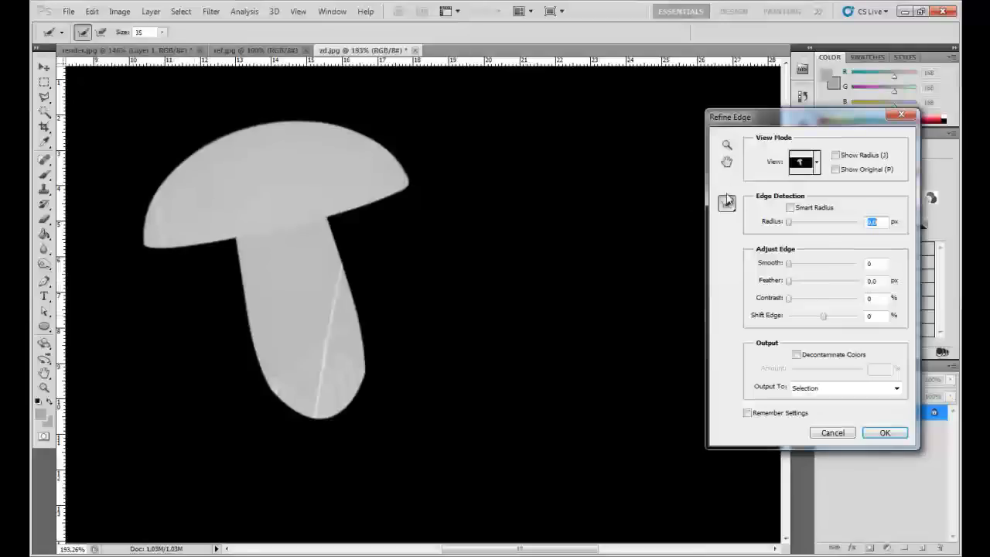
click(803, 208)
click(792, 222)
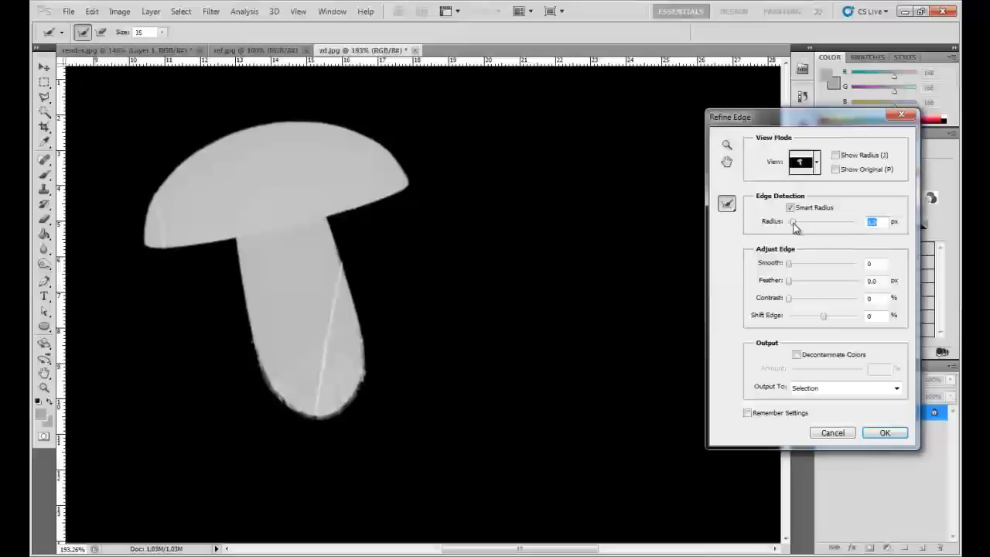
drag(794, 224, 808, 227)
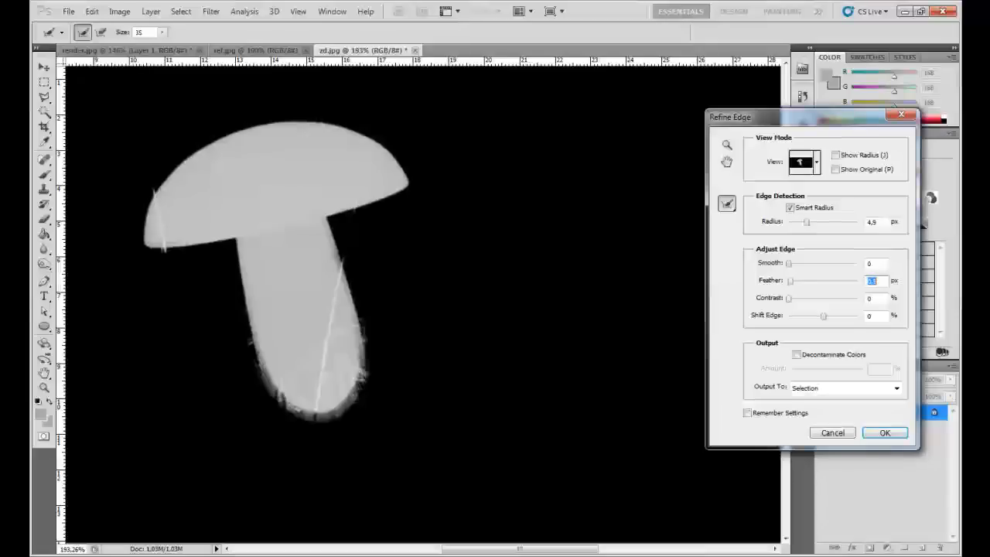
key(Up)
key(Up)
key(Up)
key(Up)
key(Up)
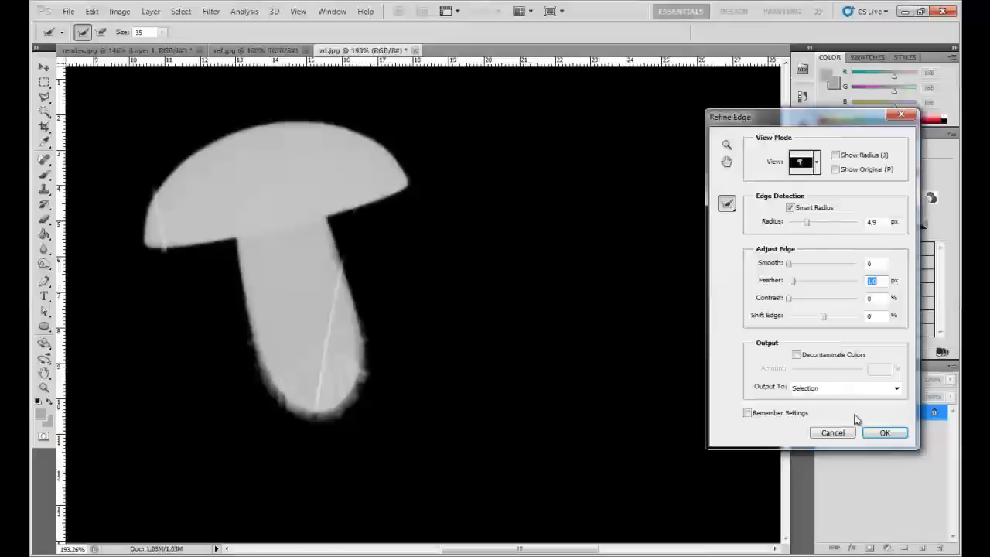
click(882, 432)
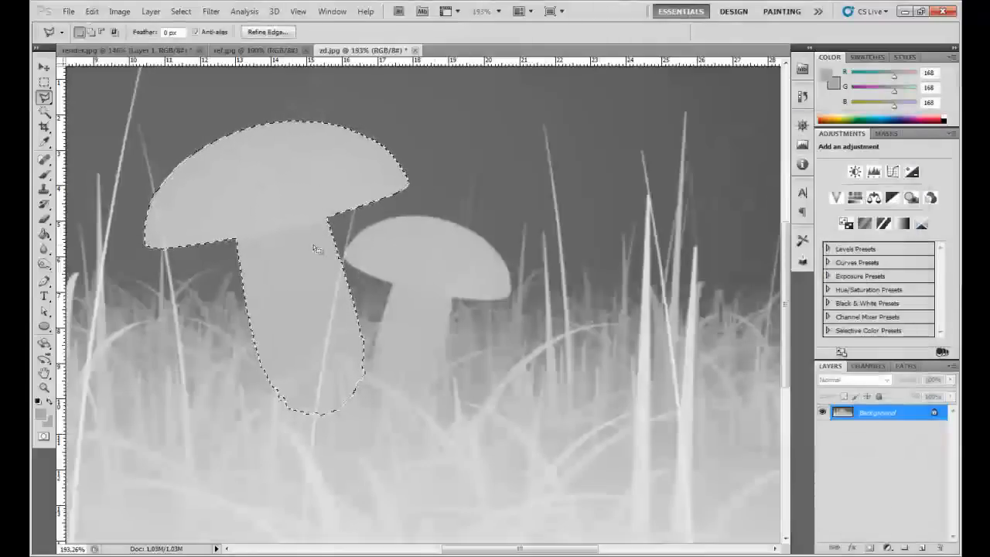
key(ctrl+u)
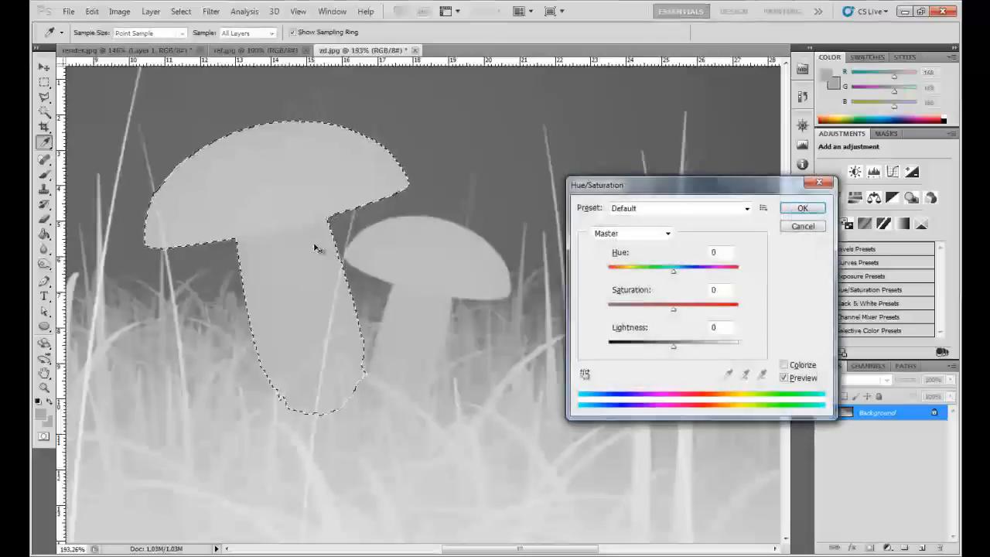
drag(673, 345, 706, 350)
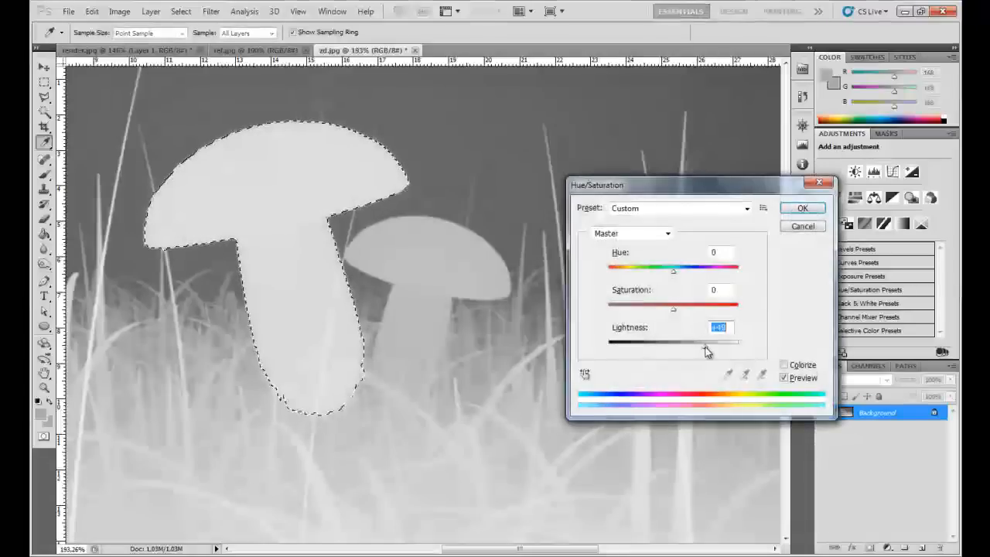
click(788, 227)
- Try brightening the selected large mushroom with Levels, lowering the white input level and setting the midtones to 0.68, and deselect it
click(125, 12)
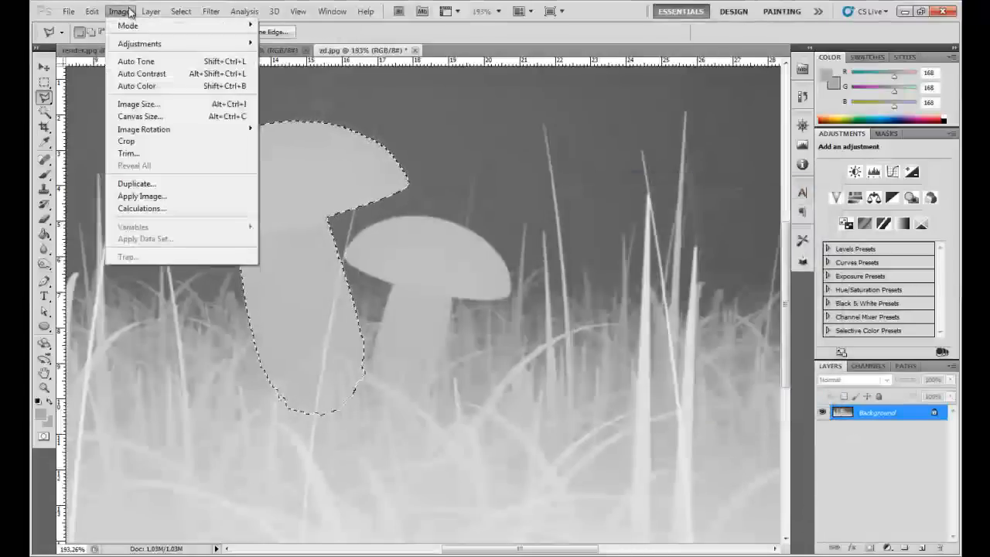
mouse_move(129, 48)
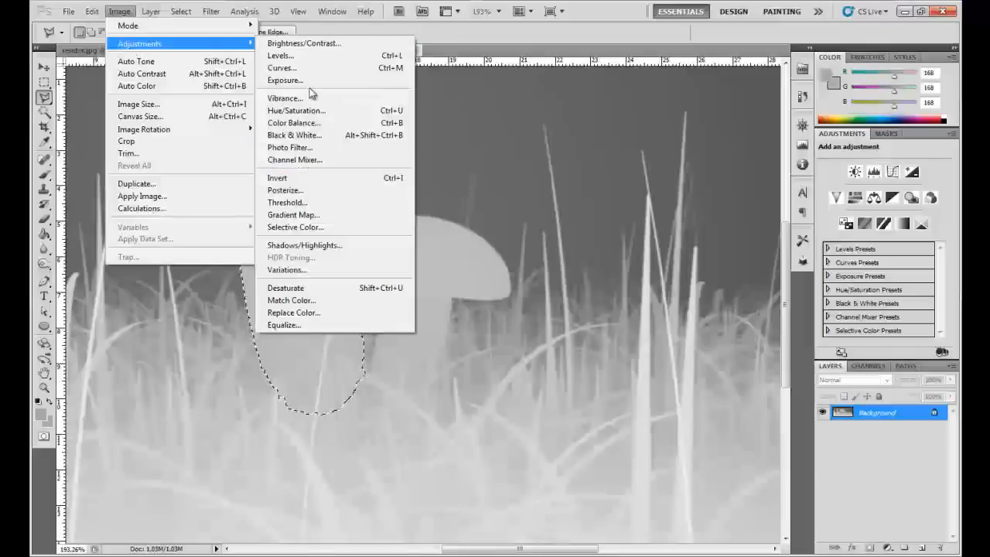
click(291, 55)
drag(732, 292, 705, 294)
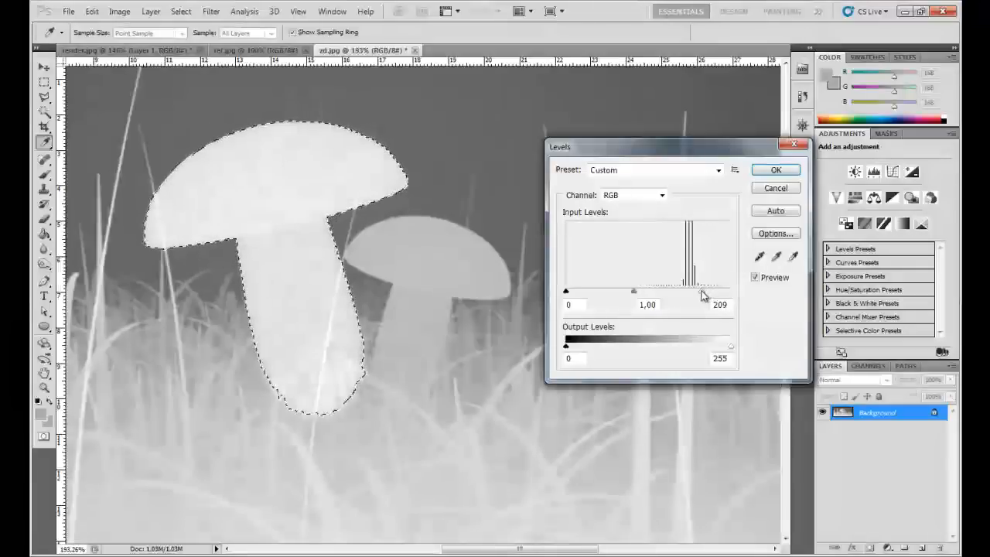
drag(634, 291, 697, 293)
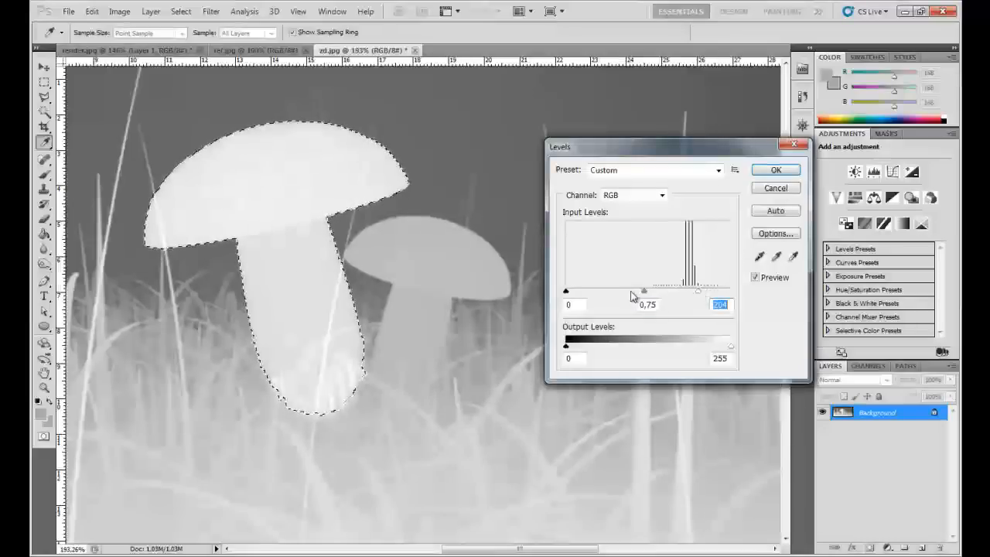
click(648, 293)
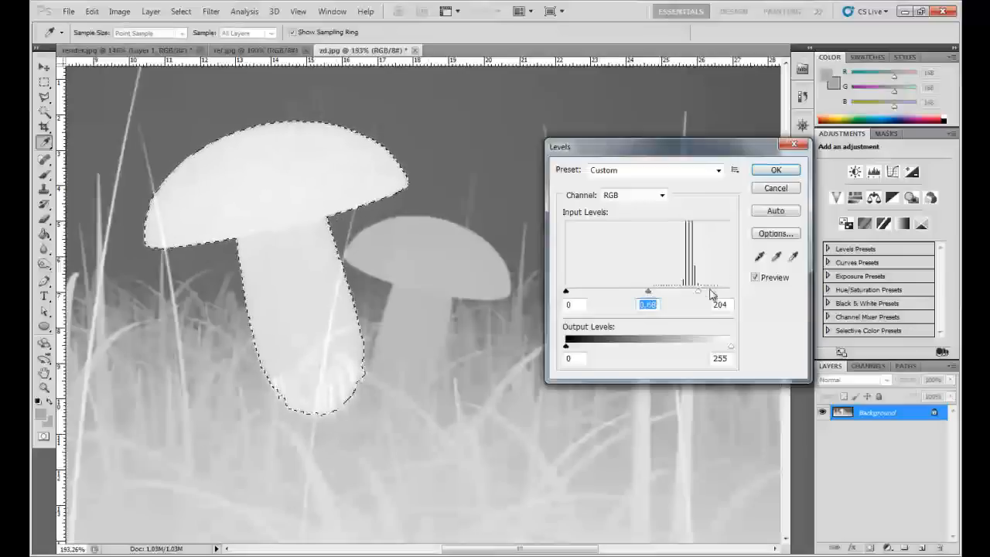
drag(695, 290, 692, 289)
click(777, 171)
key(ctrl+d)
key(l)
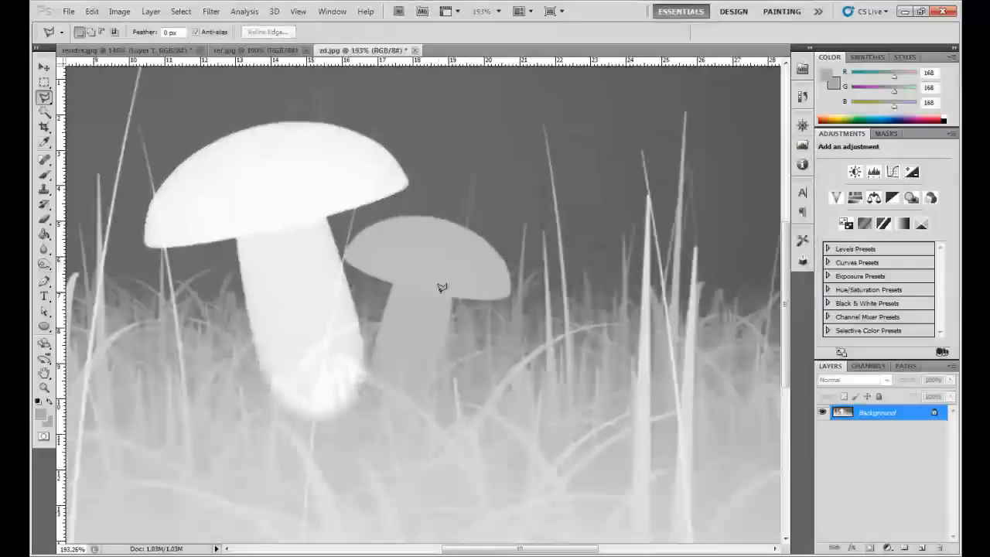
- Undo the deselection and the Levels adjustment on the large mushroom
scroll(372, 341, down, 3)
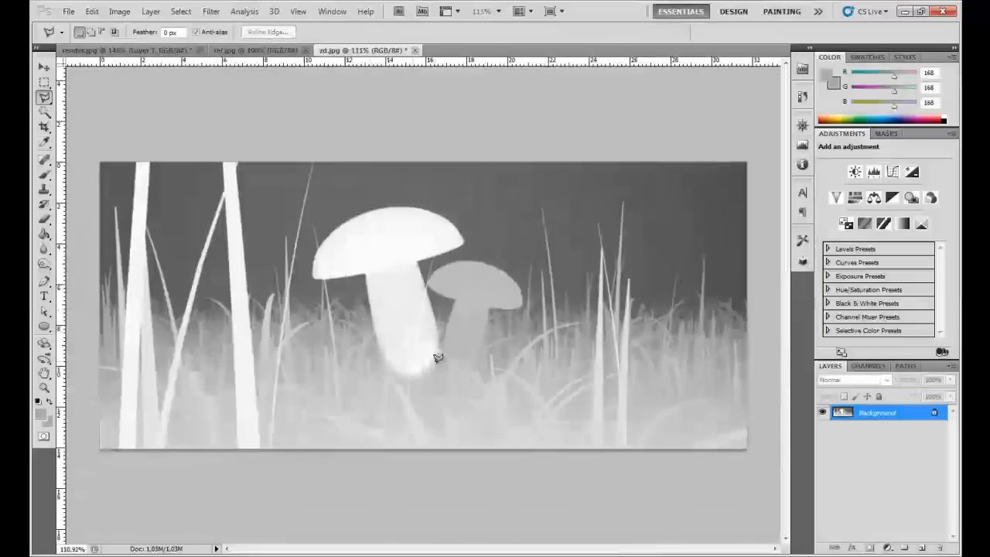
scroll(399, 373, up, 4)
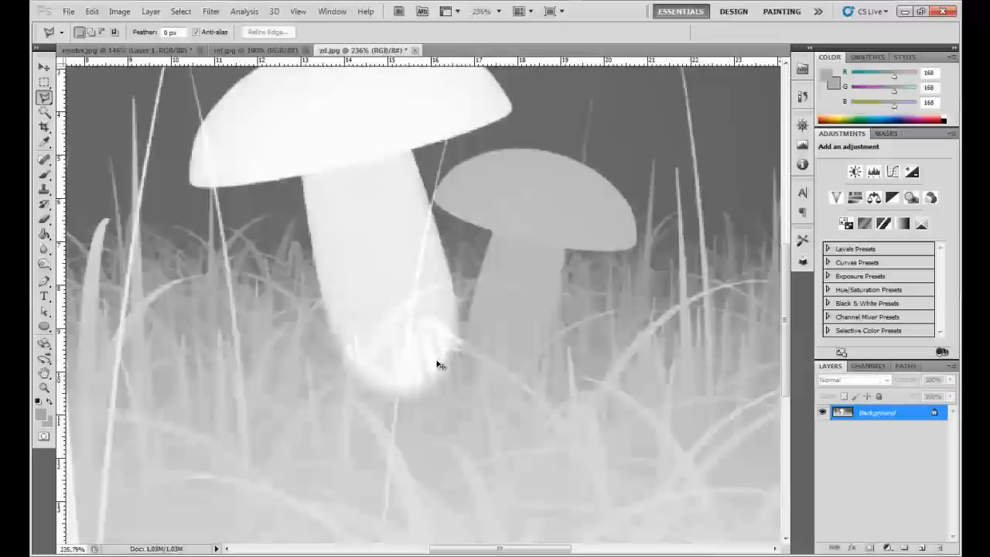
key(ctrl+alt+z)
key(ctrl+alt+z)
scroll(346, 356, down, 1)
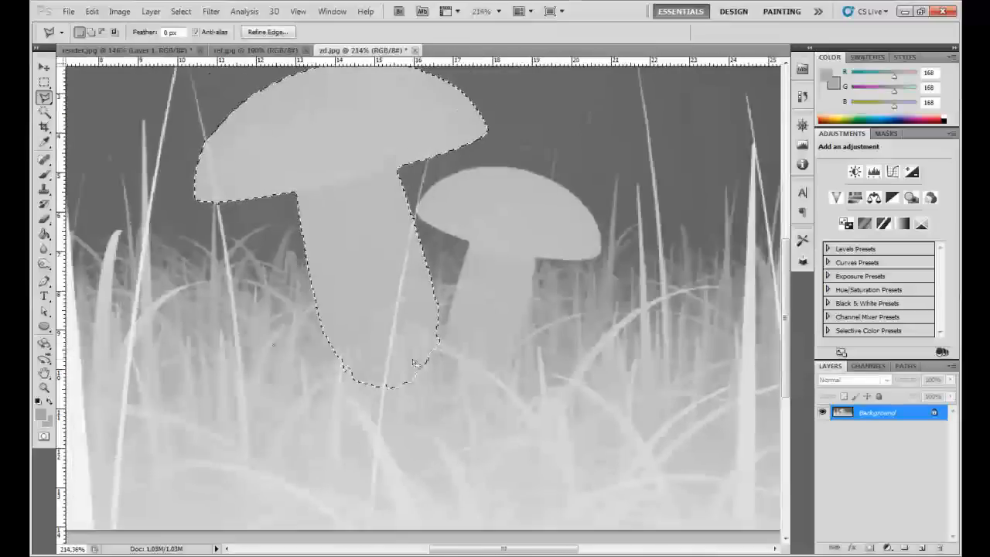
scroll(348, 355, down, 1)
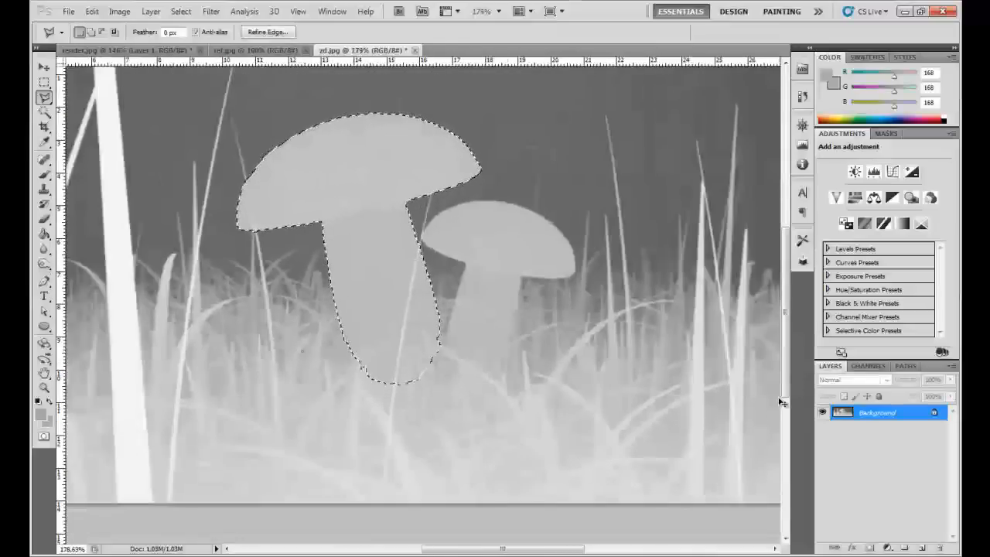
- Copy the selected large mushroom to a new layer and brighten it with Levels, using white input 192 and midtones 0.56
key(ctrl+j)
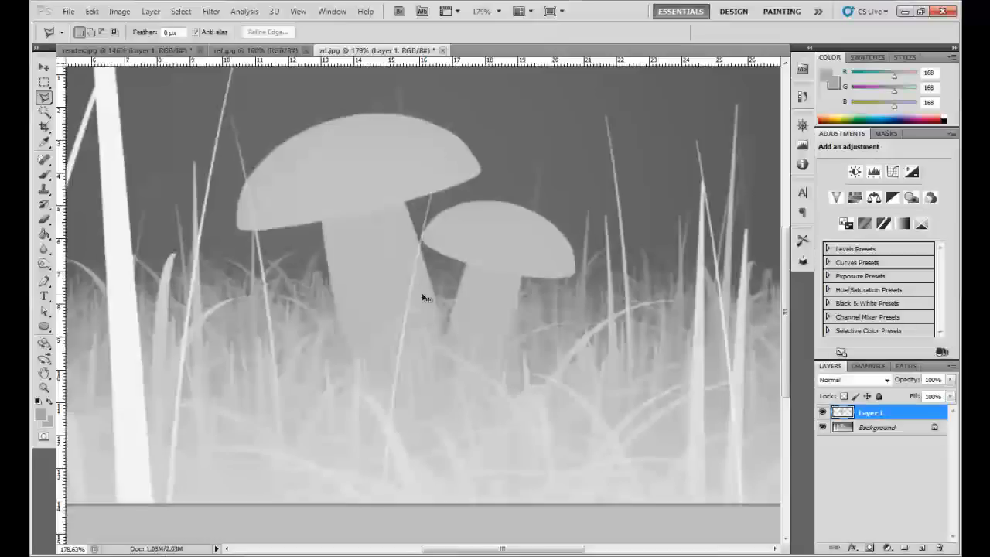
key(ctrl+l)
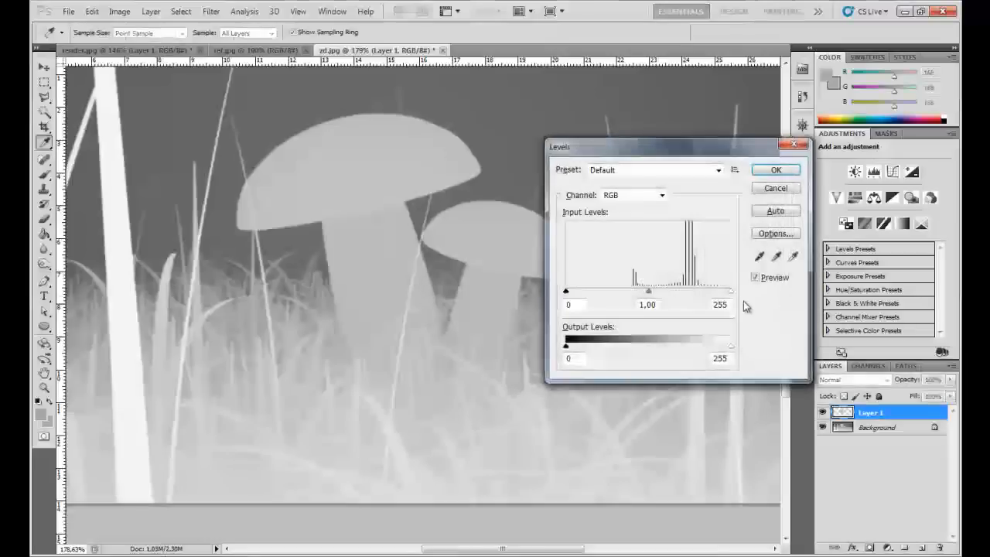
mouse_move(737, 293)
mouse_down()
mouse_move(694, 301)
mouse_move(641, 292)
mouse_move(689, 292)
mouse_up()
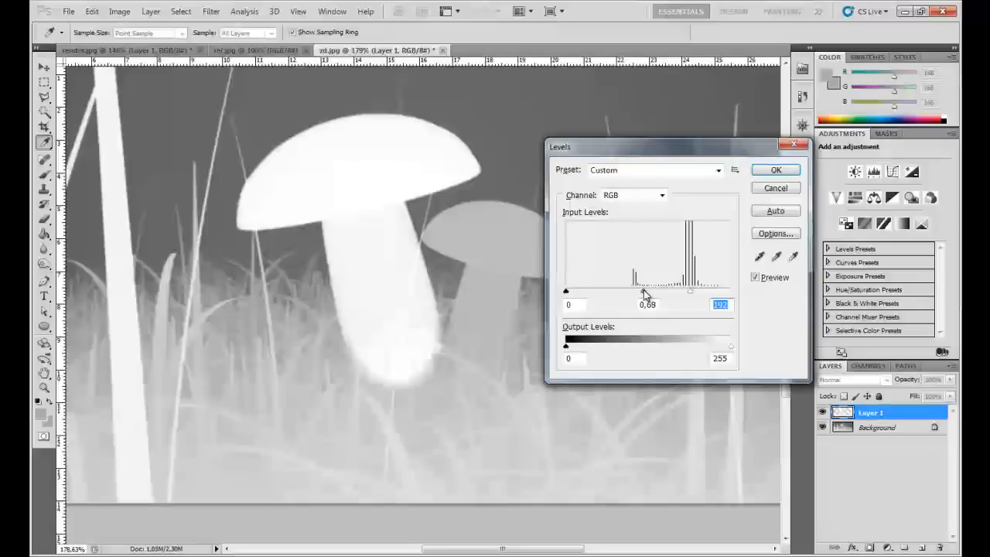
click(775, 170)
- Erase the lower end of the large mushroom's brightened stem with the textured brush to blend it into the grass
key(l)
scroll(420, 336, up, 3)
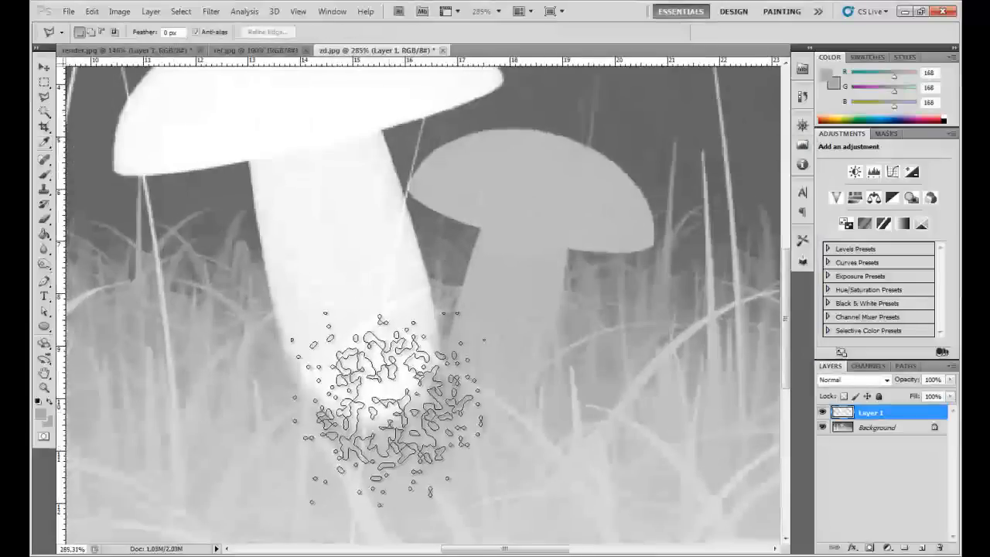
key(e)
mouse_move(389, 380)
mouse_down()
mouse_move(454, 387)
mouse_move(370, 399)
mouse_move(348, 439)
mouse_move(367, 461)
mouse_move(391, 454)
mouse_move(372, 441)
mouse_move(390, 434)
mouse_move(417, 391)
mouse_move(548, 397)
mouse_move(506, 405)
mouse_move(491, 387)
mouse_move(474, 391)
mouse_move(445, 449)
mouse_move(475, 383)
mouse_move(423, 419)
mouse_move(433, 425)
mouse_move(536, 387)
mouse_move(553, 394)
mouse_move(510, 389)
mouse_move(476, 410)
mouse_move(518, 419)
mouse_move(517, 337)
mouse_up()
key(z)
right_click(505, 313)
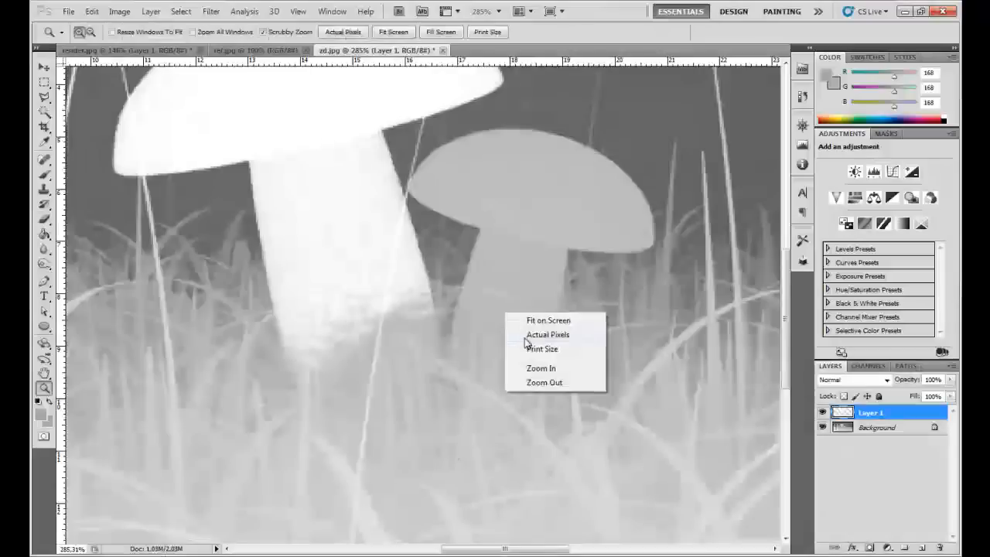
click(527, 336)
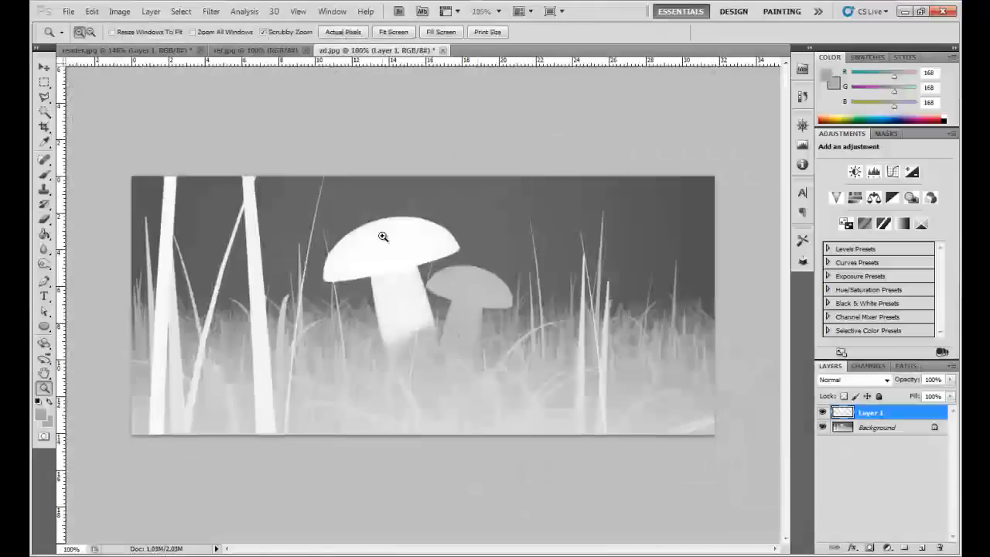
- Trace a Pen path from the small mushroom's stem base up the right side and around the cap to its left tip
drag(441, 342, 503, 285)
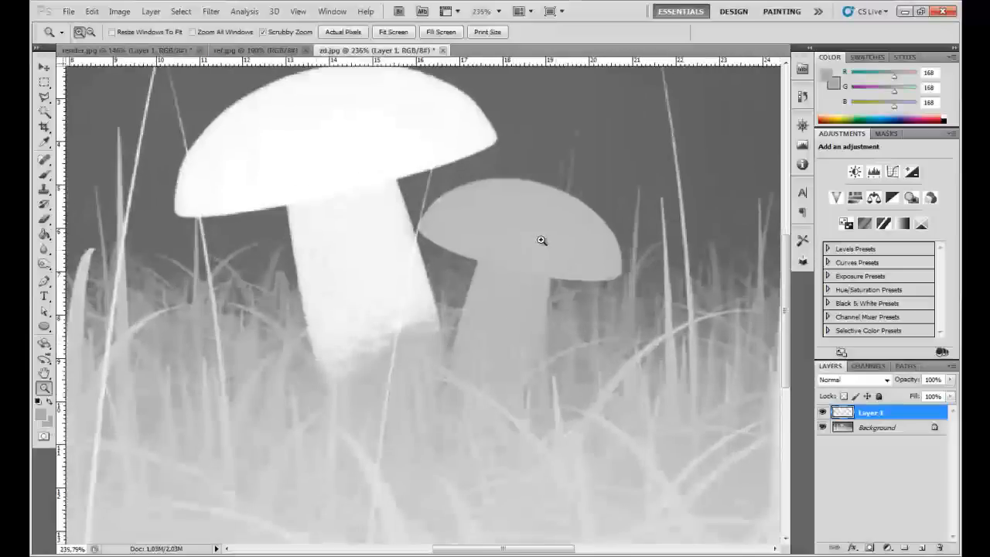
drag(561, 283, 561, 286)
key(p)
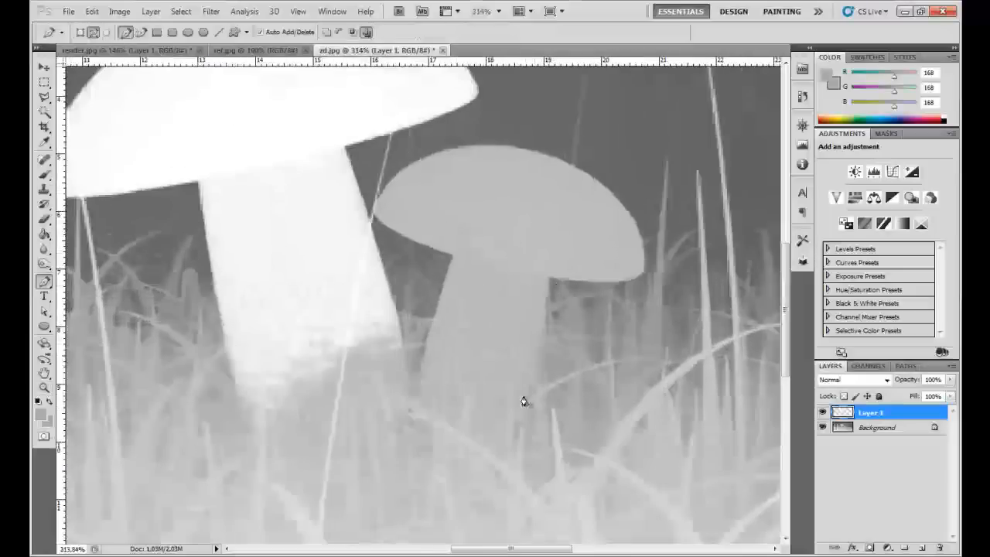
drag(548, 283, 549, 248)
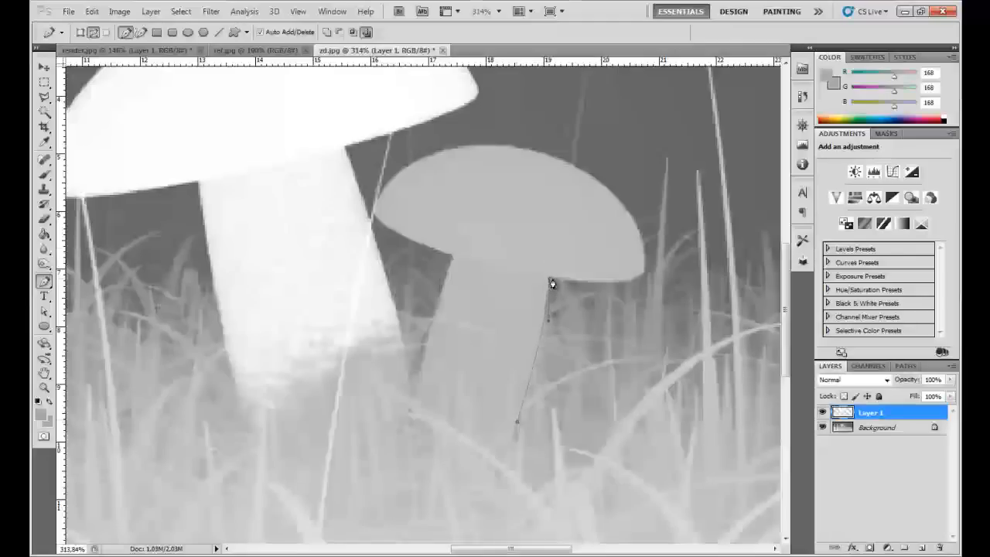
drag(647, 280, 670, 245)
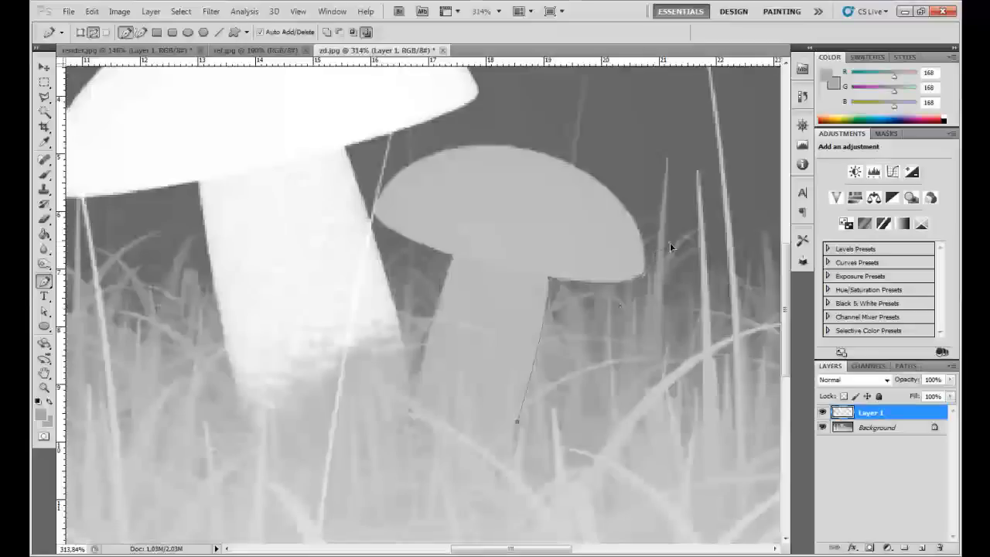
drag(542, 153, 426, 114)
alt+click(544, 154)
drag(374, 212, 337, 309)
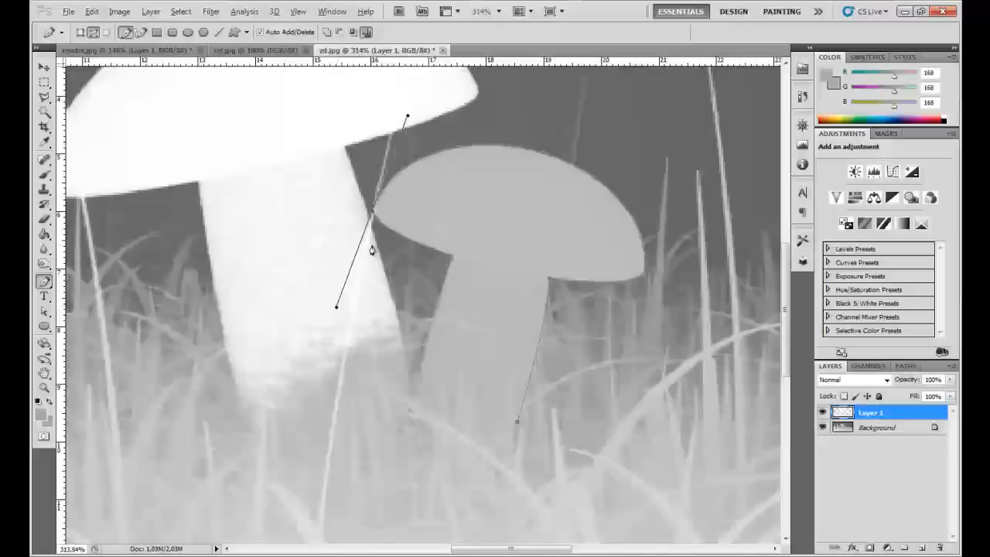
alt+click(373, 216)
- Continue the path along the cap's underside and down the stem's left side, closing it around the small mushroom's base
drag(450, 258, 474, 253)
drag(515, 280, 528, 282)
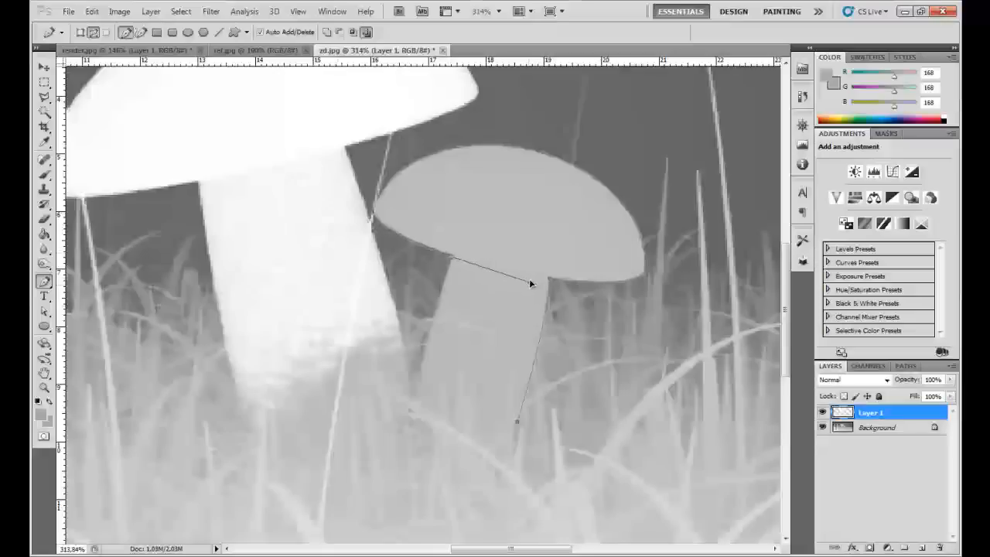
alt+click(450, 259)
drag(419, 396, 425, 423)
drag(516, 422, 557, 382)
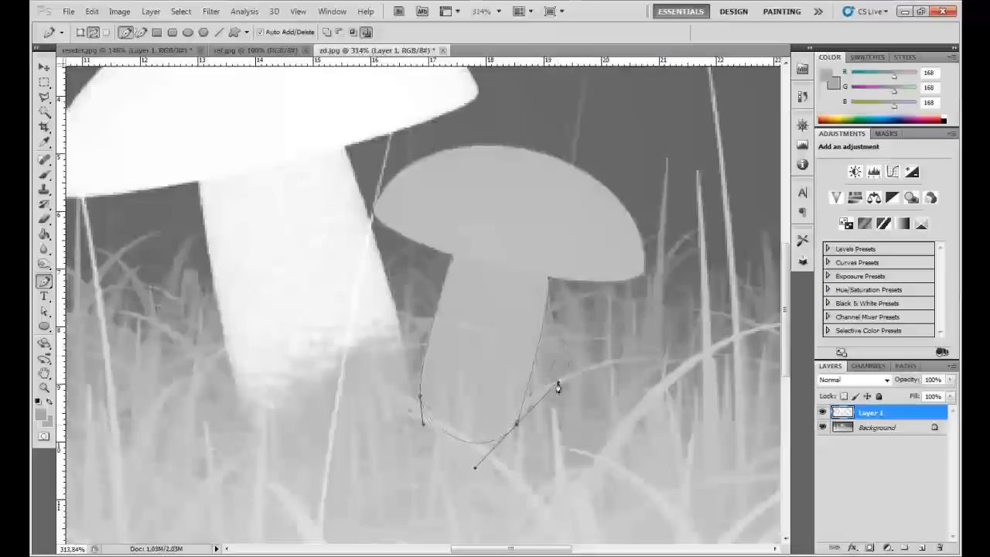
- Convert the closed path around the small mushroom into a selection
right_click(482, 342)
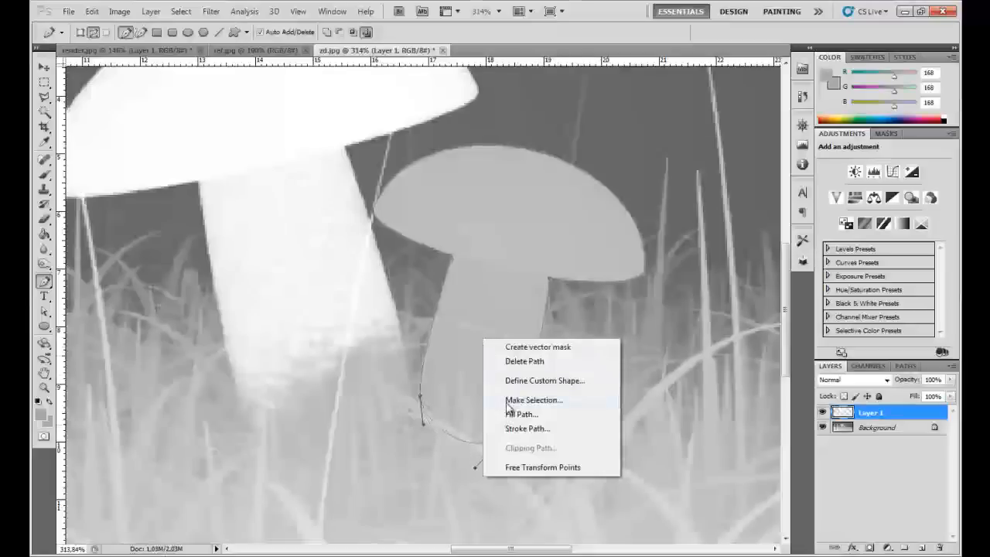
click(507, 401)
click(541, 166)
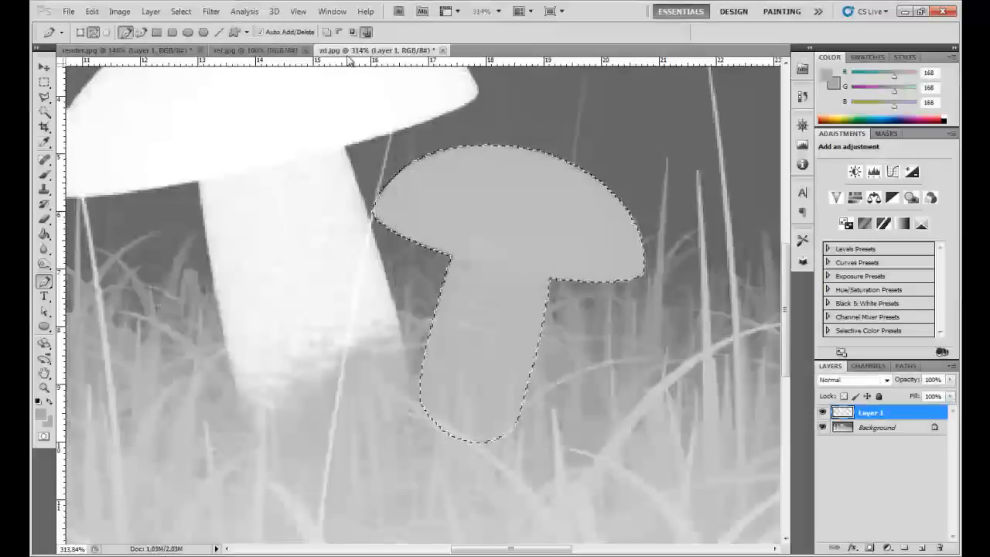
- Refine the small mushroom selection's edge with Smart Radius enabled, a radius of 2.1 px and a feather of 1 px
key(l)
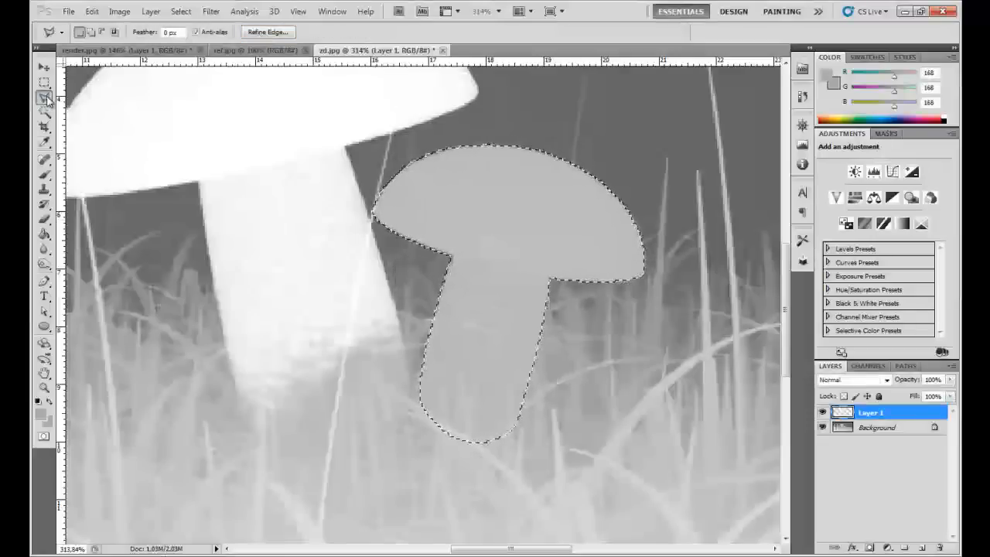
click(266, 32)
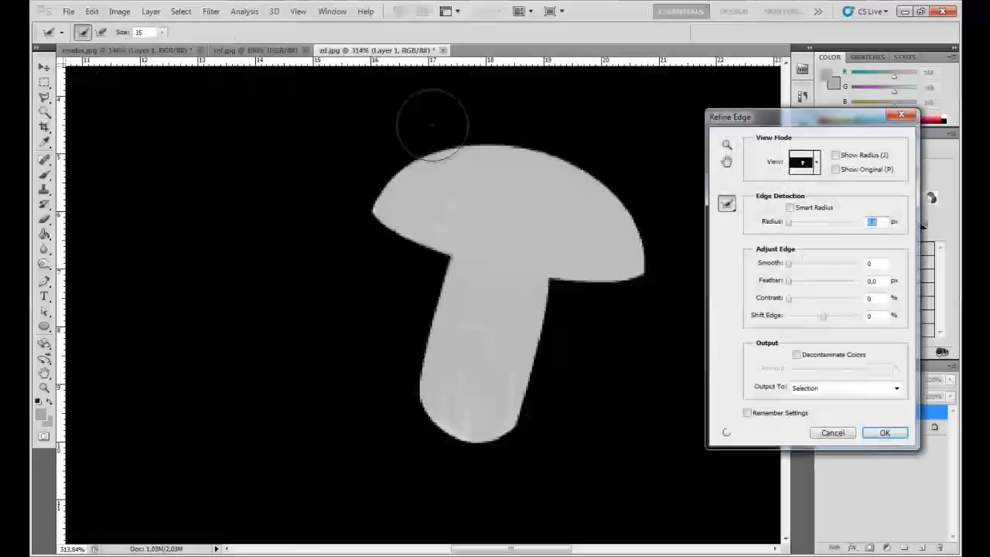
click(794, 209)
drag(790, 224, 799, 227)
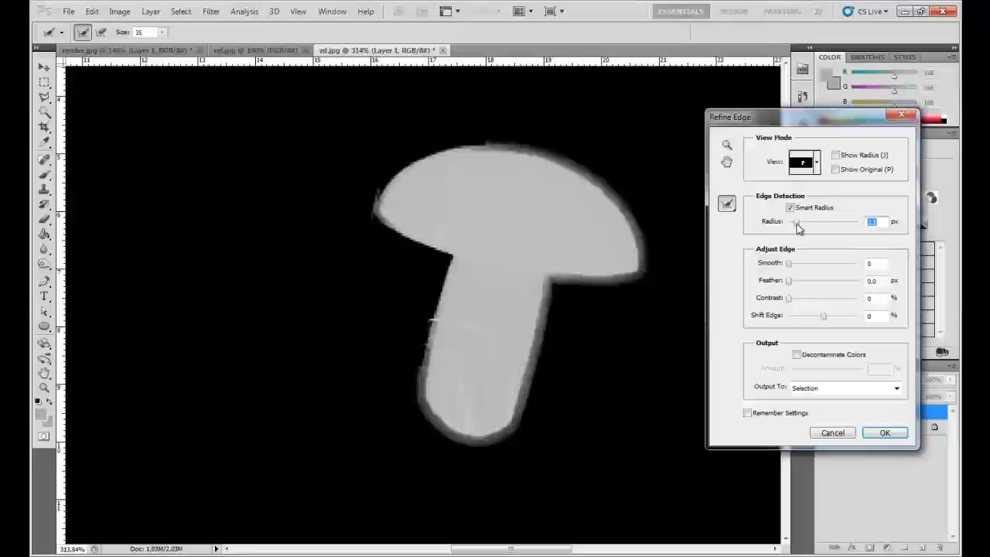
click(884, 281)
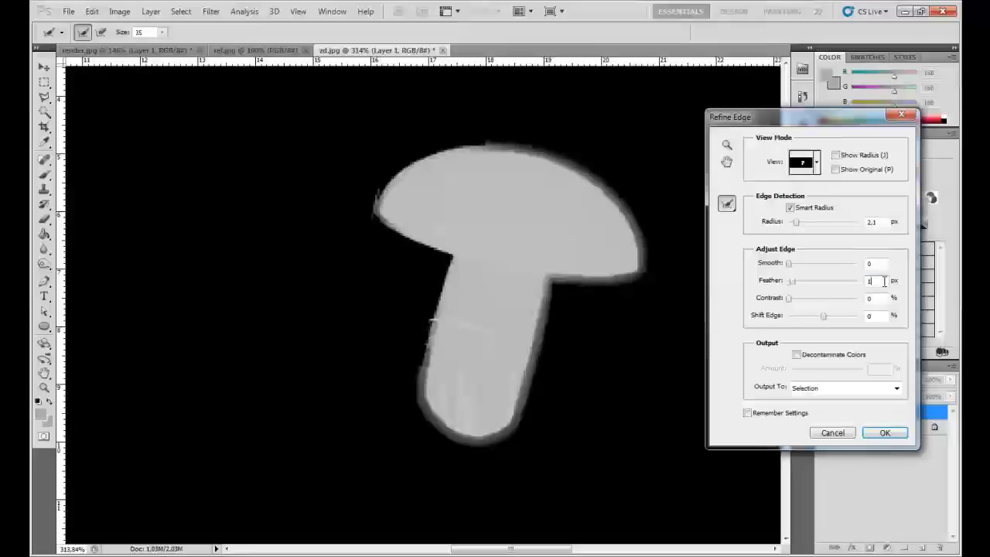
key(Return)
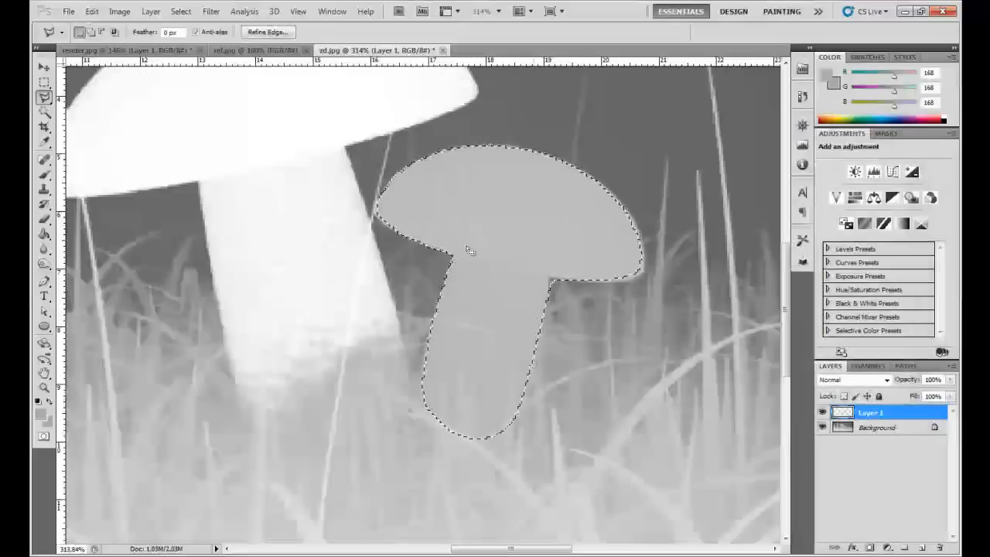
- Copy the selected small mushroom from the Background layer to a new layer
scroll(543, 223, down, 4)
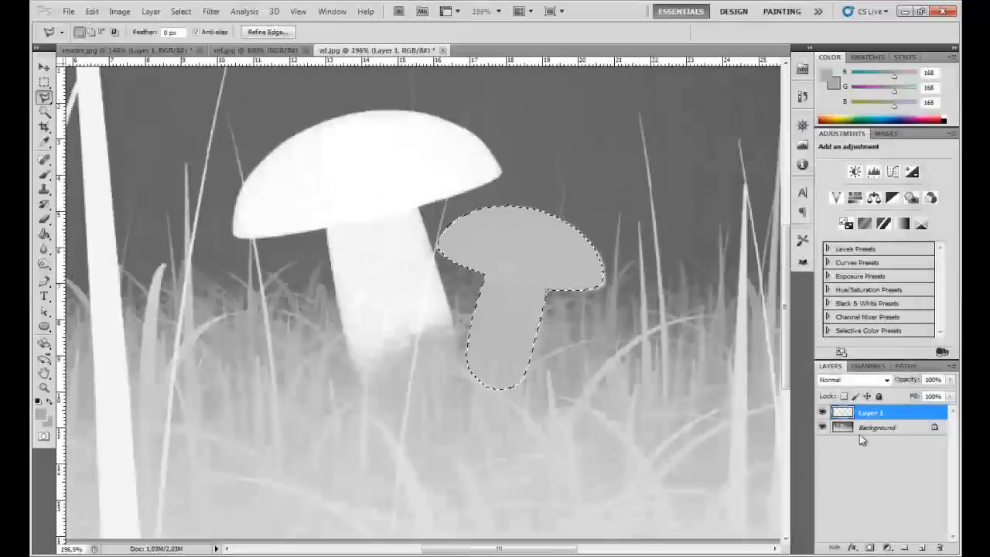
click(882, 427)
key(ctrl+j)
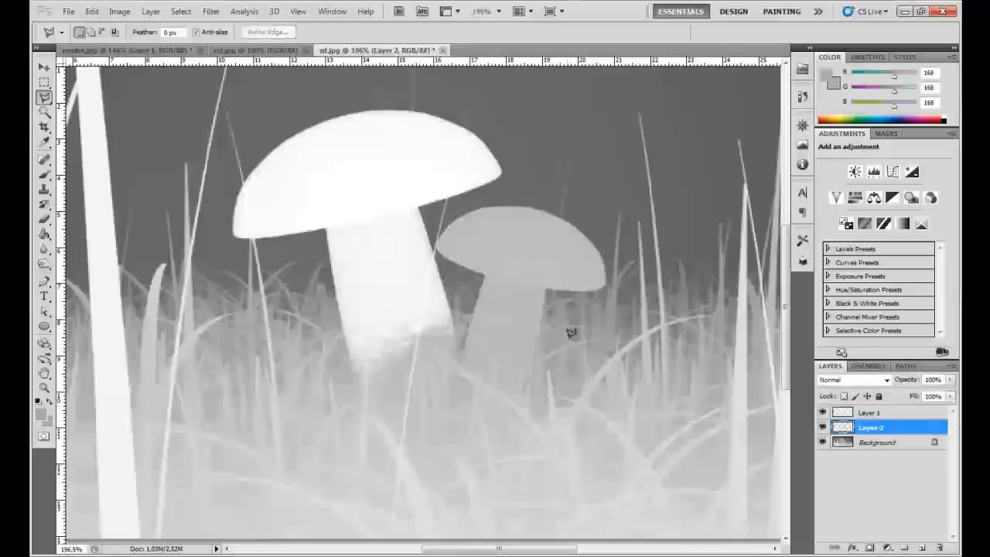
scroll(525, 344, up, 4)
key(ctrl+u)
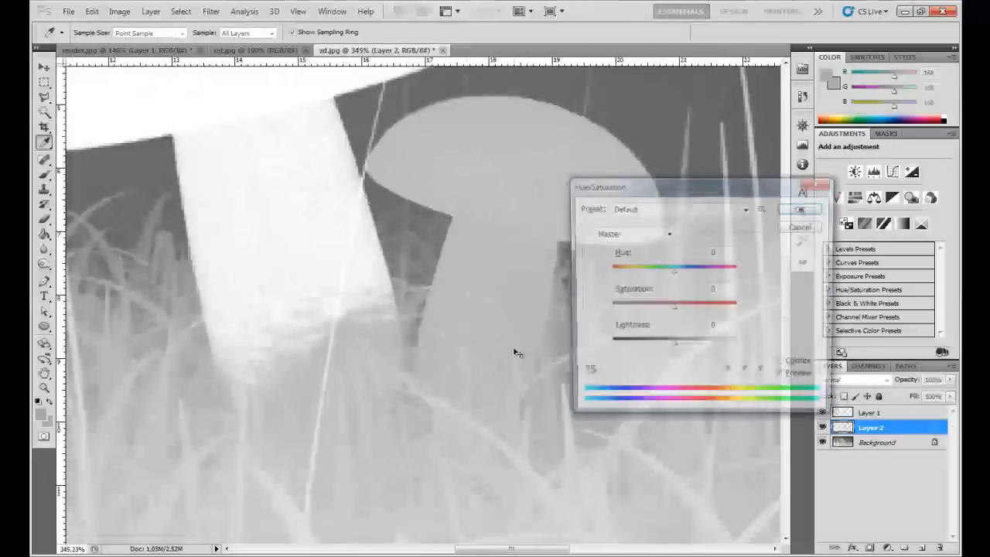
click(804, 227)
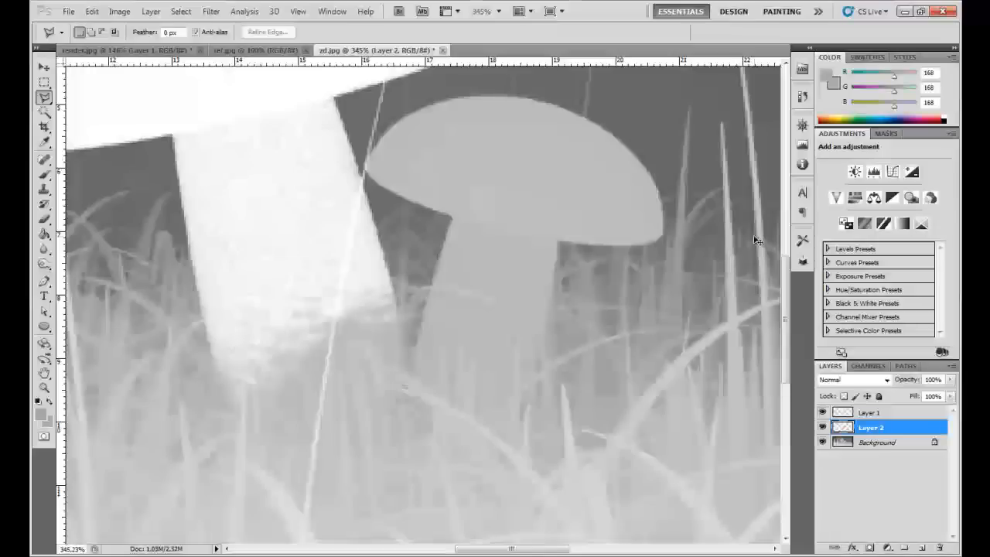
- Brighten the small mushroom layer with Levels, using white input 200 and midtones 0.62, and view the image at actual pixels
key(ctrl+l)
drag(623, 156, 723, 270)
drag(830, 407, 797, 411)
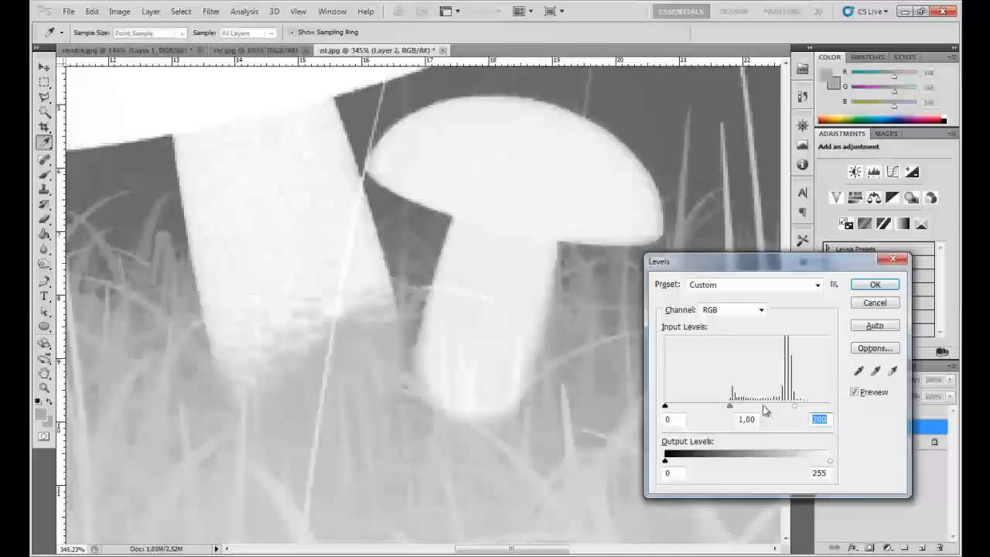
drag(729, 410, 750, 410)
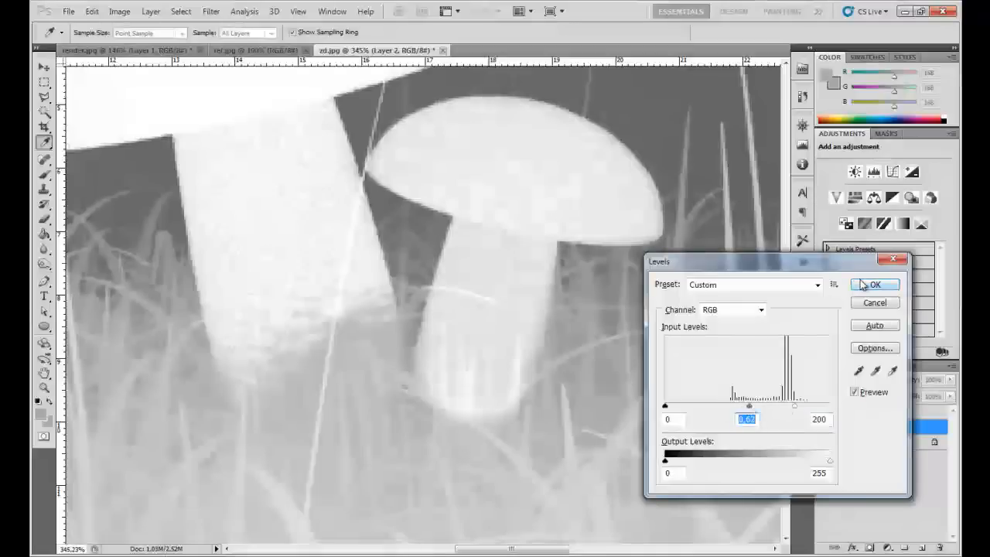
click(875, 284)
key(l)
scroll(507, 283, down, 4)
key(z)
right_click(489, 283)
click(506, 307)
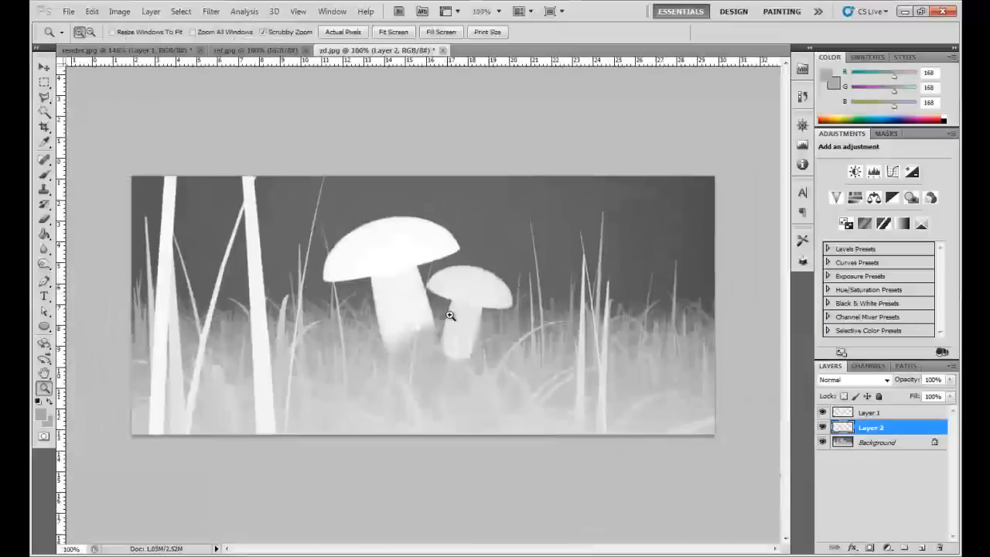
- Try erasing the lower end of the small mushroom's stem in vertical strokes with a 15 px textured eraser
scroll(452, 325, up, 4)
scroll(473, 391, up, 3)
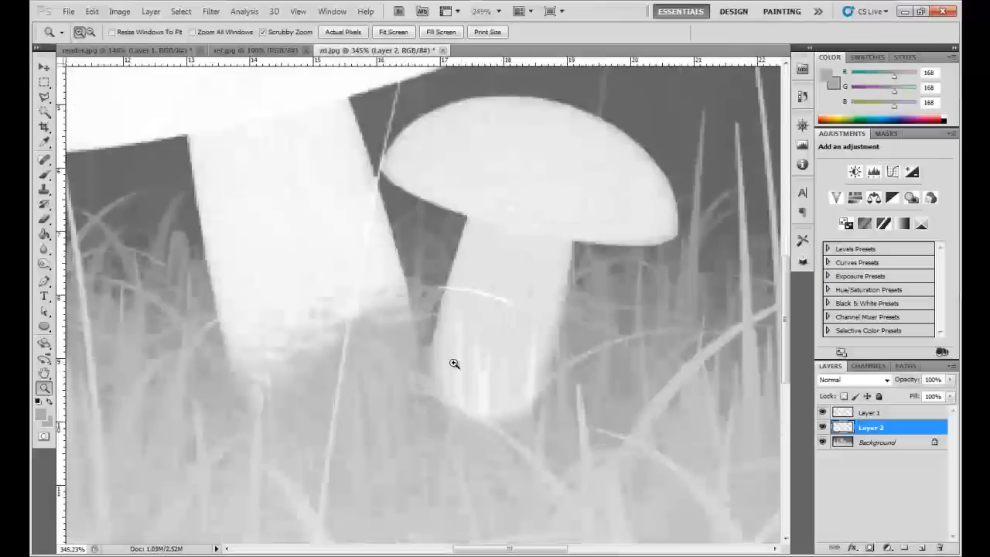
scroll(464, 395, up, 1)
key(e)
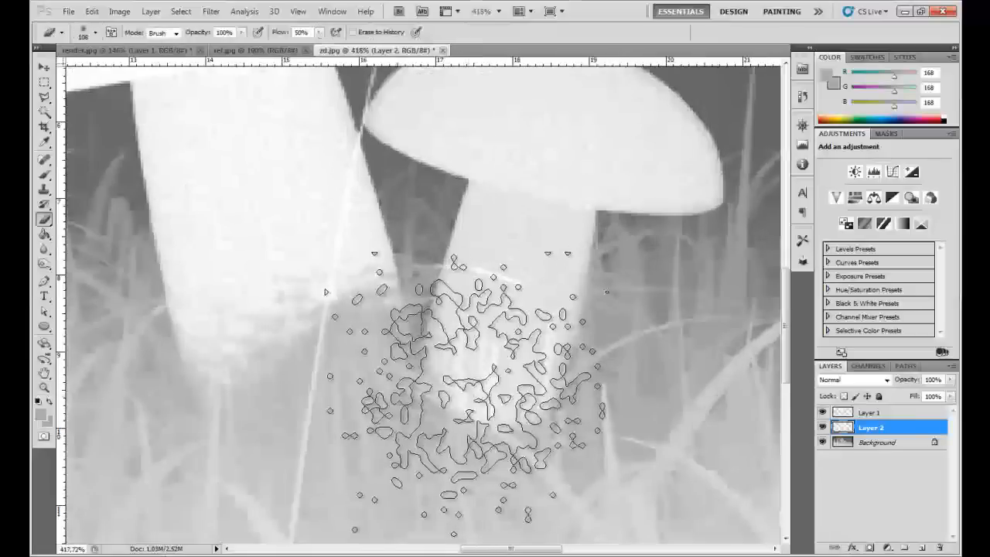
right_click(553, 365)
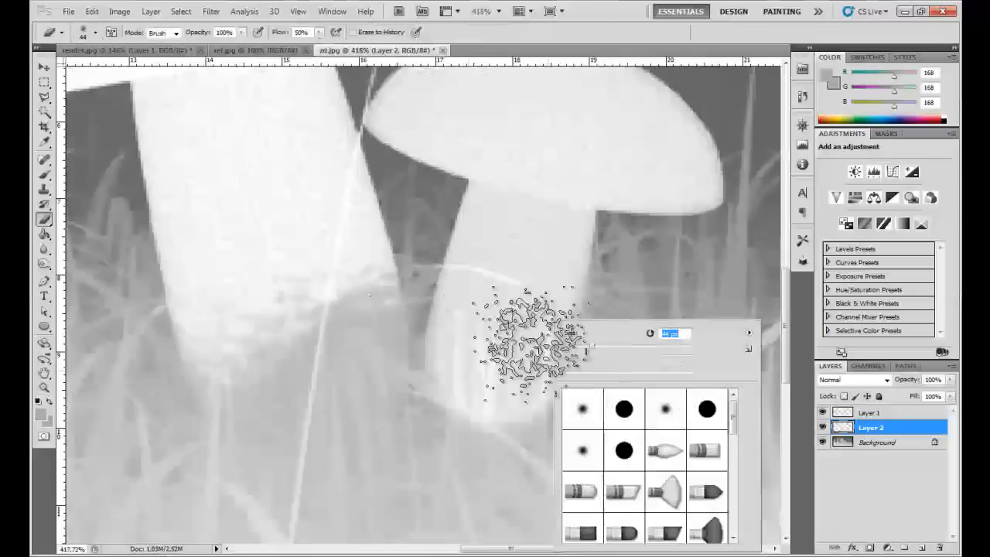
drag(575, 346, 573, 346)
key(Return)
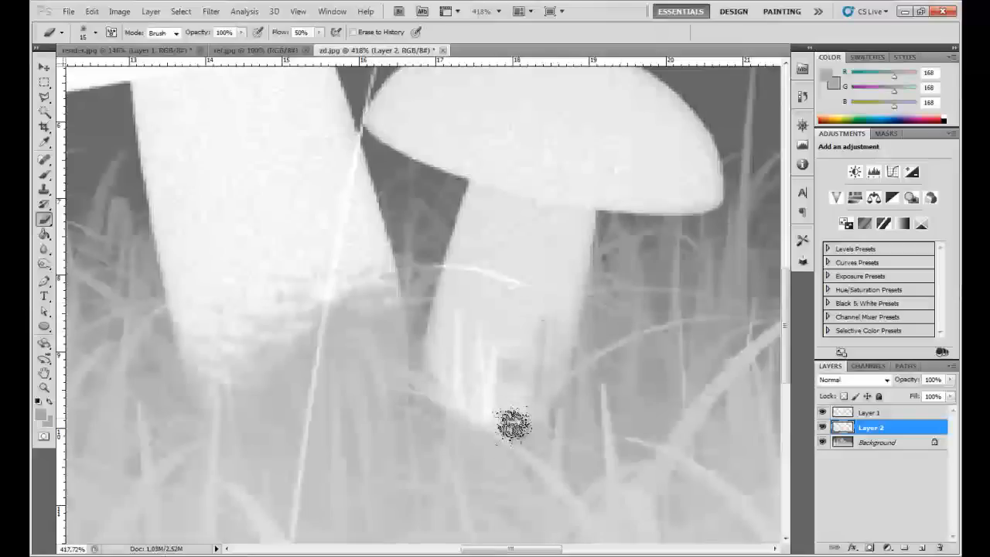
drag(498, 350, 488, 477)
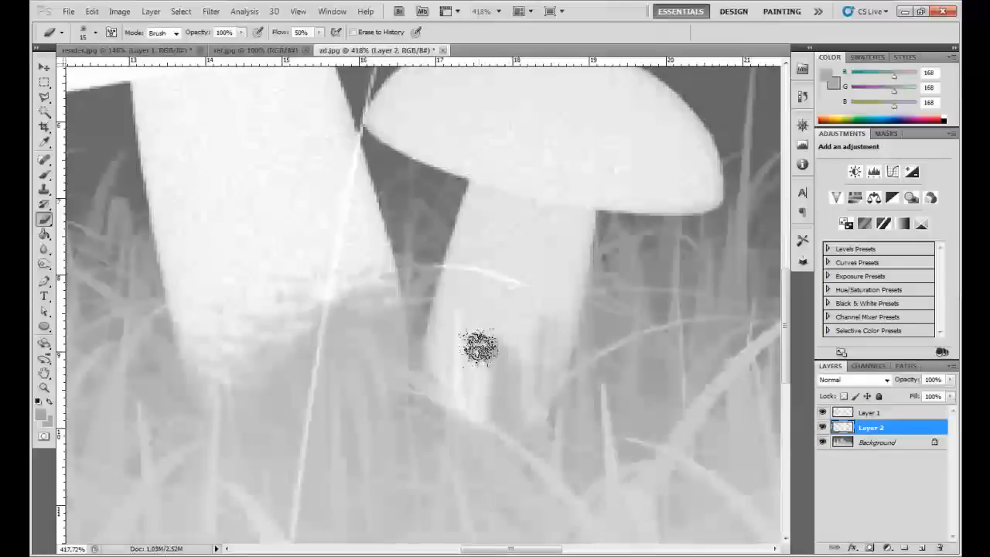
drag(479, 348, 488, 474)
mouse_move(455, 330)
mouse_down()
mouse_move(465, 460)
mouse_move(548, 316)
mouse_move(523, 472)
mouse_move(533, 434)
mouse_up()
key(z)
right_click(515, 369)
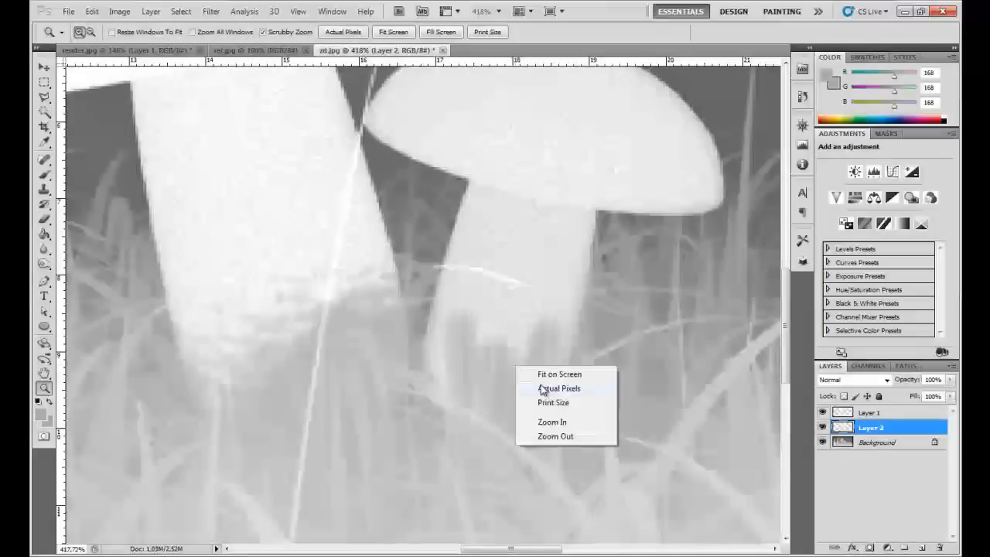
click(541, 389)
- Outline a jagged, grass-like lasso selection around the lower end of the small mushroom's stem
drag(497, 404, 490, 387)
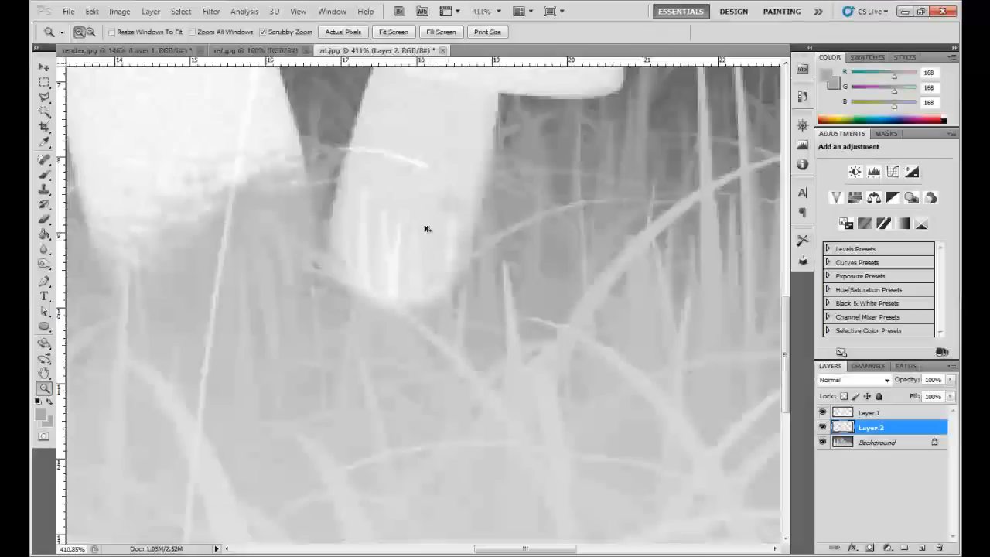
drag(431, 238, 453, 285)
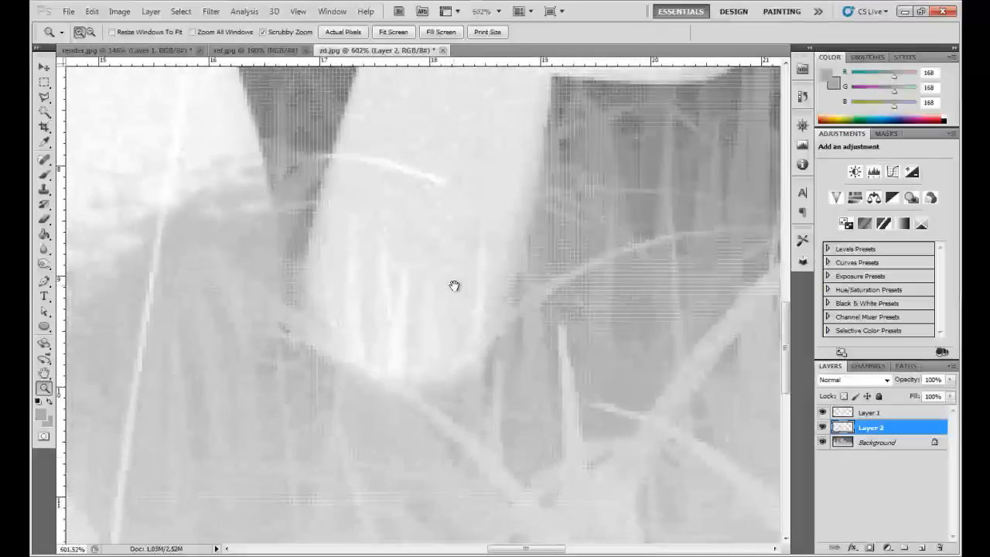
key(l)
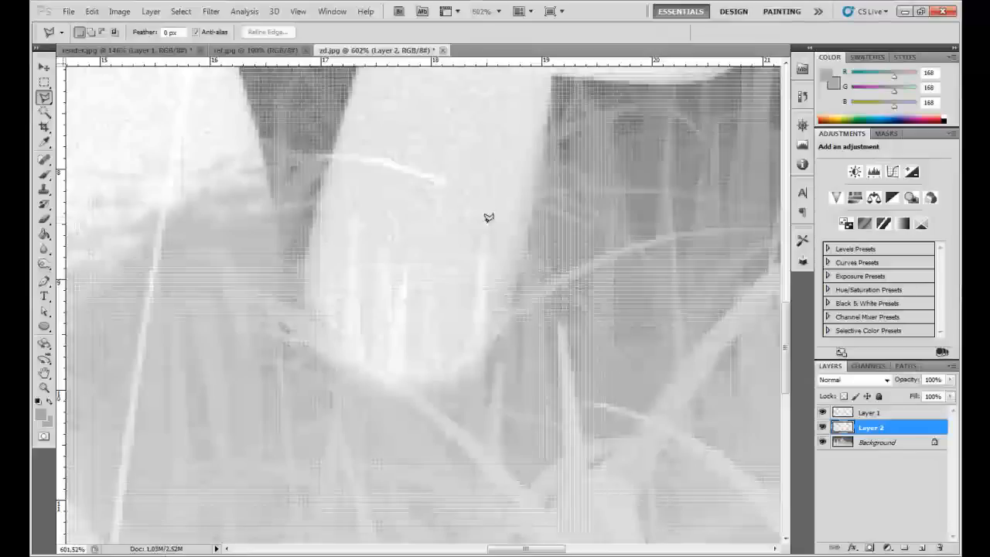
click(484, 331)
click(488, 214)
click(434, 354)
click(427, 265)
click(401, 361)
click(402, 267)
mouse_move(395, 316)
mouse_down()
mouse_move(380, 254)
mouse_move(385, 364)
mouse_move(370, 354)
mouse_move(360, 302)
mouse_move(358, 203)
mouse_move(343, 302)
mouse_move(343, 397)
mouse_move(445, 458)
mouse_move(527, 453)
mouse_up()
click(527, 453)
scroll(430, 311, down, 2)
- Refine the stem selection's edge with Smart Radius enabled, a radius of 0.9 px, smoothing 3 and a feather of 0.3 px
click(874, 442)
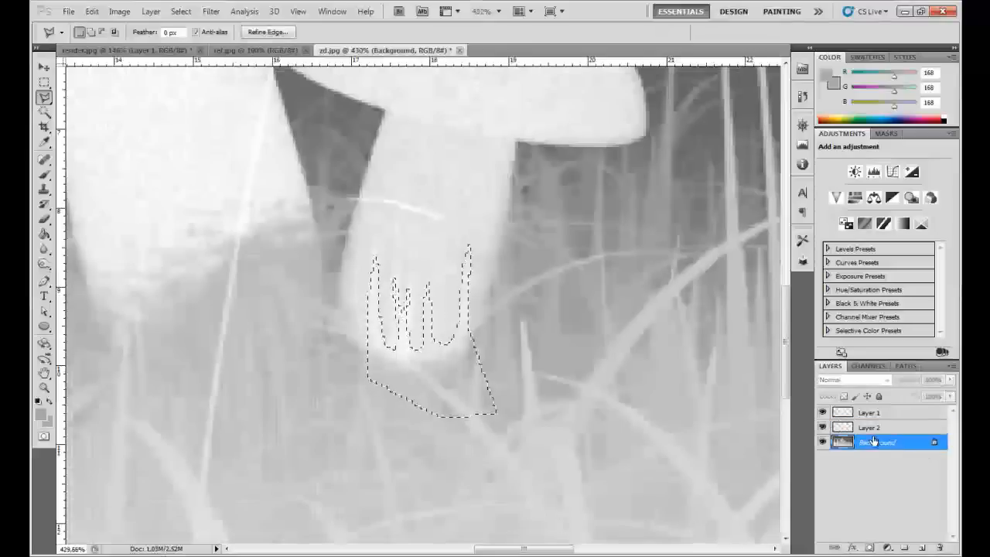
click(267, 31)
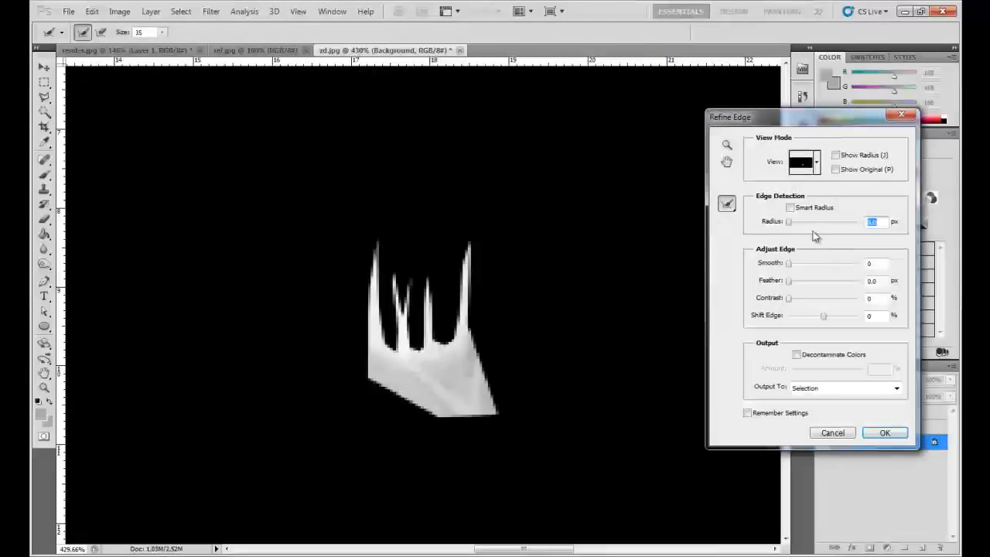
drag(801, 222, 791, 223)
click(789, 208)
drag(789, 269, 795, 303)
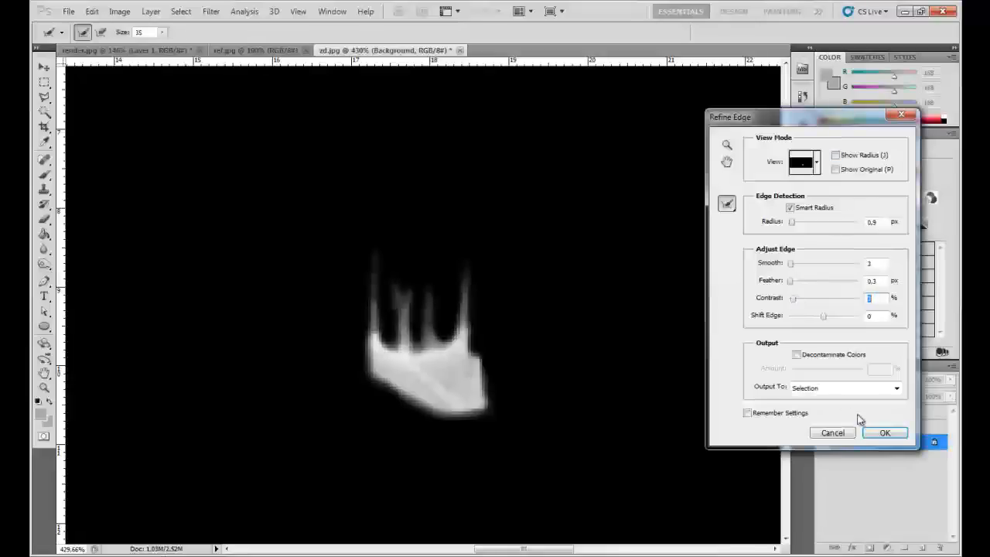
click(882, 432)
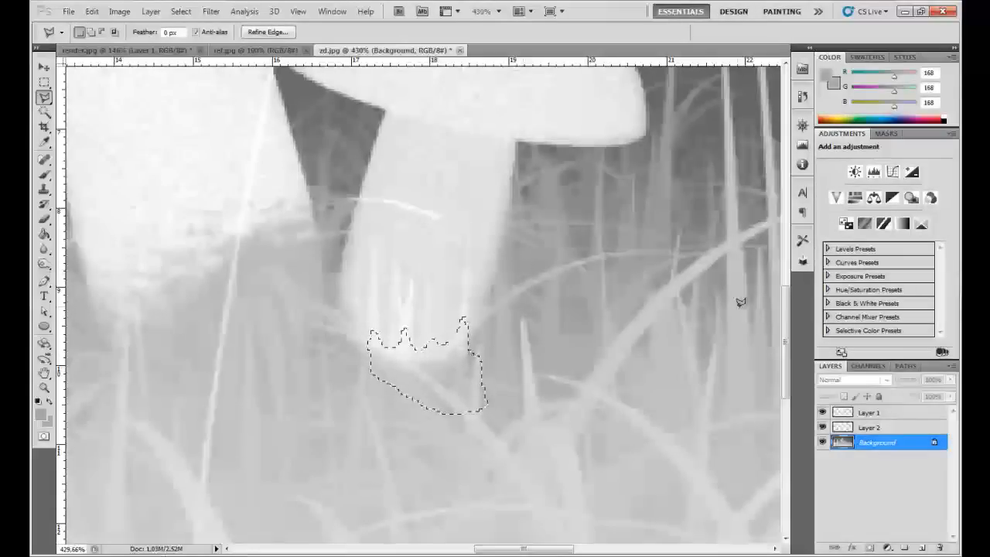
- Delete the selected stem end from Layer 2, clear the selection and view the whole image
click(875, 425)
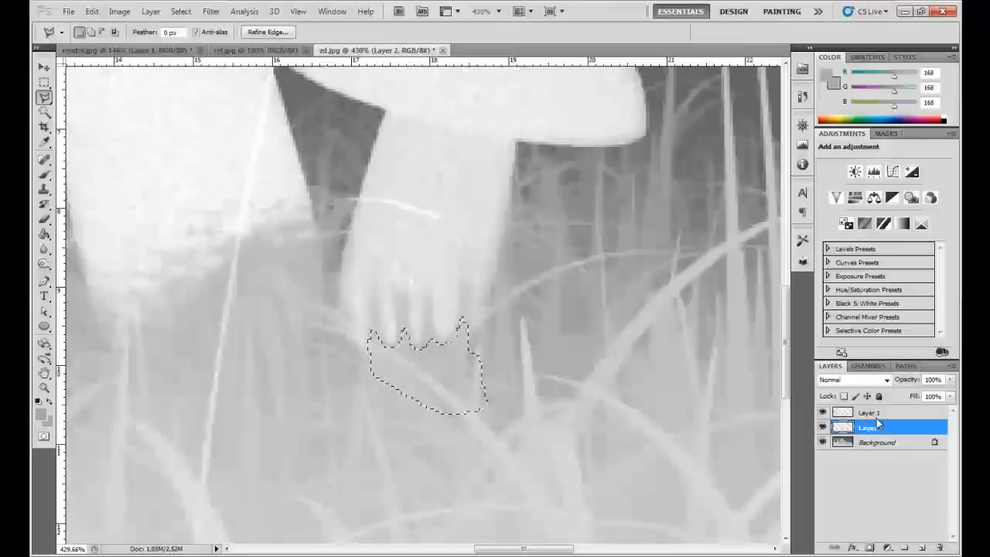
key(ctrl+d)
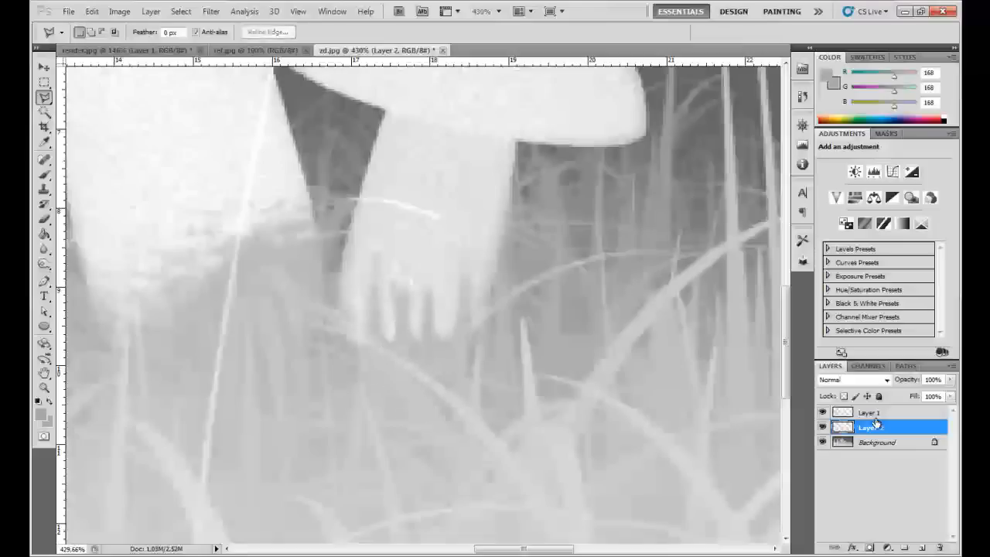
key(z)
right_click(414, 307)
click(436, 317)
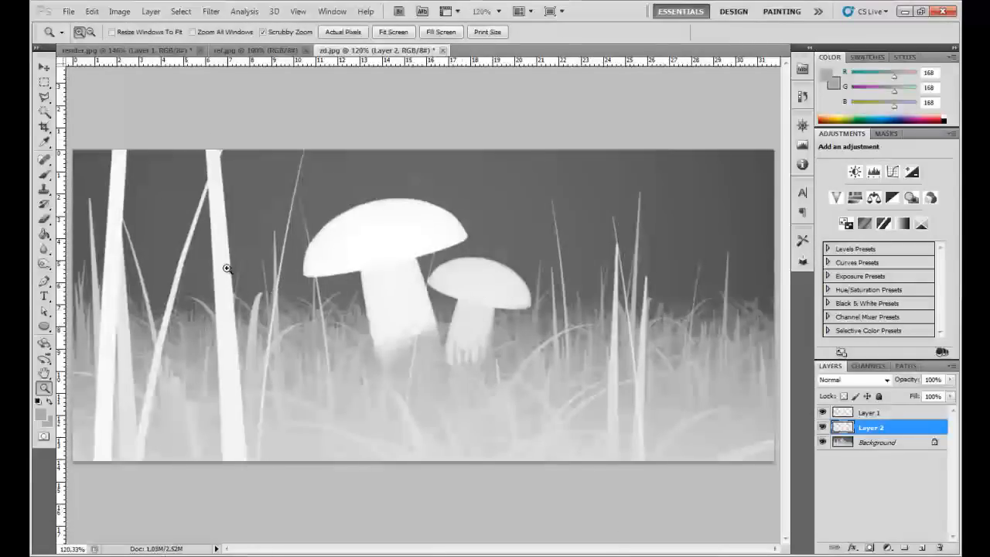
- Select the tall, wide grass blade nearest the large mushroom with a lasso outline along its full height
drag(220, 230, 212, 161)
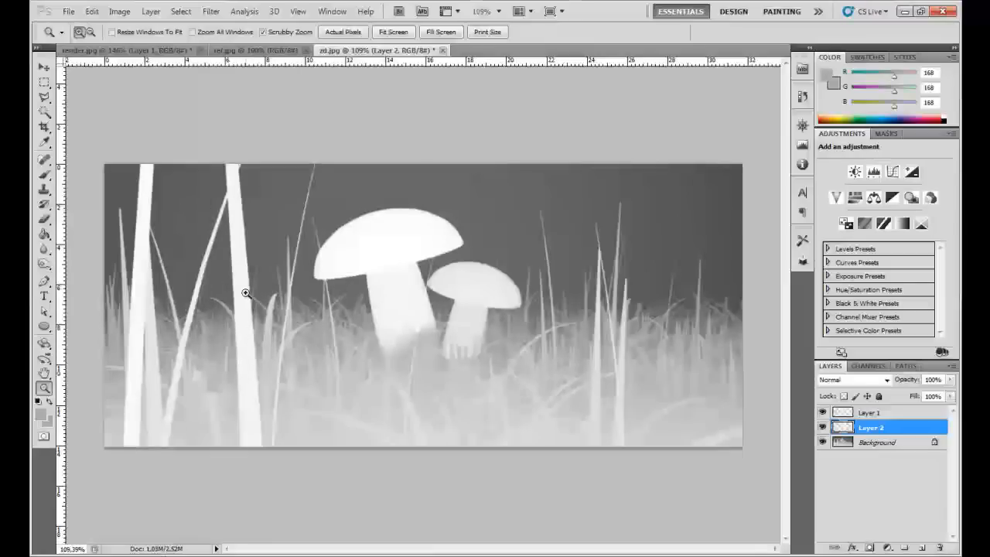
key(l)
click(245, 447)
click(224, 129)
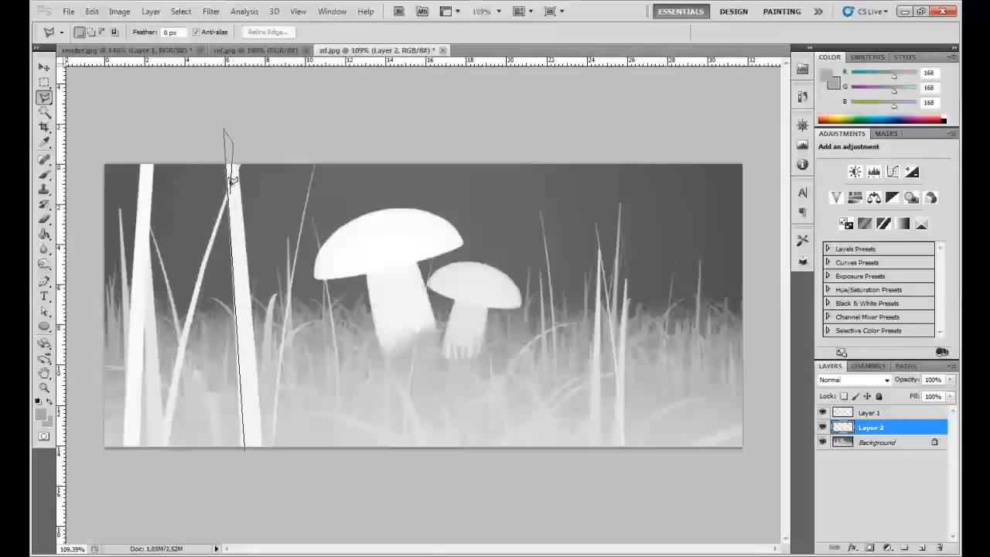
click(238, 162)
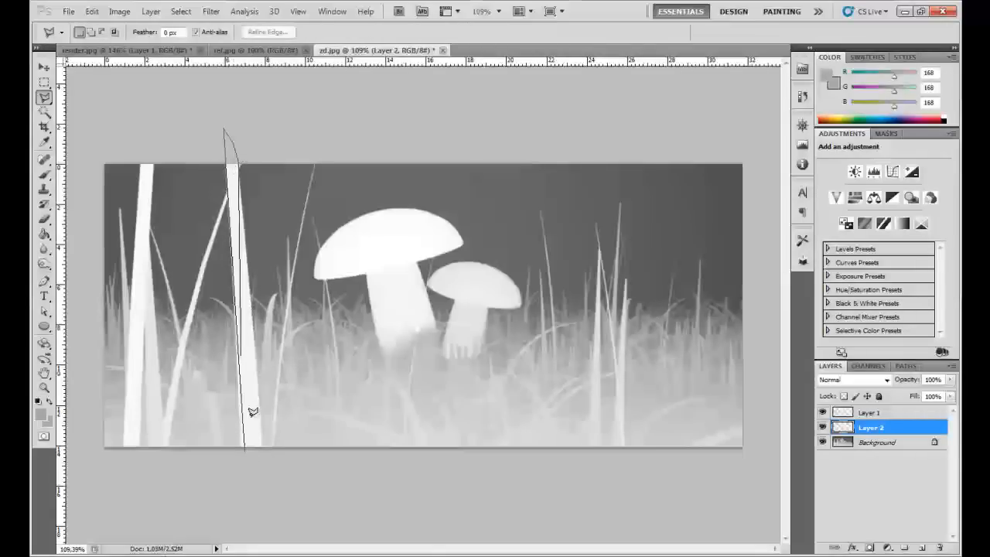
double_click(266, 460)
- Darken the selected grass blade on the Background layer with Hue/Saturation at lightness -16, and clear the selection
key(ctrl+u)
click(501, 220)
click(903, 442)
key(ctrl+u)
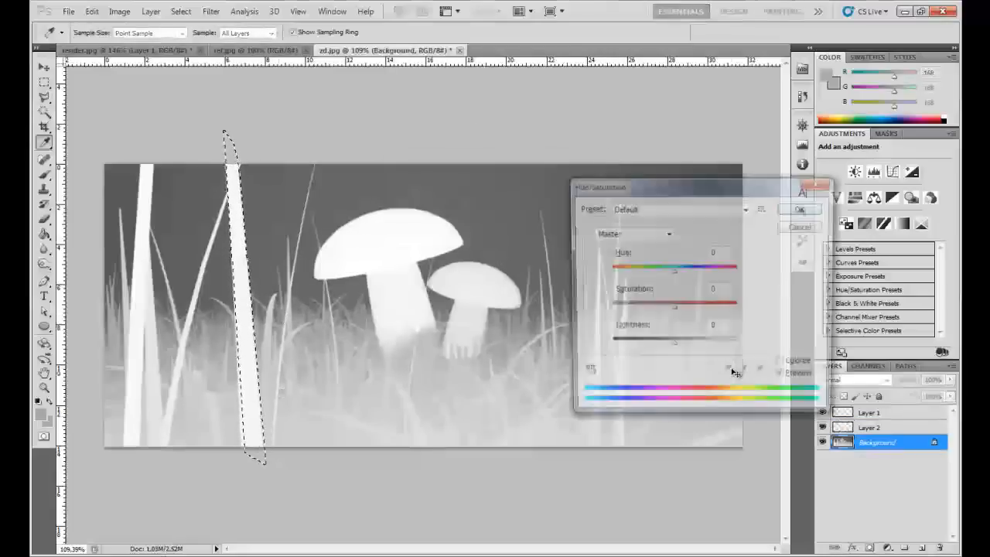
drag(673, 345, 663, 345)
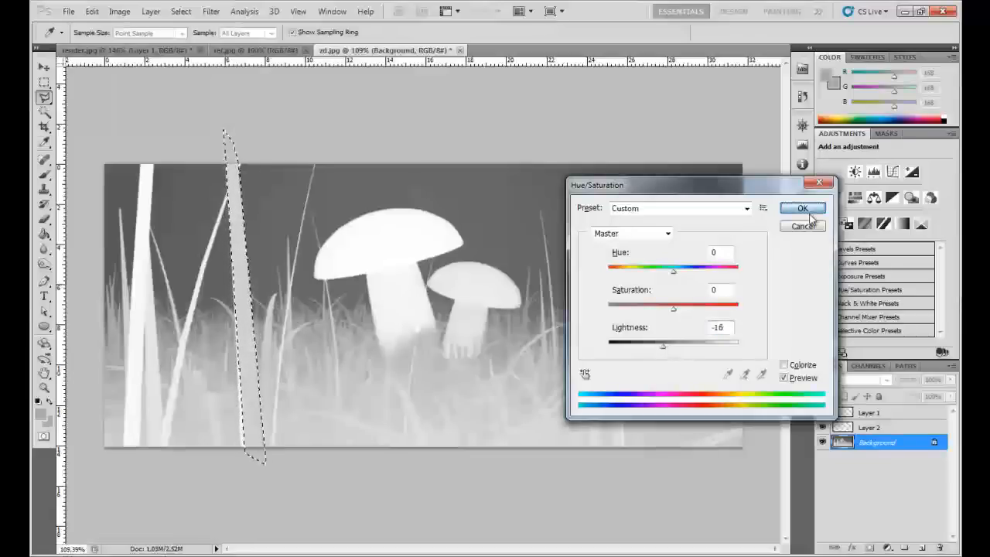
click(808, 212)
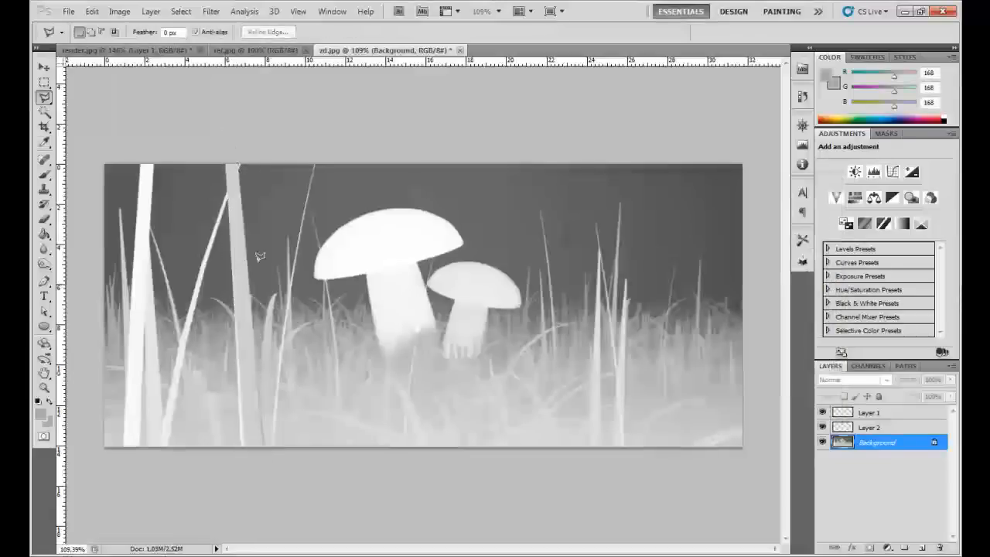
click(229, 199)
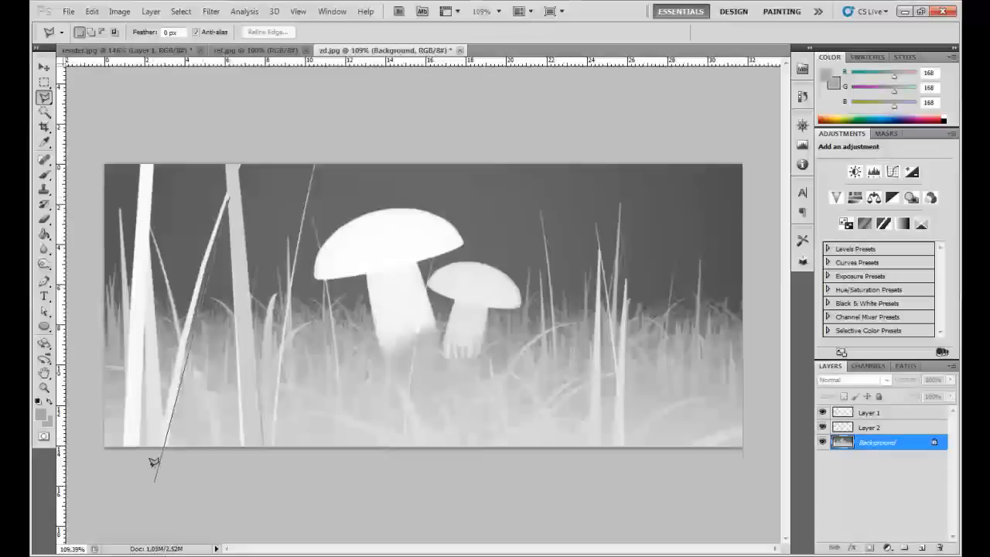
double_click(166, 397)
click(476, 223)
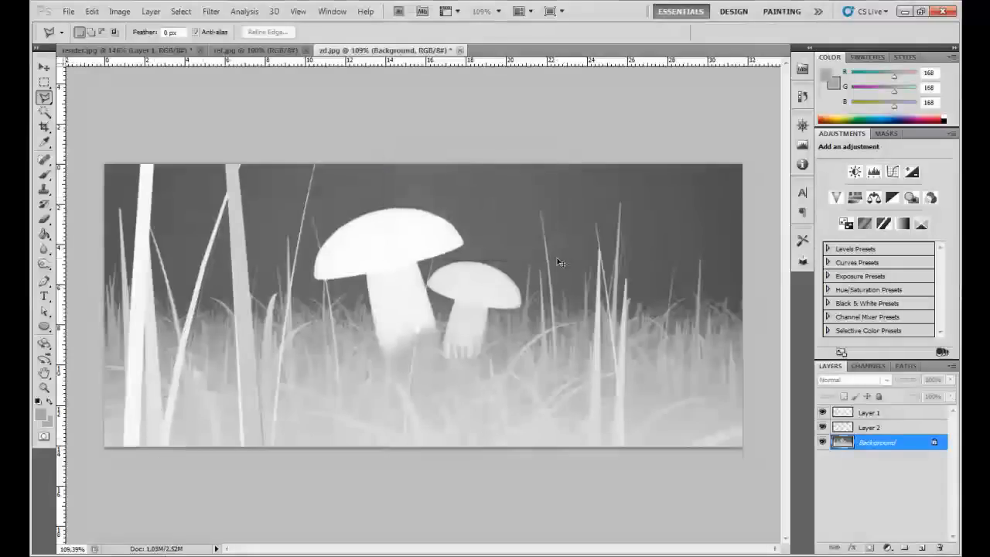
- Merge all visible layers of the depth pass zd.jpg and copy the entire image
key(ctrl+shift+e)
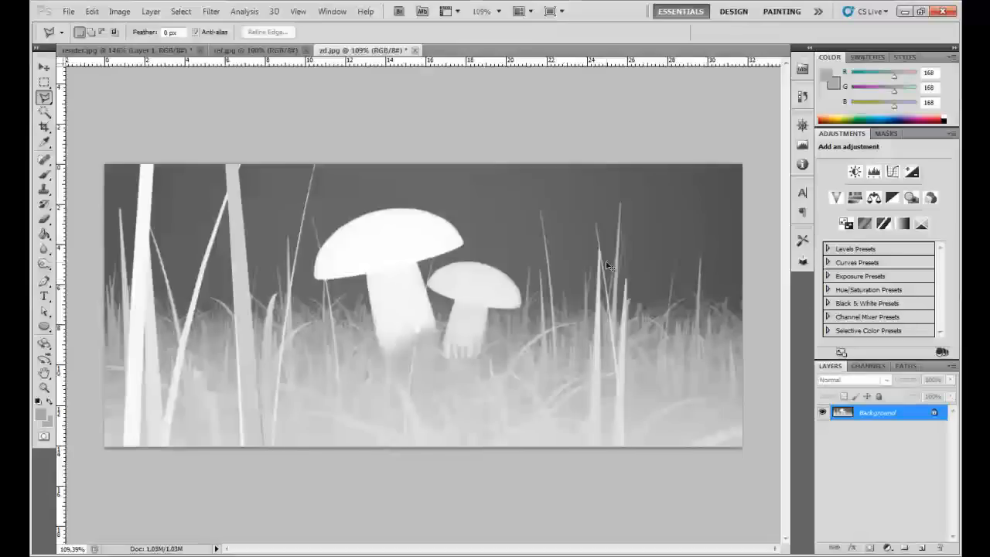
key(ctrl+a)
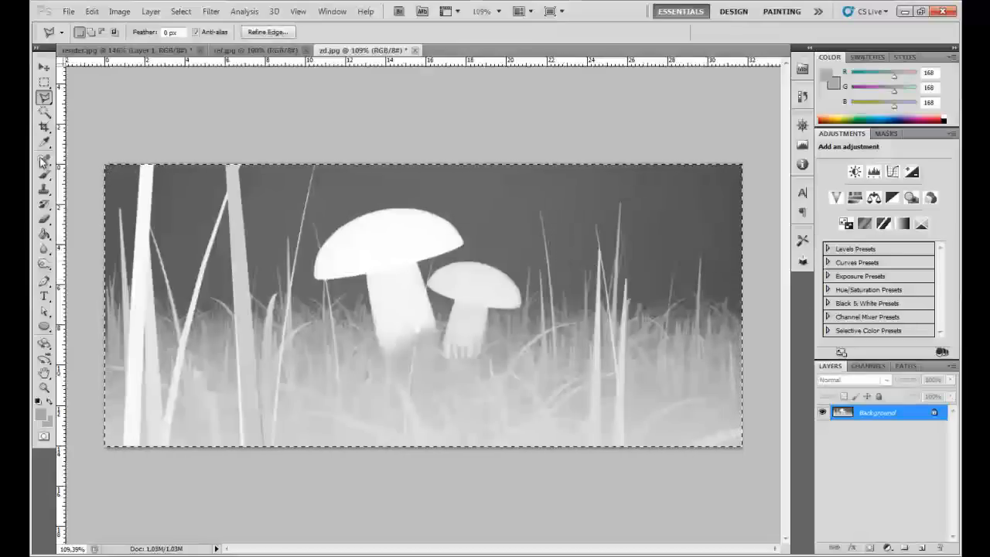
- Switch to render.jpg and merge its reflection layer with the Background
click(124, 50)
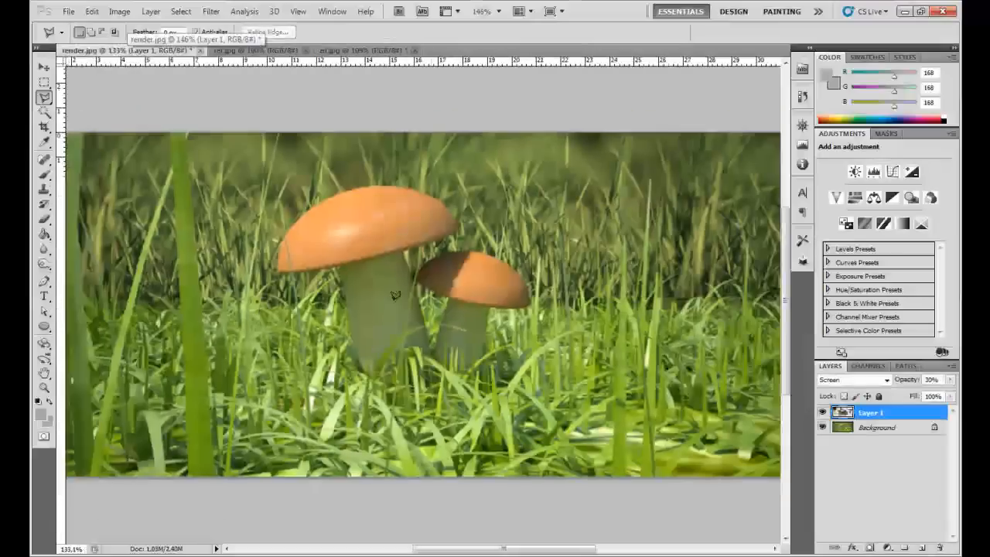
scroll(395, 295, down, 1)
shift+click(885, 431)
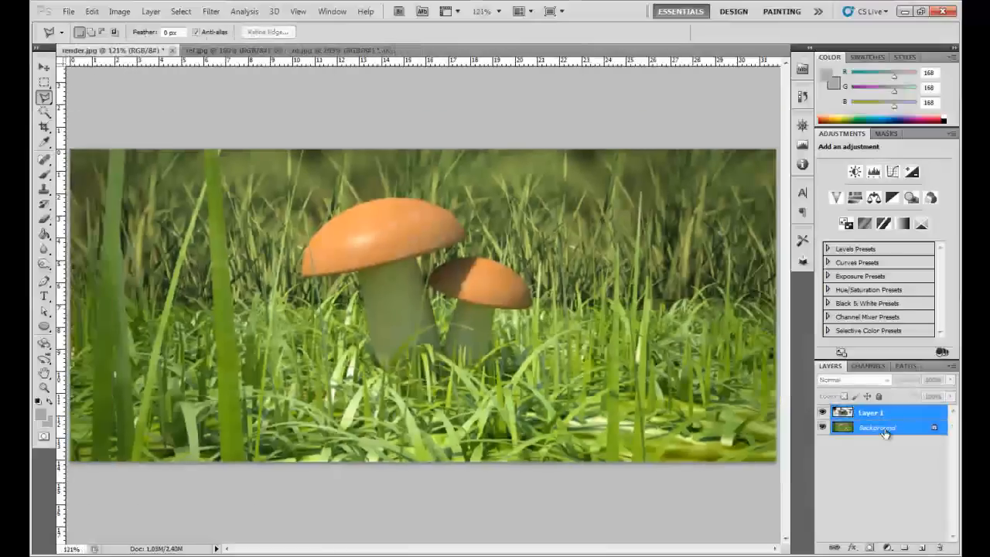
key(ctrl+e)
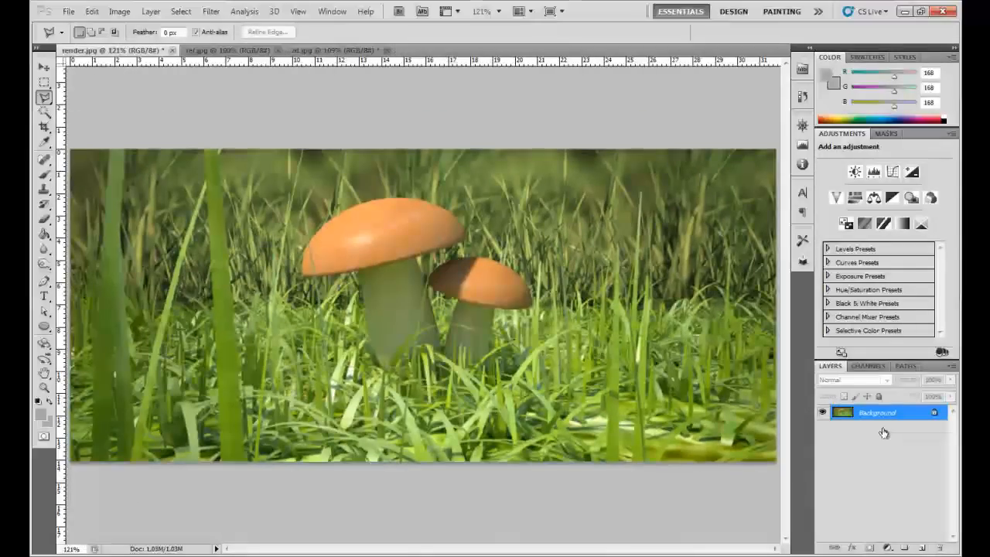
- Convert the render's Background into the regular layer Layer 0 and duplicate it
click(179, 11)
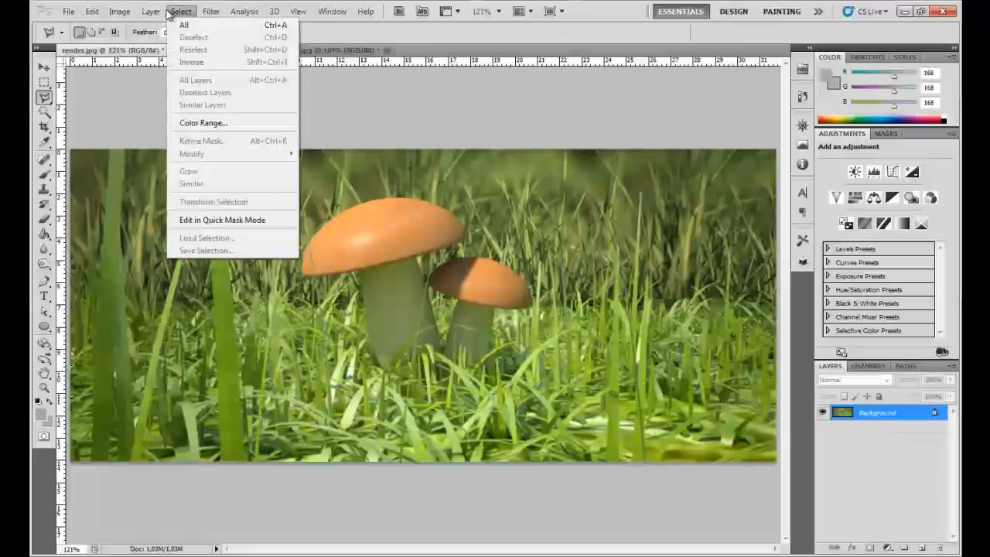
mouse_move(151, 11)
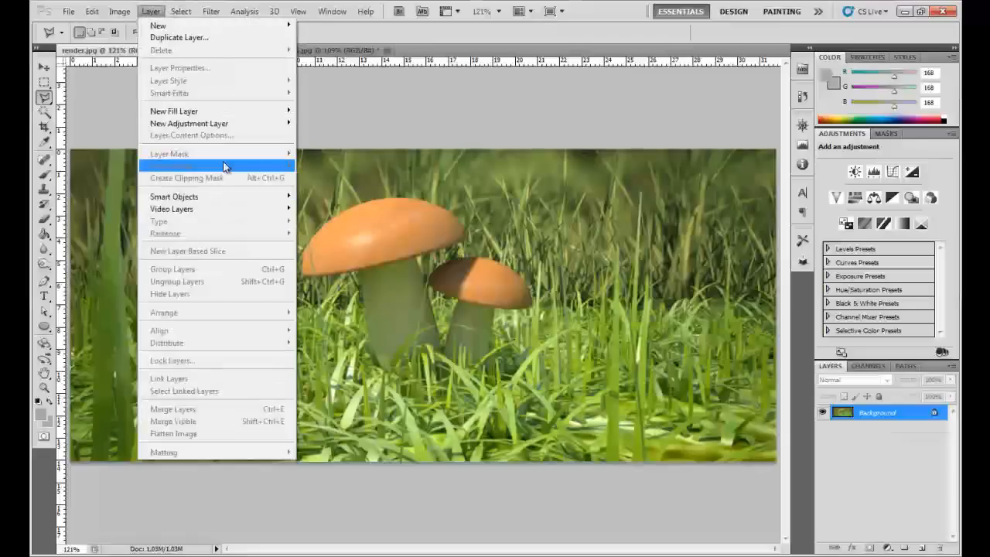
double_click(909, 415)
click(585, 177)
drag(897, 418, 922, 547)
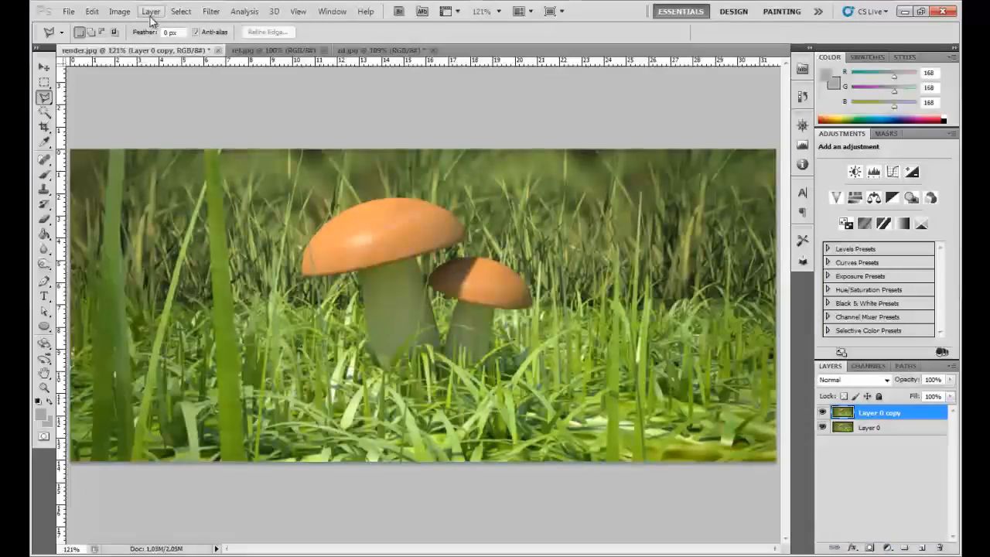
- Add a layer mask that reveals everything to Layer 0 copy
click(150, 10)
mouse_move(205, 161)
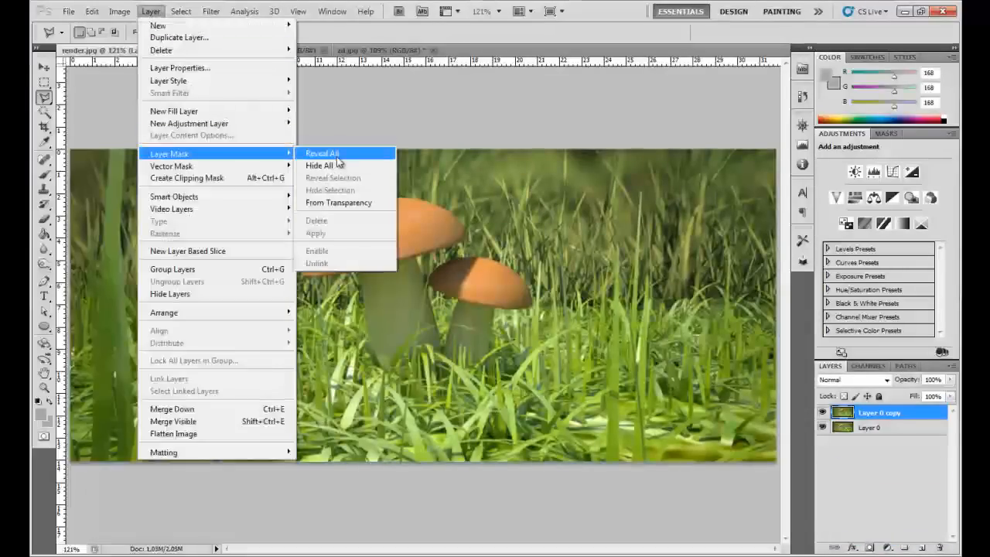
click(338, 153)
- Paste the depth pass into the Layer 0 copy mask channel, then make the layer's image active and clear the selection
click(867, 367)
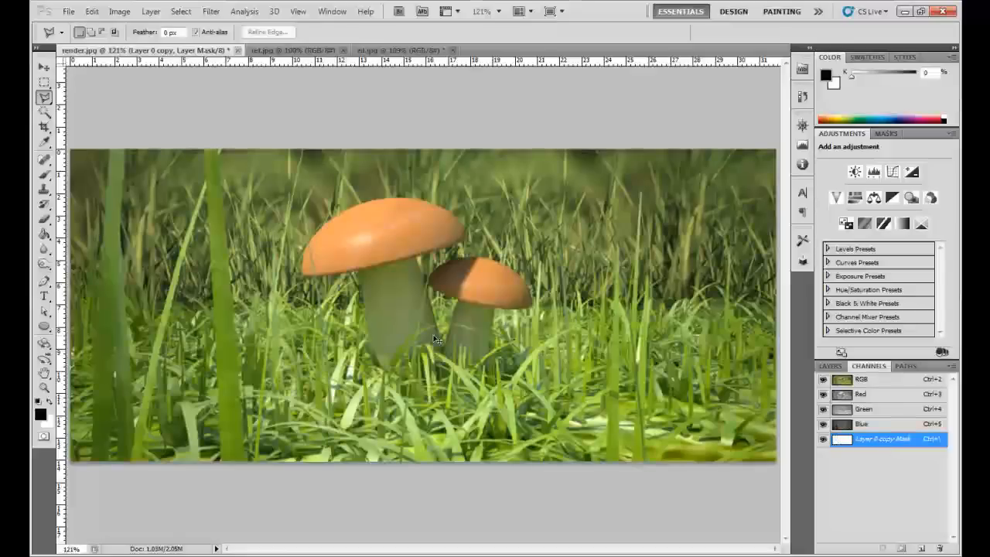
key(ctrl+v)
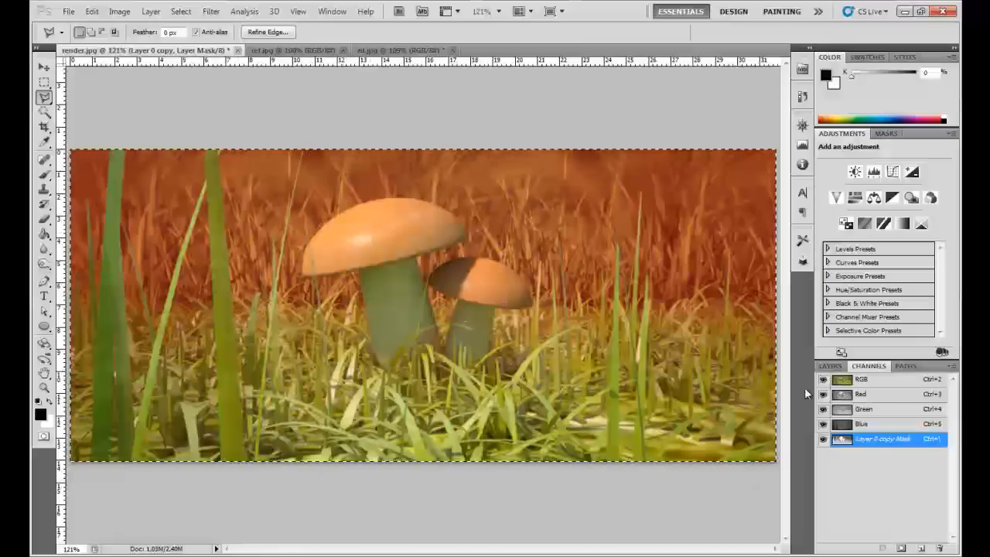
click(829, 366)
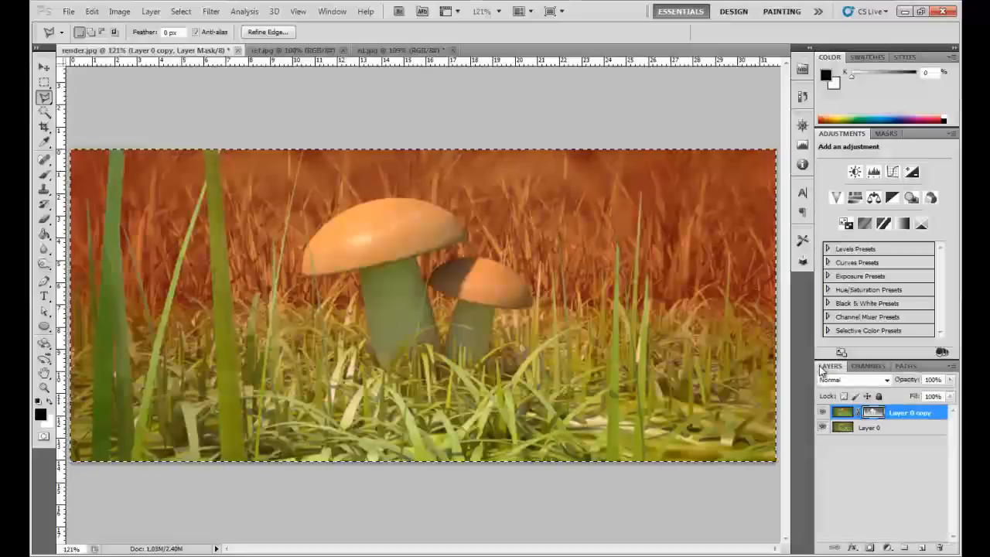
click(842, 413)
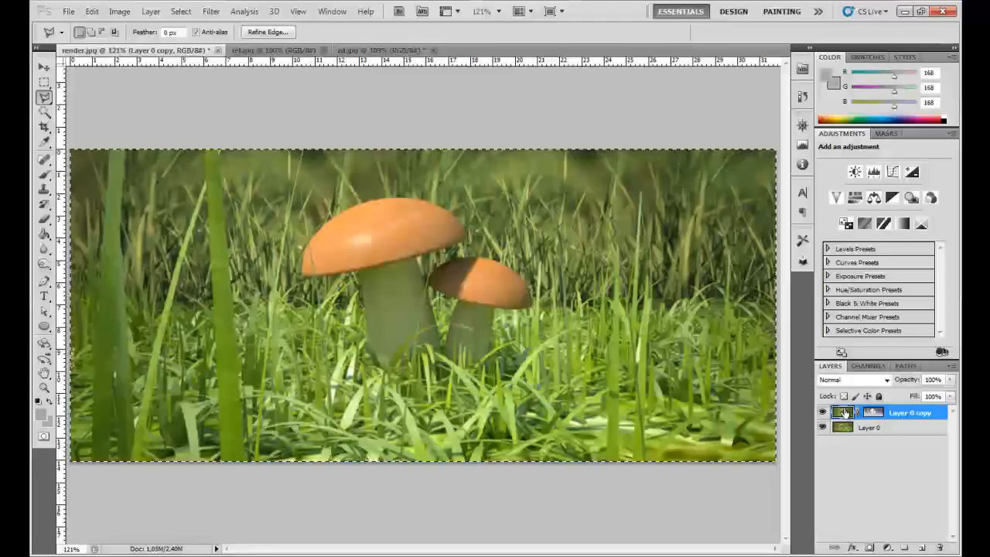
key(ctrl+d)
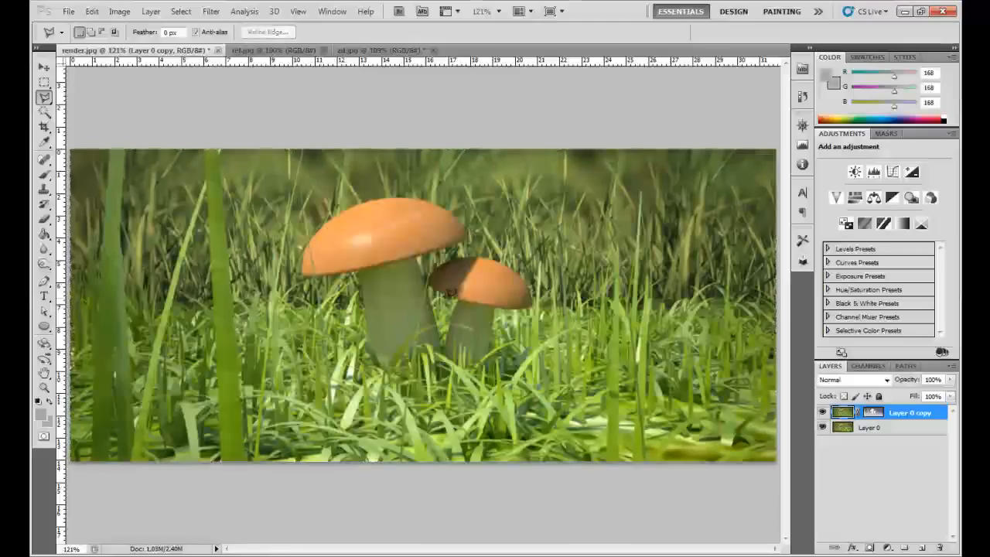
- Try Lens Blur on Layer 0 copy using the layer mask as depth source, testing blur focal distances up to 255
click(211, 10)
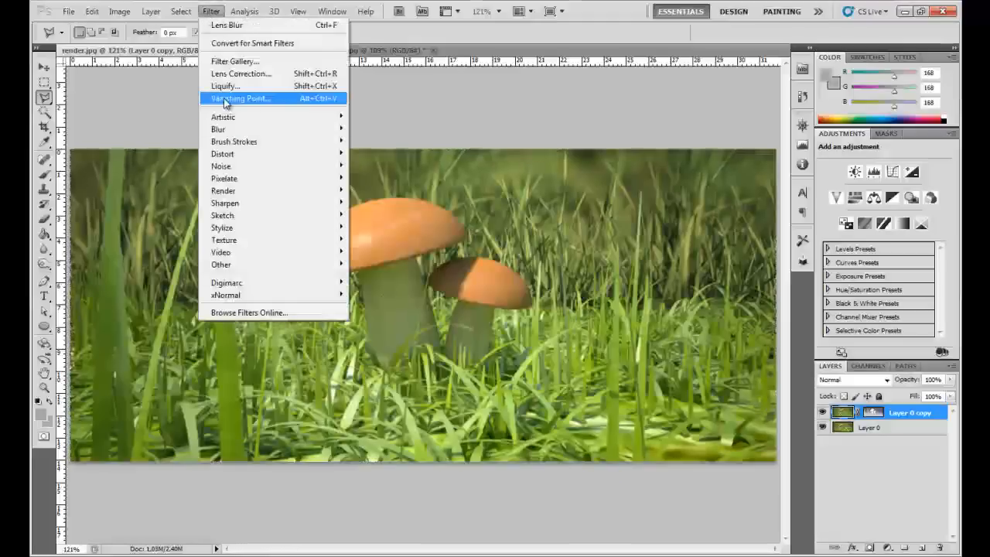
mouse_move(281, 132)
click(376, 189)
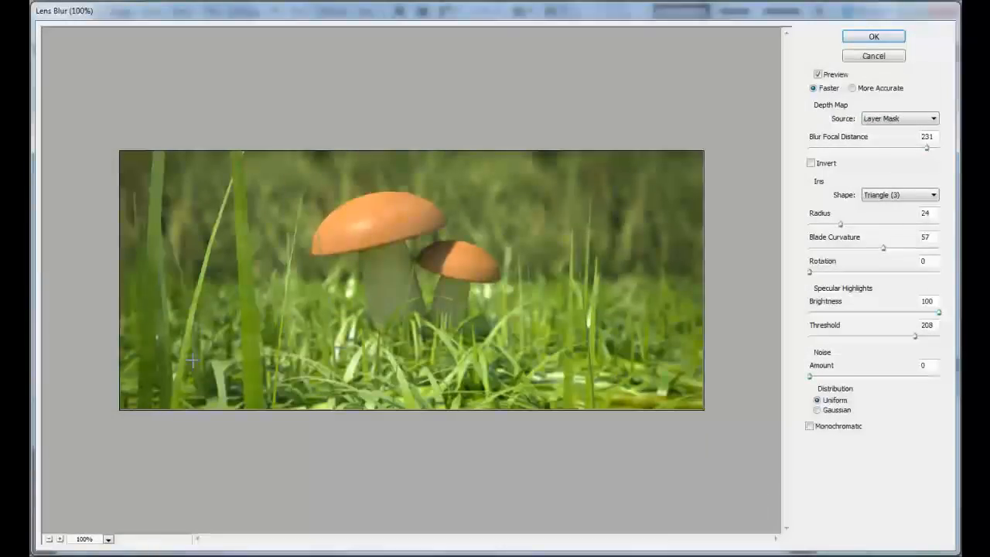
click(60, 539)
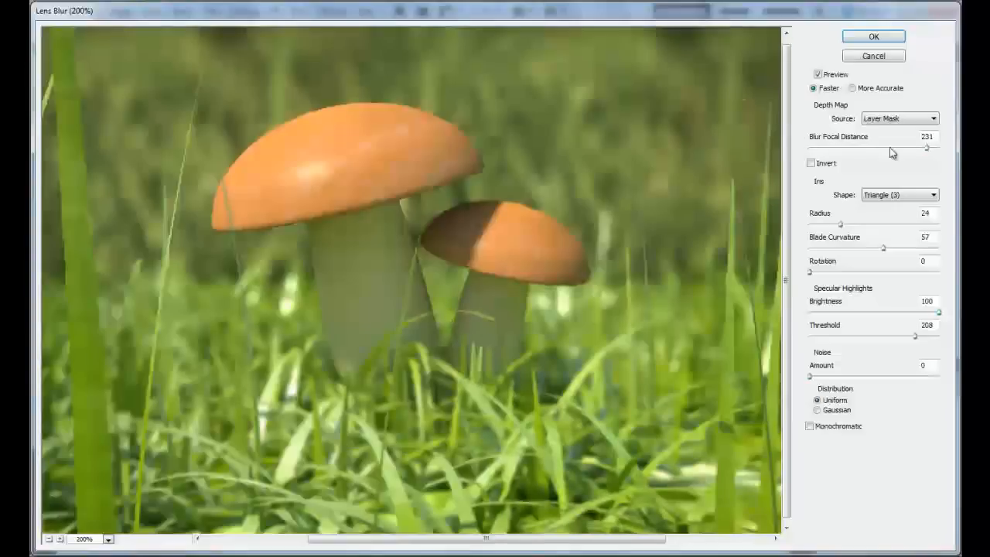
click(932, 150)
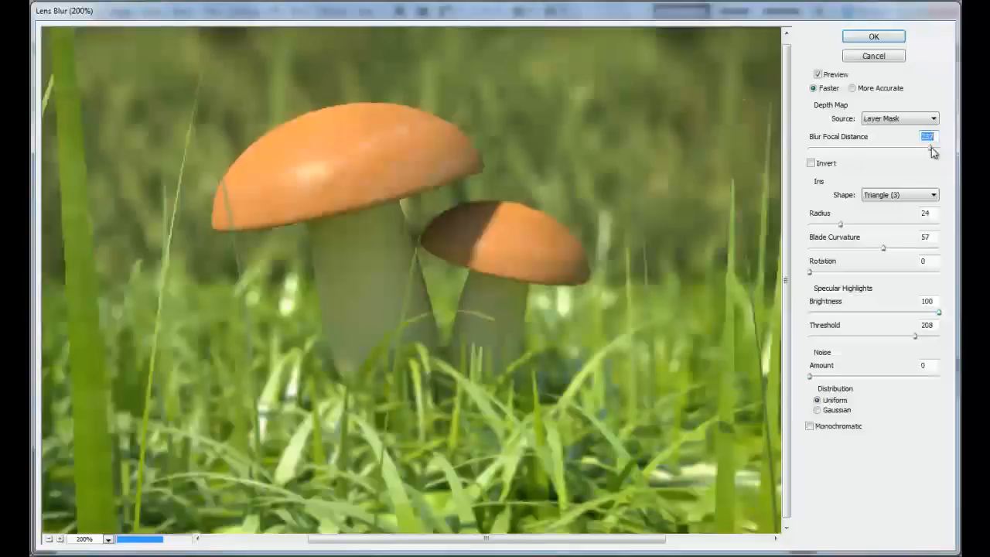
drag(933, 148, 937, 148)
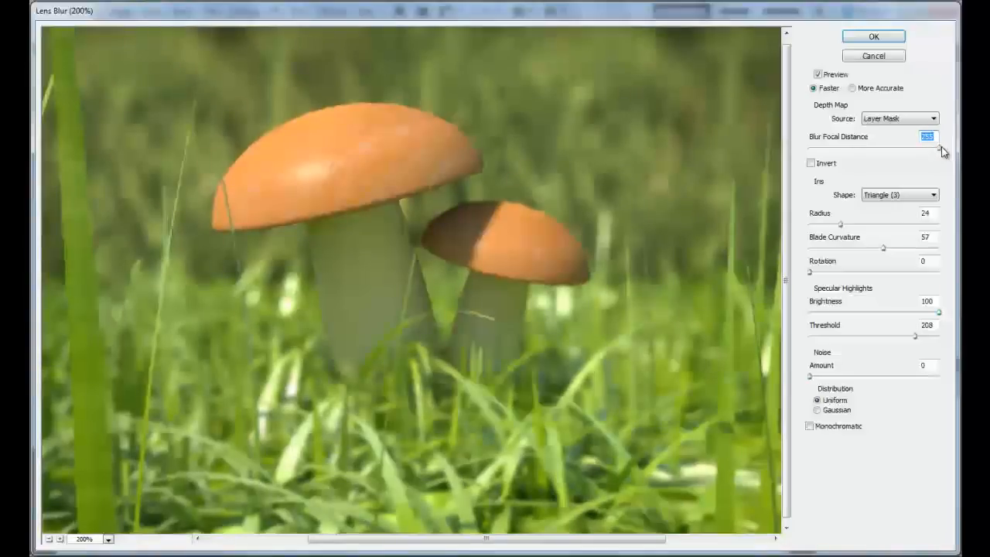
drag(939, 152, 829, 147)
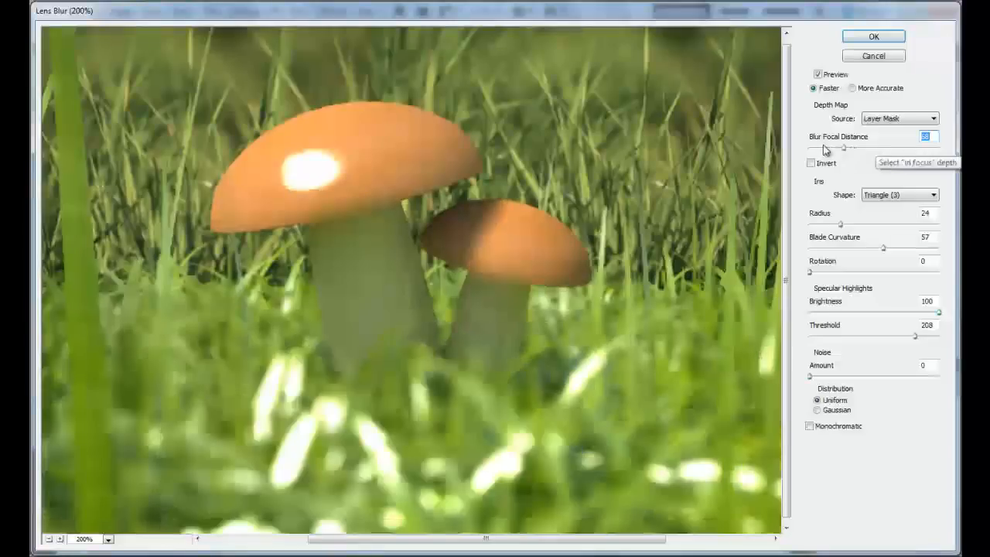
click(936, 149)
drag(939, 152, 953, 153)
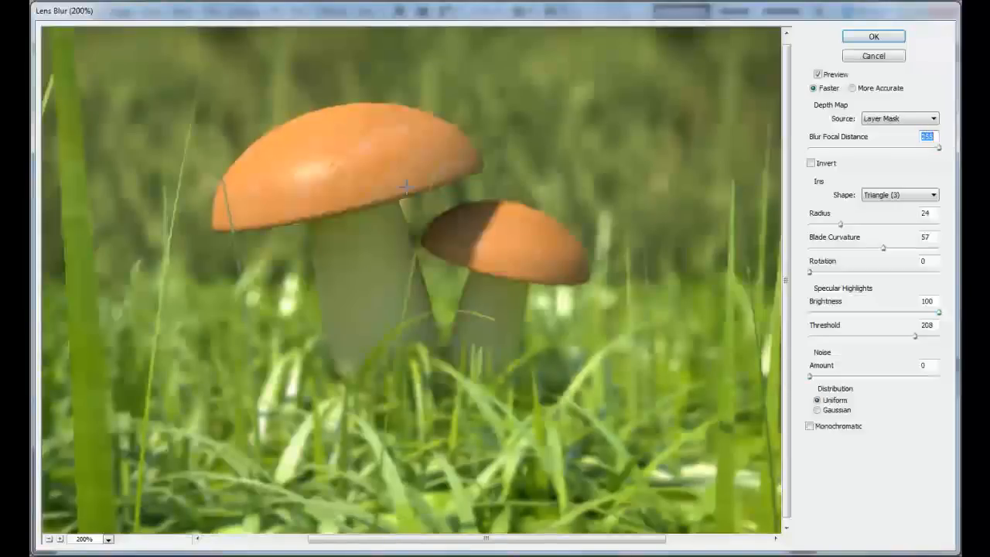
- Examine the Lens Blur preview on the mushrooms and foreground grass at several magnifications, and cancel the filter
click(49, 539)
click(48, 539)
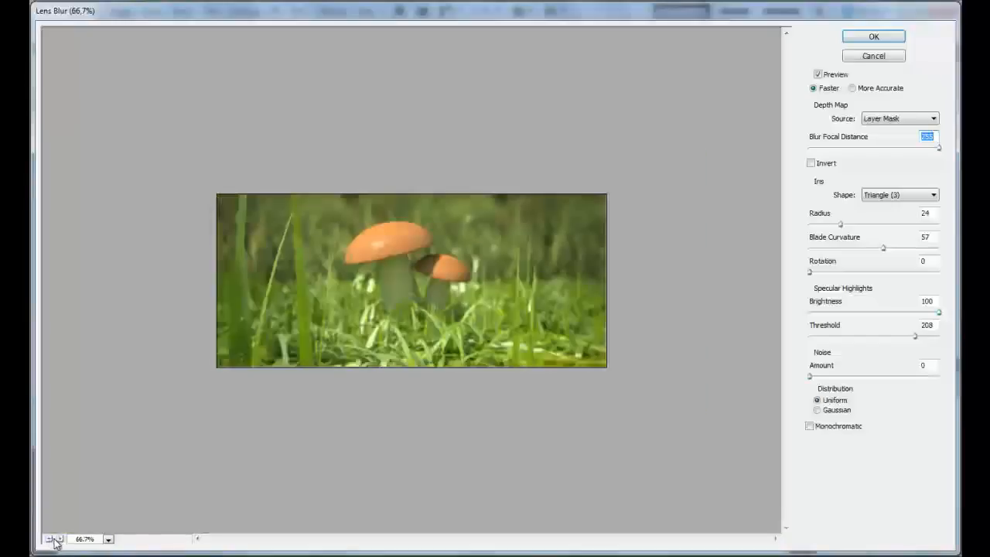
click(58, 539)
click(59, 539)
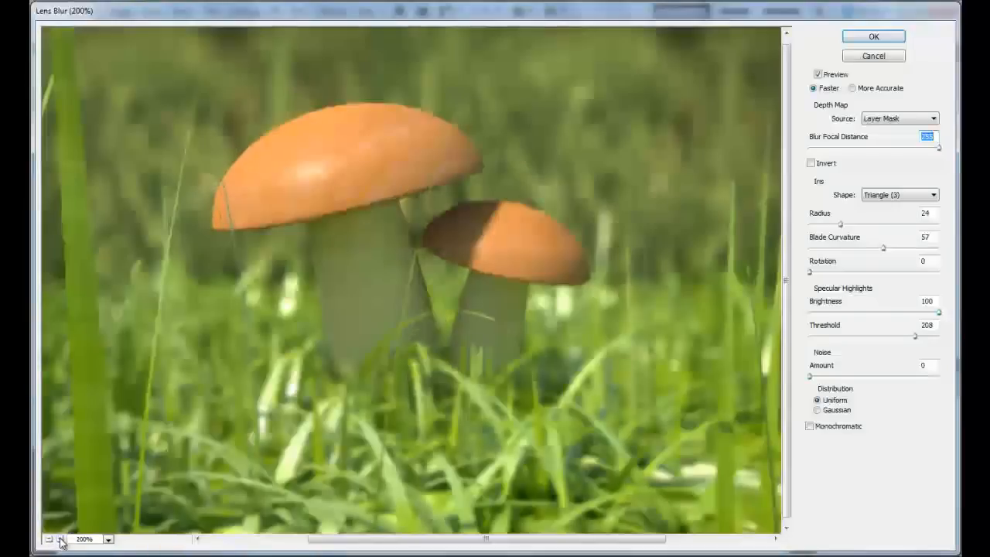
click(49, 539)
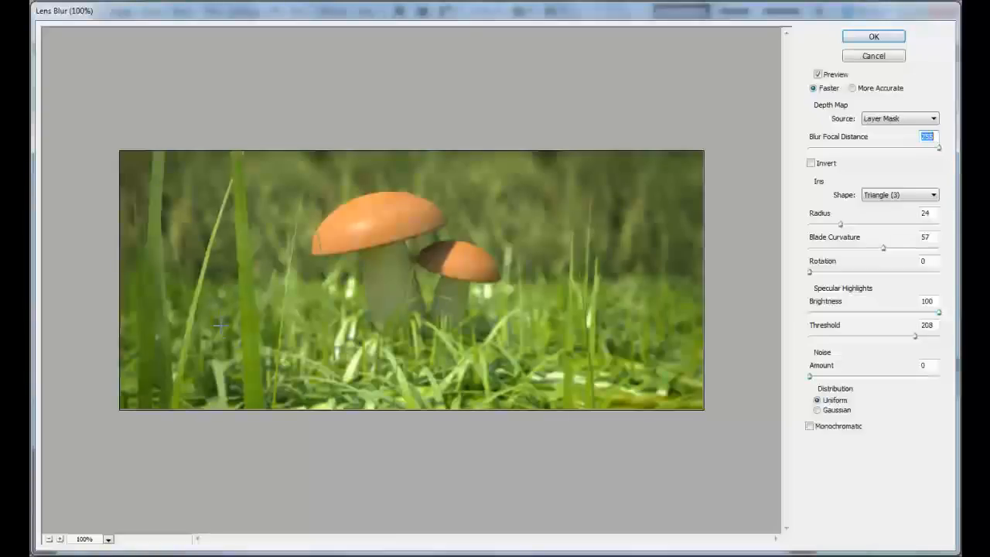
click(61, 539)
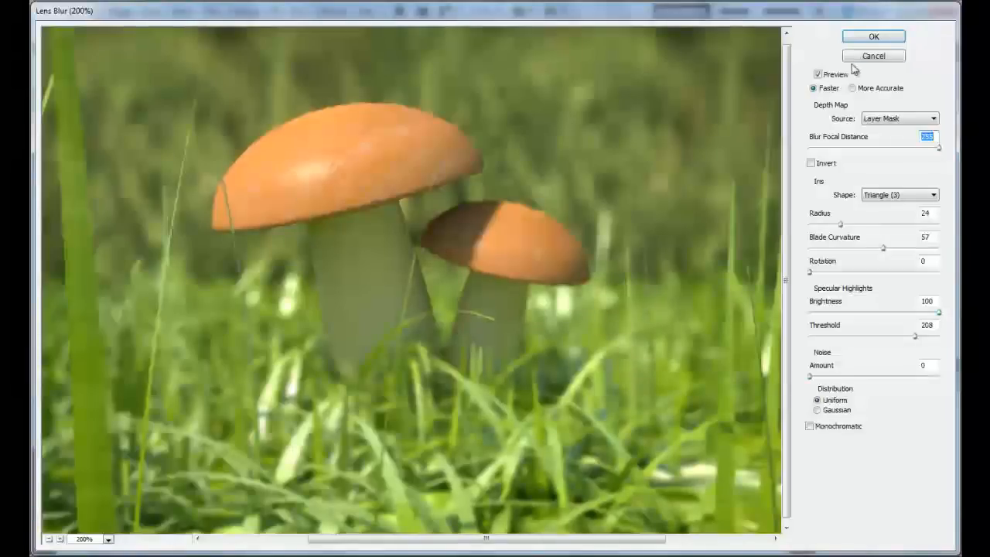
click(873, 56)
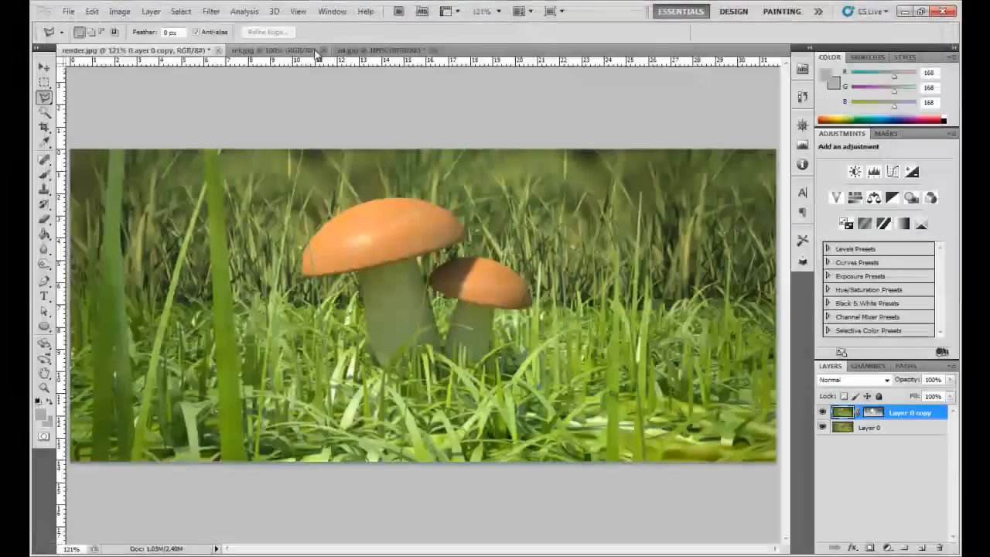
- Switch to zd.jpg and step back in its history to before the mushroom layers were merged into the Background
click(344, 50)
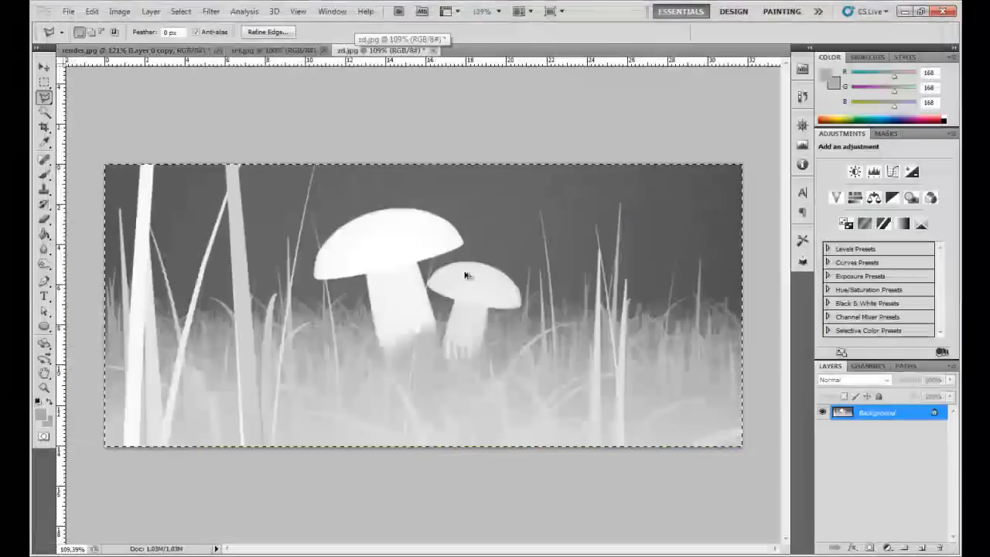
key(ctrl+alt+z)
key(ctrl+alt+z)
- Merge Layer 1 and Layer 2 of the depth pass into a single layer
click(879, 426)
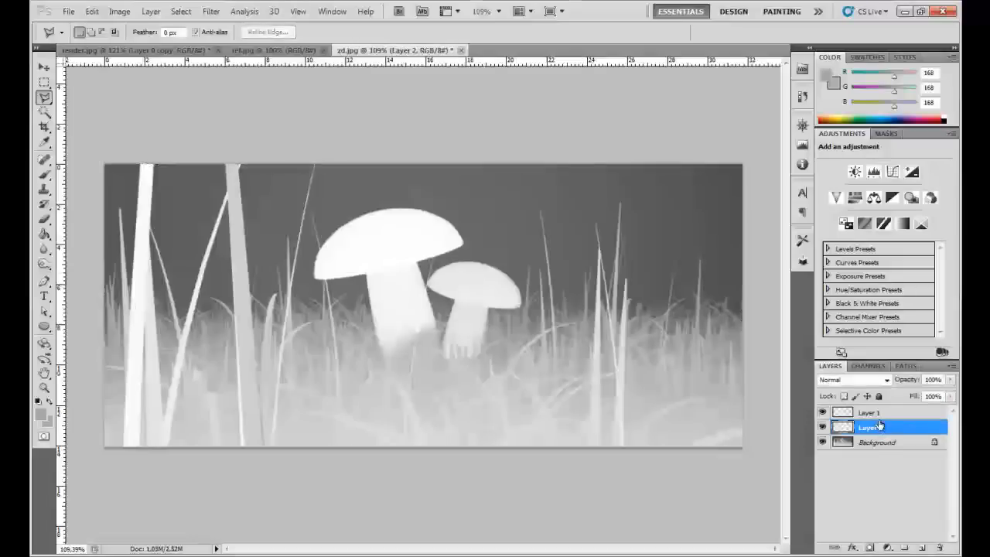
shift+click(879, 414)
scroll(436, 350, up, 4)
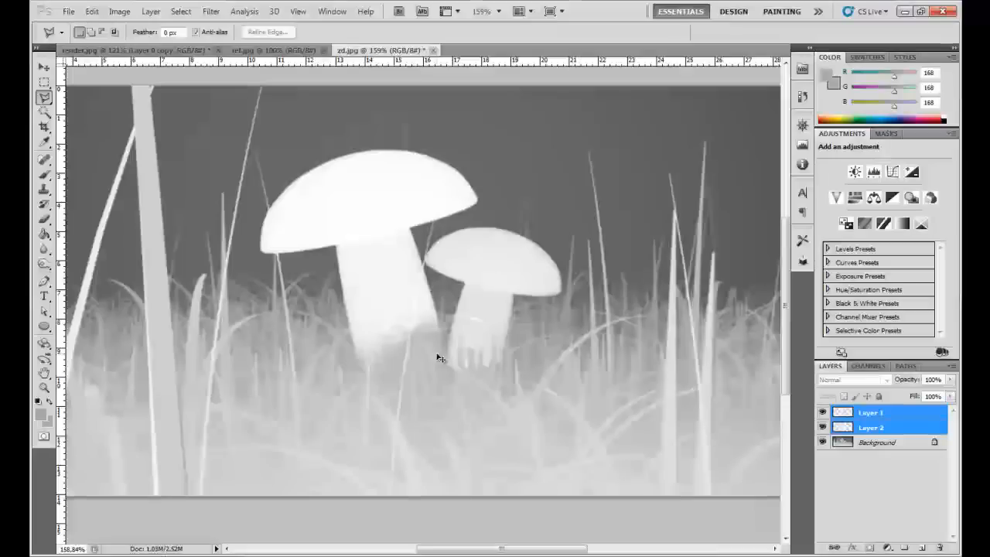
click(119, 11)
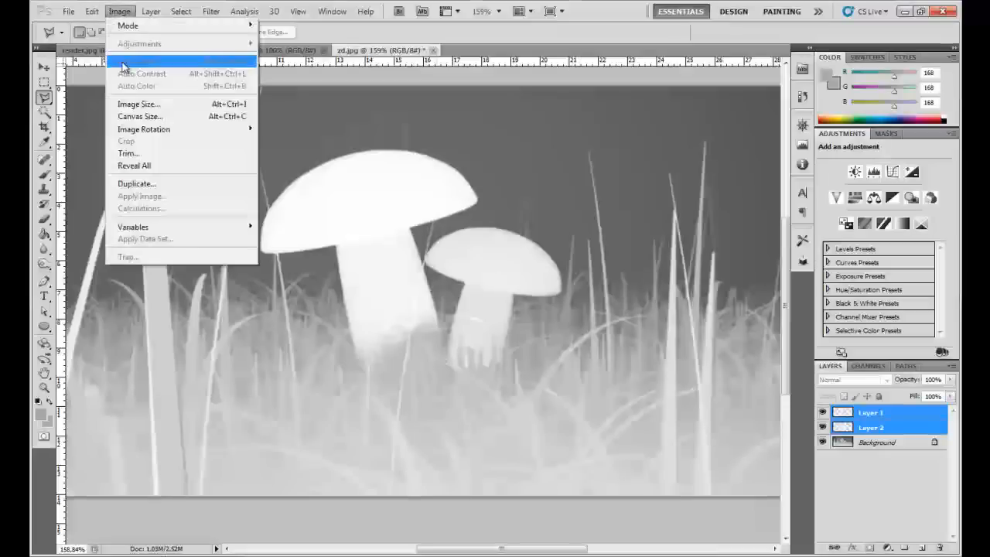
click(884, 425)
shift+click(881, 413)
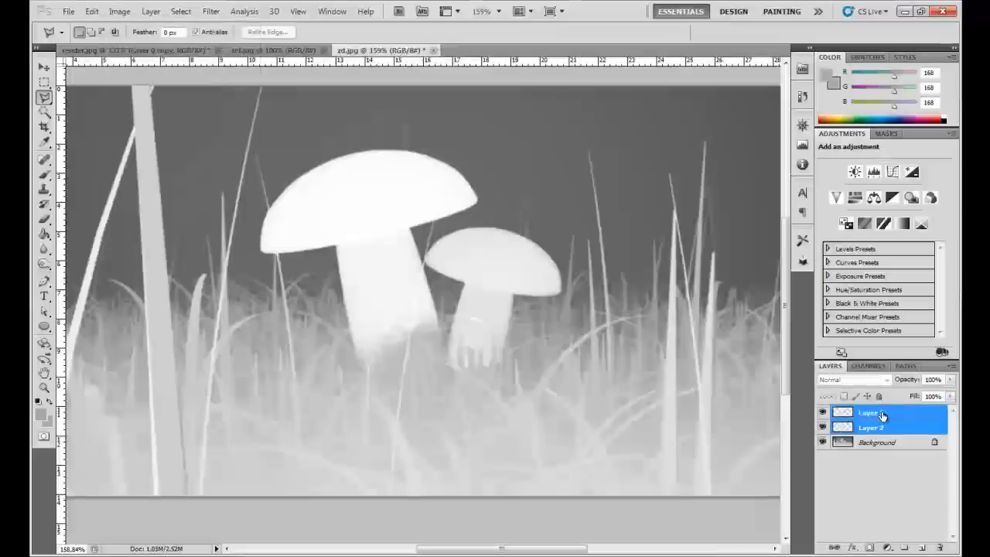
key(ctrl+e)
- Brighten the merged mushroom layer with Levels by lowering its white input level slightly
click(116, 12)
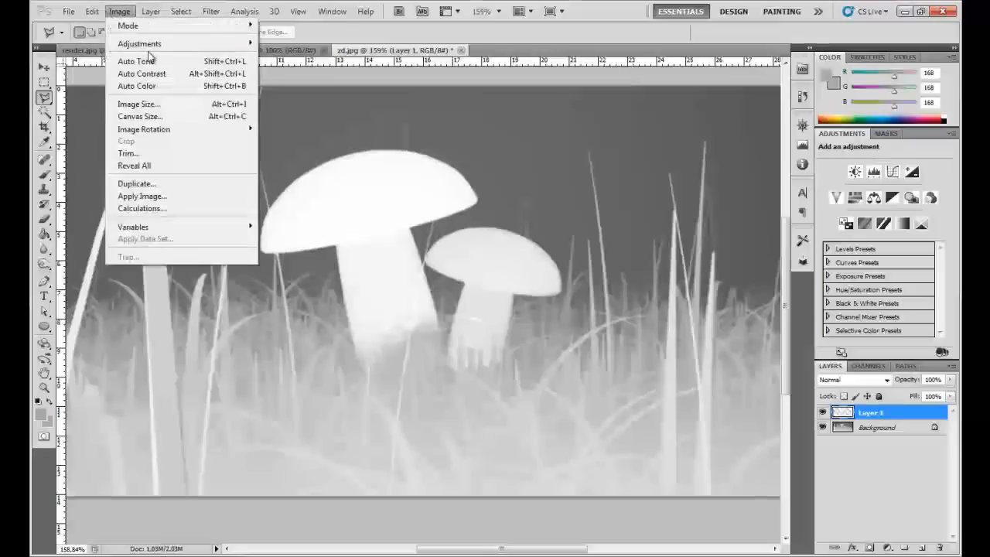
mouse_move(194, 42)
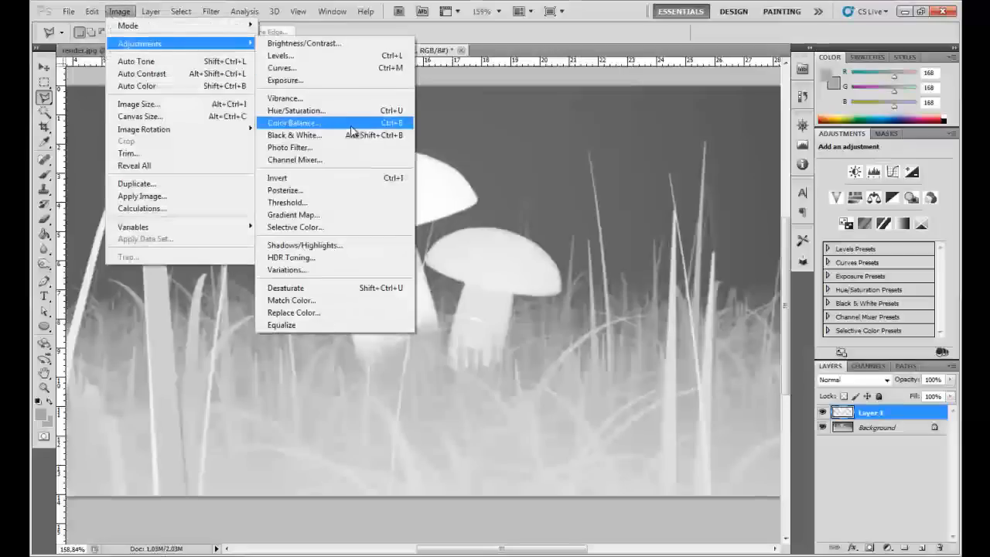
click(324, 56)
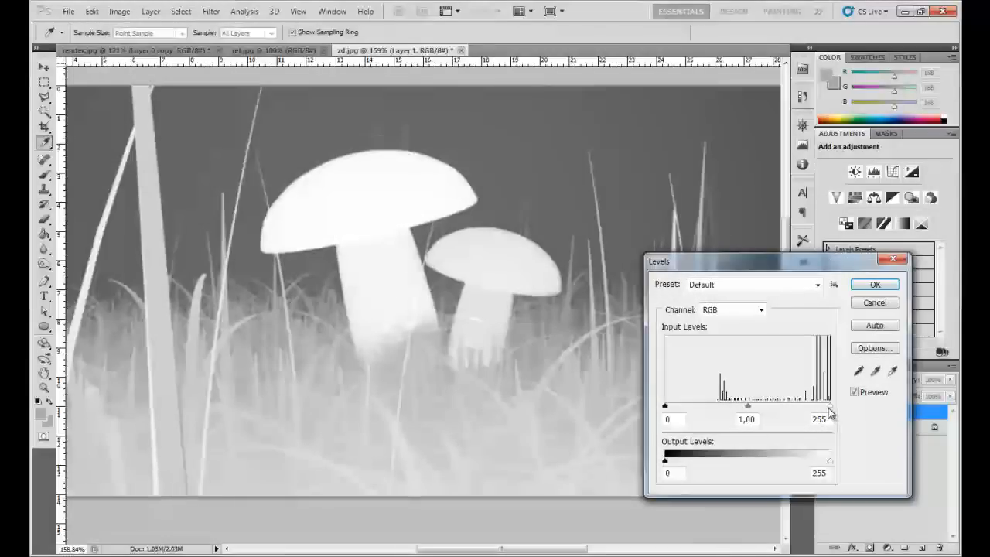
drag(825, 407, 822, 407)
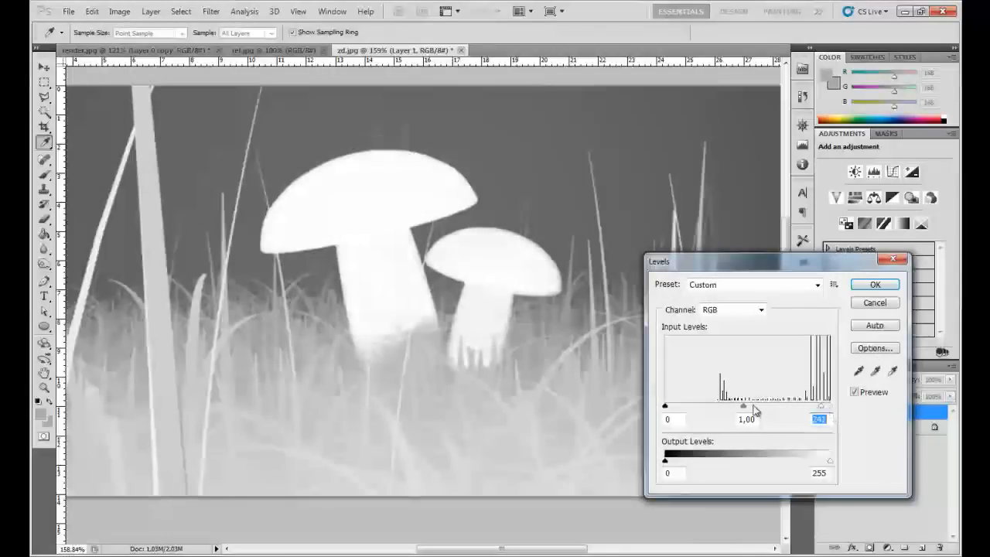
mouse_move(743, 408)
mouse_down()
mouse_move(759, 408)
mouse_move(743, 408)
mouse_up()
drag(820, 407, 819, 409)
click(882, 291)
key(l)
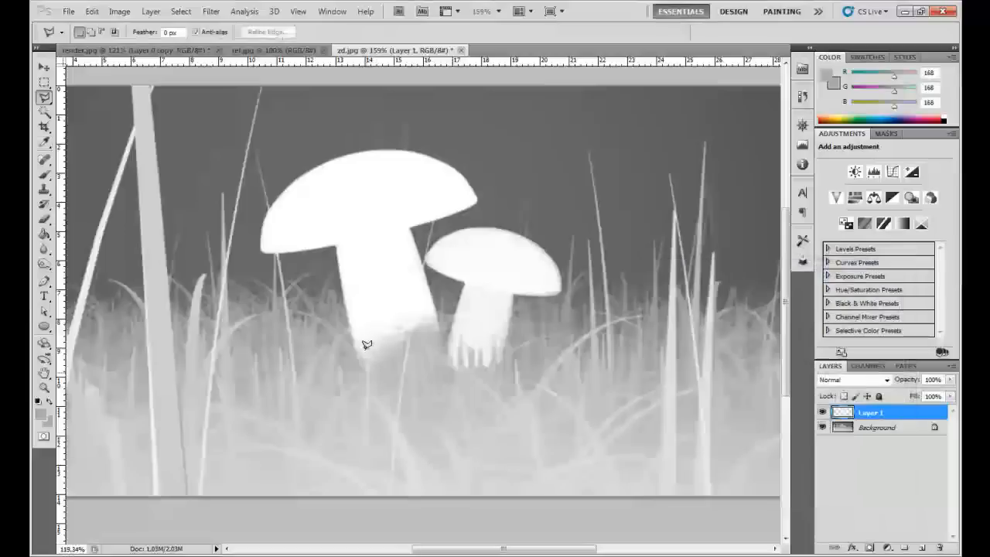
- Make the Background layer of the depth pass active for editing the foreground grass blades
scroll(364, 343, down, 2)
scroll(194, 352, up, 1)
scroll(278, 281, up, 2)
drag(289, 309, 348, 298)
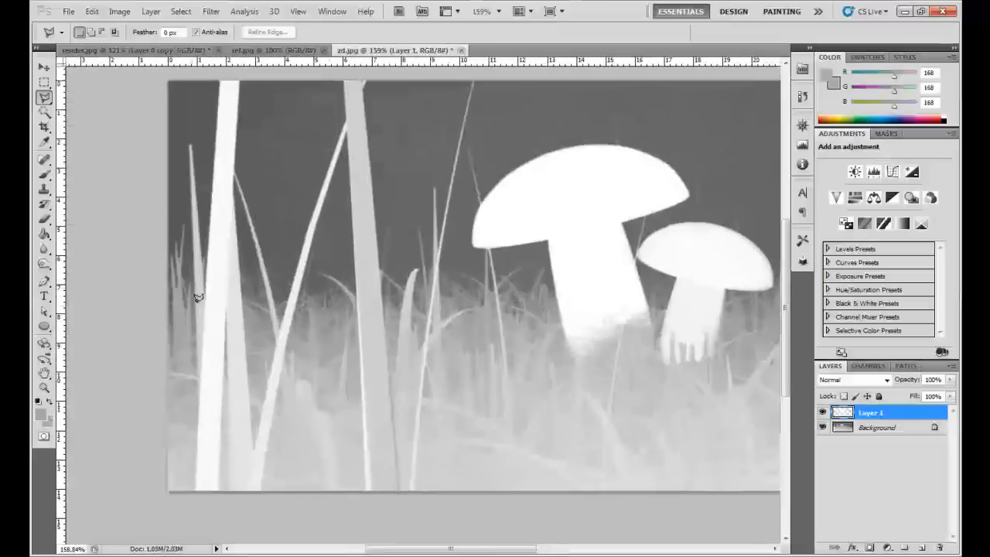
click(868, 426)
key(w)
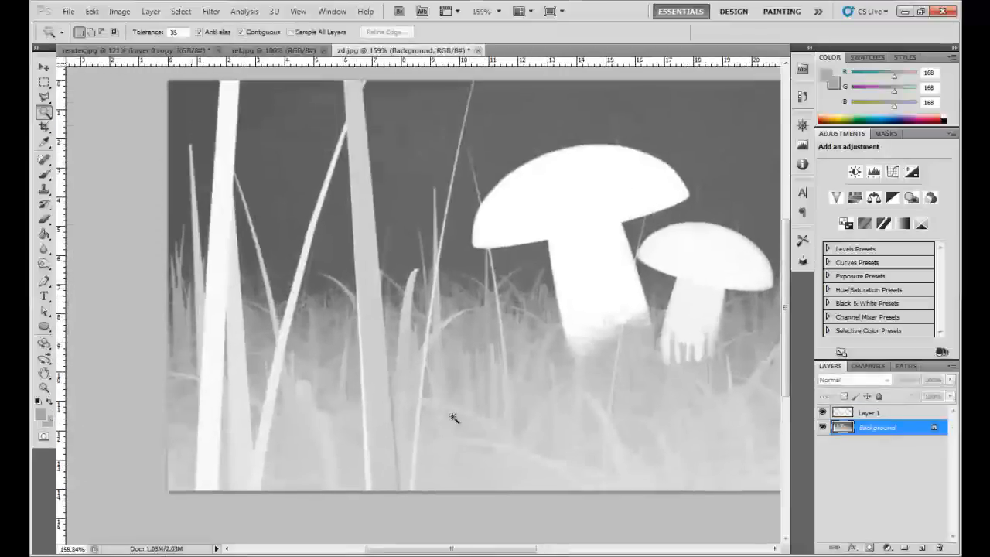
click(381, 389)
key(ctrl+d)
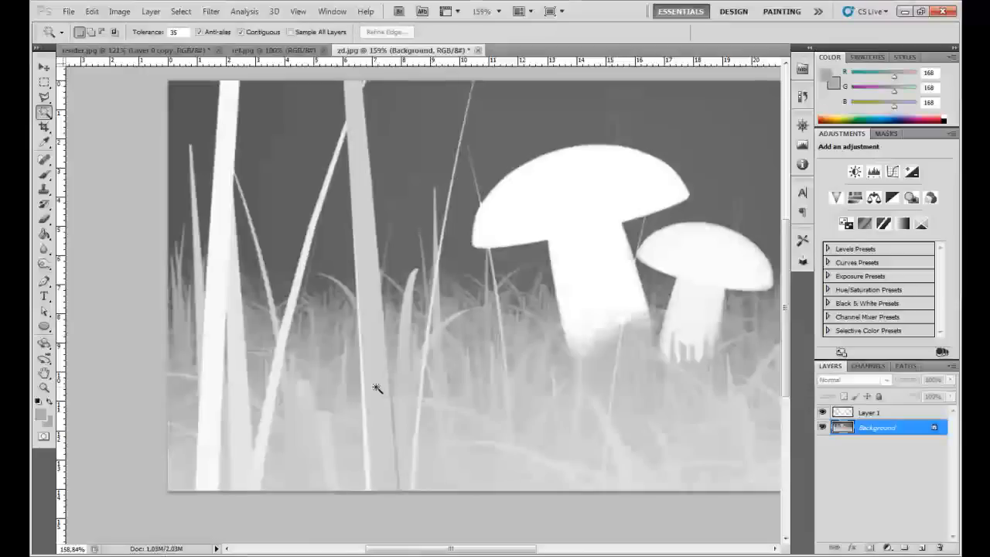
scroll(376, 388, down, 1)
key(p)
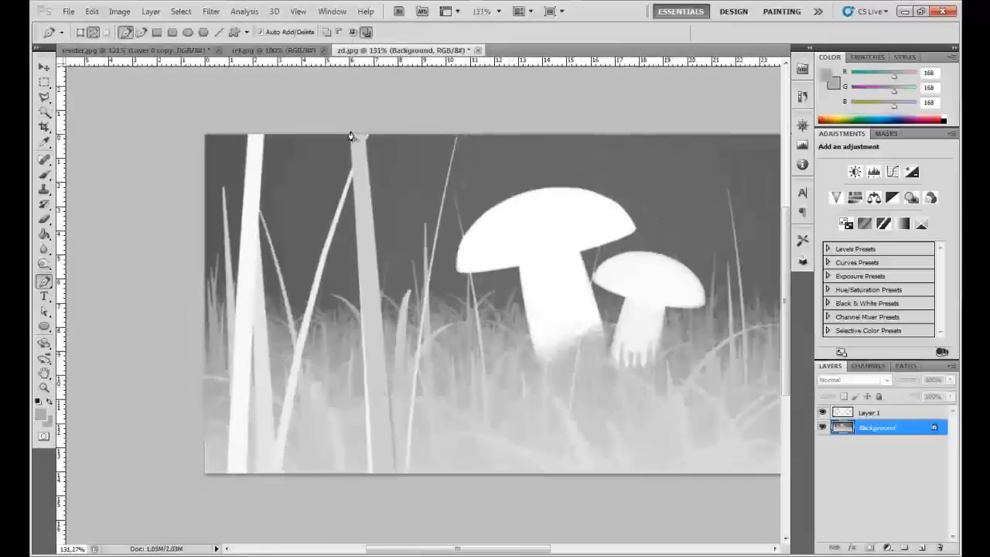
- Outline the thick grass blade between the leftmost blade and the large mushroom with a Polygonal Lasso selection
key(l)
click(349, 131)
click(372, 506)
click(402, 502)
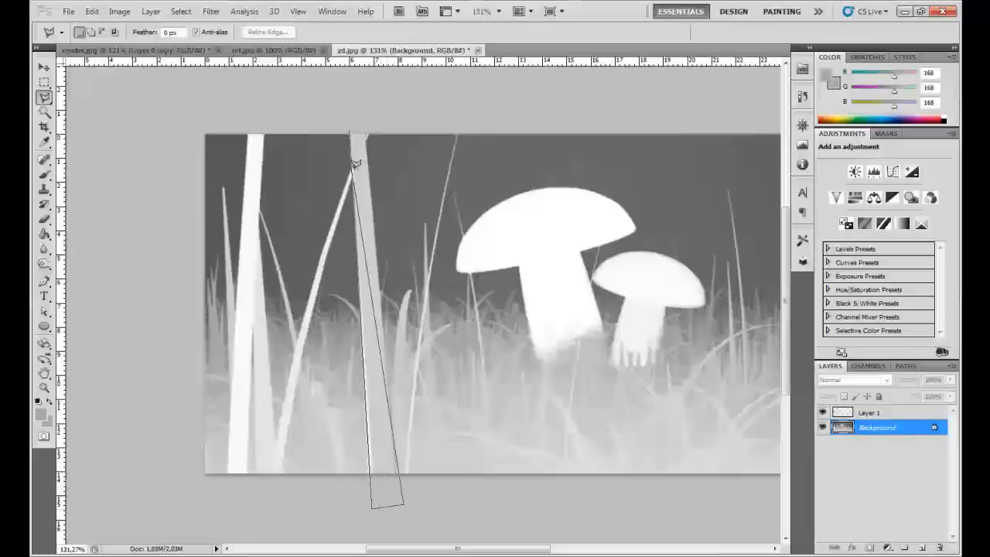
double_click(363, 114)
- Darken the selected thick blade with a Hue/Saturation Lightness of -33 and clear the selection
key(i)
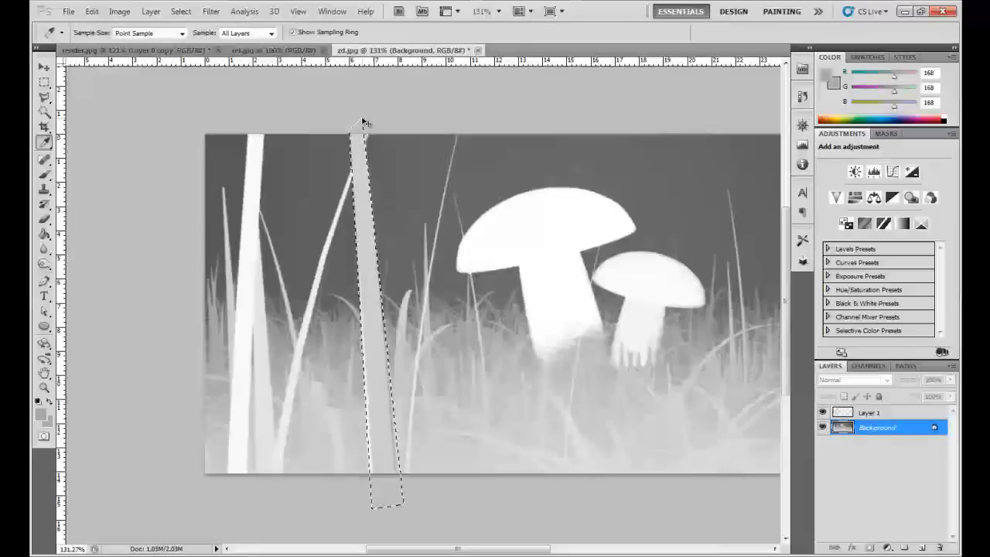
key(ctrl+u)
drag(673, 343, 652, 349)
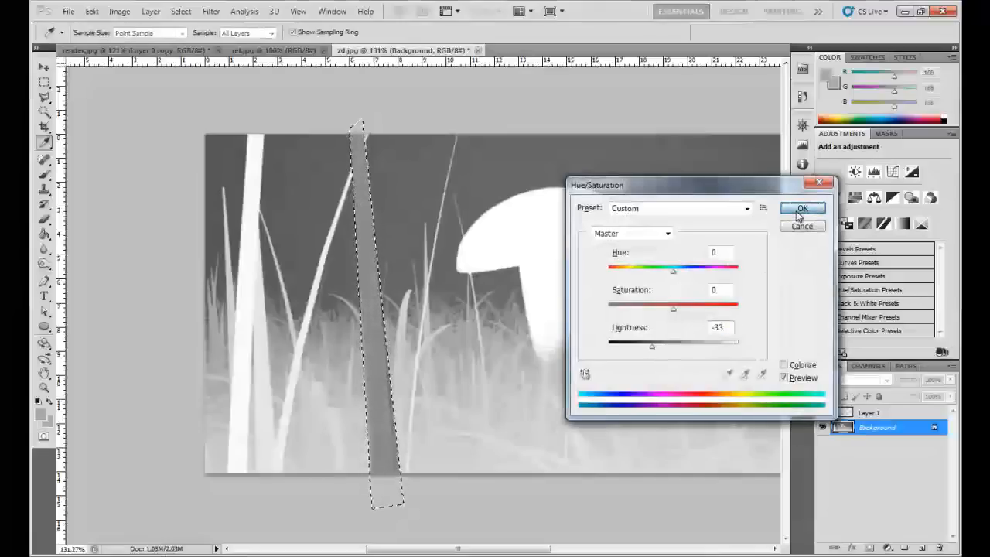
click(801, 208)
key(ctrl+d)
- Outline the tall white grass blade near the image's left edge with a Polygonal Lasso selection
key(l)
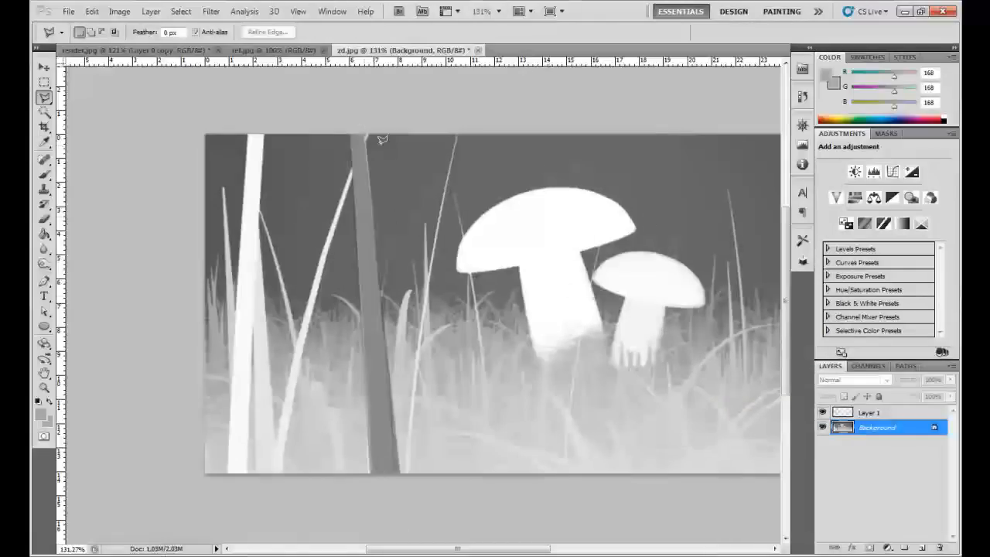
click(248, 130)
click(252, 504)
click(245, 487)
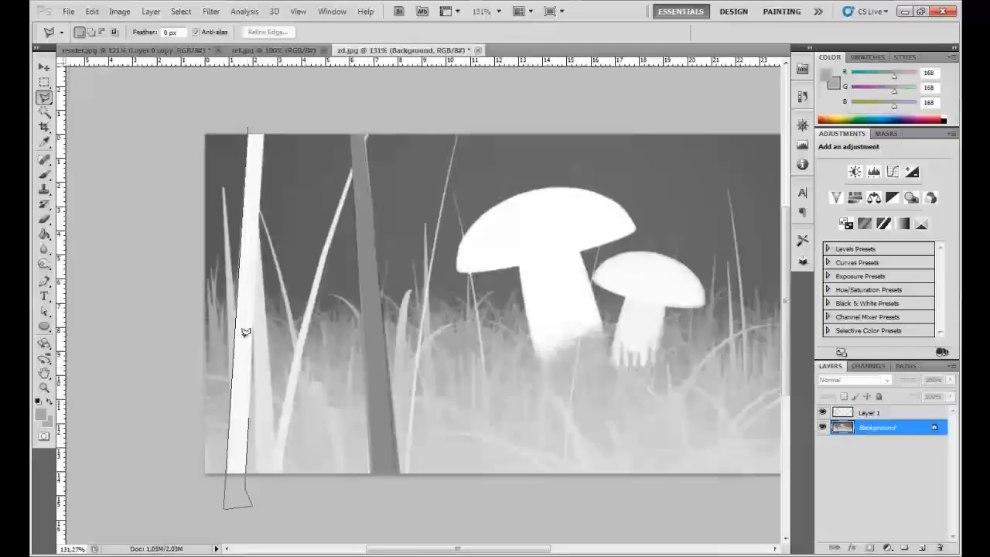
double_click(266, 101)
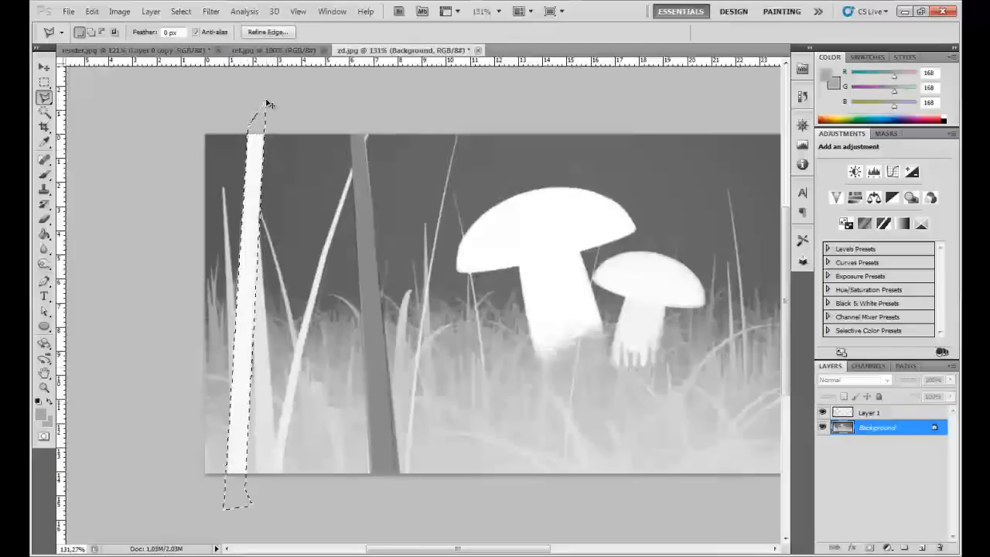
- Darken the selected white blade with a Hue/Saturation Lightness of about -40 and clear the selection
key(ctrl+u)
click(655, 349)
drag(655, 352, 649, 353)
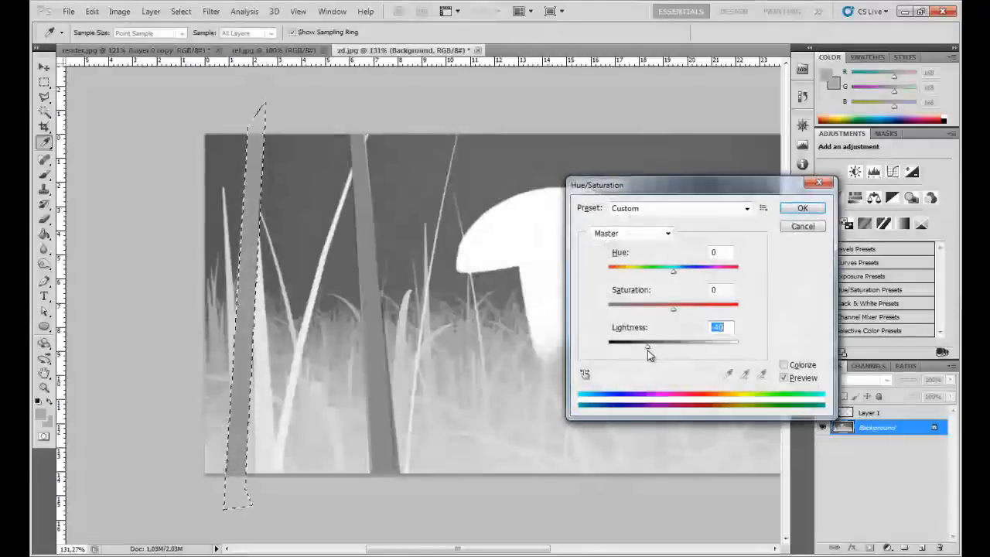
click(802, 208)
key(ctrl+d)
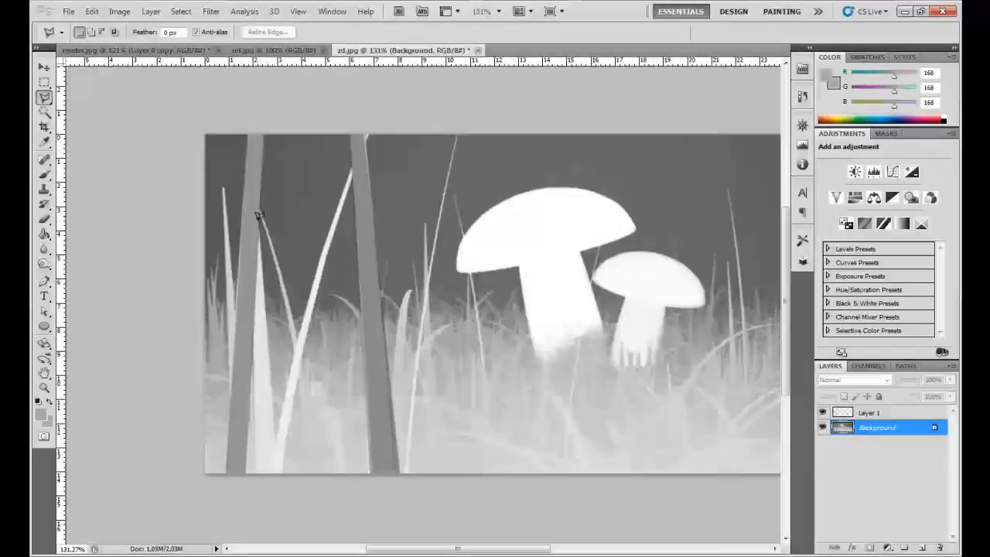
- Outline the narrow light grass blade just right of the leftmost thick blade with a Polygonal Lasso selection
click(258, 232)
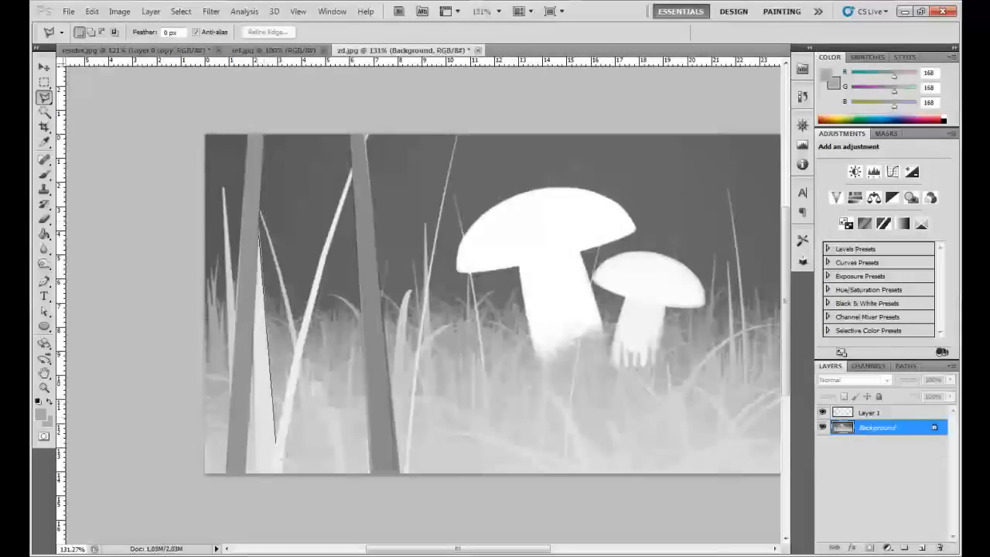
click(255, 498)
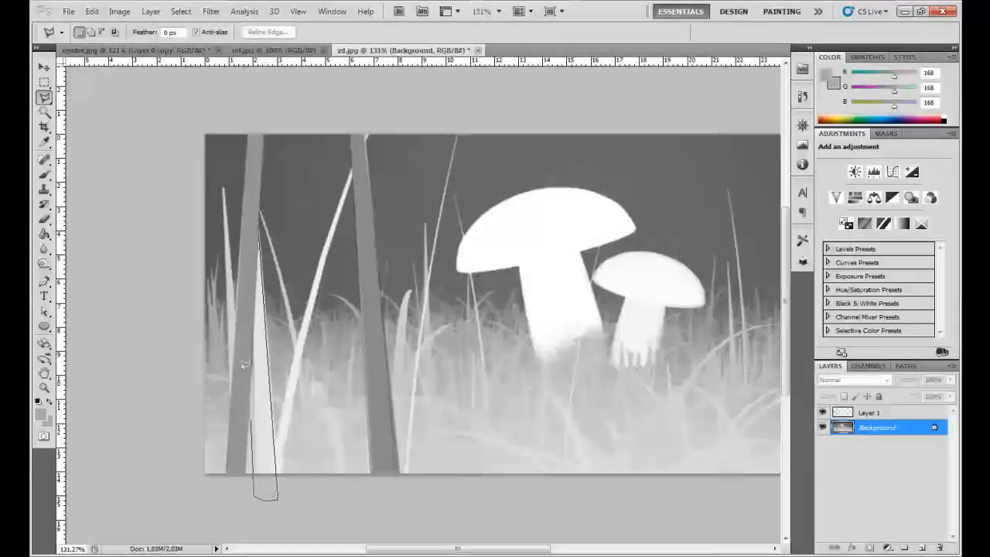
click(256, 232)
- Darken the selected narrow blade with a Hue/Saturation Lightness of about -47 and clear the selection
key(ctrl+u)
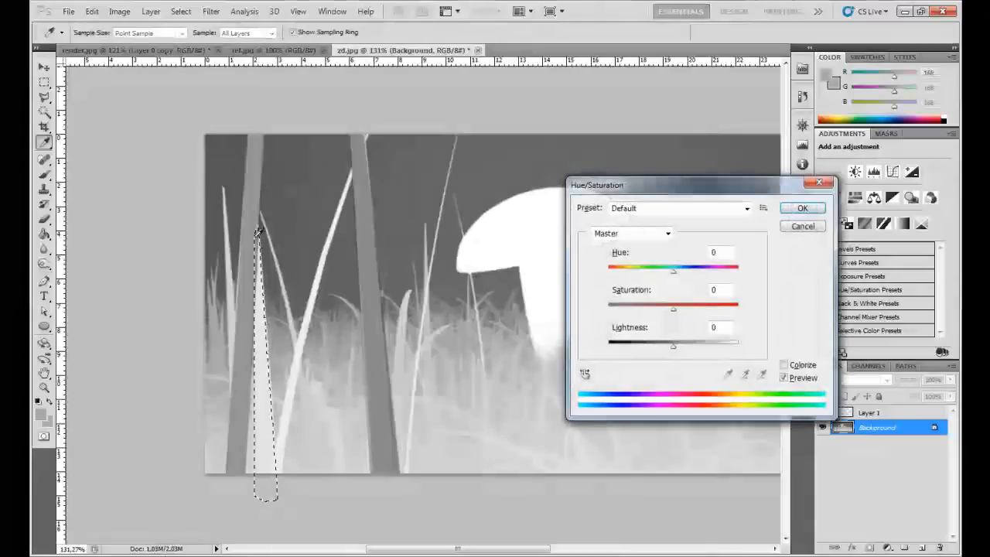
click(643, 348)
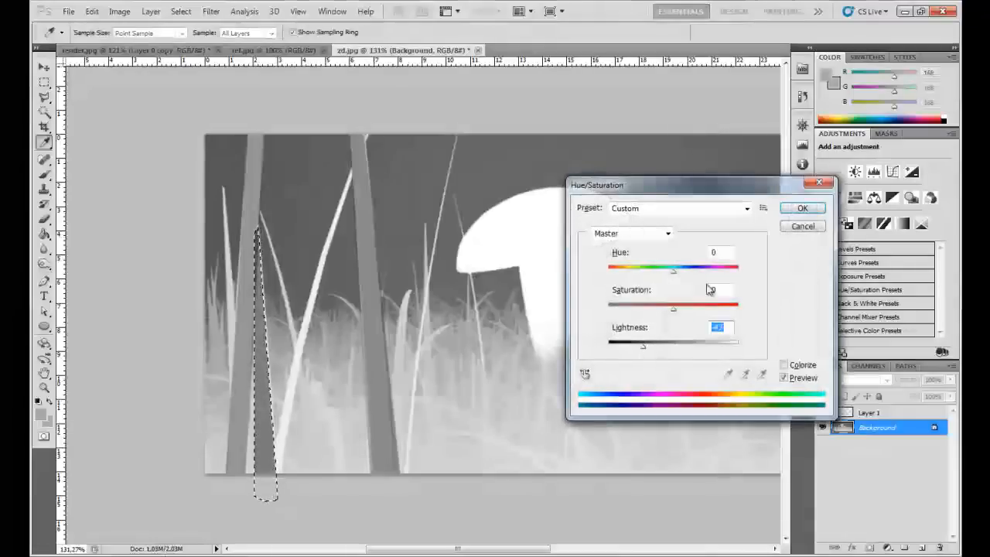
click(801, 213)
key(l)
key(ctrl+d)
- Merge the visible layers of the Z-depth image and select the whole image for copying
scroll(619, 407, down, 1)
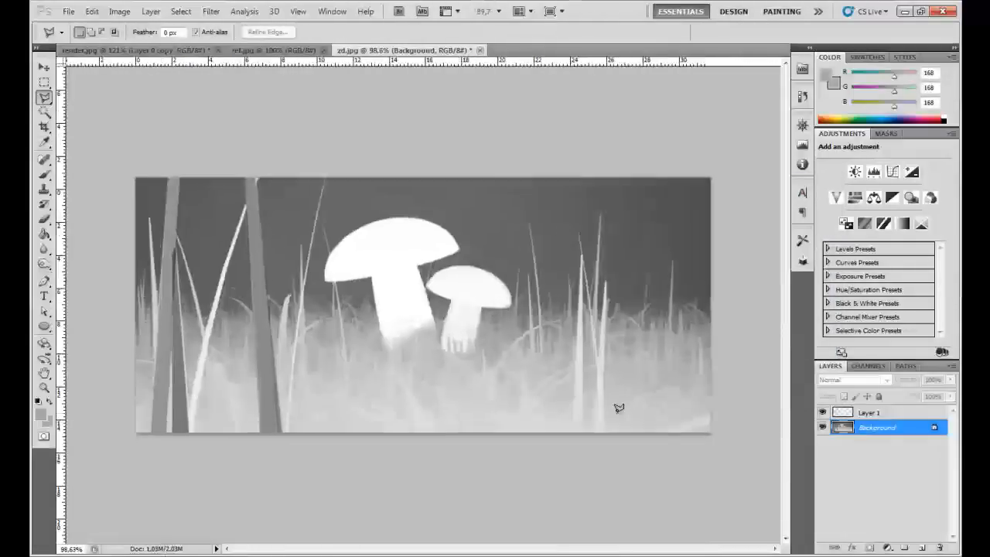
key(ctrl+shift+e)
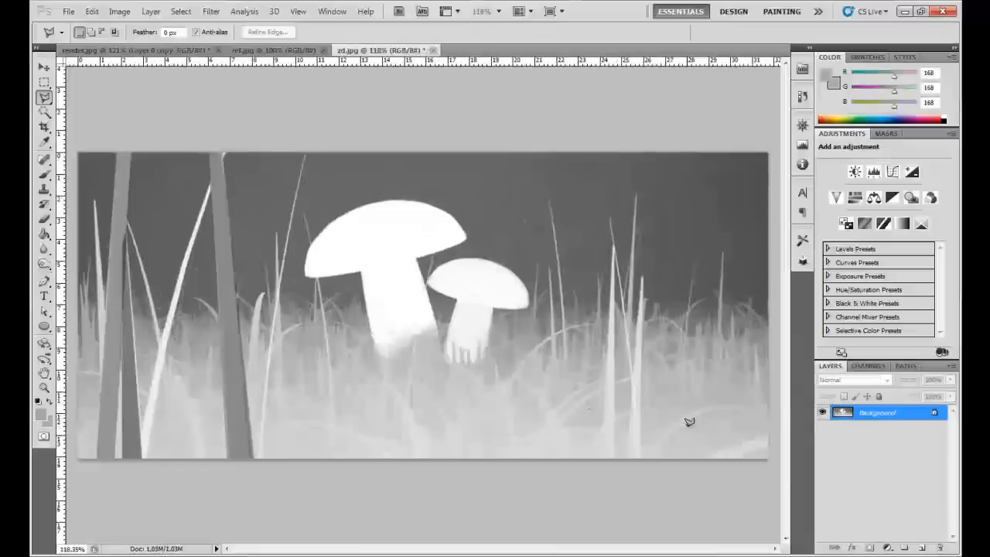
key(ctrl+a)
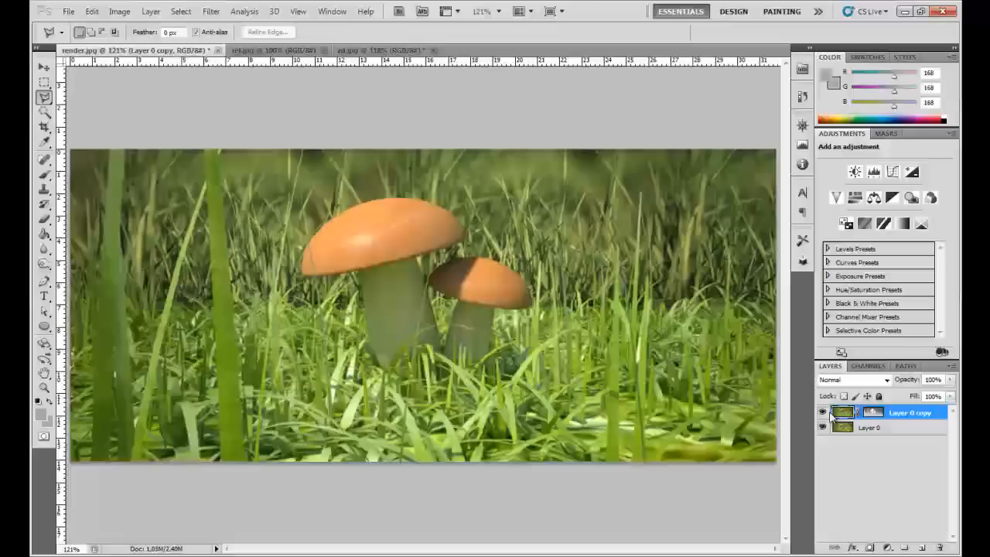
- In render.jpg, delete the old layer mask from Layer 0 copy without applying it
click(153, 50)
drag(875, 415, 919, 552)
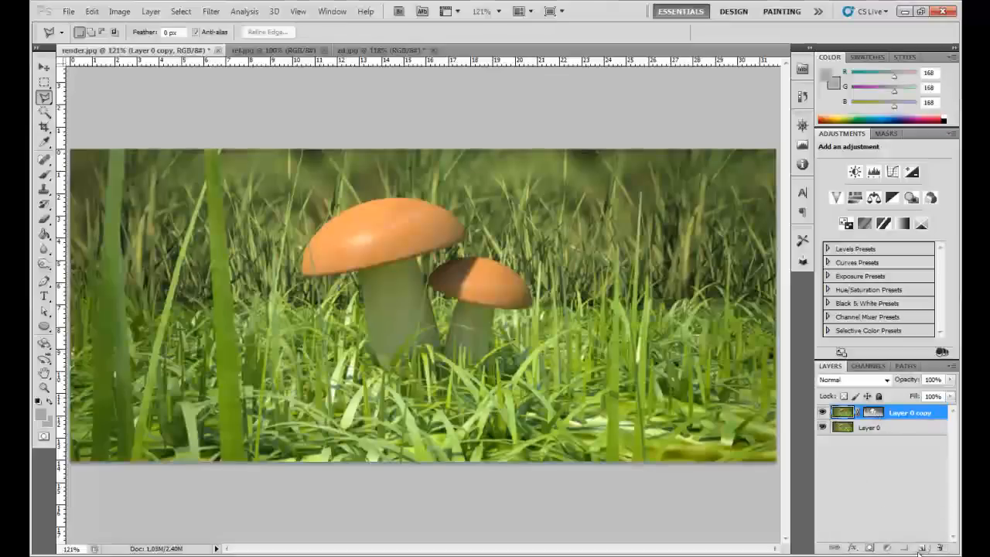
drag(872, 413, 944, 546)
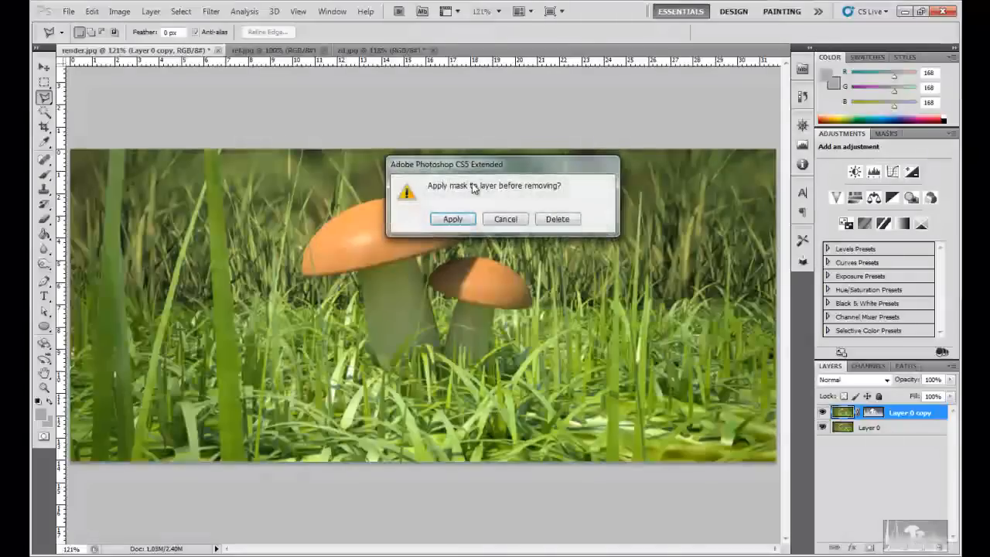
click(557, 218)
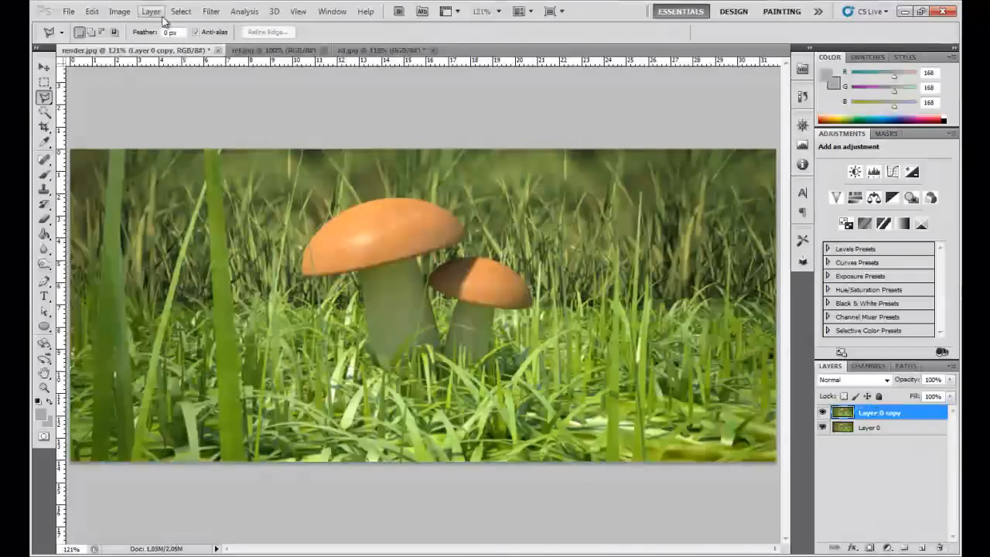
- Add a new white layer mask to Layer 0 copy and paste the refined Z-depth image into its mask channel
click(150, 11)
mouse_move(222, 159)
click(321, 153)
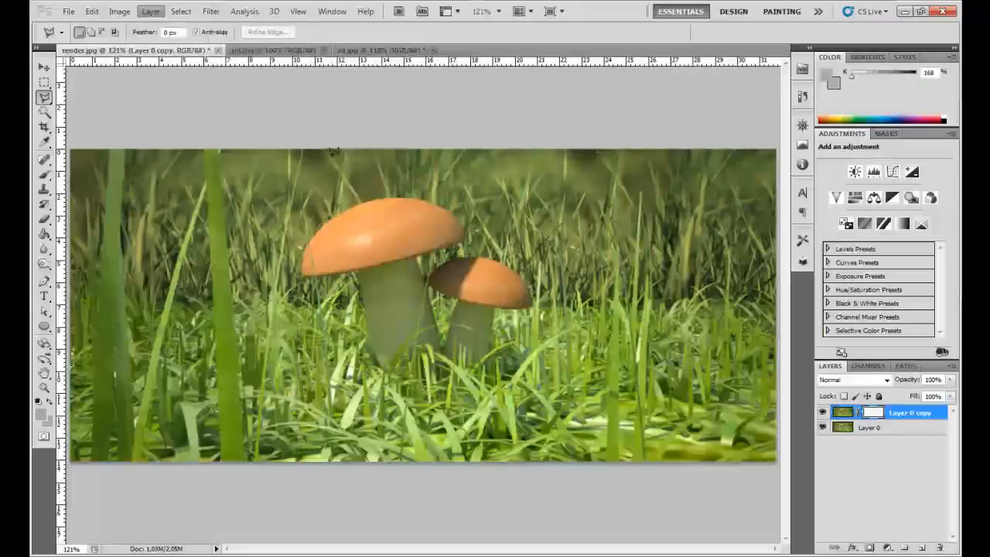
click(867, 365)
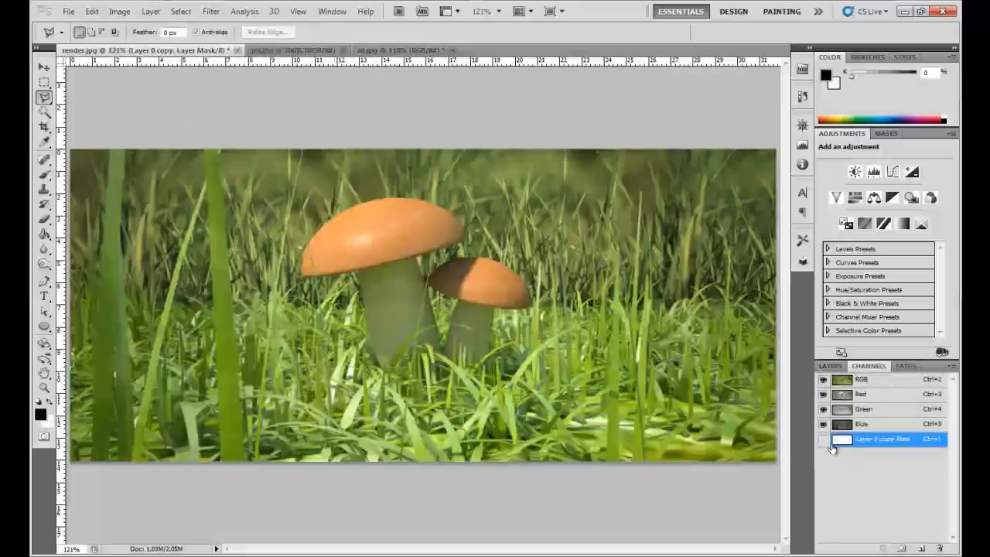
click(823, 439)
key(ctrl+v)
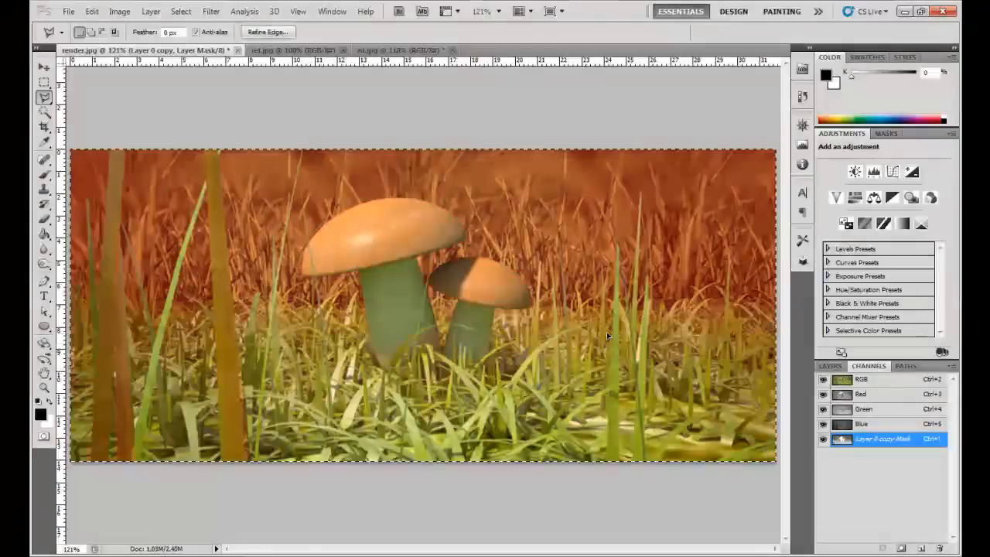
- Target the image of Layer 0 copy instead of its mask and open the Lens Blur filter for it
click(830, 365)
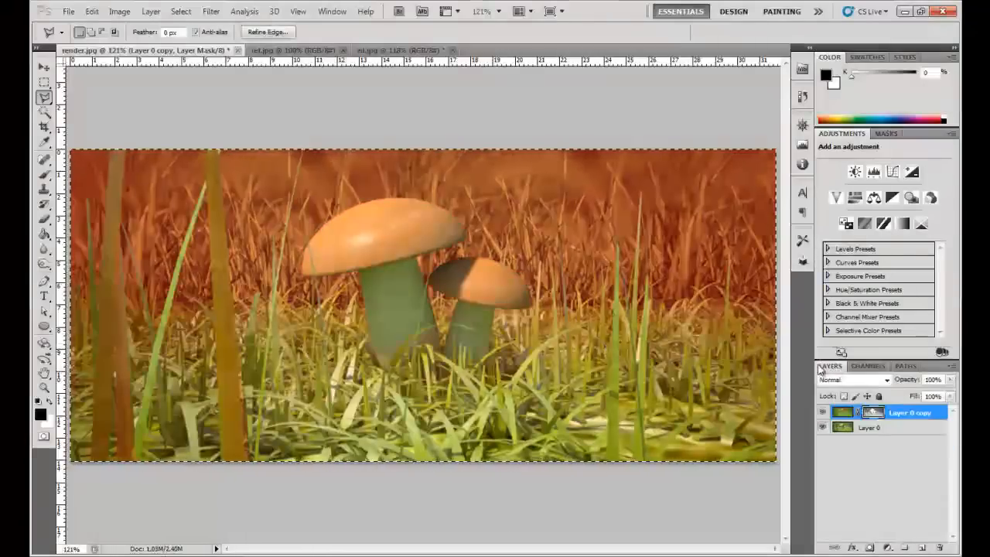
click(842, 412)
click(210, 11)
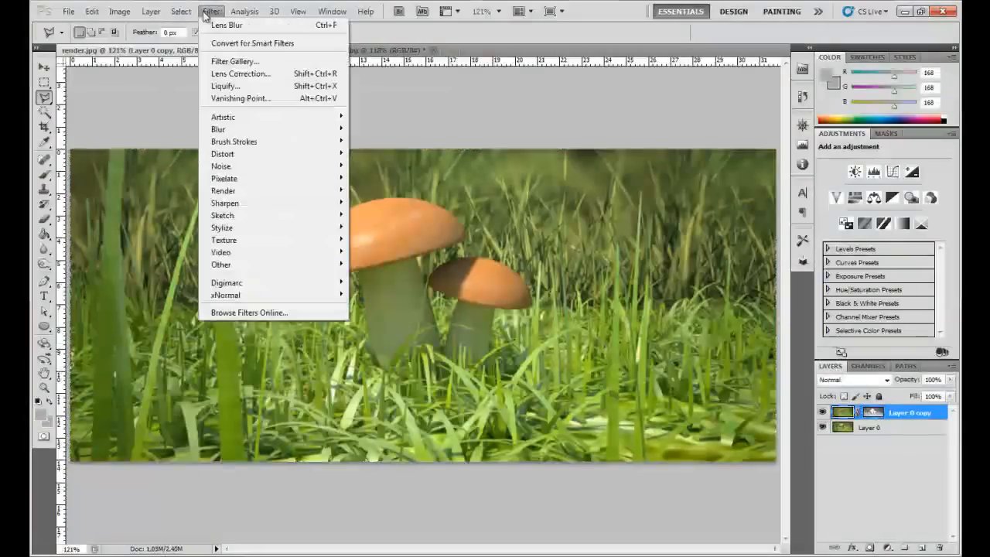
mouse_move(255, 130)
click(371, 191)
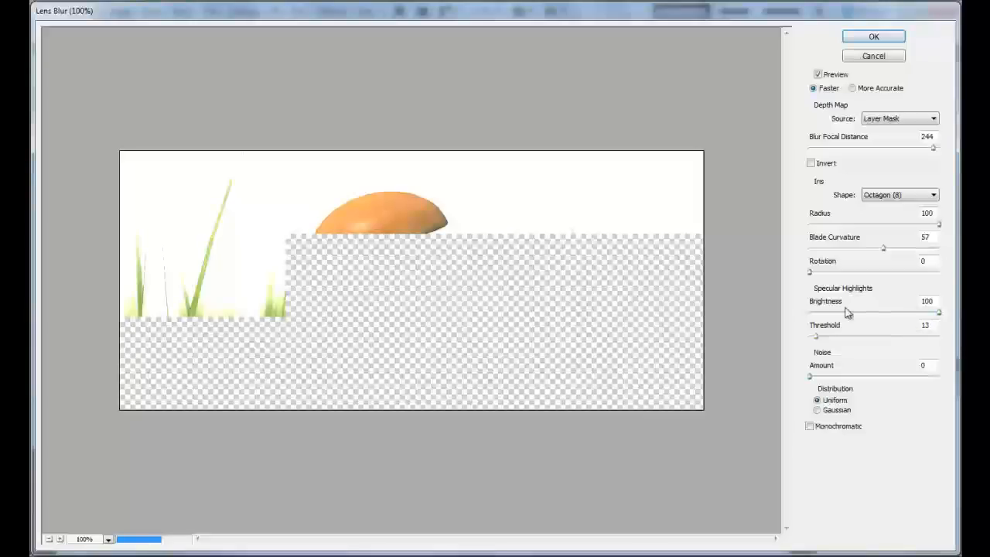
- Set the Lens Blur specular highlights Threshold to 241 and the iris Radius to 25
click(931, 337)
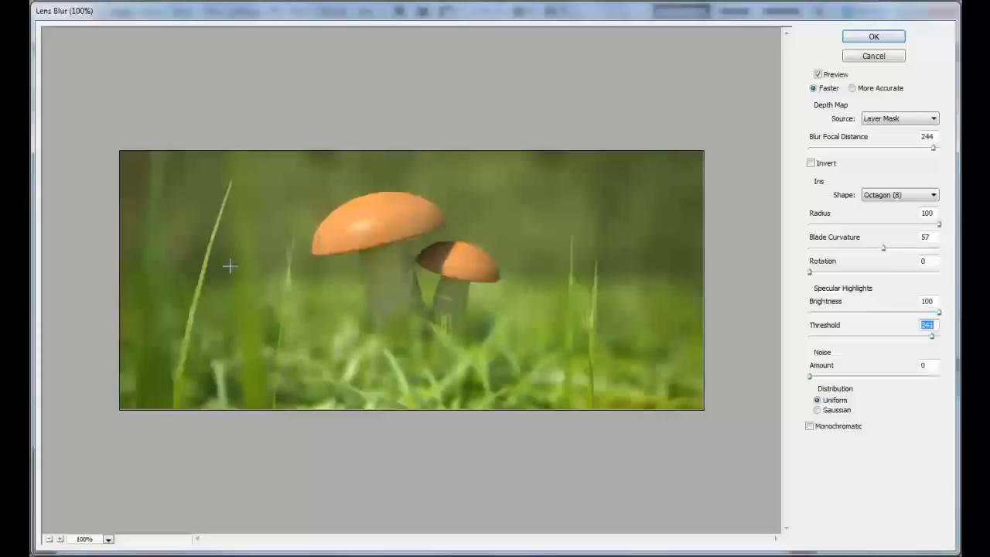
click(61, 539)
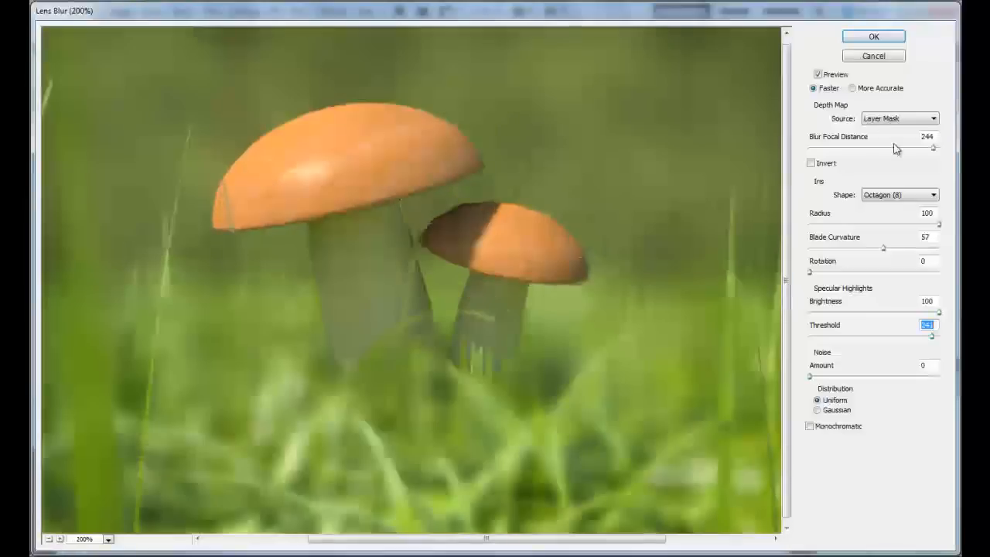
drag(863, 223, 842, 224)
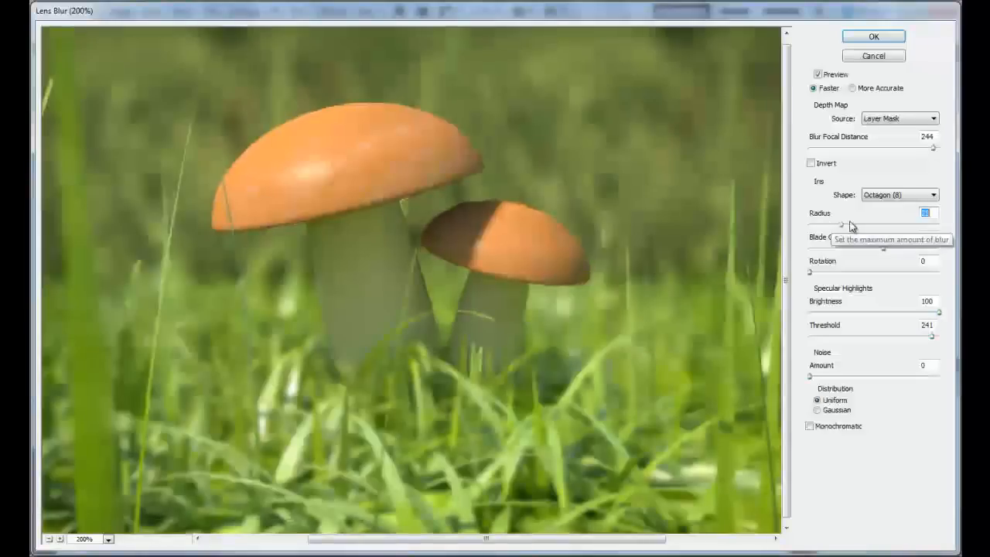
click(48, 539)
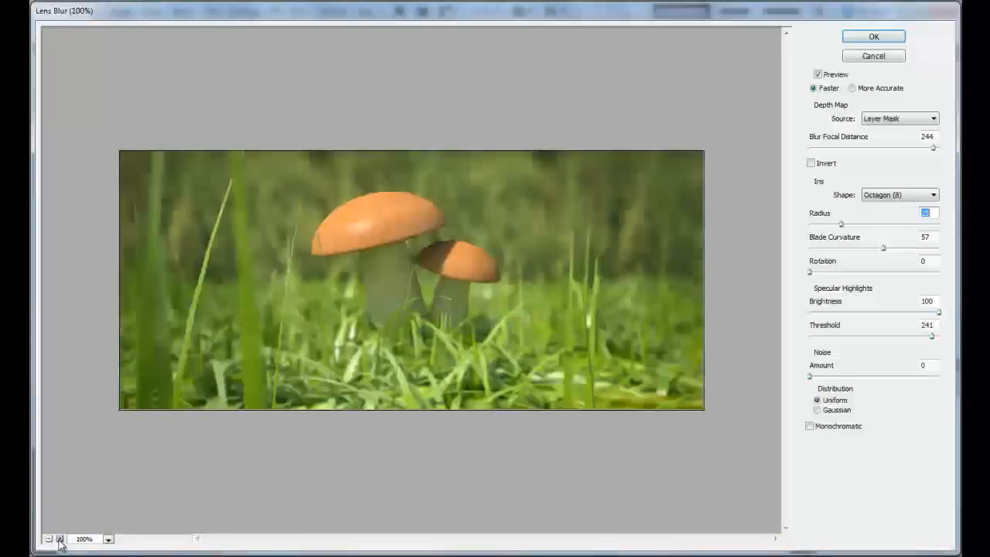
- Try Blur Focal Distance values from 255 down to 22 to compare which depth is in focus
click(59, 539)
drag(933, 147, 936, 149)
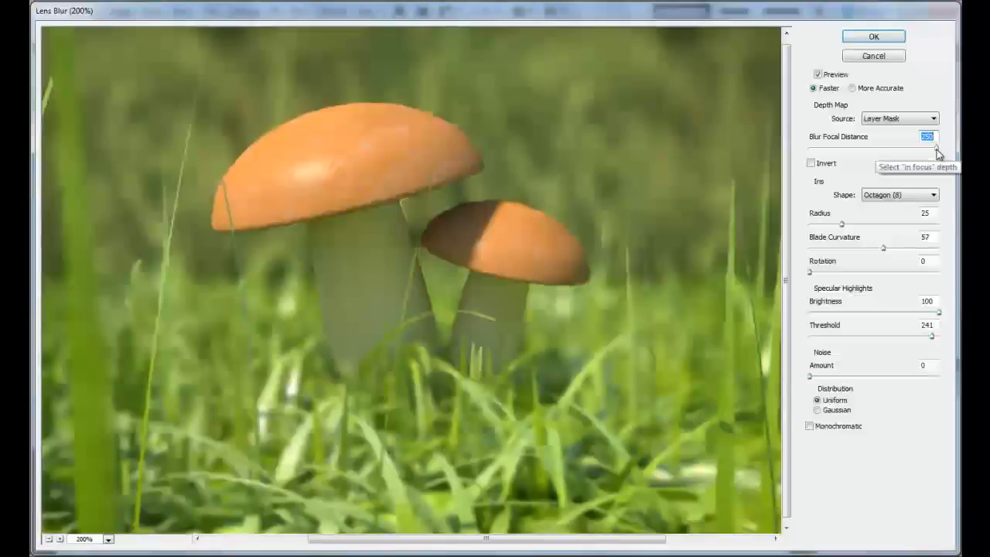
drag(937, 149, 948, 152)
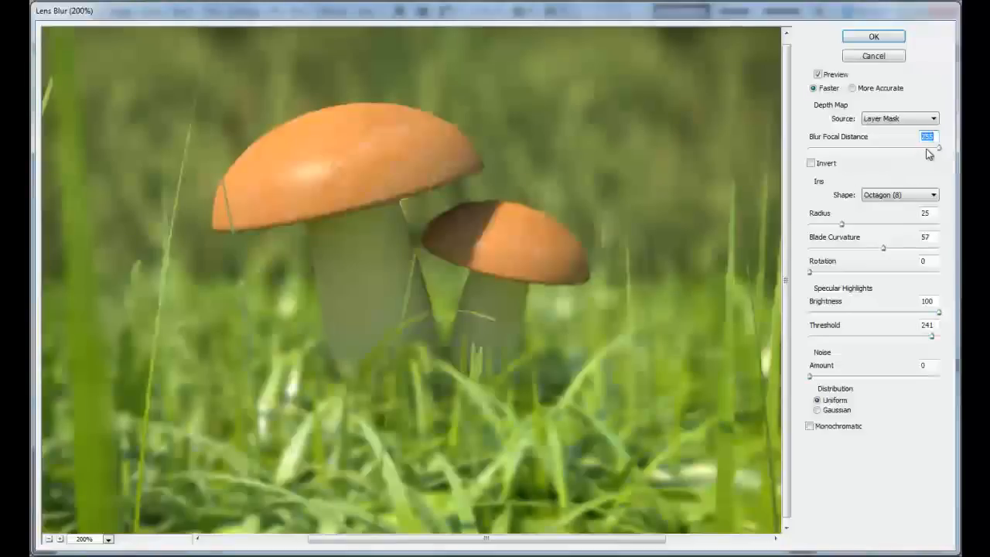
click(927, 148)
drag(915, 152, 891, 151)
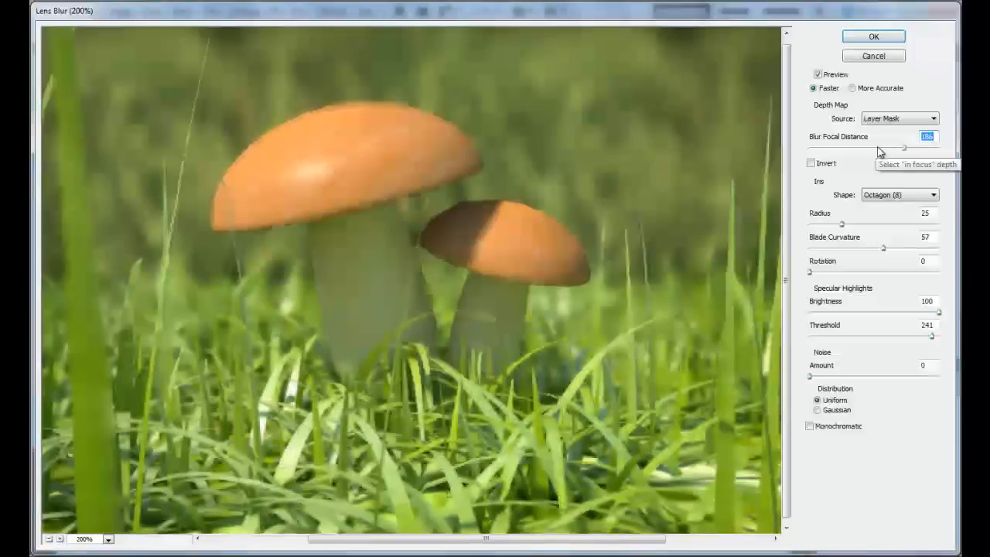
click(48, 539)
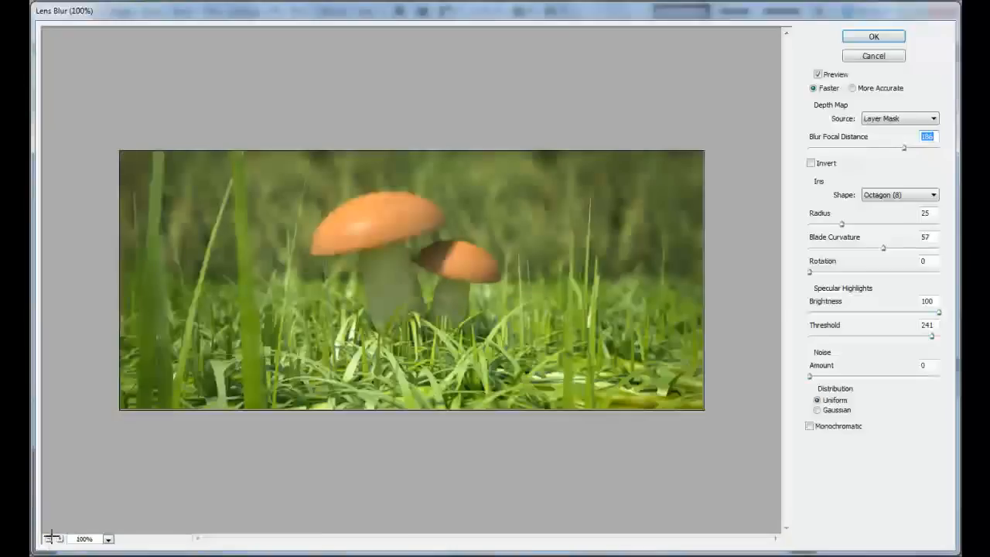
click(868, 148)
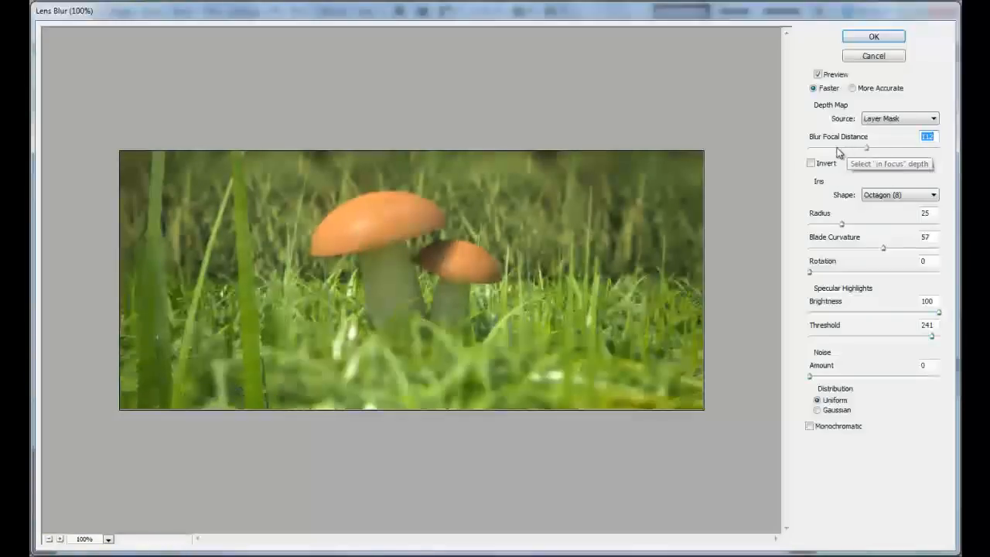
click(836, 149)
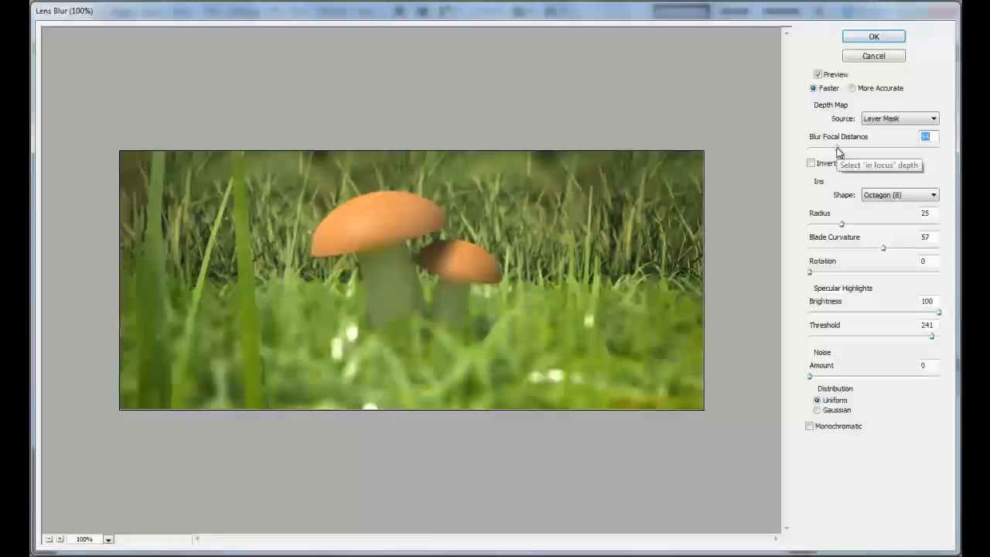
drag(837, 149, 821, 149)
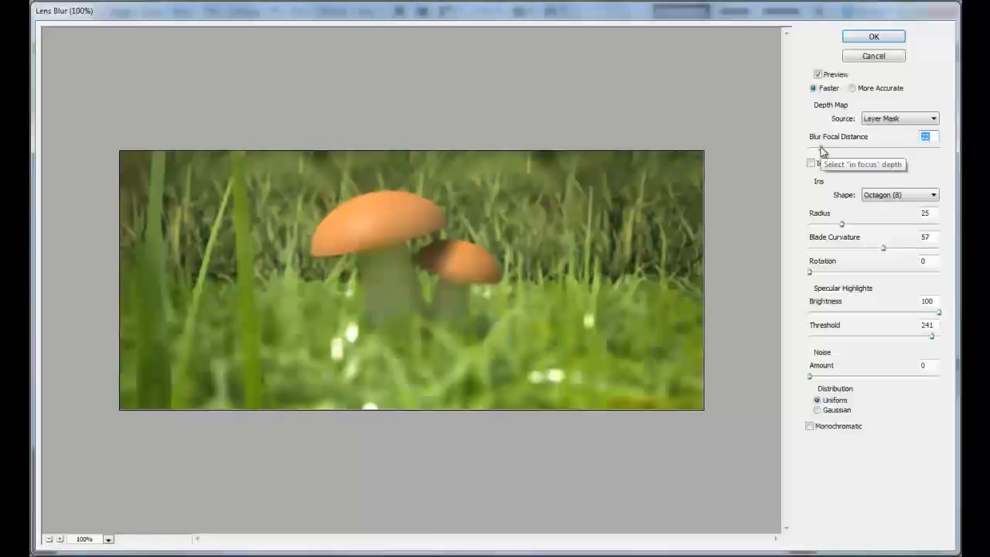
- Set the Blur Focal Distance to 255 and the iris shape to Hexagon (6)
drag(934, 149, 952, 150)
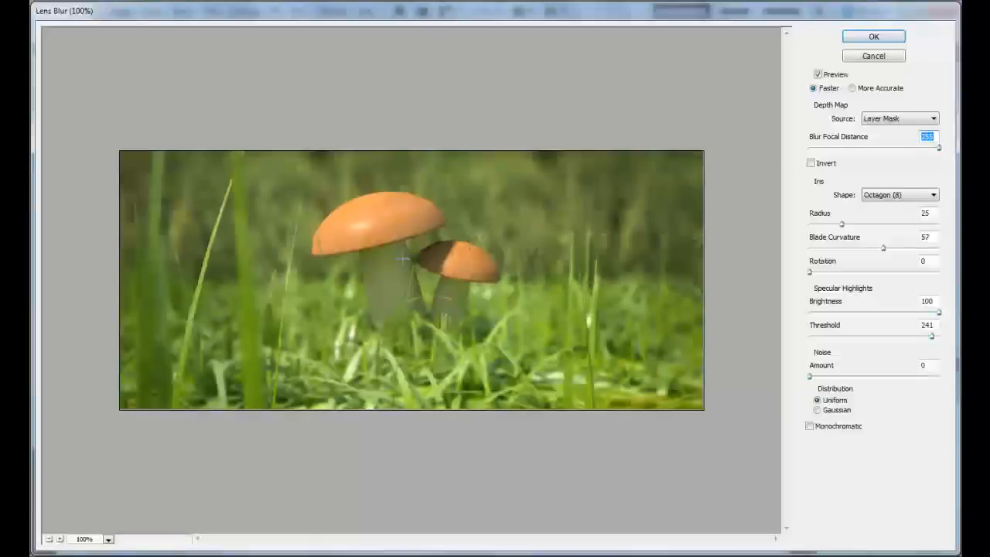
click(60, 538)
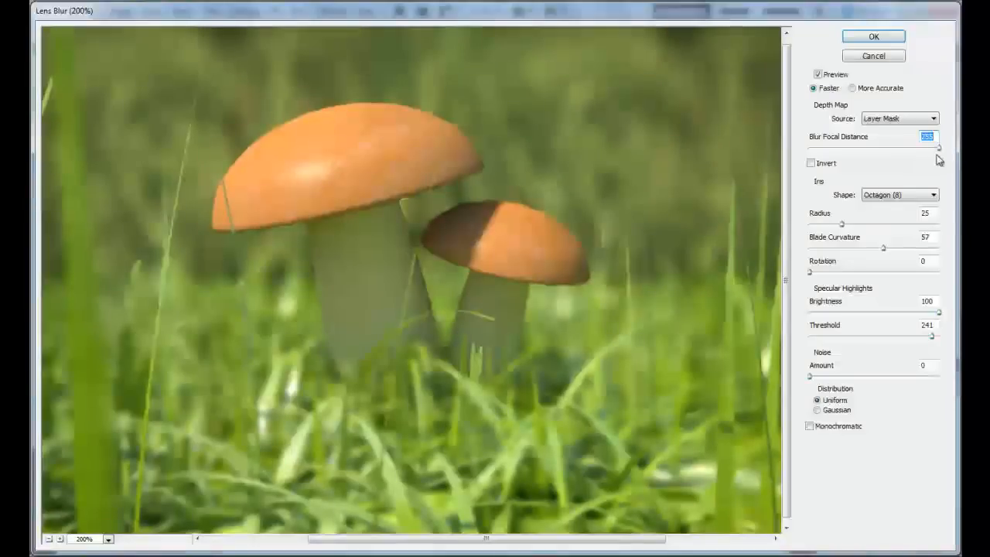
click(879, 203)
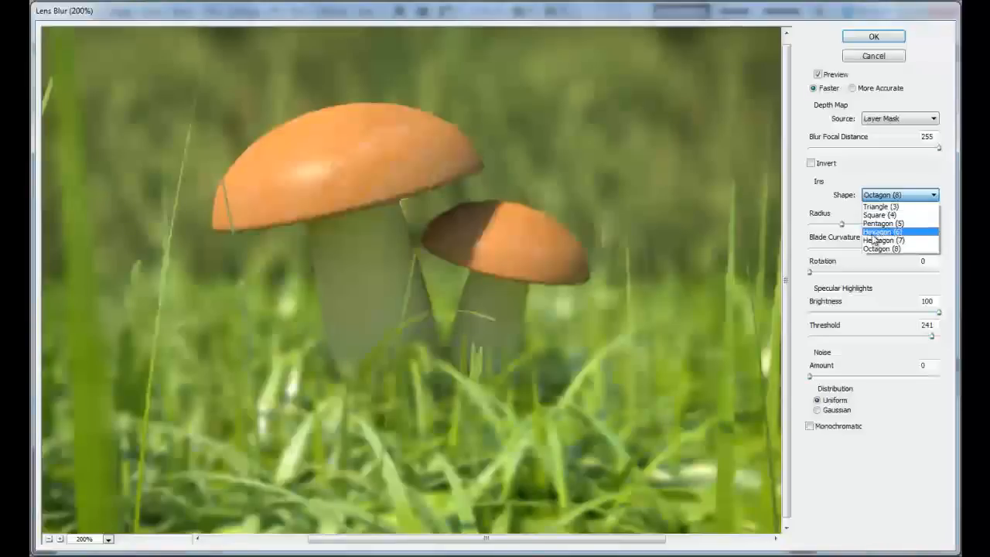
click(882, 232)
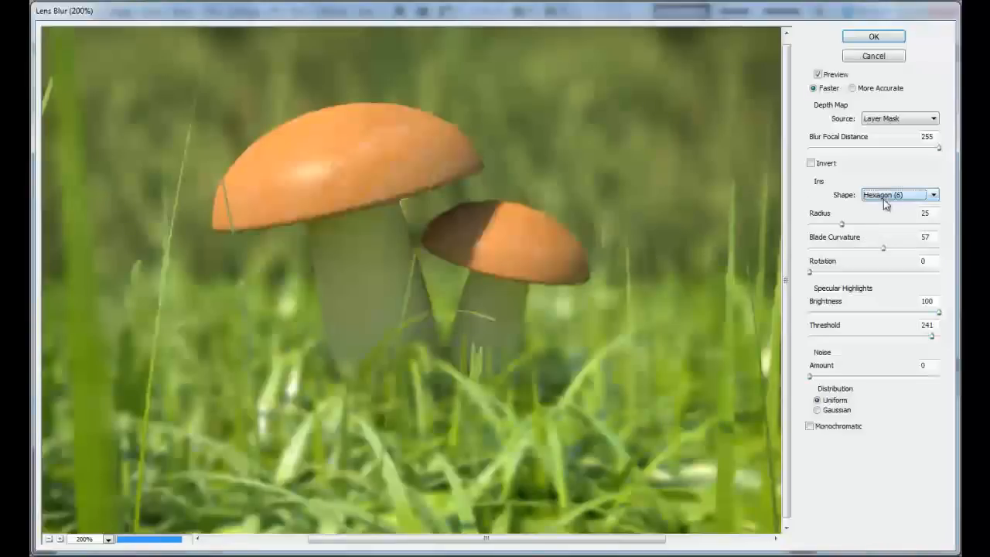
- Examine the highlights beside the small mushroom at 300% and change the iris shape to Triangle (3)
click(60, 539)
click(566, 281)
drag(456, 539, 538, 539)
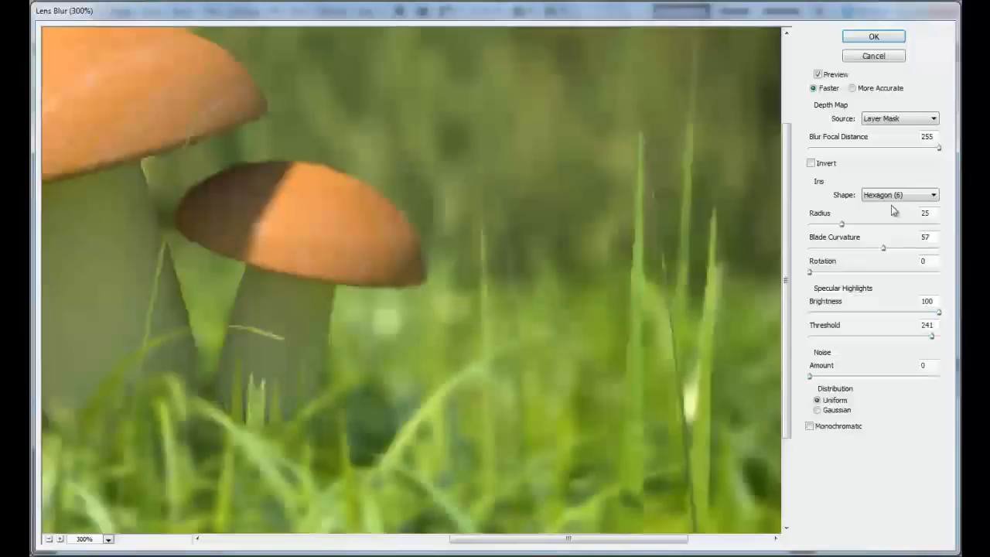
click(879, 201)
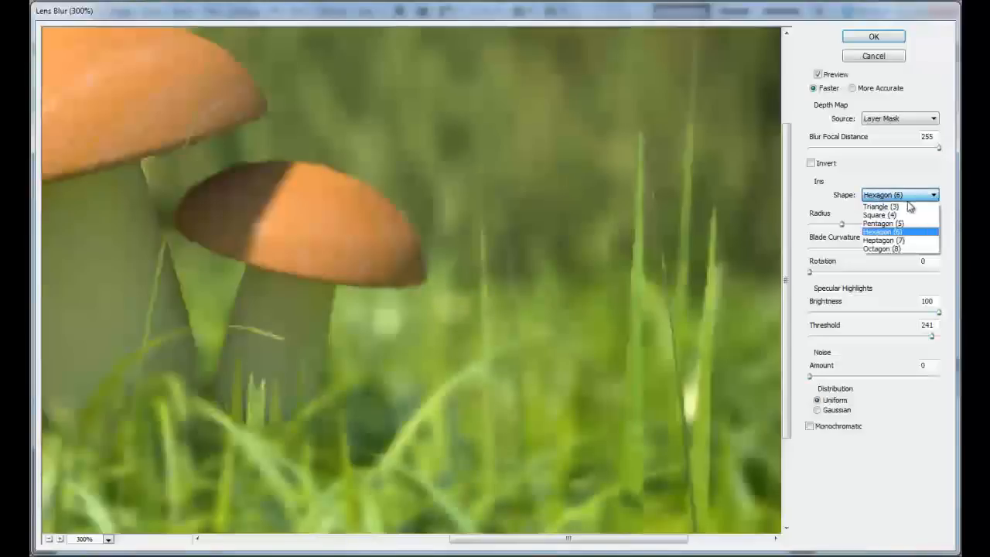
click(903, 206)
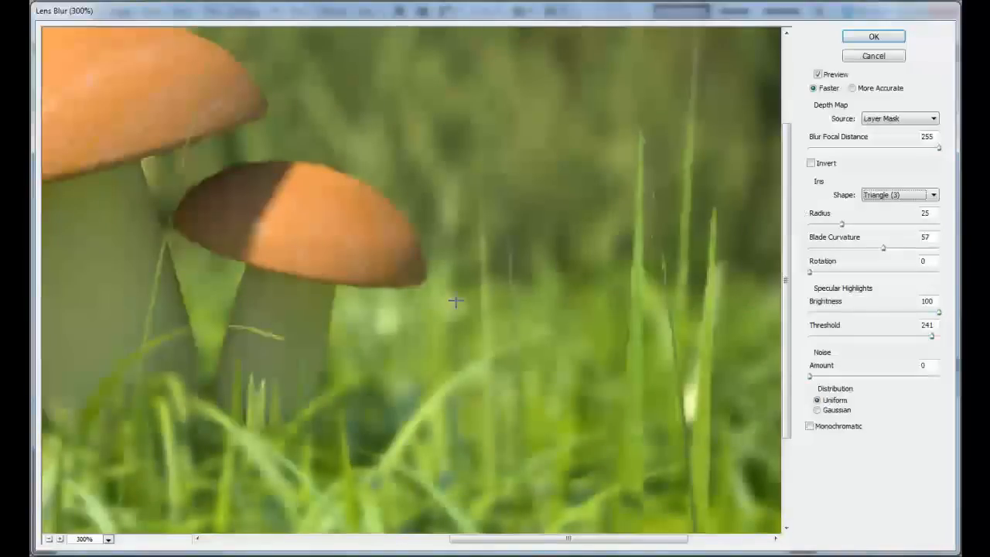
- Try a Blade Curvature of 0 for the triangular iris and inspect its effect on the blurred highlights
double_click(927, 238)
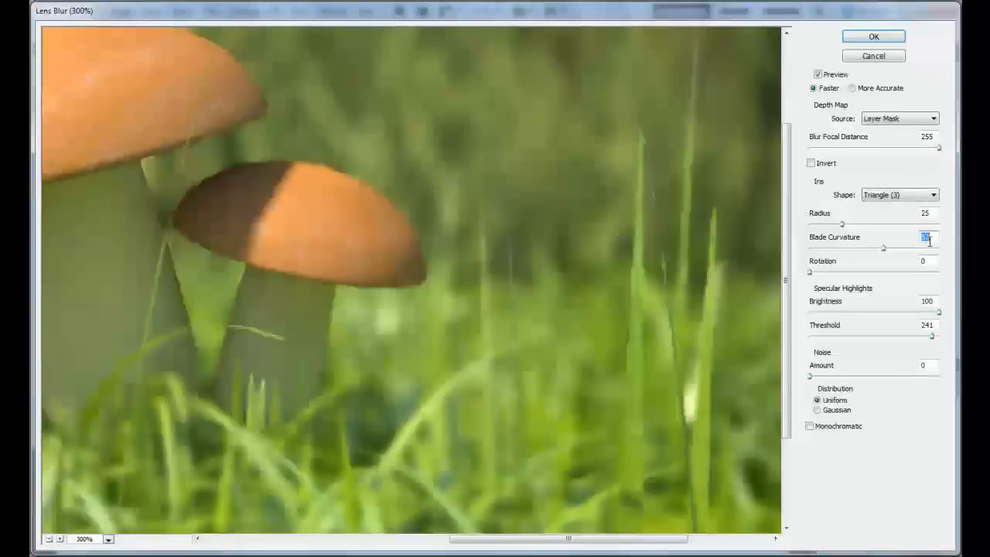
text(0)
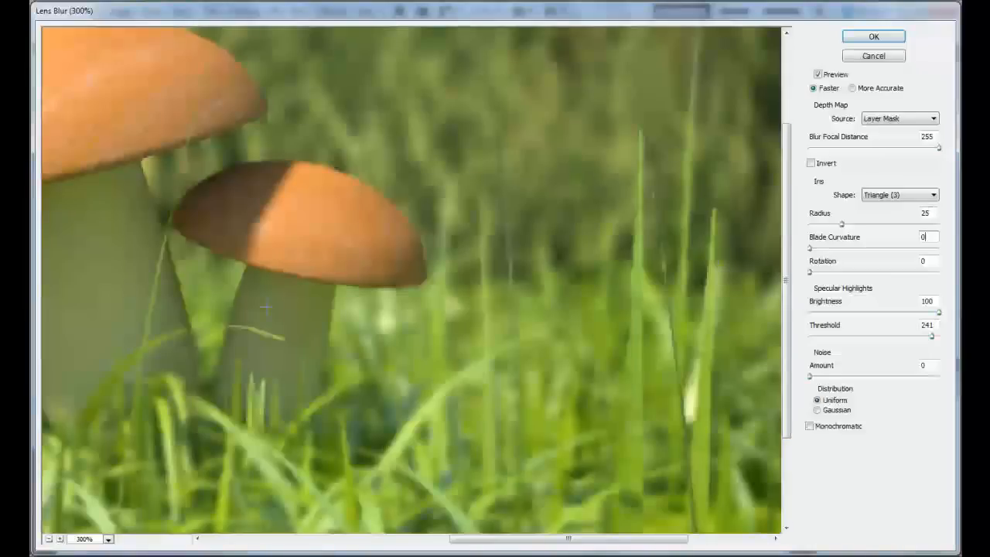
click(50, 540)
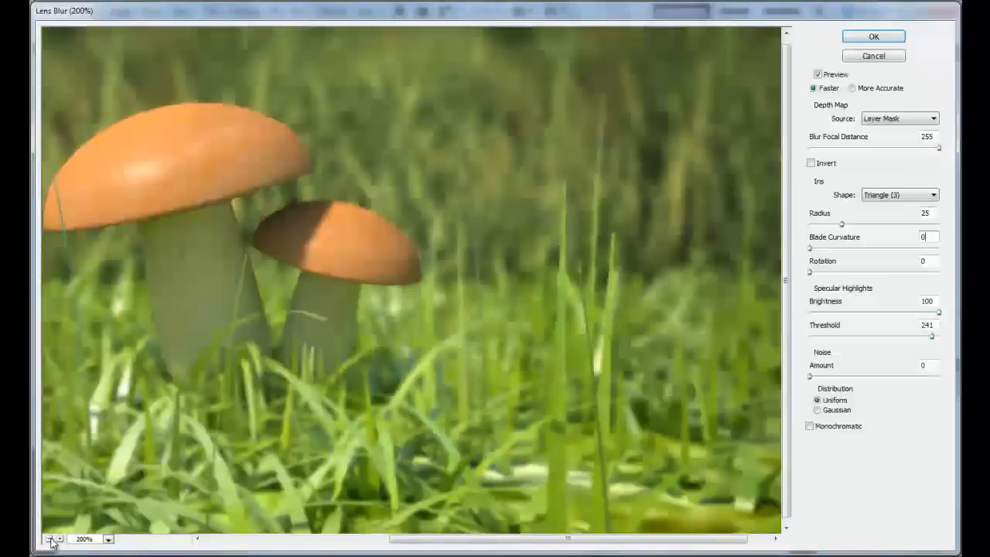
click(50, 541)
- Set the iris Blade Curvature to 81 and its Rotation to 293
drag(863, 249, 889, 250)
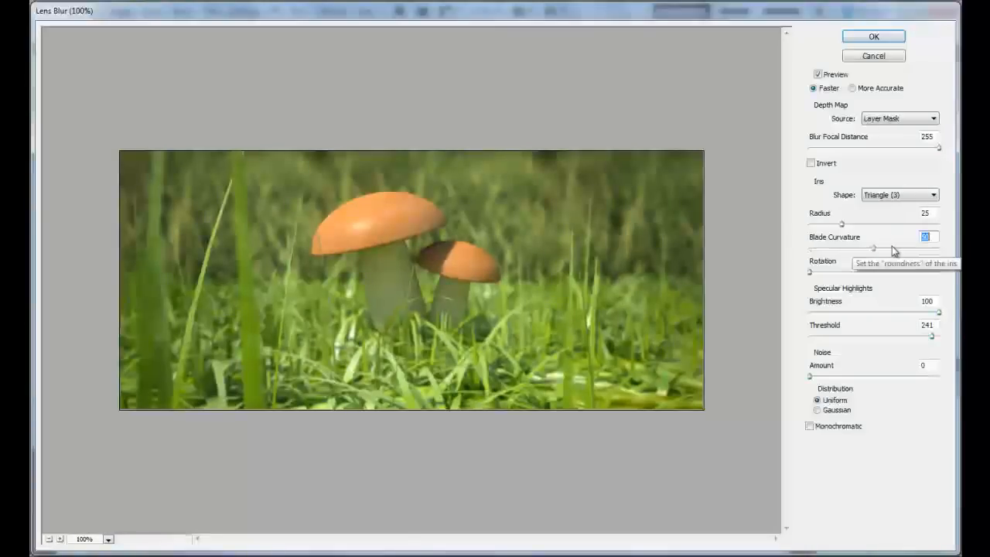
click(895, 249)
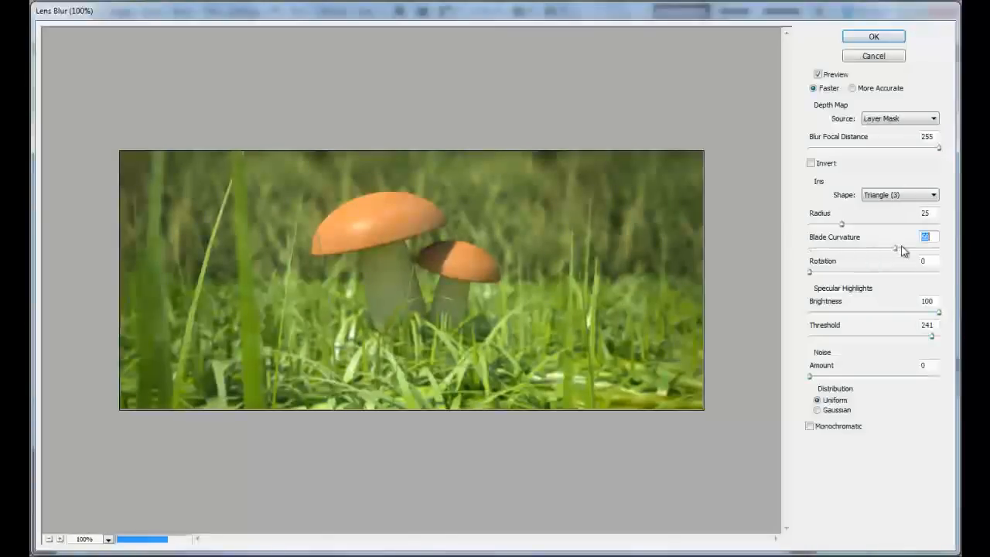
click(915, 249)
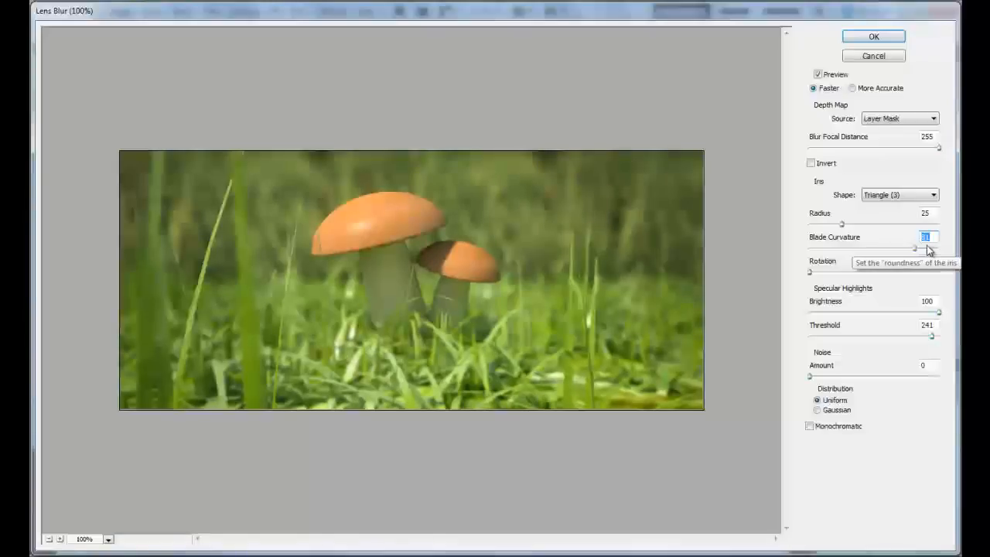
click(61, 539)
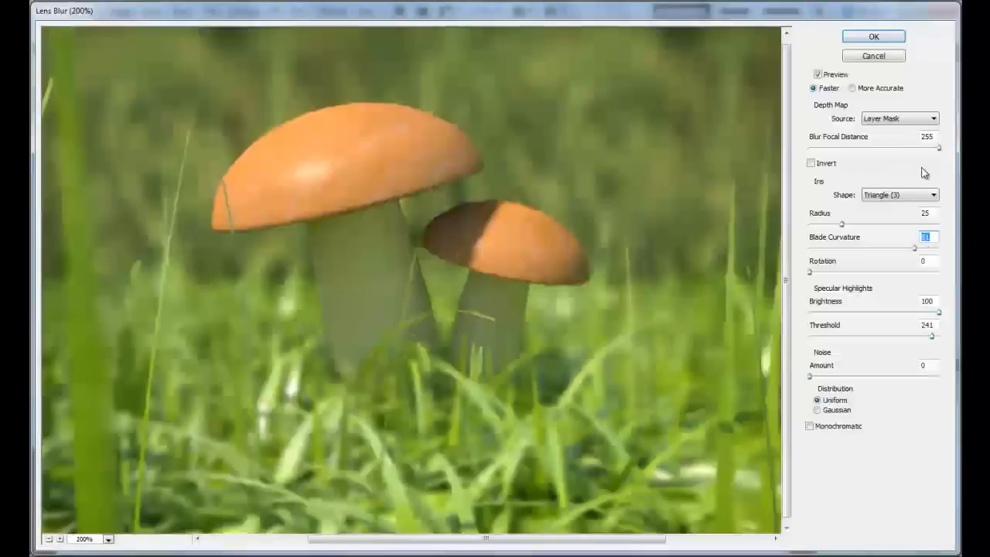
drag(822, 274, 919, 276)
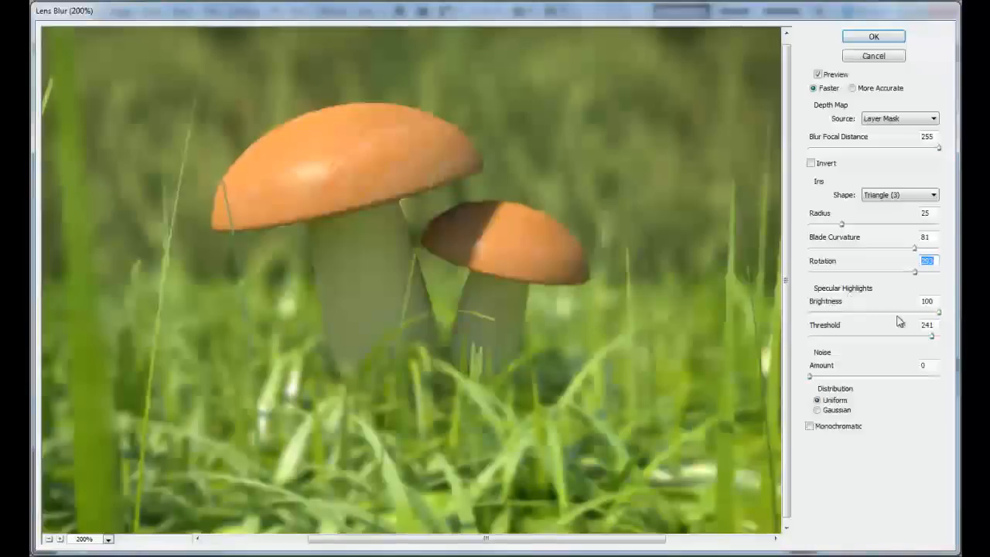
- Set the specular highlights Brightness to 37 and the Threshold to 181
drag(936, 315, 857, 317)
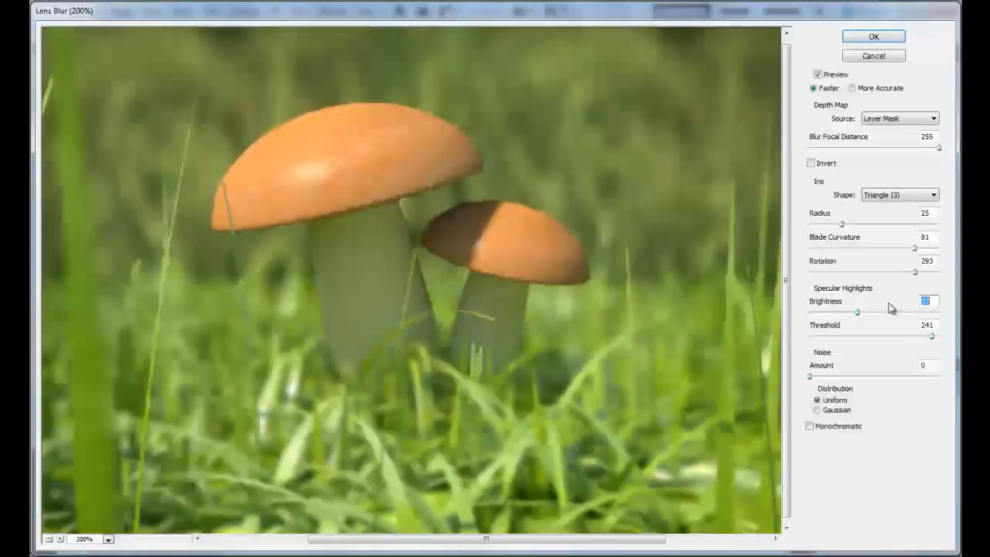
click(871, 333)
click(914, 337)
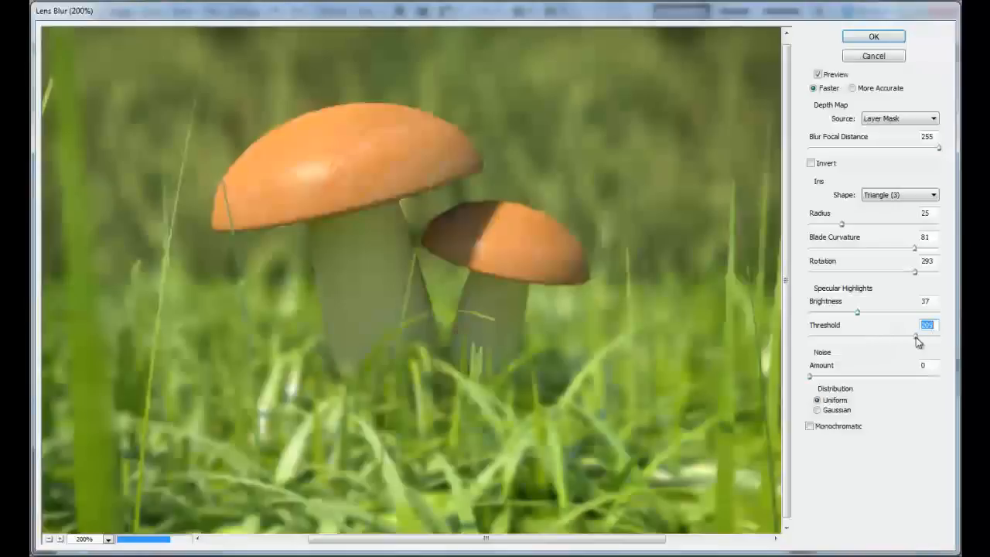
click(894, 338)
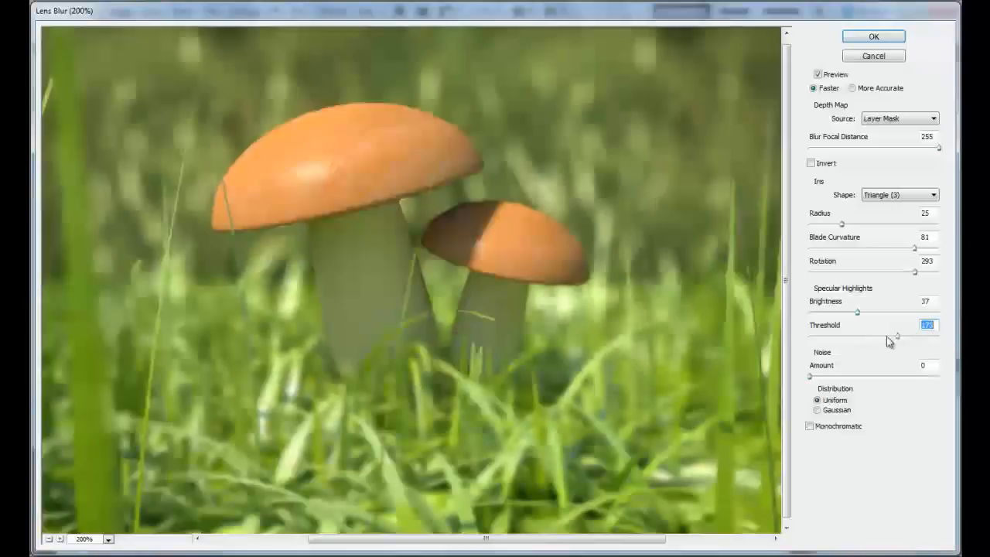
drag(894, 338, 901, 338)
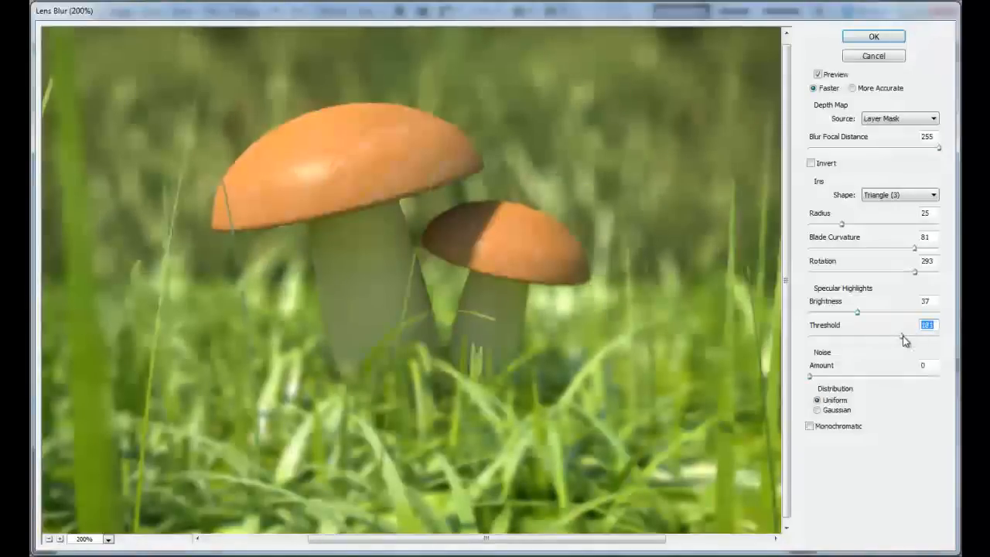
click(47, 539)
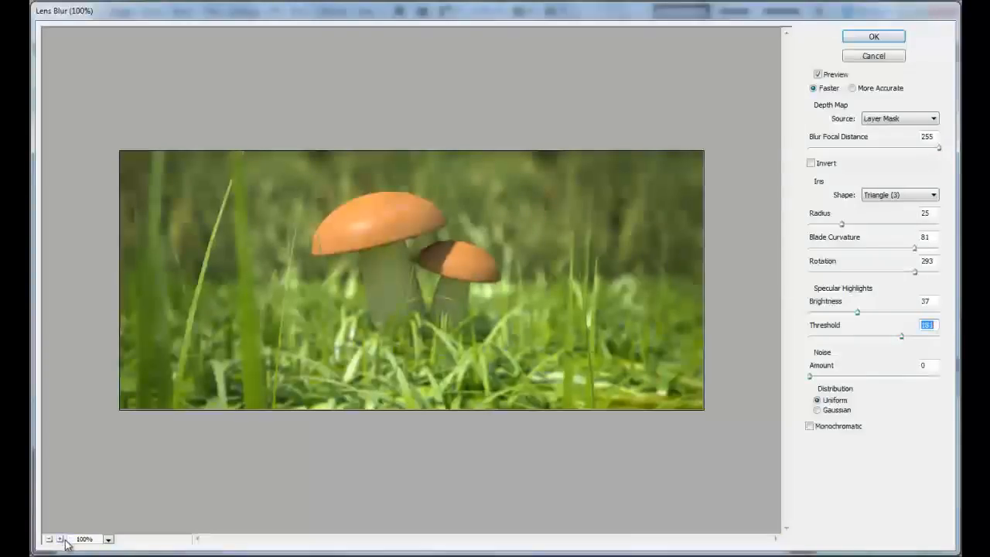
- Increase the iris Radius to 33, check the preview and apply the Lens Blur to Layer 0 copy
drag(842, 223, 852, 224)
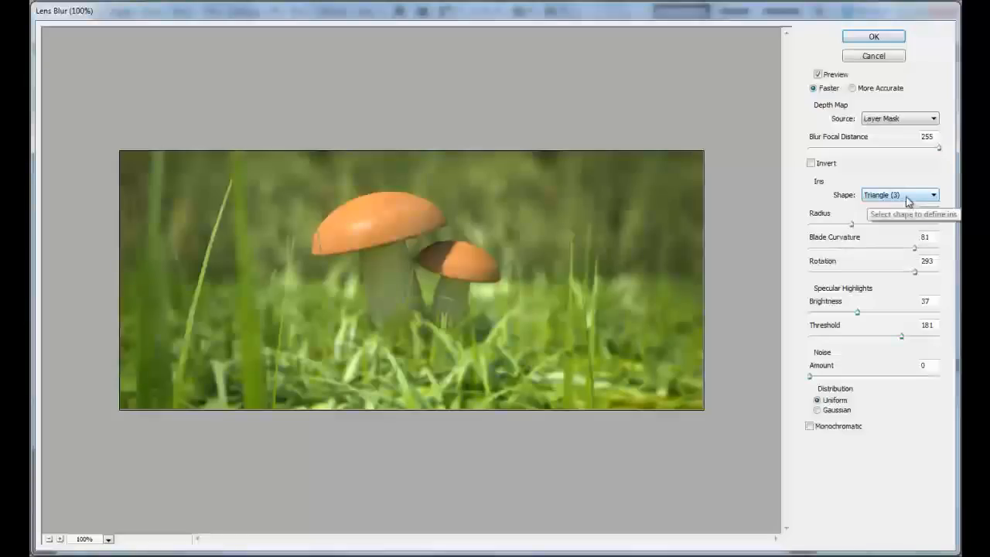
click(59, 540)
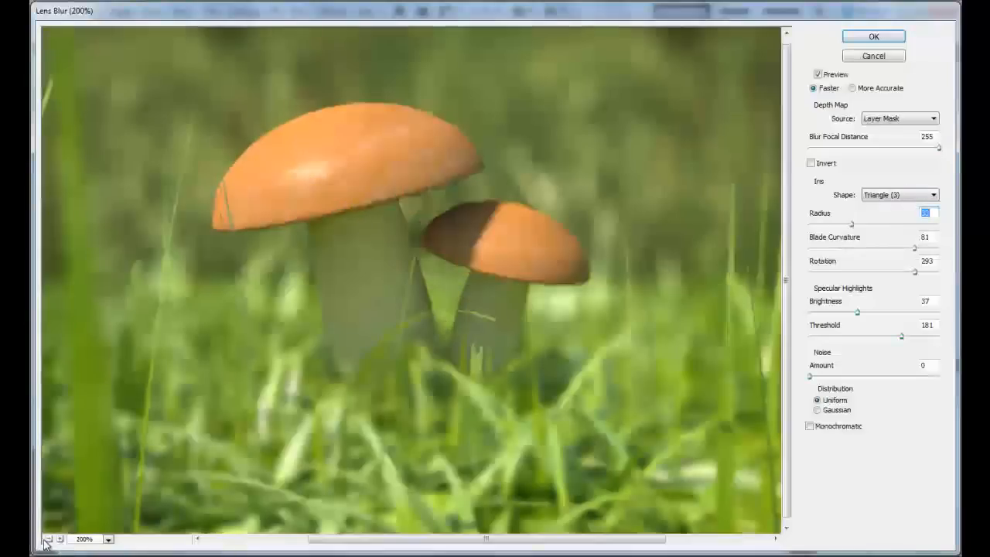
click(47, 539)
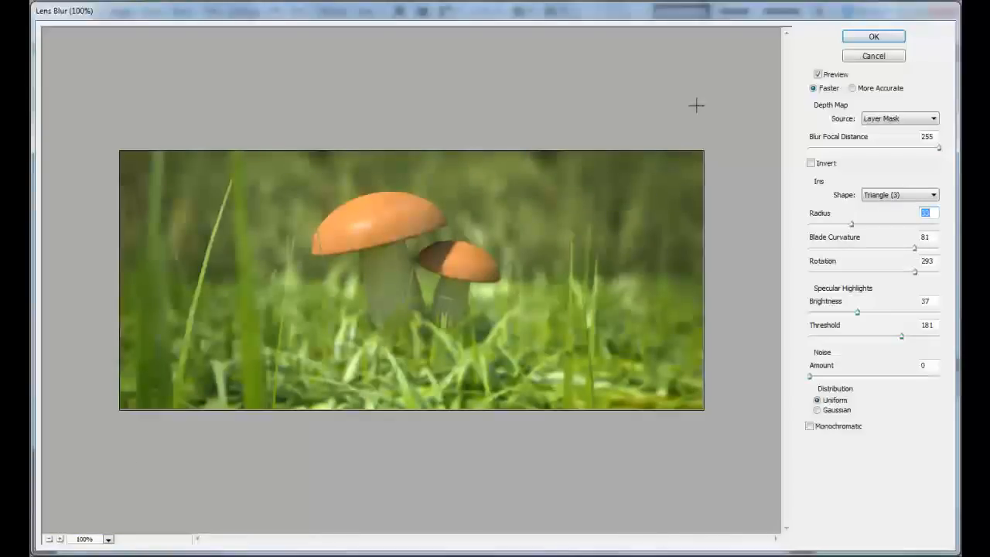
click(873, 36)
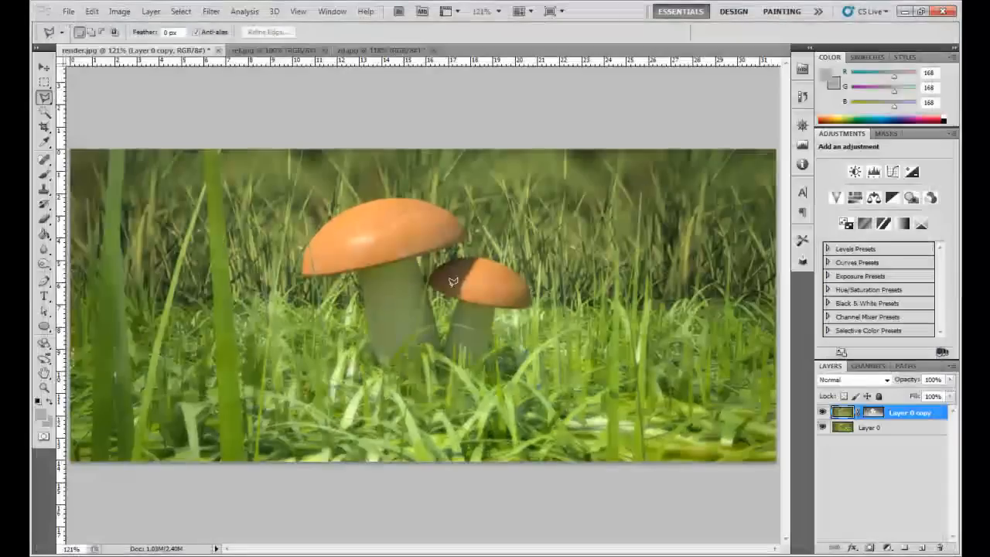
- Compare the image with and without the blurred Layer 0 copy by switching layer visibility, leaving both layers shown
click(823, 428)
click(823, 429)
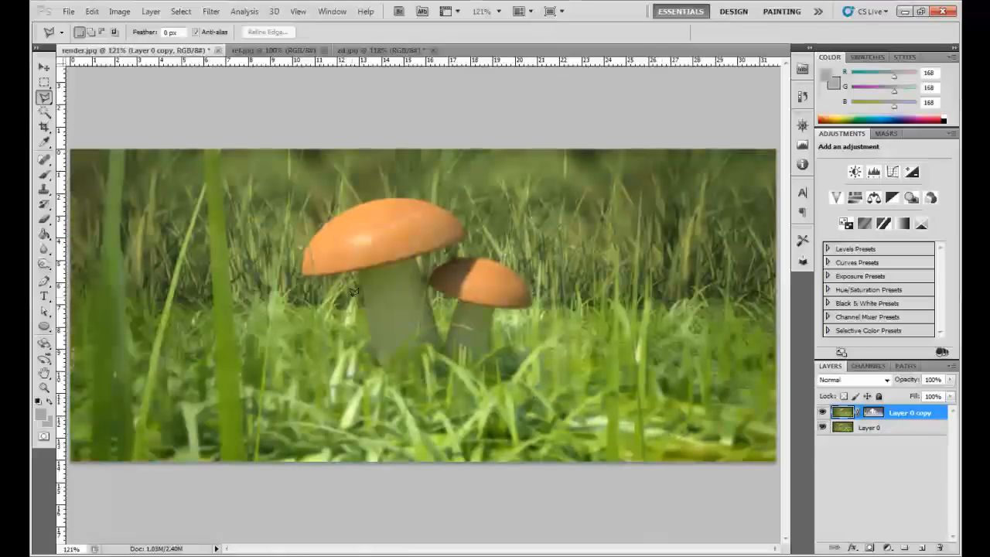
scroll(352, 292, up, 3)
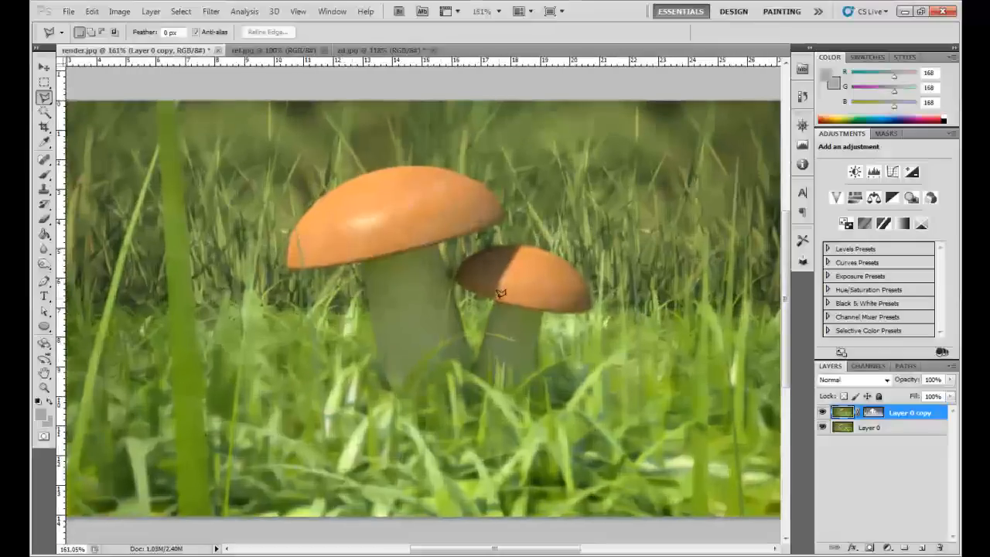
drag(490, 287, 453, 310)
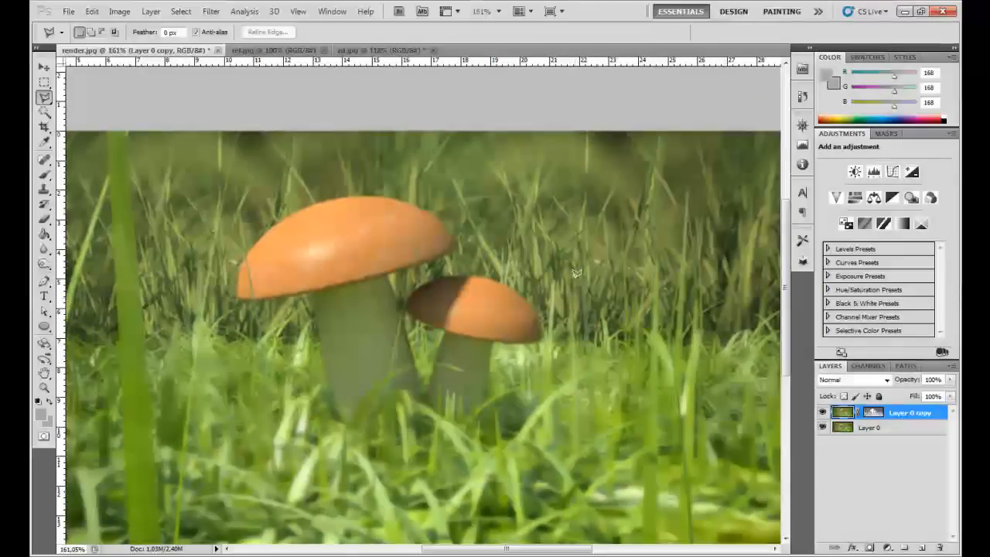
scroll(575, 272, down, 2)
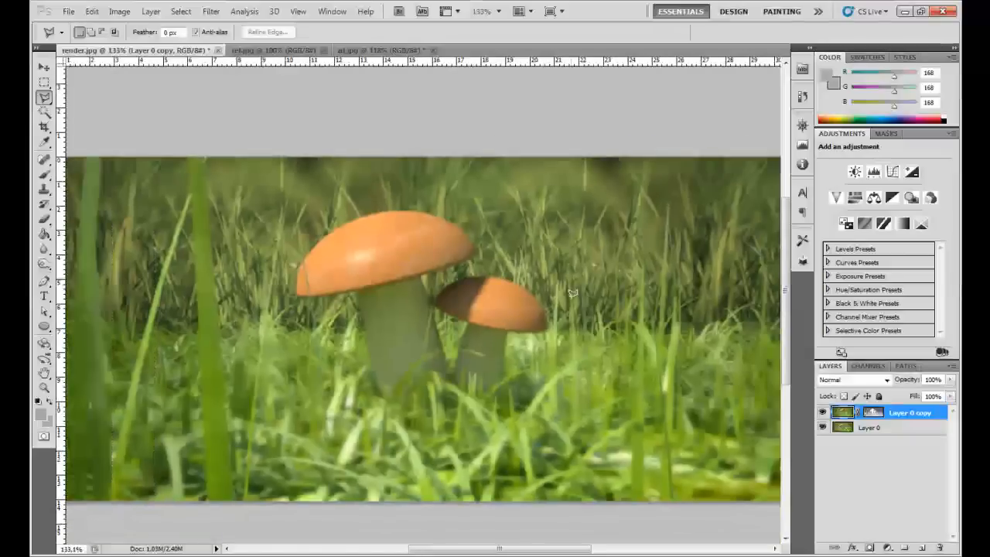
alt+click(823, 430)
alt+click(823, 429)
alt+click(823, 429)
alt+click(822, 429)
alt+click(823, 429)
alt+click(823, 429)
alt+click(823, 429)
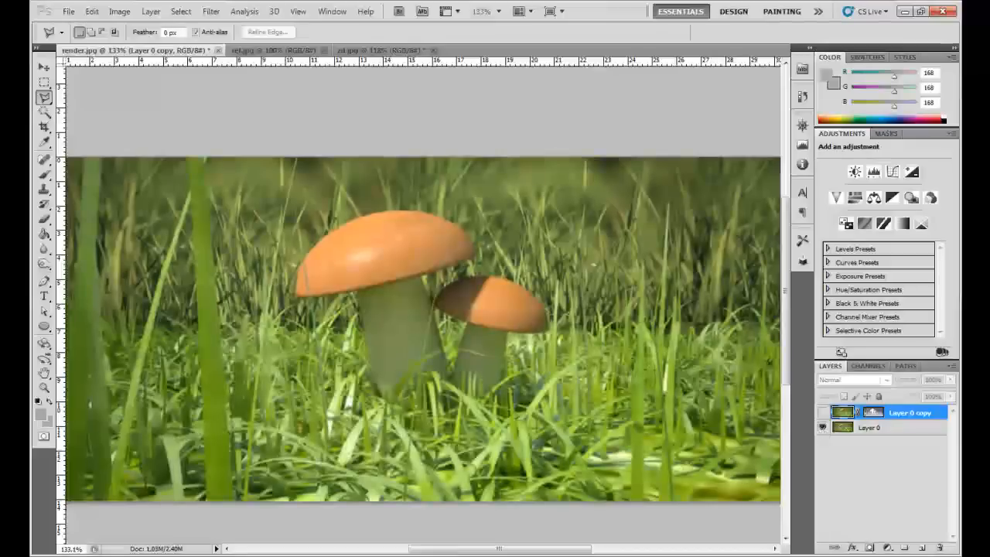
click(822, 413)
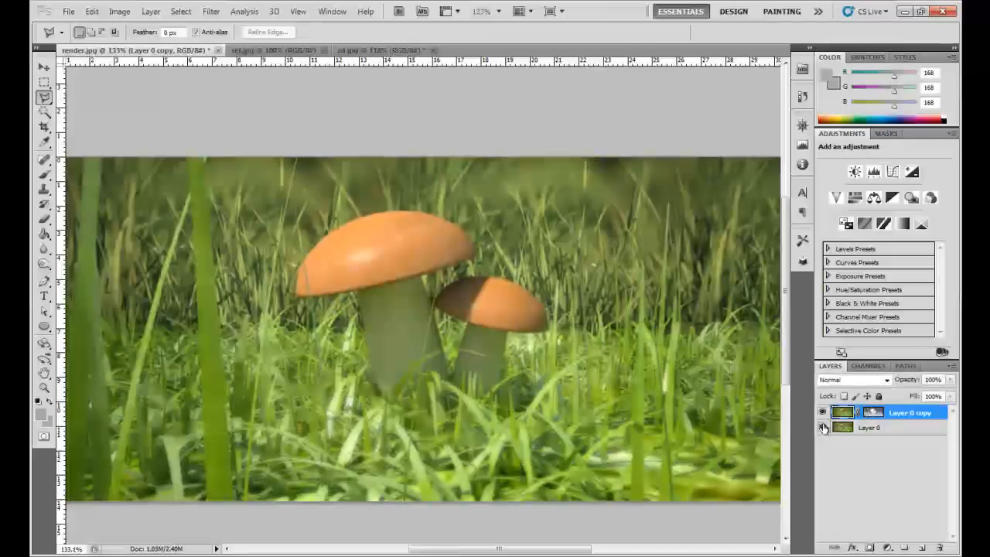
- Select the layer mask of Layer 0 copy
click(872, 414)
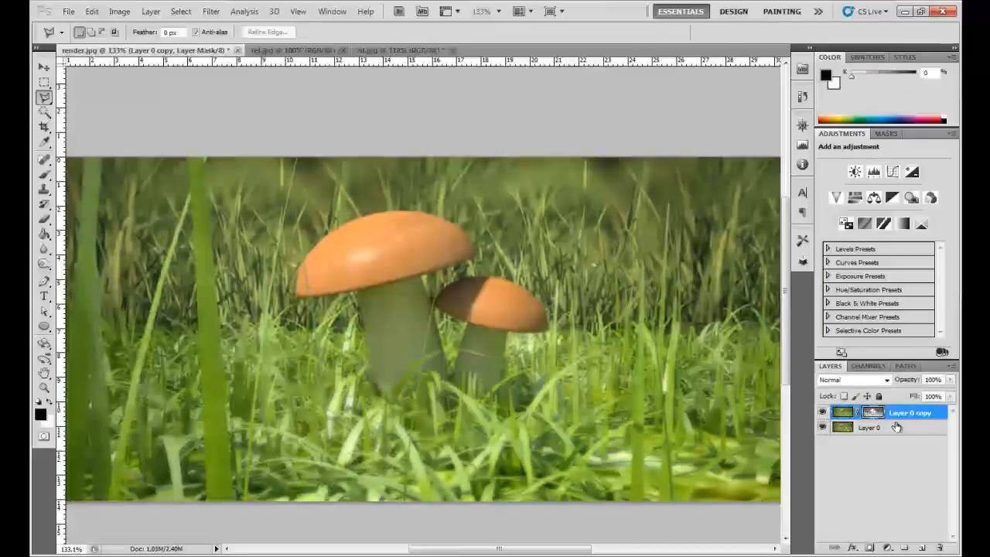
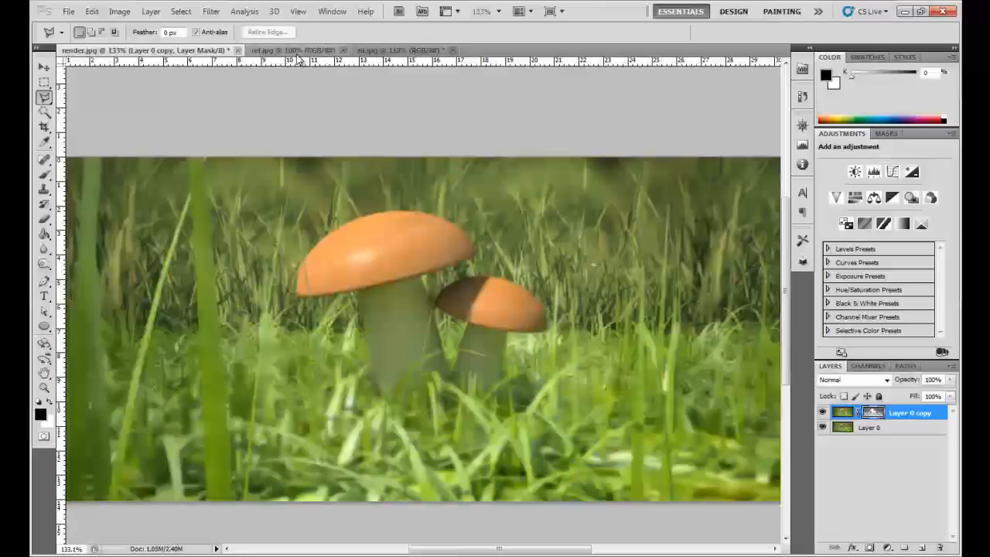
- Check the zd.jpg depth image, and delete the layer mask of Layer 0 copy in render.jpg without applying it
click(400, 49)
key(ctrl+d)
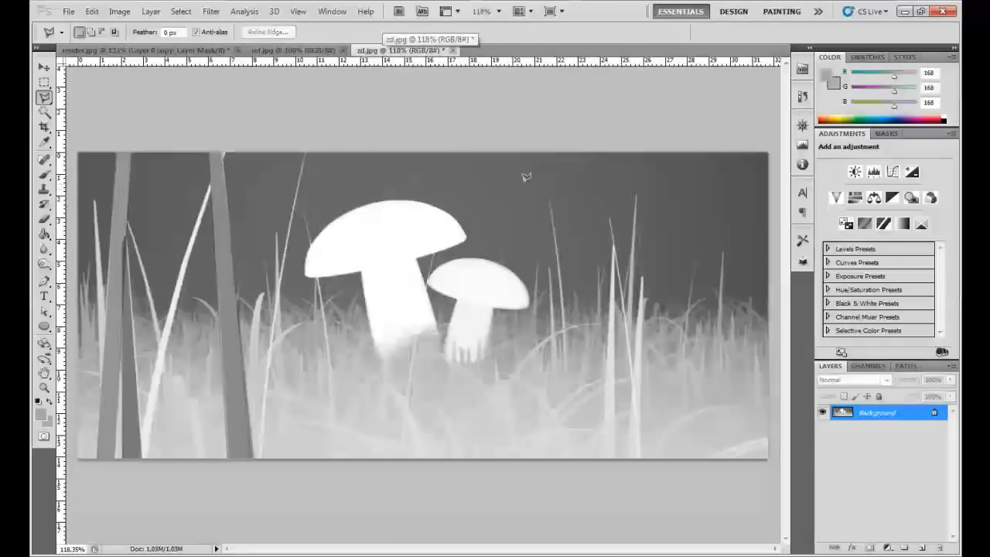
click(195, 50)
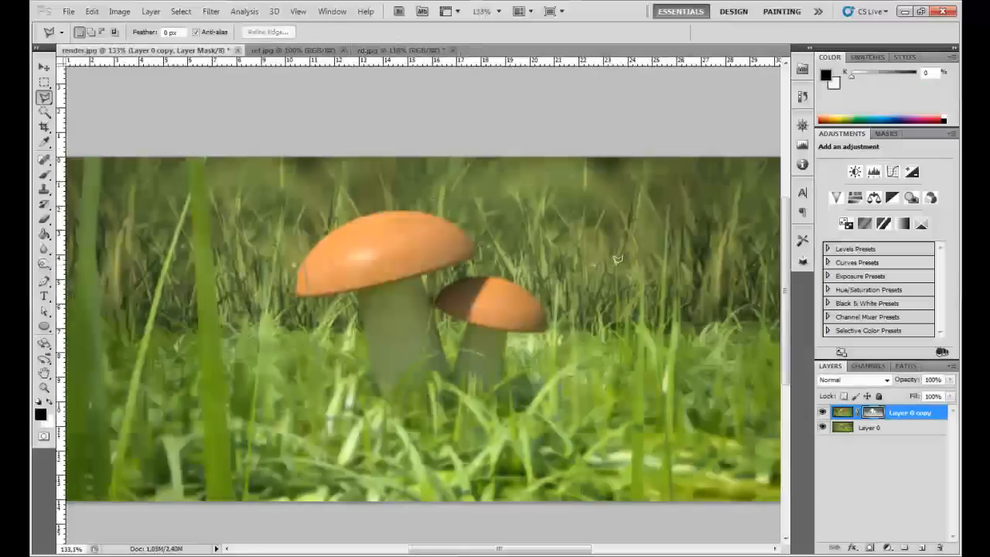
drag(876, 413, 936, 541)
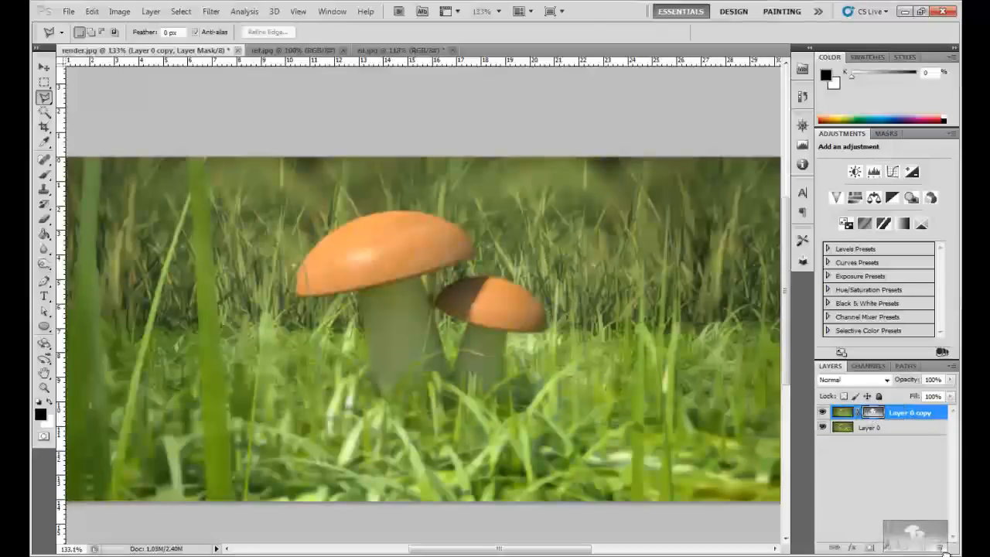
drag(942, 547, 942, 547)
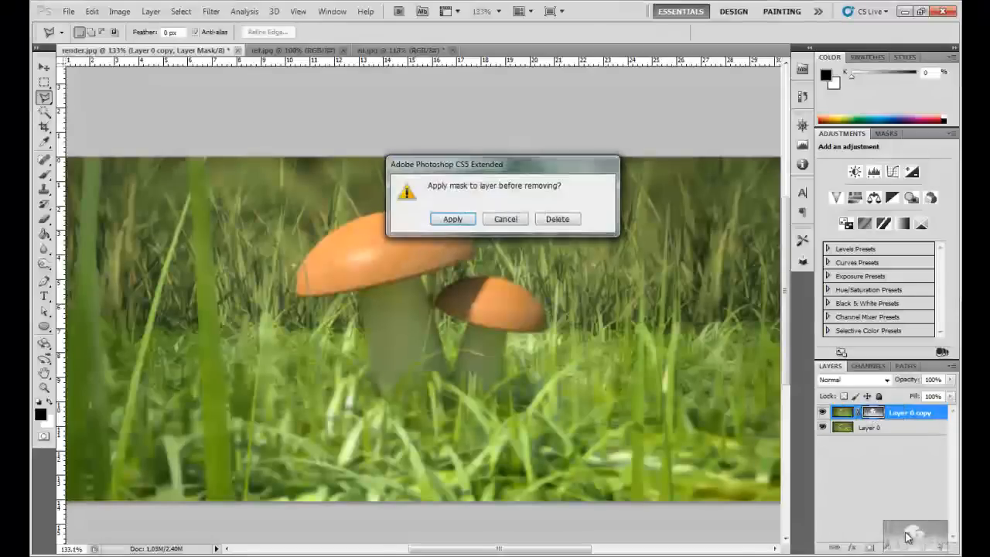
click(556, 219)
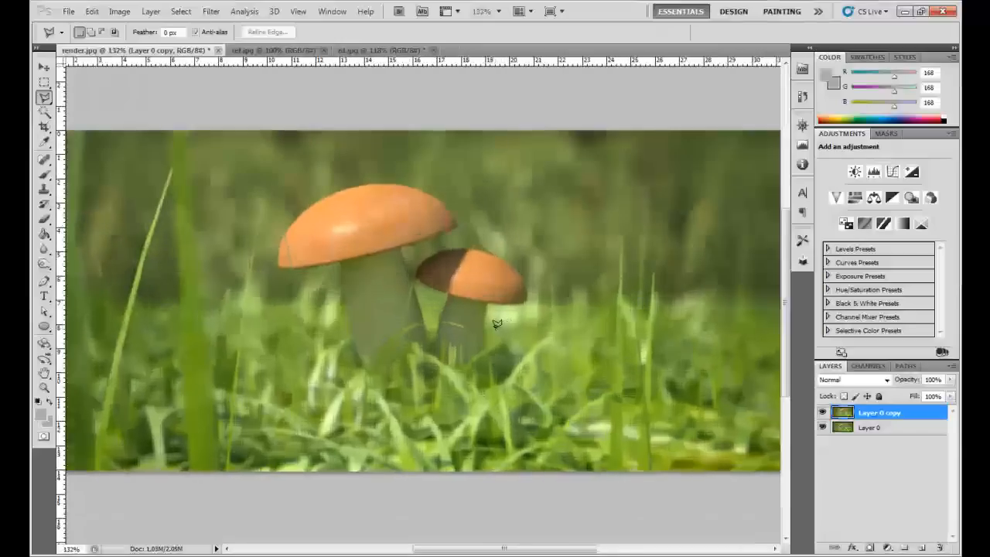
- Inspect the blurred mushroom image at actual size and closer in around the caps and stems
key(z)
right_click(468, 310)
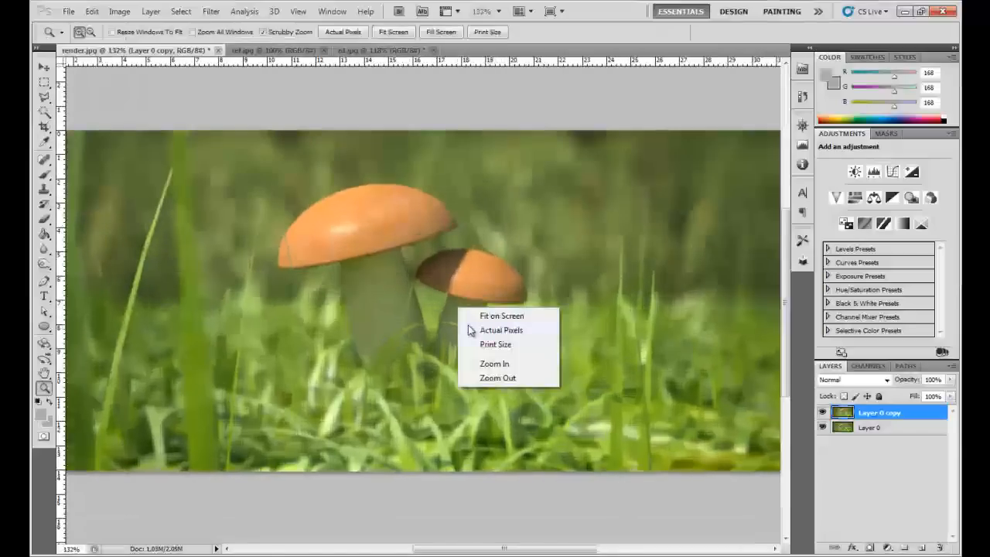
click(488, 325)
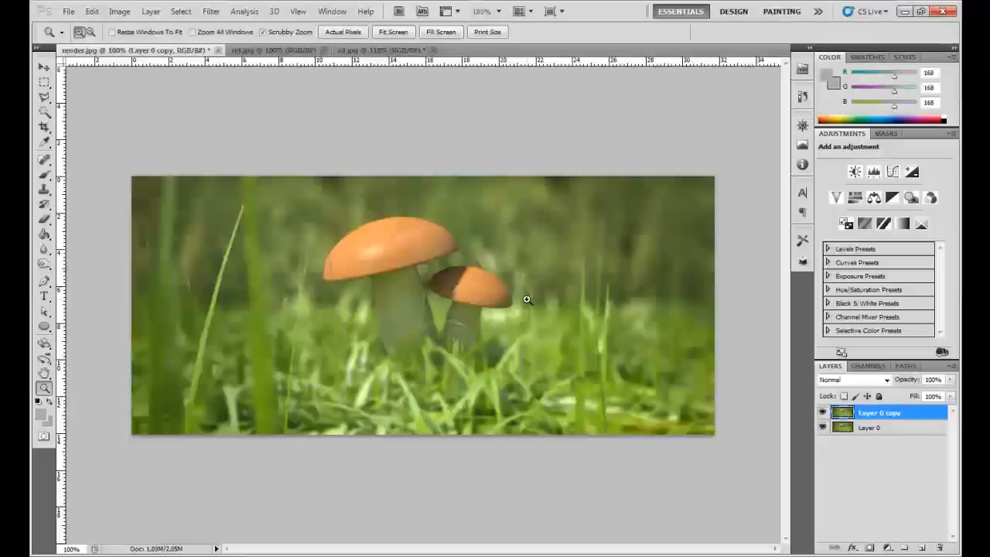
drag(526, 299, 513, 299)
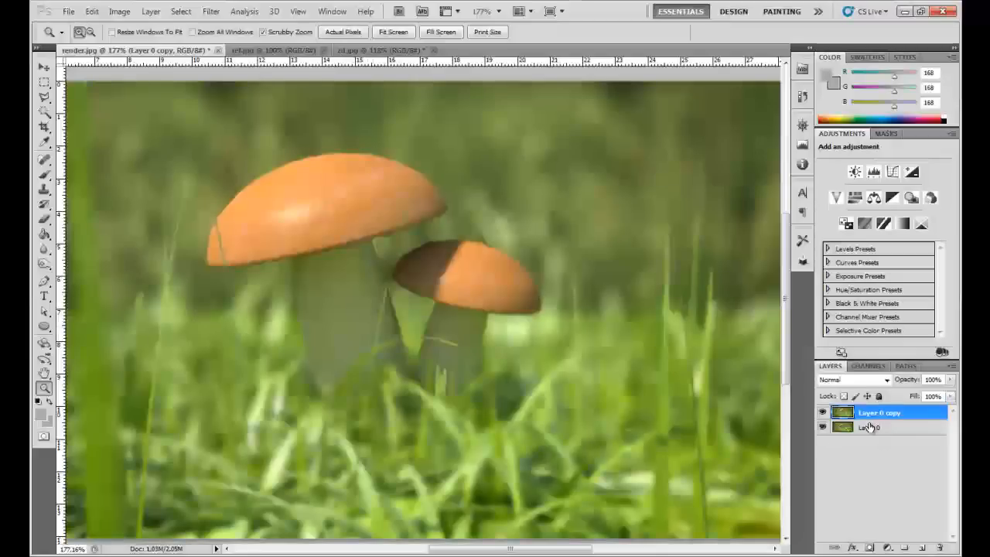
scroll(316, 349, down, 3)
drag(316, 349, 379, 328)
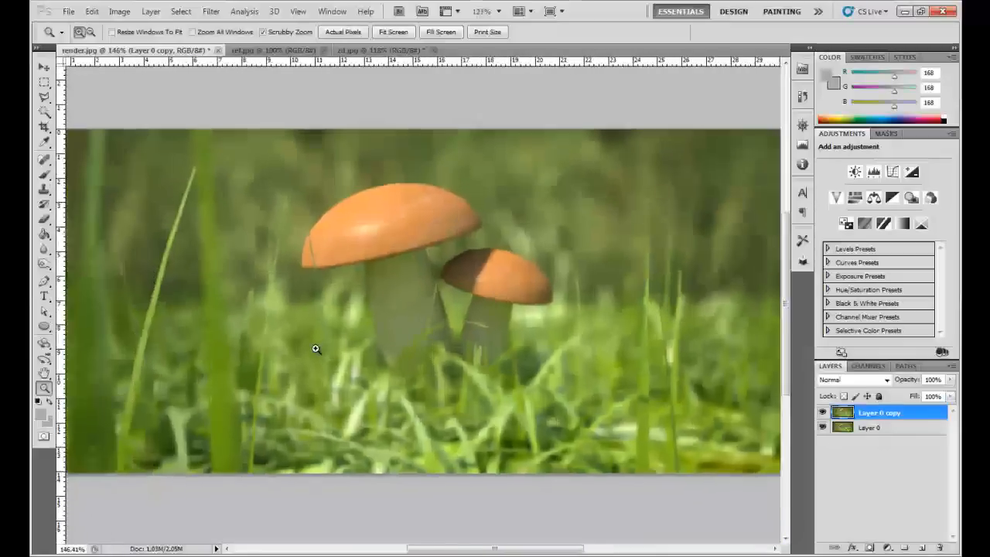
scroll(377, 324, up, 4)
mouse_move(416, 253)
mouse_down()
mouse_move(407, 307)
mouse_move(422, 305)
mouse_move(432, 276)
mouse_move(429, 354)
mouse_up()
key(l)
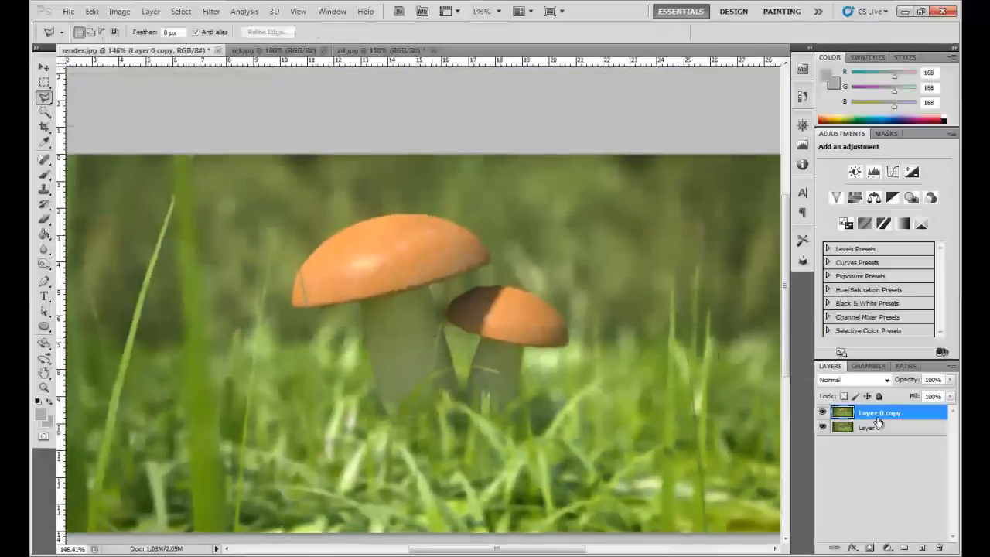
- Compare the image with and without Layer 0 copy by switching its visibility, leaving it shown
click(824, 413)
click(824, 414)
click(824, 414)
click(824, 414)
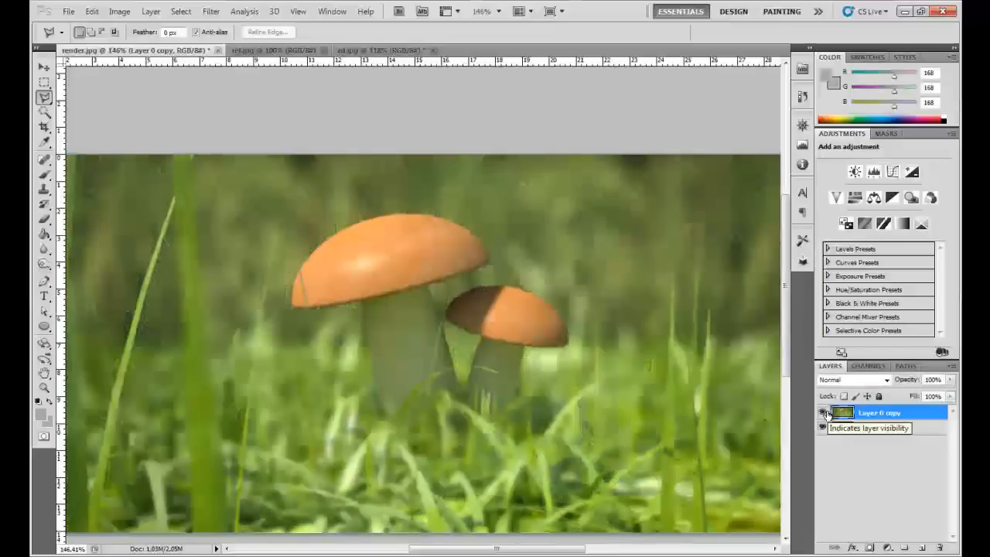
click(825, 413)
click(824, 413)
- Erase the blur on Layer 0 copy over the large mushroom's cap with a 56 px Eraser
key(e)
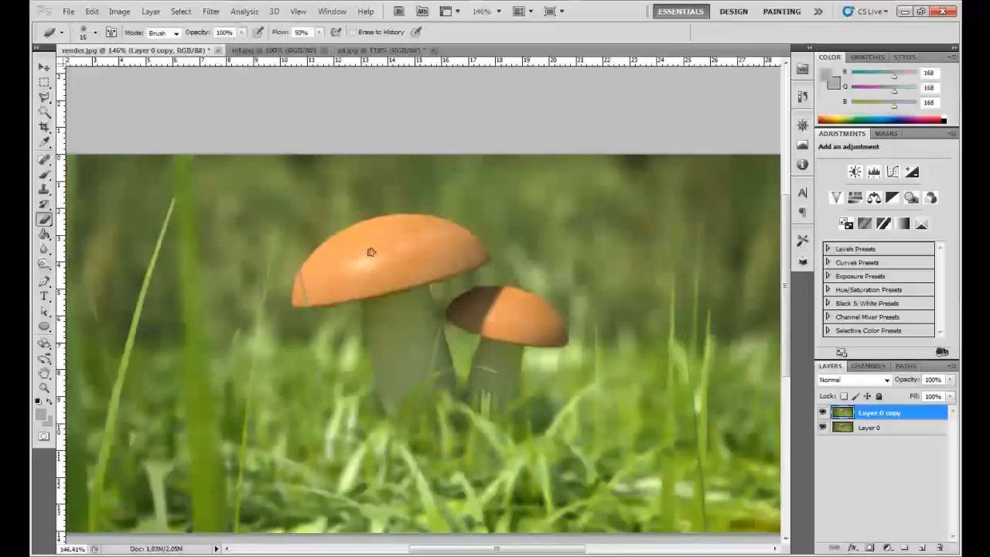
right_click(378, 246)
mouse_move(449, 266)
mouse_down()
mouse_move(486, 264)
mouse_move(455, 267)
mouse_up()
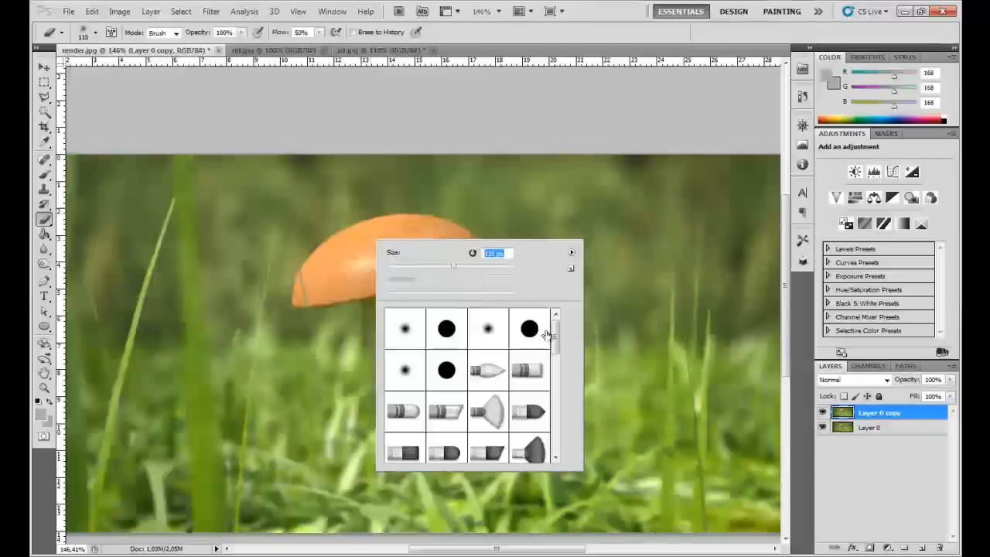
click(595, 41)
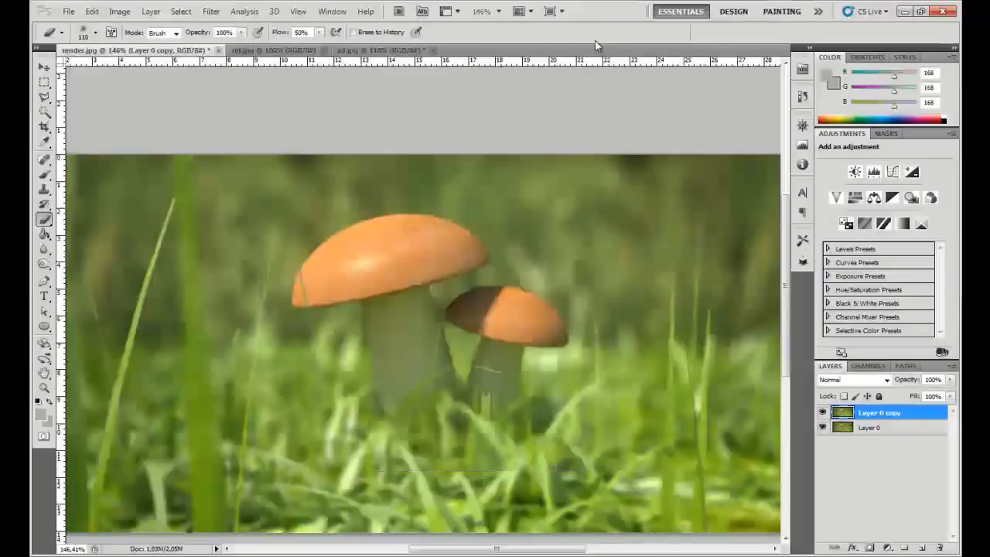
scroll(415, 241, up, 6)
right_click(430, 265)
drag(490, 294, 475, 294)
click(403, 254)
click(517, 270)
click(546, 320)
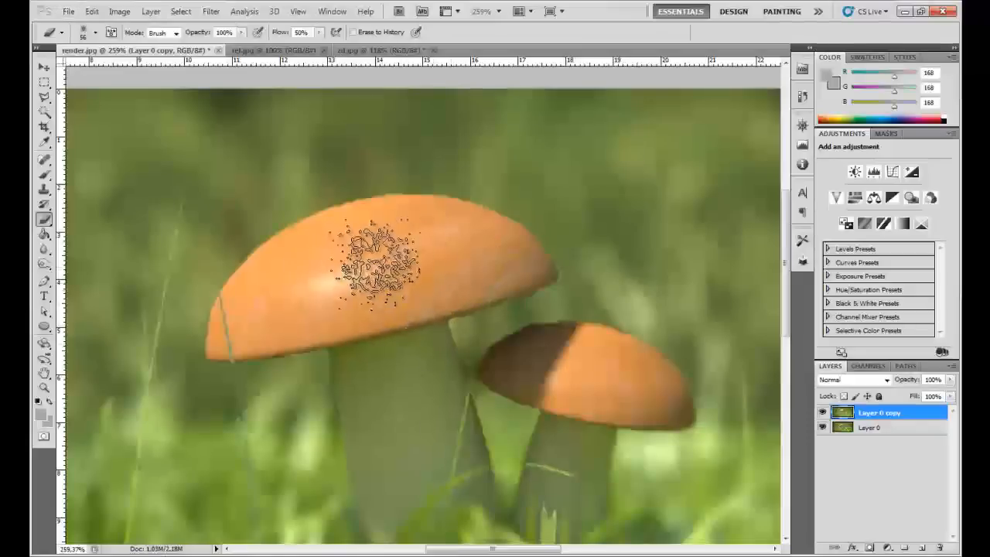
- Switch the Eraser to a soft round 63 px tip with 0% hardness and 74% opacity
key(space)
drag(397, 395, 354, 256)
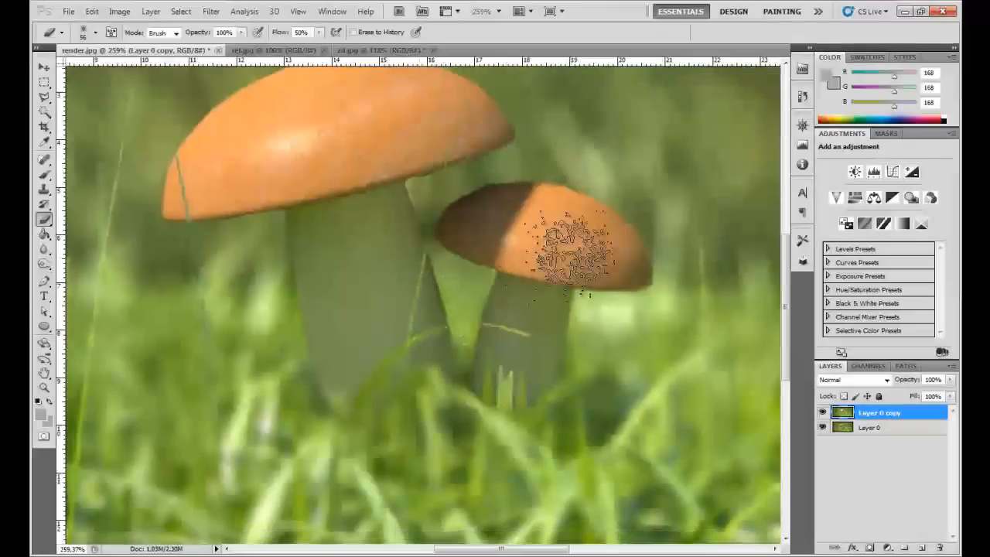
right_click(546, 280)
click(602, 363)
drag(585, 329, 558, 330)
drag(593, 302, 596, 302)
click(575, 255)
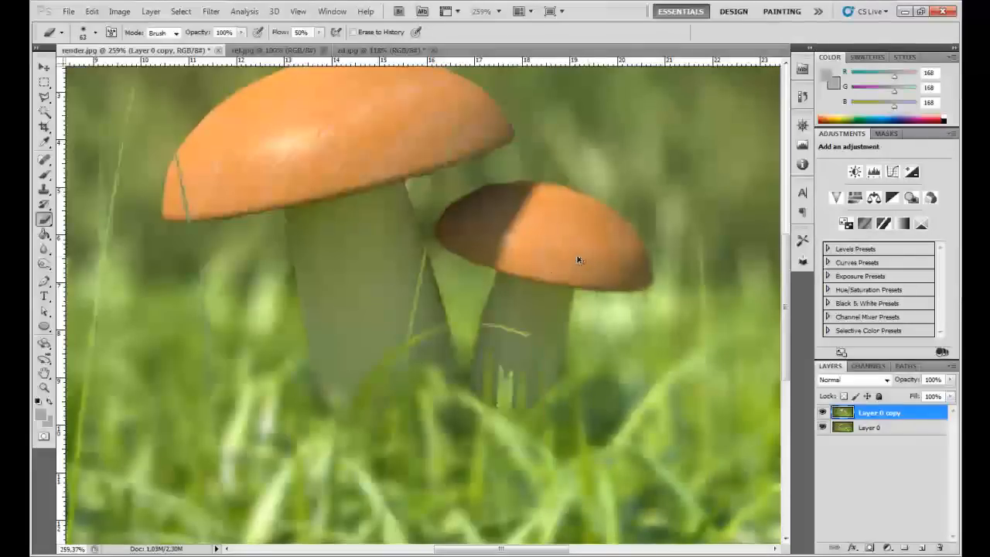
drag(208, 38, 190, 43)
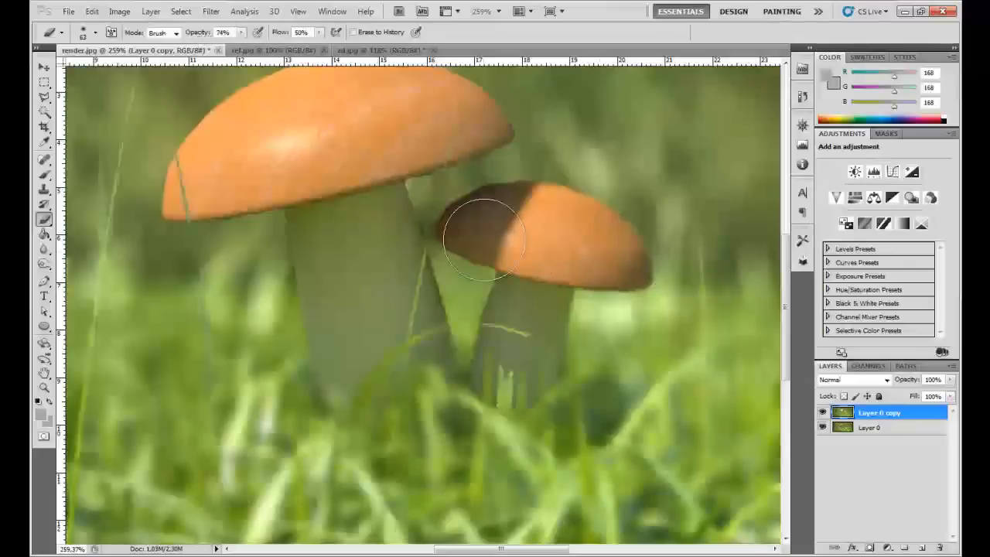
- Erase the blur over the small mushroom and the grass at the stems' base, with the Eraser size set to 76 px
right_click(491, 240)
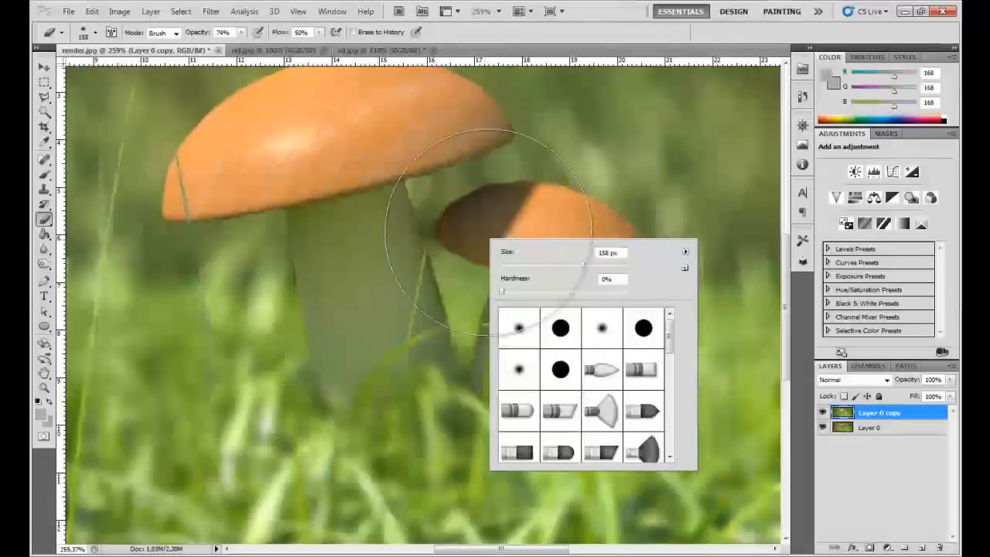
click(481, 236)
right_click(537, 239)
click(596, 264)
mouse_move(587, 282)
mouse_down()
mouse_move(606, 286)
mouse_move(583, 254)
mouse_move(482, 227)
mouse_move(495, 240)
mouse_up()
mouse_move(485, 377)
mouse_down()
mouse_move(489, 328)
mouse_move(503, 397)
mouse_move(481, 419)
mouse_move(462, 398)
mouse_move(474, 382)
mouse_move(453, 362)
mouse_move(414, 355)
mouse_move(390, 334)
mouse_move(349, 376)
mouse_move(316, 375)
mouse_move(293, 337)
mouse_move(279, 353)
mouse_move(363, 378)
mouse_move(512, 386)
mouse_move(593, 350)
mouse_up()
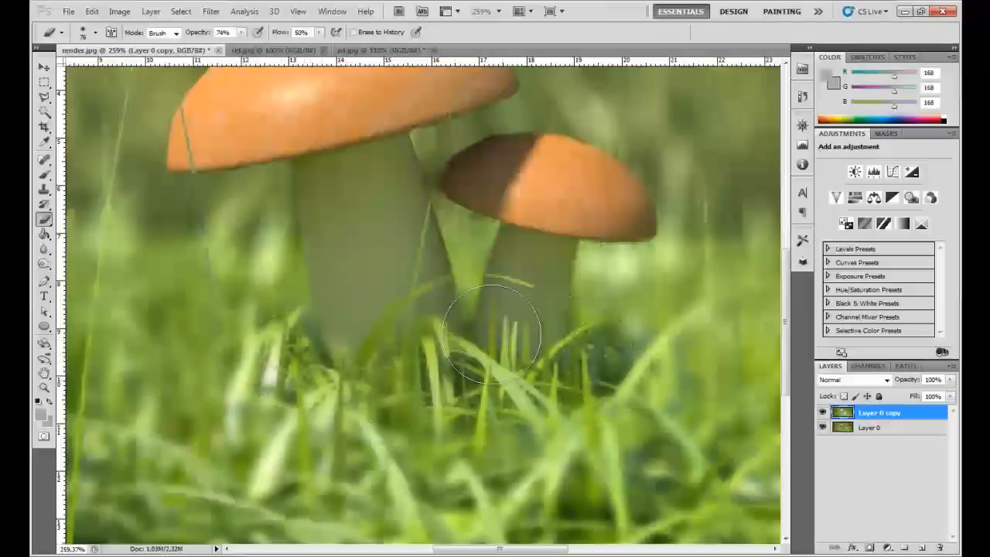
- Set the Eraser opacity to 100% and erase more blur from the grass between the two stems
key(z)
right_click(422, 307)
click(463, 343)
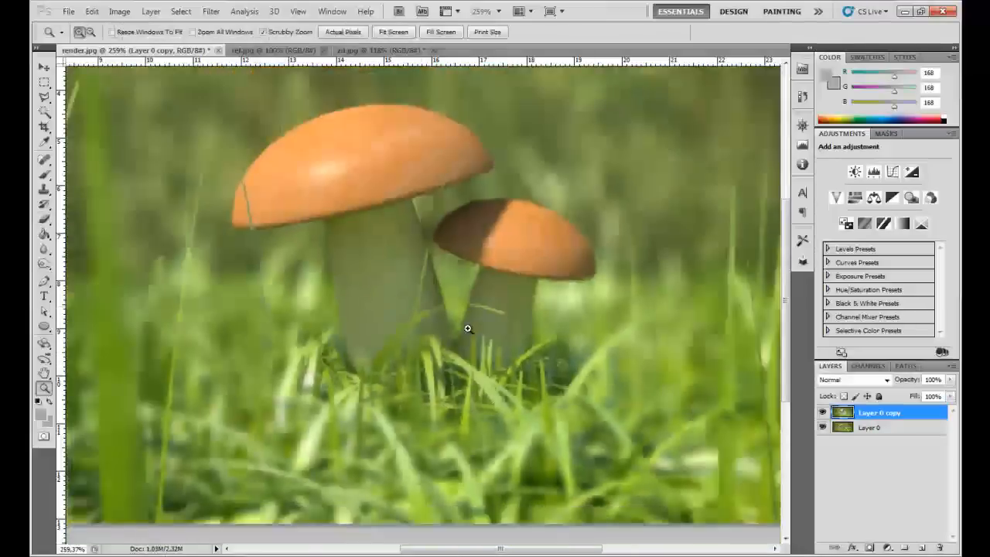
drag(387, 365, 438, 378)
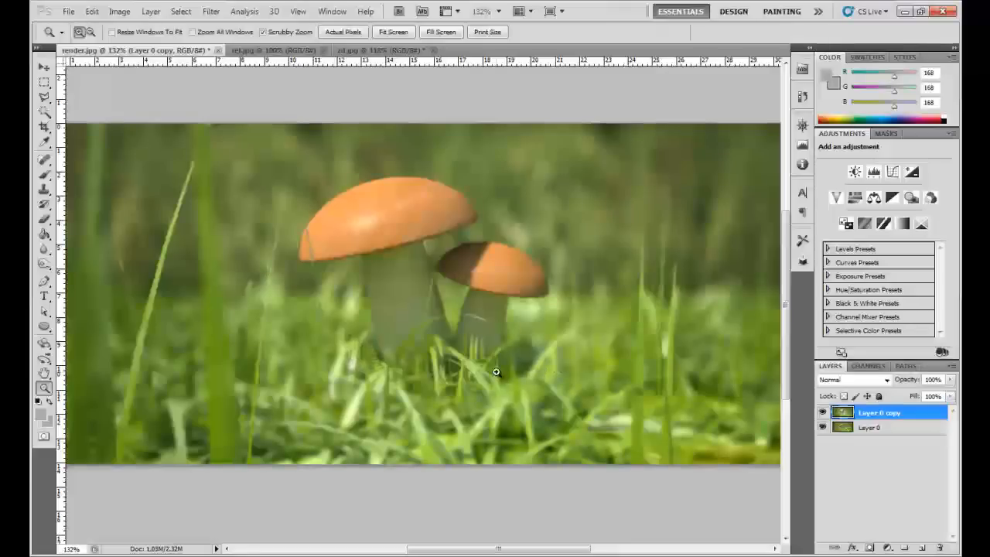
drag(424, 335, 447, 353)
key(b)
right_click(466, 319)
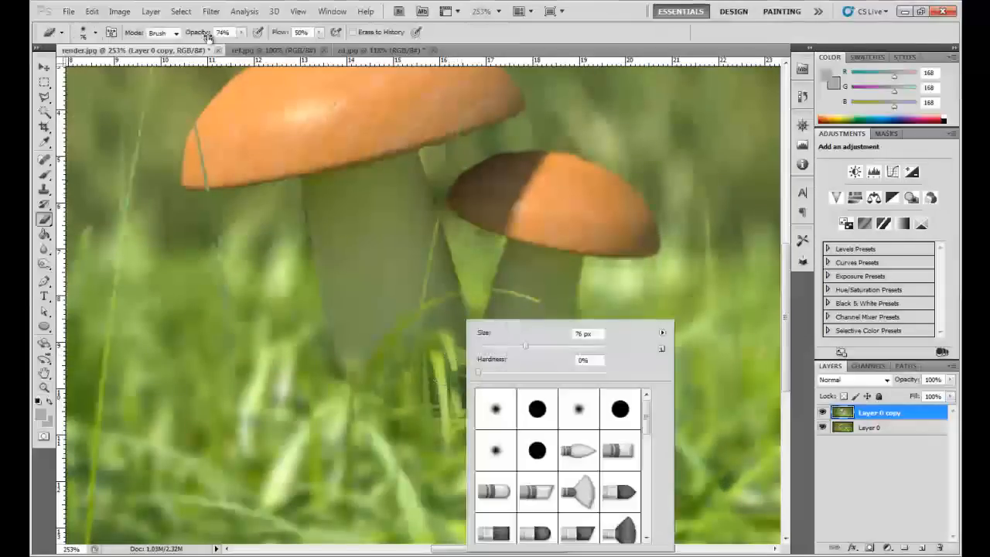
drag(208, 37, 221, 38)
mouse_move(509, 358)
mouse_down()
mouse_move(431, 381)
mouse_move(378, 374)
mouse_move(433, 380)
mouse_move(438, 345)
mouse_move(501, 417)
mouse_move(363, 407)
mouse_move(322, 377)
mouse_move(477, 402)
mouse_up()
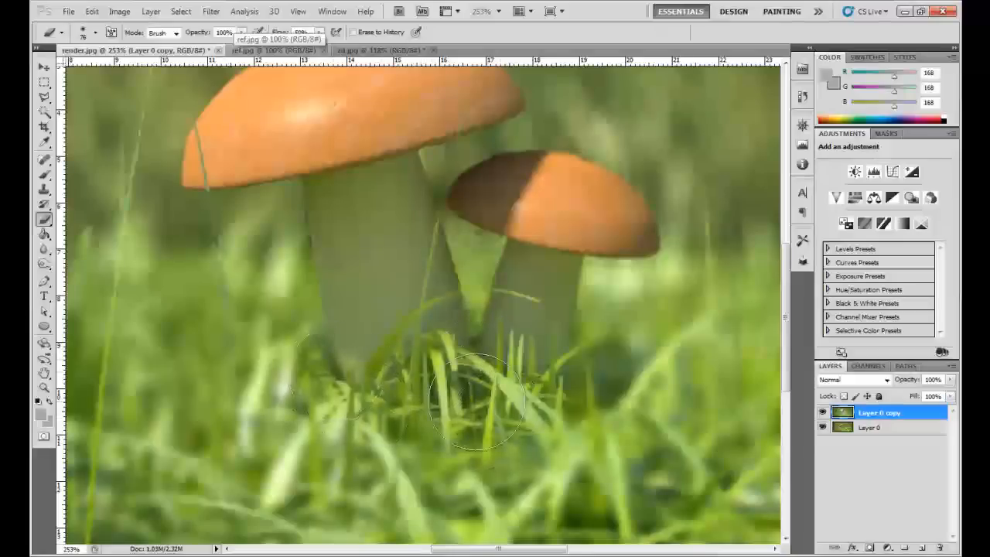
- Erase the remaining blur from the grass beside the small stem and along the foot of the large mushroom
key(z)
right_click(457, 356)
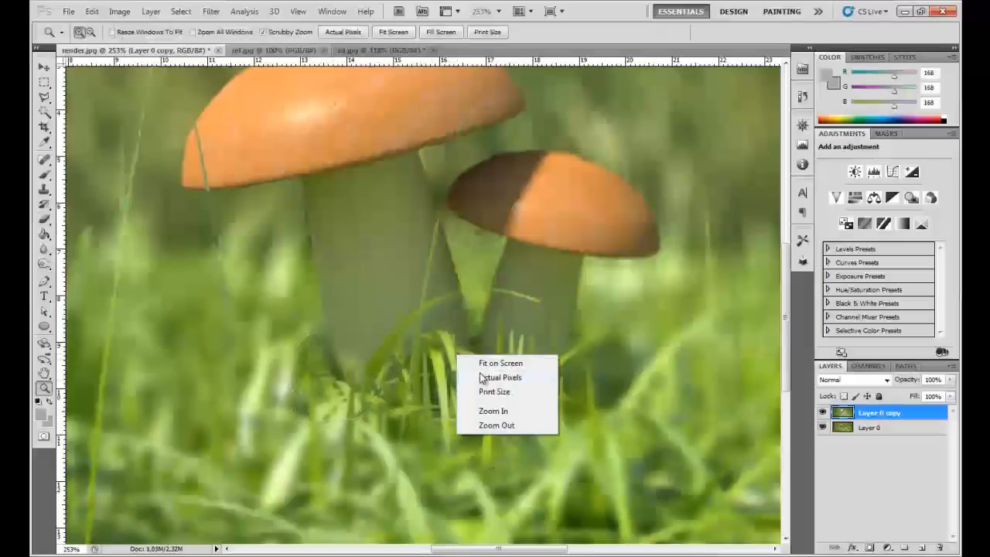
click(499, 378)
drag(521, 355, 519, 358)
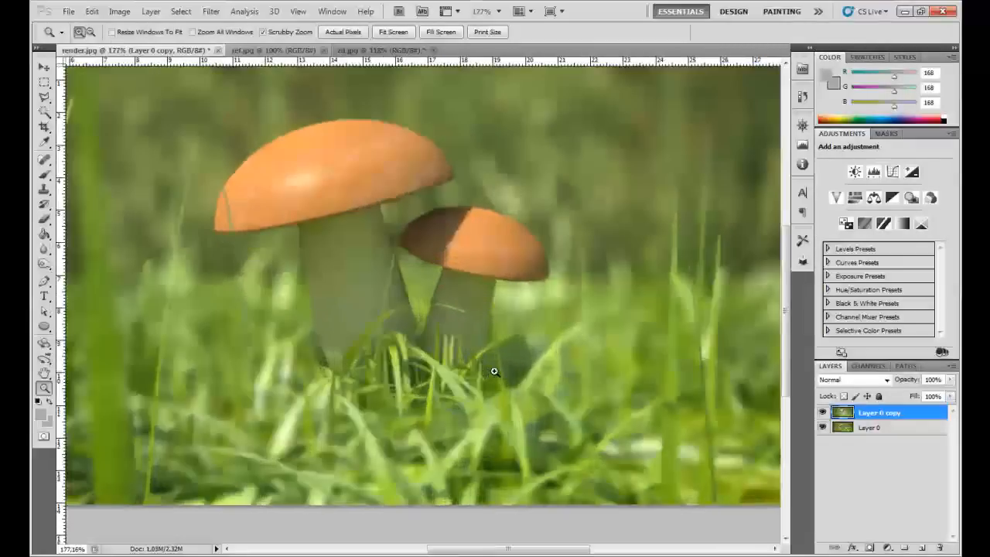
key(e)
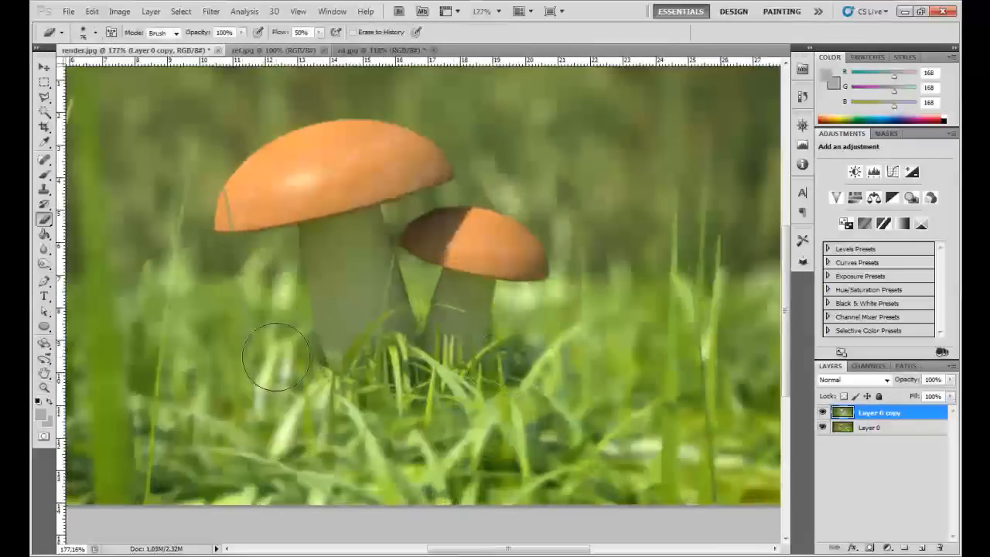
mouse_move(313, 362)
mouse_down()
mouse_move(305, 372)
mouse_move(340, 402)
mouse_move(390, 421)
mouse_move(427, 392)
mouse_up()
- Set the opacity of Layer 0 copy to 96%
key(z)
right_click(428, 326)
click(447, 336)
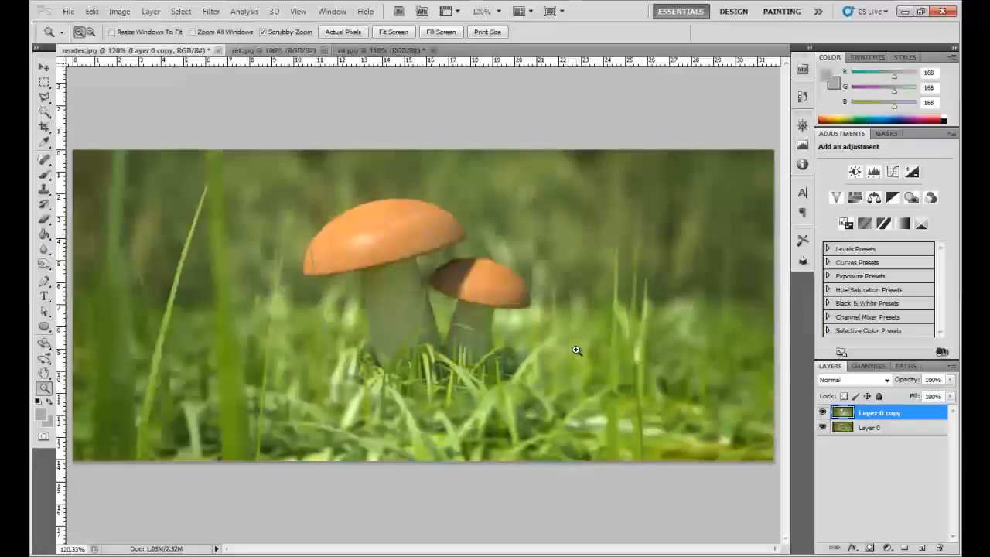
alt+click(334, 329)
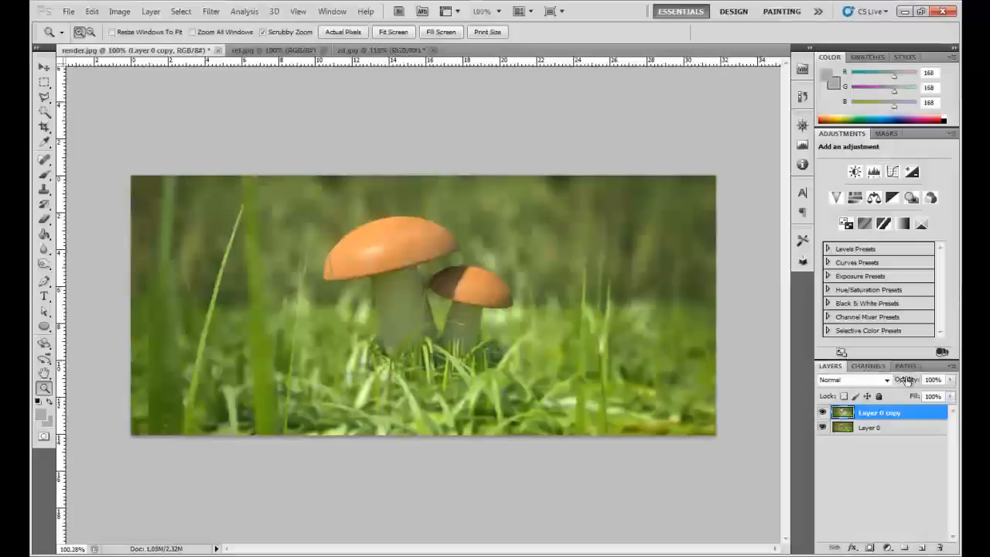
drag(511, 309, 561, 313)
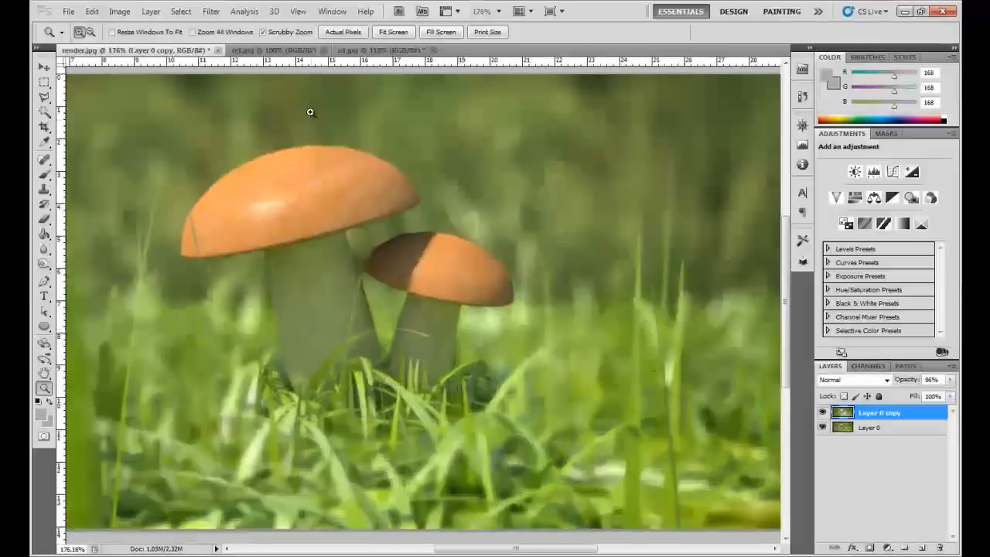
- Switch to zd.jpg and place the white mushrooms on a separate layer above the Background
click(379, 50)
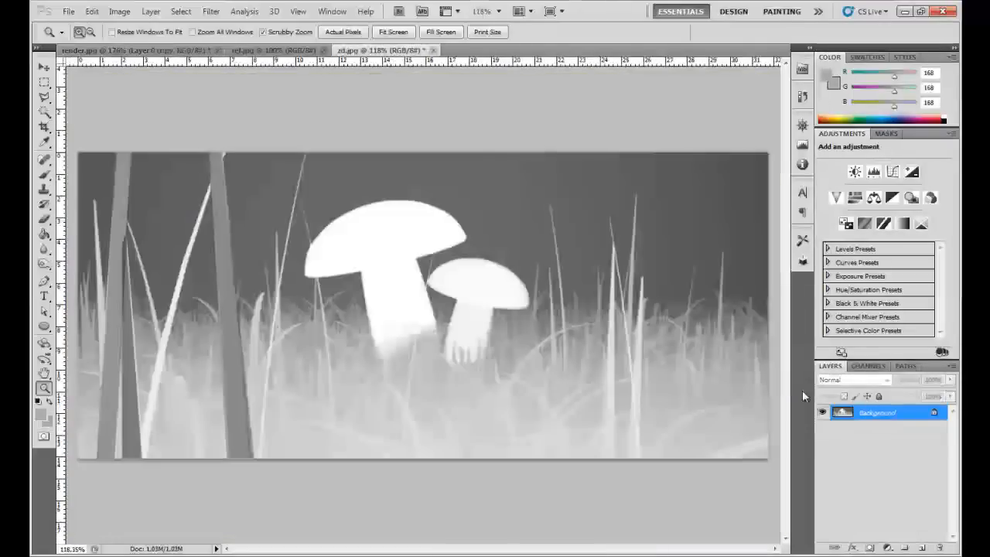
key(ctrl+a)
key(ctrl+d)
key(ctrl+a)
key(ctrl+v)
- Load the mushroom outline of Layer 1 as a selection and save it as a new channel named Mush in zd.jpg
click(865, 425)
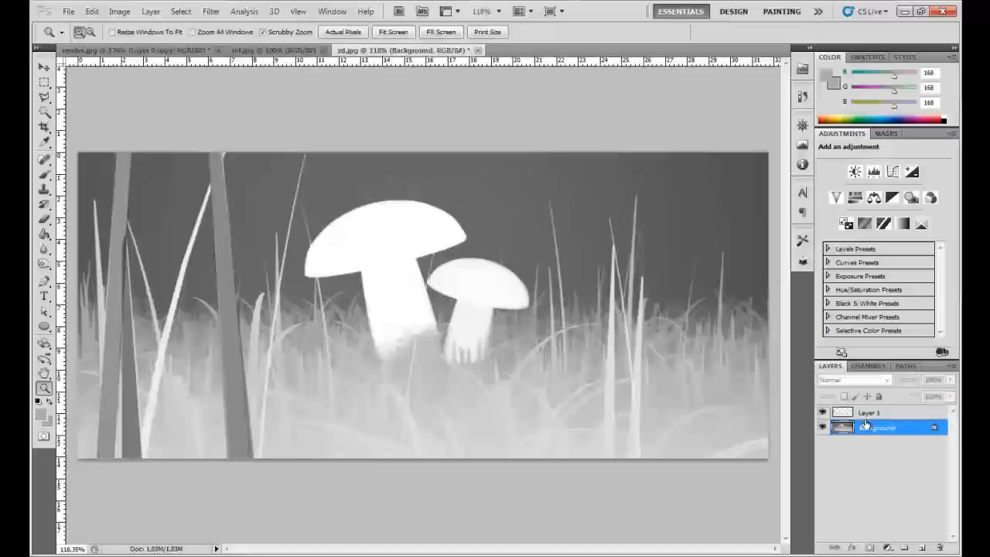
click(851, 412)
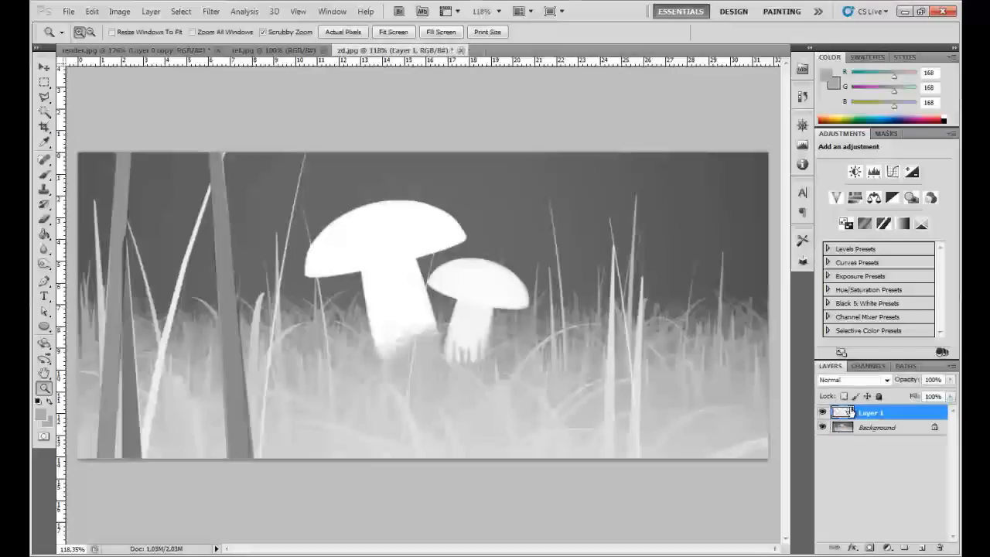
ctrl+click(848, 412)
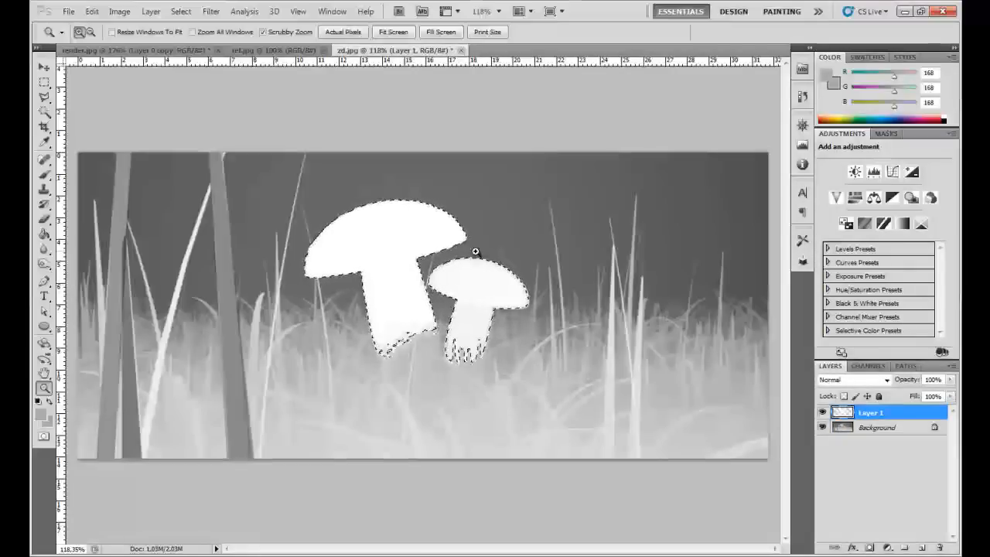
click(183, 12)
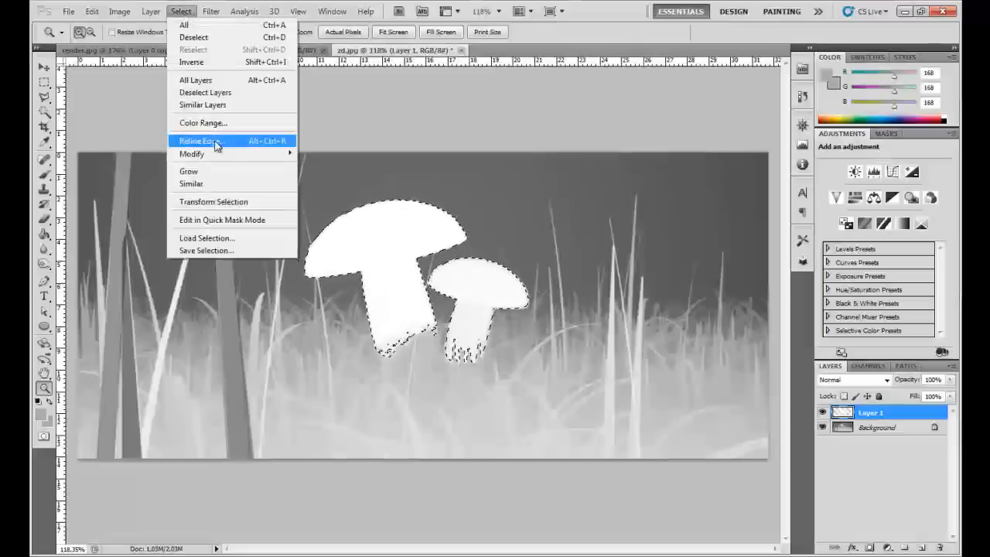
click(205, 250)
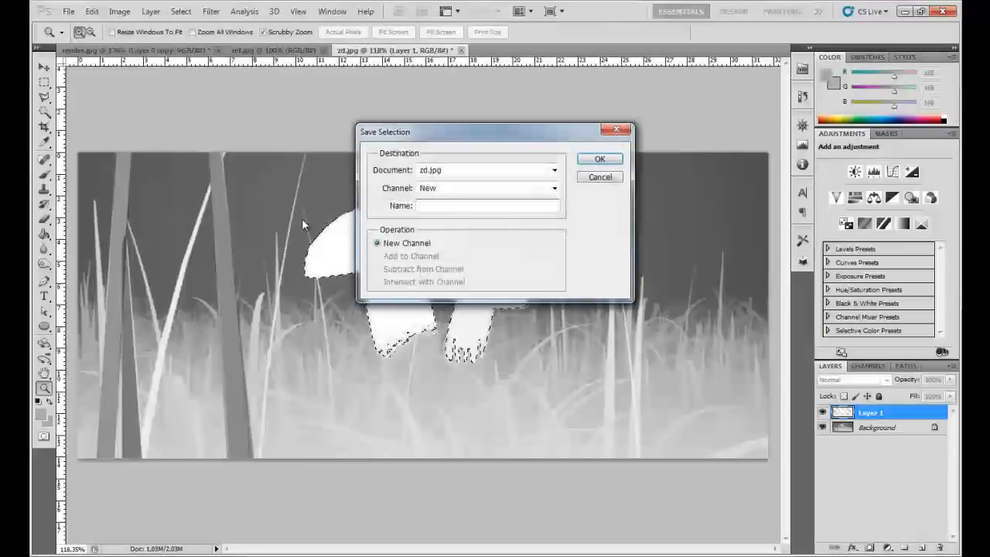
text(Mush)
key(Return)
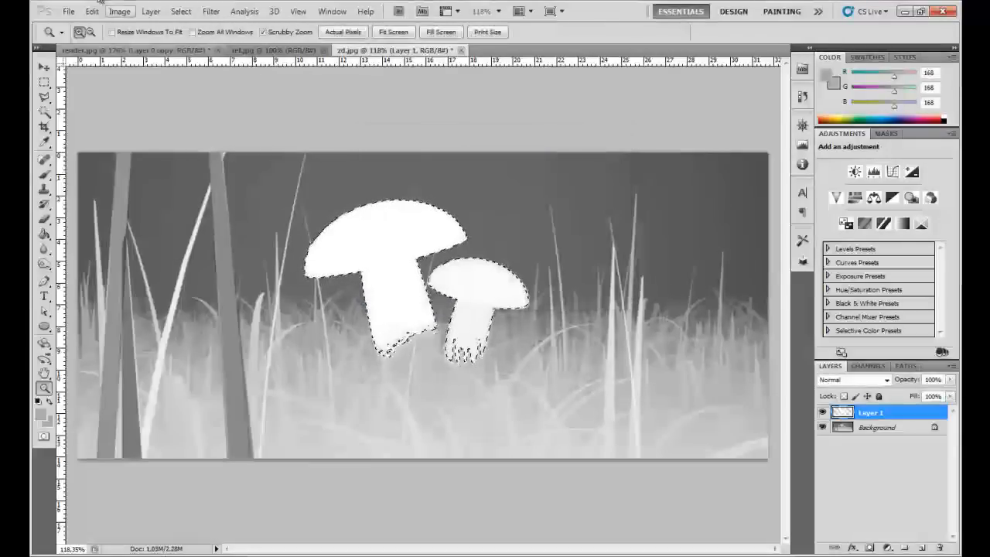
- Switch to render.jpg and load the Mush channel from zd.jpg as a new selection on Layer 0 copy
click(133, 50)
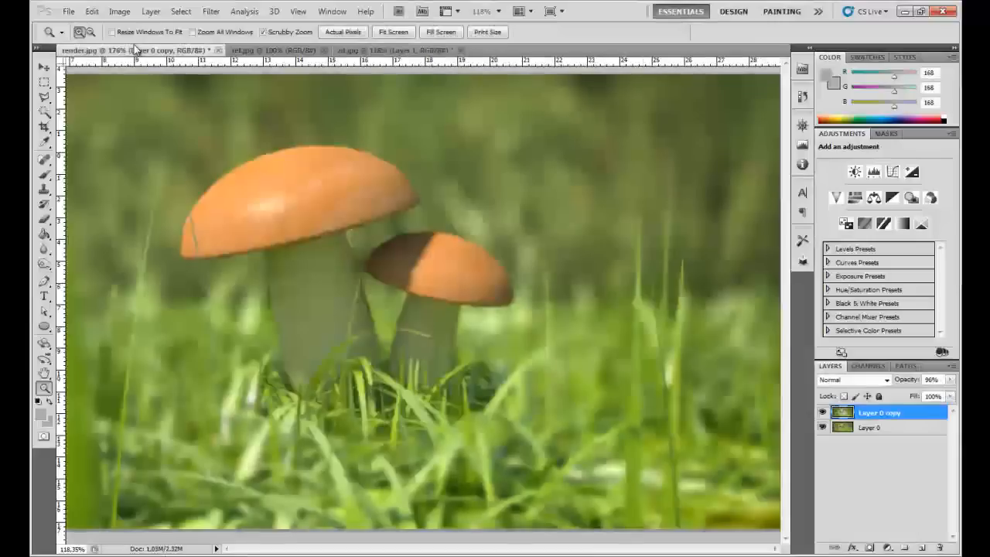
click(181, 11)
click(199, 236)
click(541, 172)
click(490, 192)
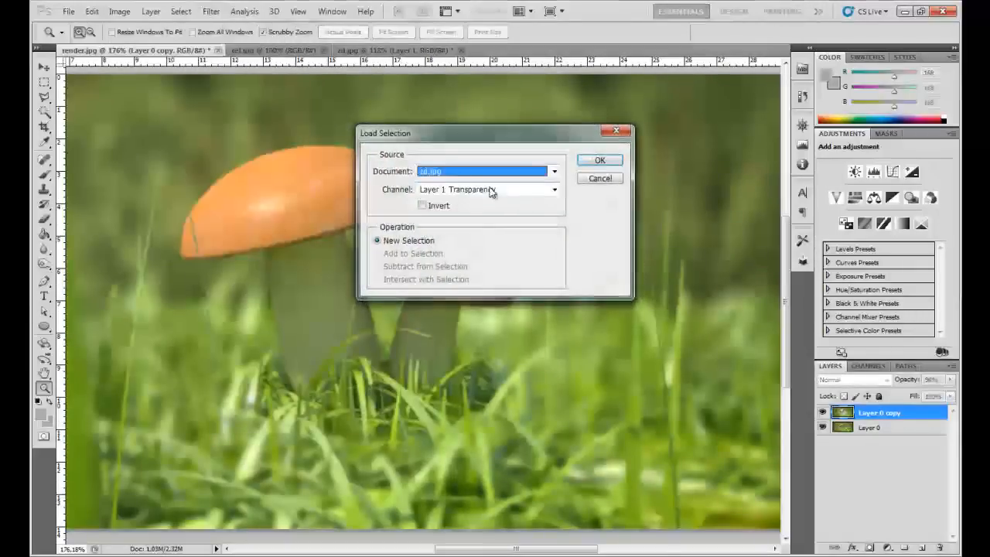
click(492, 192)
click(460, 221)
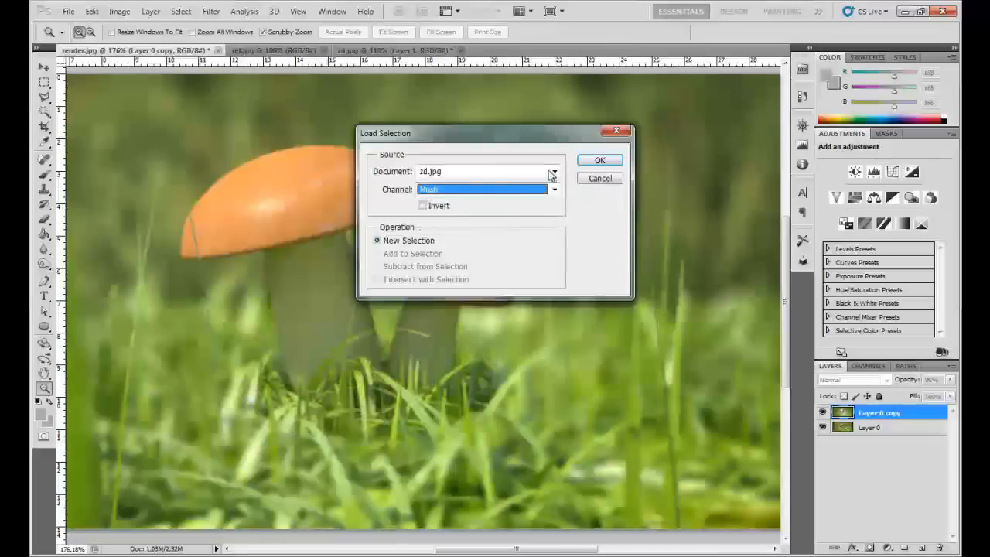
click(598, 160)
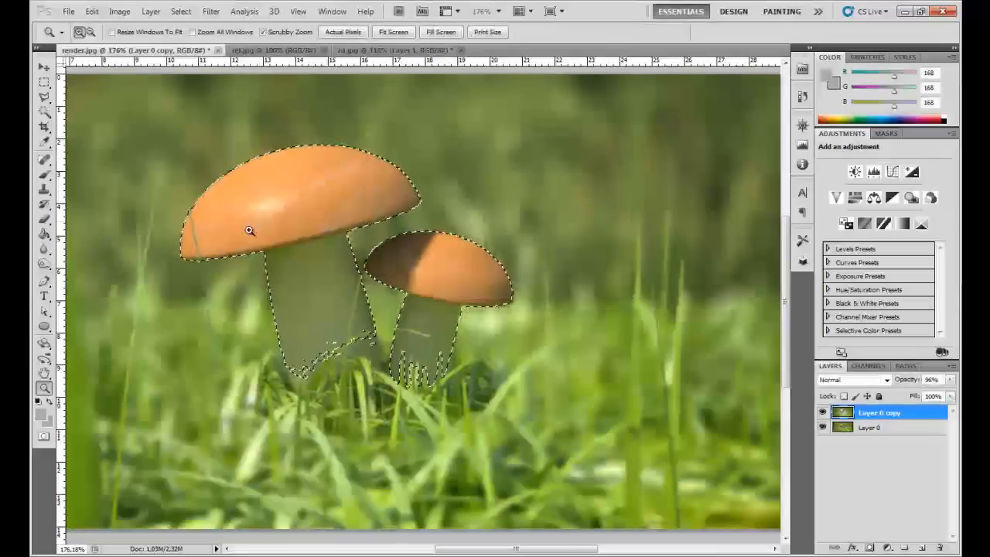
- Sharpen the selected mushrooms on Layer 0 copy, clear the selection and view the image at 100%
scroll(347, 309, up, 1)
drag(341, 233, 409, 260)
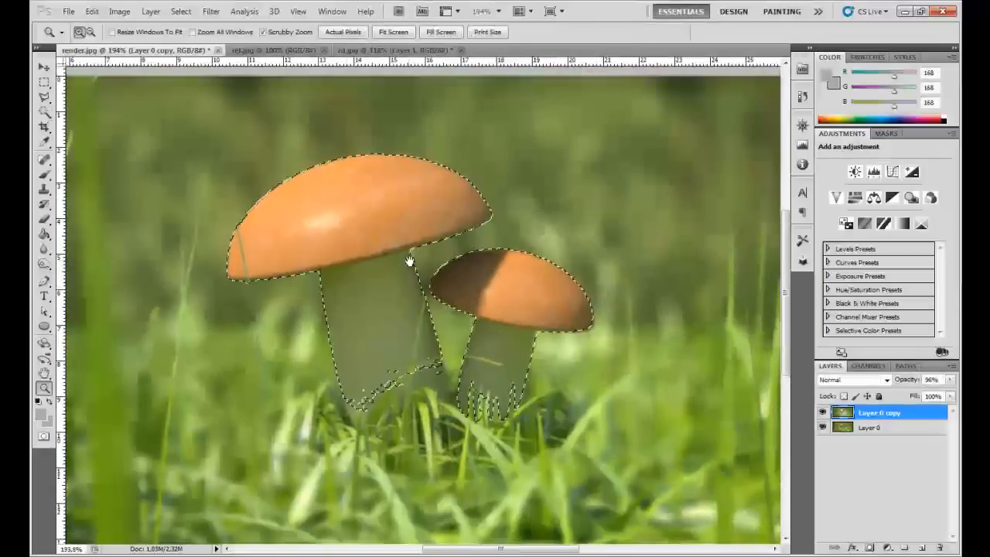
click(211, 10)
mouse_move(325, 203)
click(390, 206)
key(ctrl+d)
right_click(452, 263)
click(461, 252)
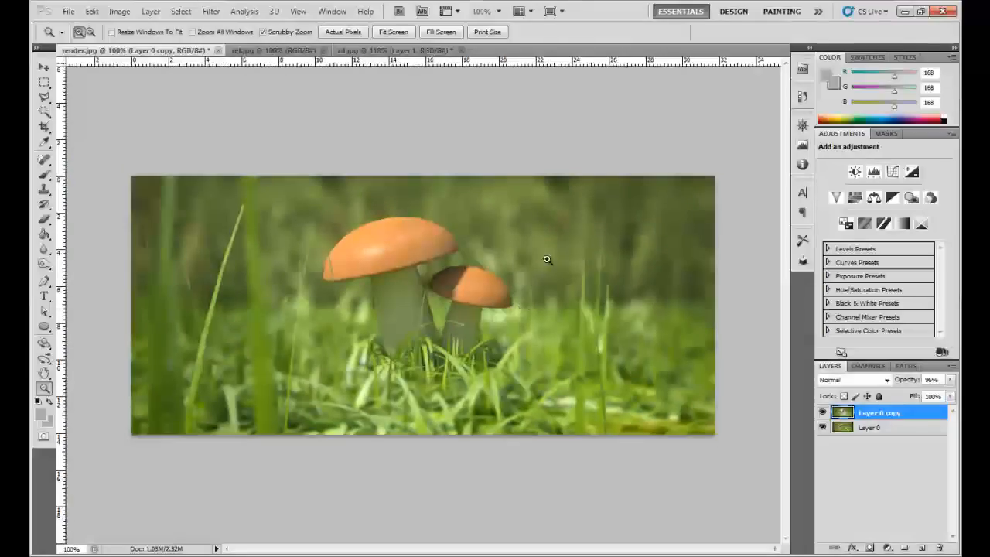
- Compare the image with Layer 0 hidden and shown beneath Layer 0 copy
key(ctrl+z)
key(ctrl+z)
alt+click(823, 424)
alt+click(822, 428)
alt+click(822, 428)
alt+click(822, 428)
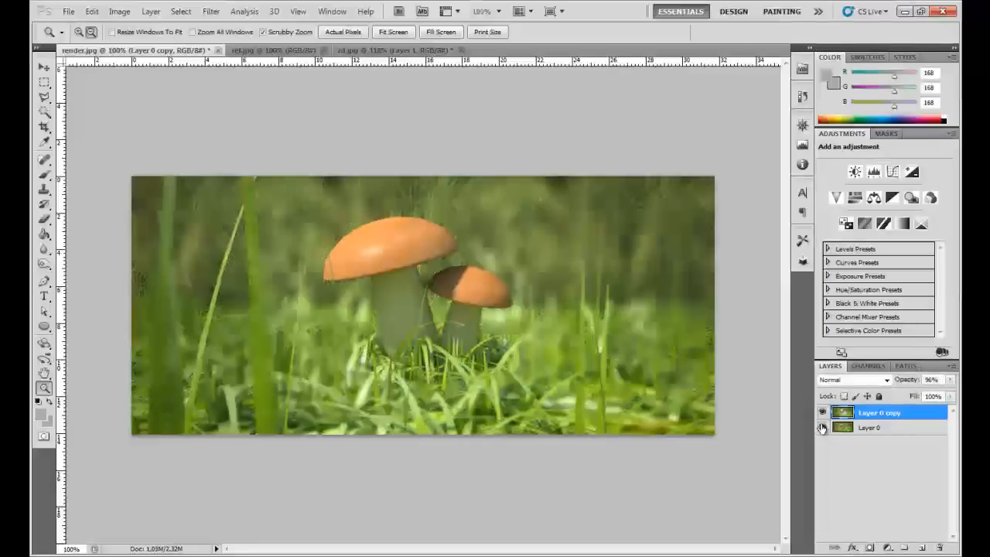
- Crop a narrow strip off both the left and right sides of the image at full height
drag(283, 353, 301, 358)
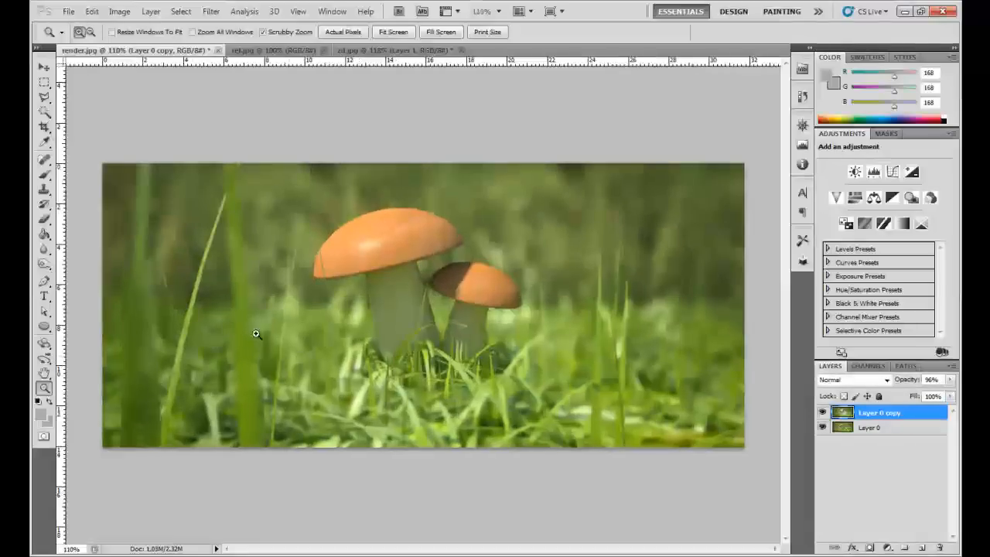
click(44, 127)
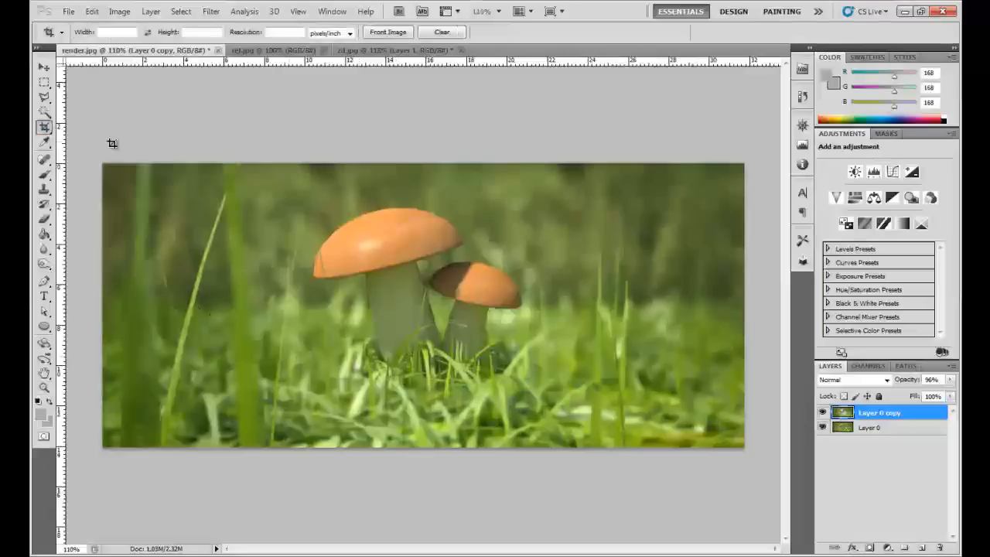
drag(278, 432, 716, 539)
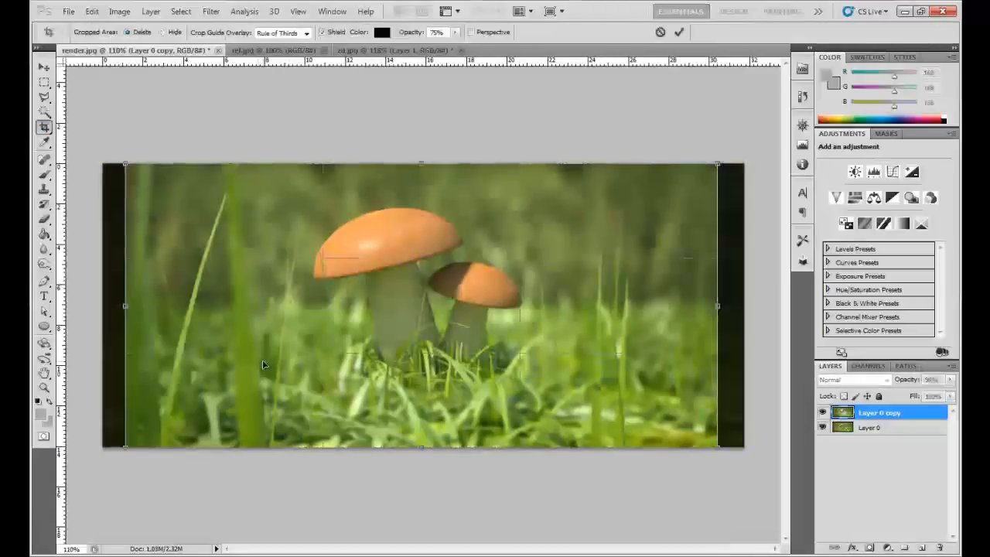
key(Return)
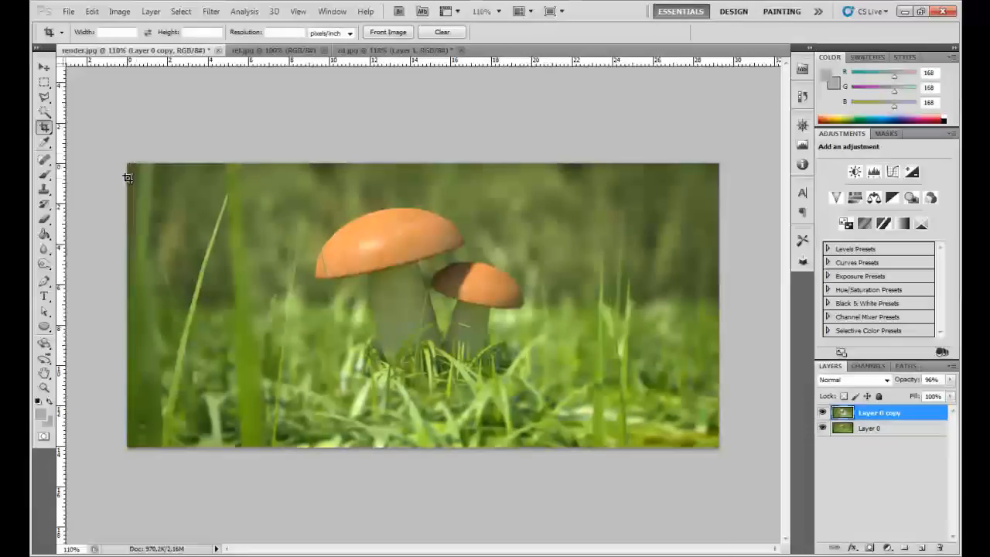
- Crop a strip of grass off the bottom edge of the image, keeping the full width
key(ctrl+a)
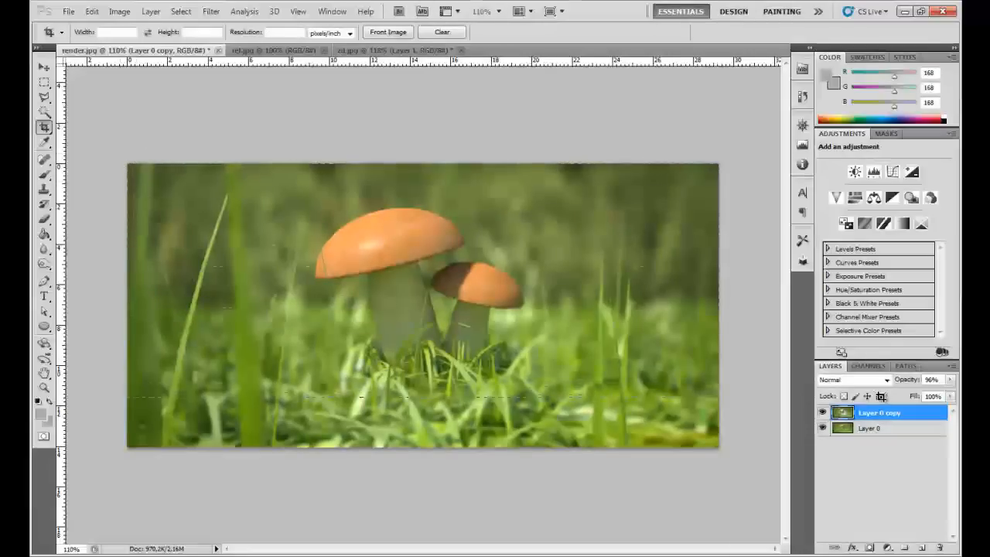
drag(894, 415, 895, 418)
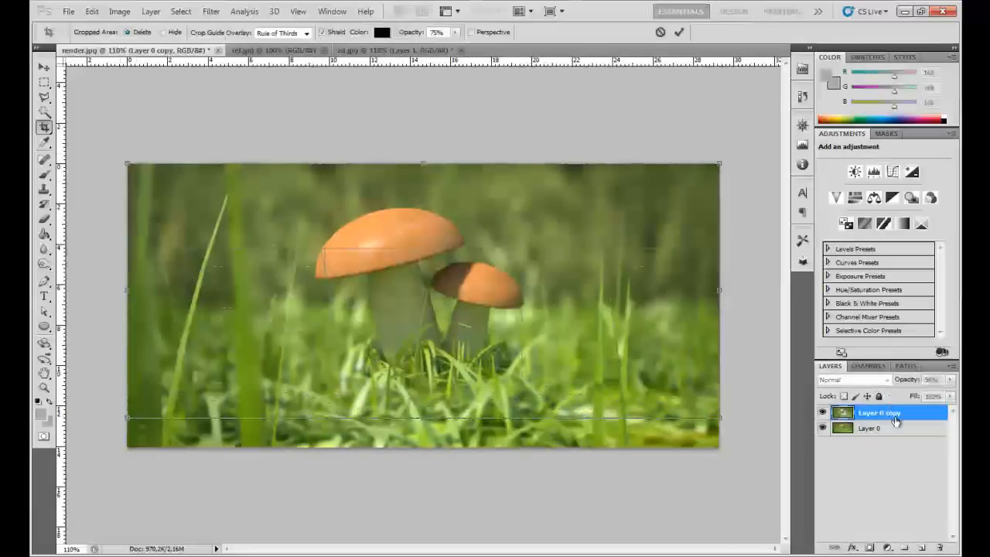
double_click(556, 335)
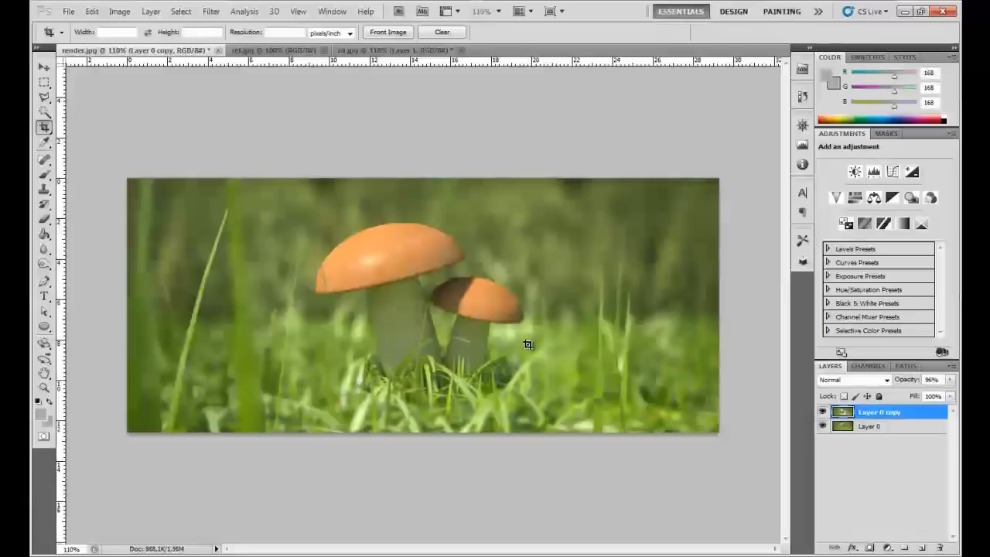
scroll(504, 337, up, 2)
scroll(469, 361, down, 1)
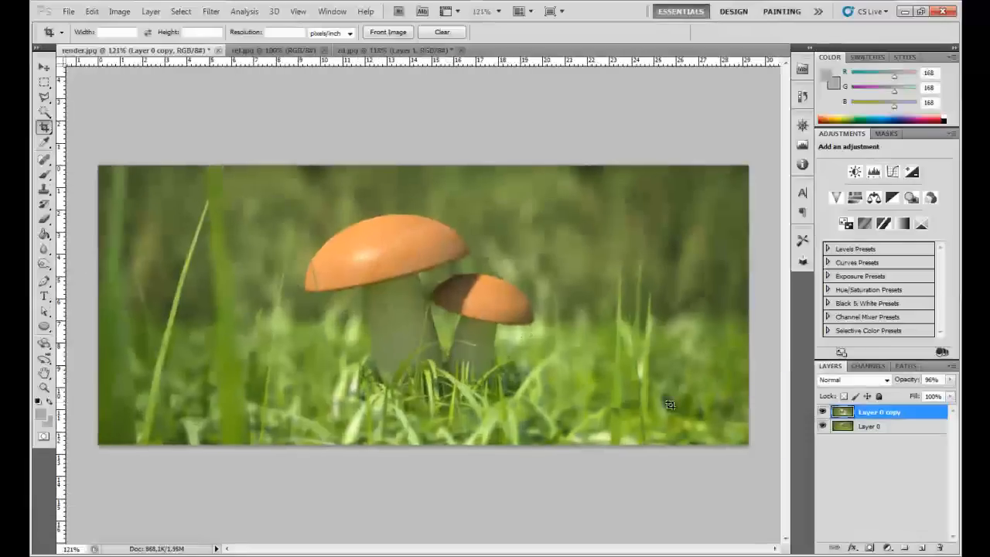
- Group Layer 0 and Layer 0 copy together and hide the group
click(885, 434)
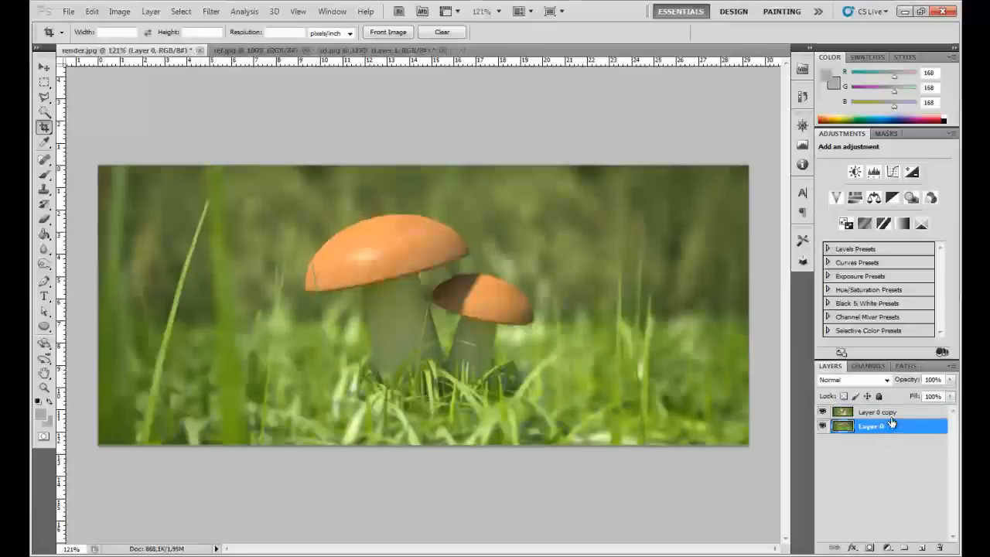
shift+click(890, 417)
key(ctrl+g)
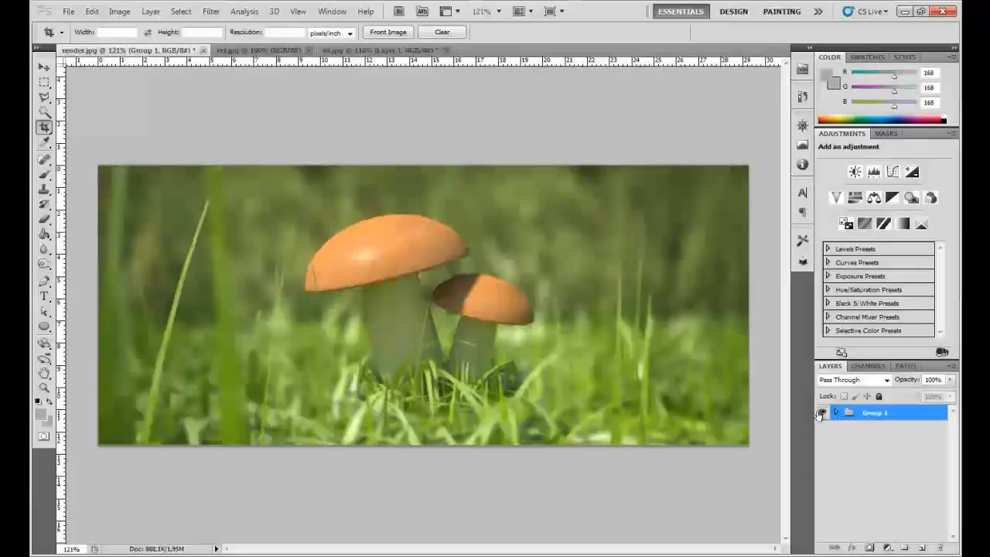
click(822, 412)
- Duplicate Group 1, show the copy and merge it into a single layer while the original group stays hidden
drag(878, 415, 927, 546)
right_click(900, 415)
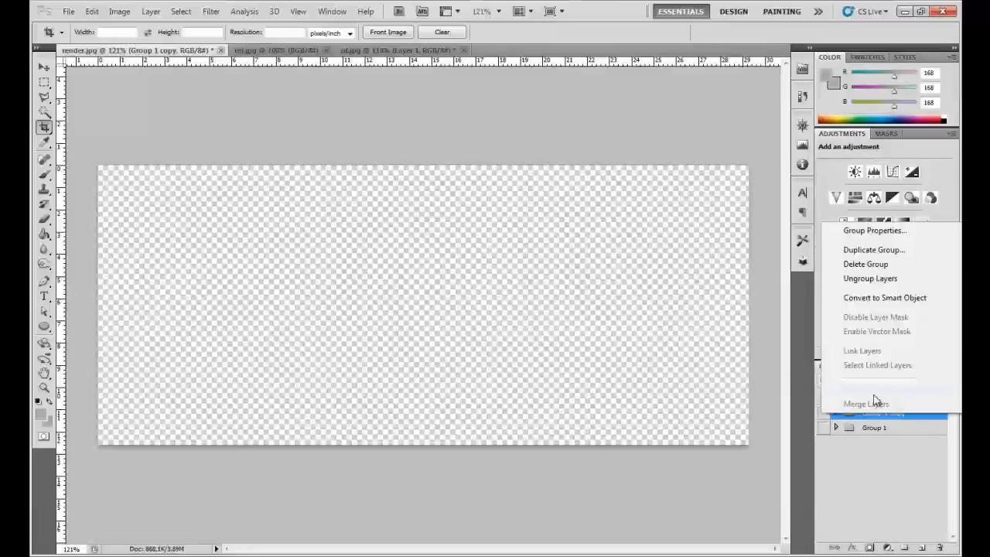
click(815, 413)
click(822, 414)
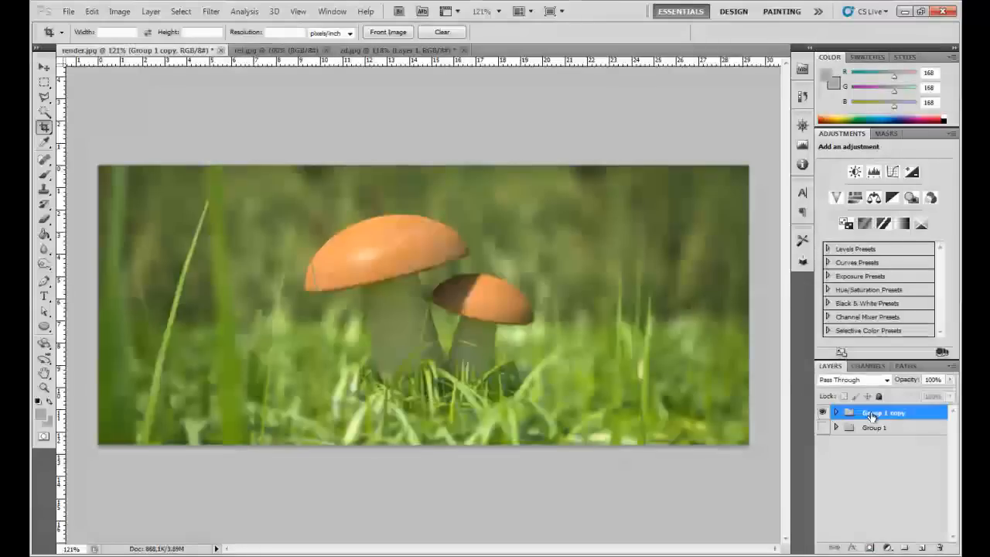
right_click(865, 412)
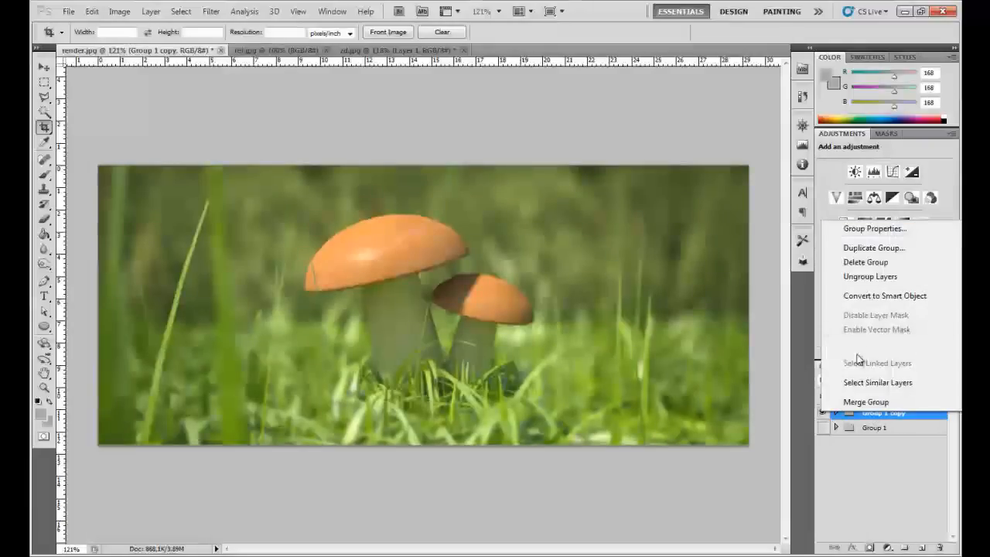
click(896, 429)
right_click(841, 408)
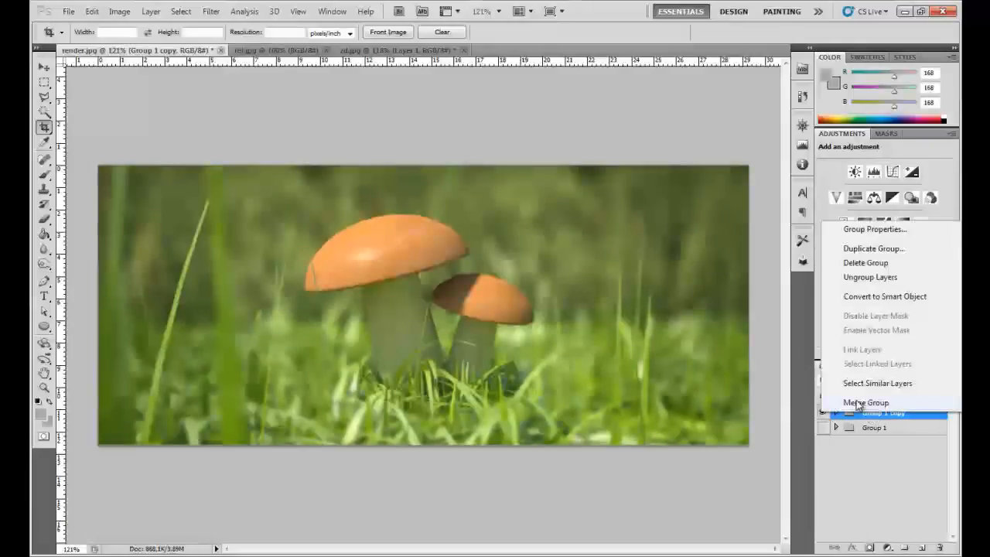
click(849, 402)
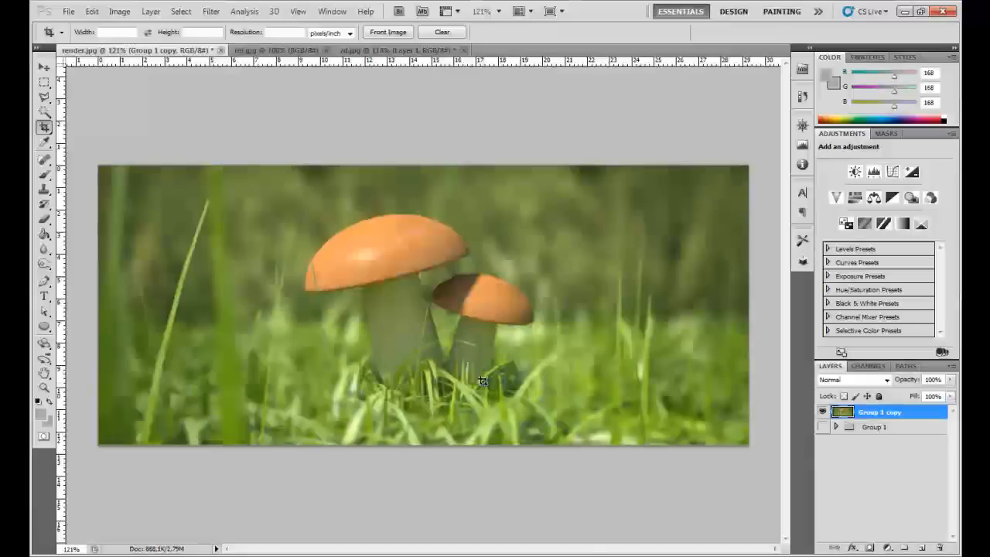
- Add a Curves adjustment above Group 1 copy with an RGB S-curve, mapping input 35 to output 26 and input 214 to 224
scroll(430, 318, up, 1)
scroll(430, 318, down, 2)
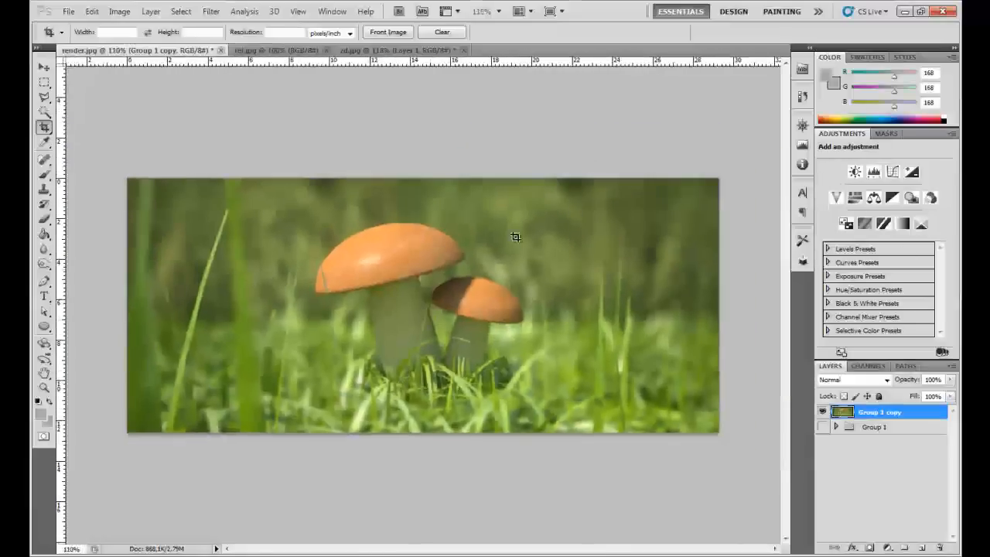
scroll(334, 313, up, 1)
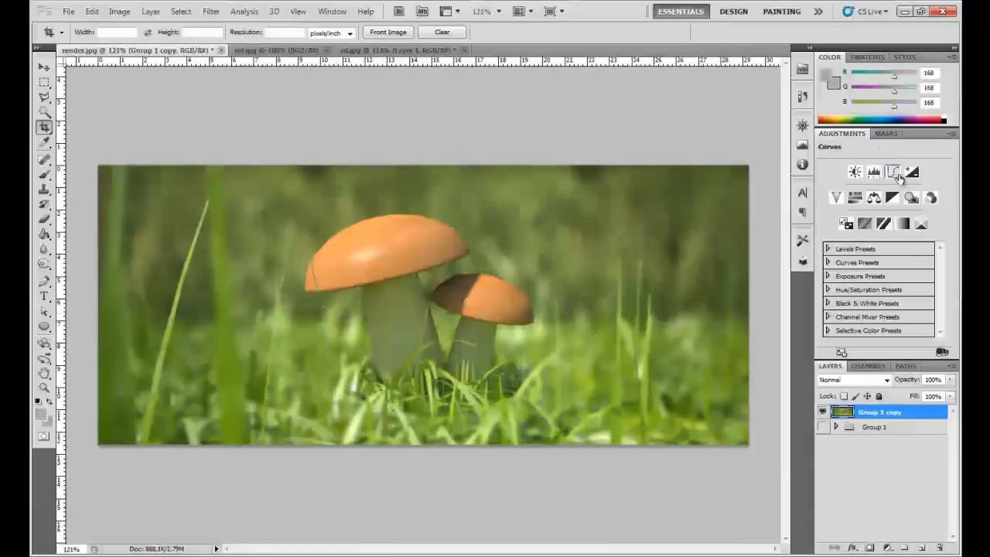
click(892, 171)
drag(851, 273, 857, 276)
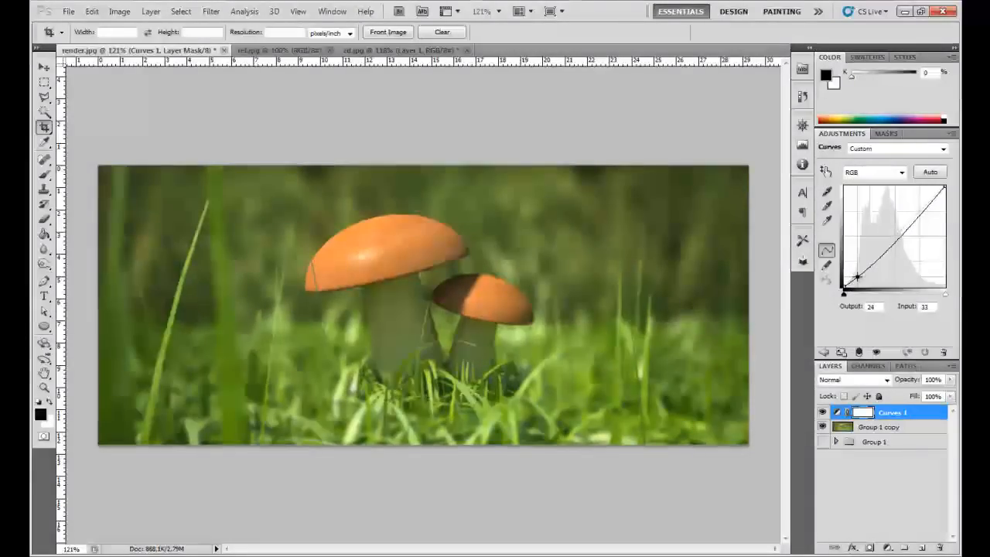
drag(929, 203, 928, 198)
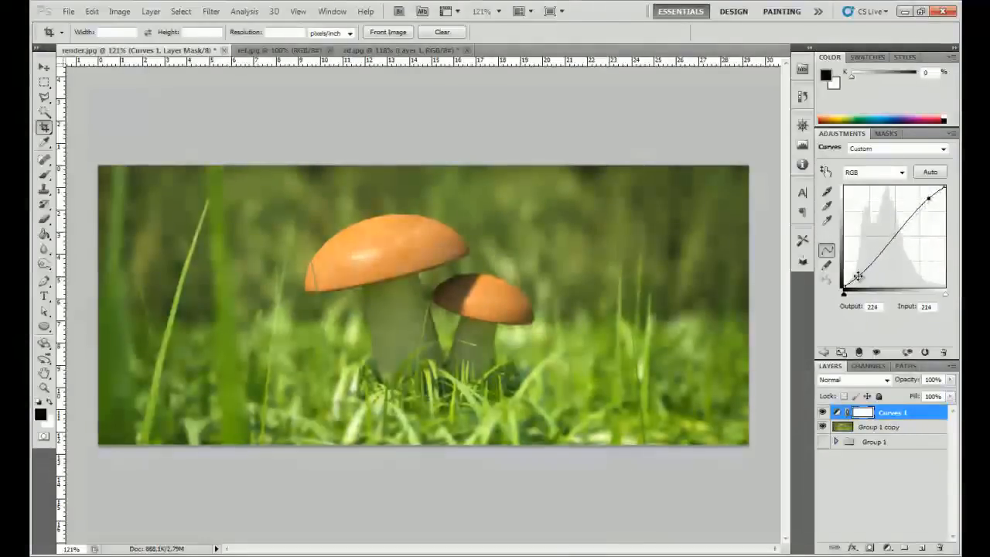
drag(858, 276, 856, 276)
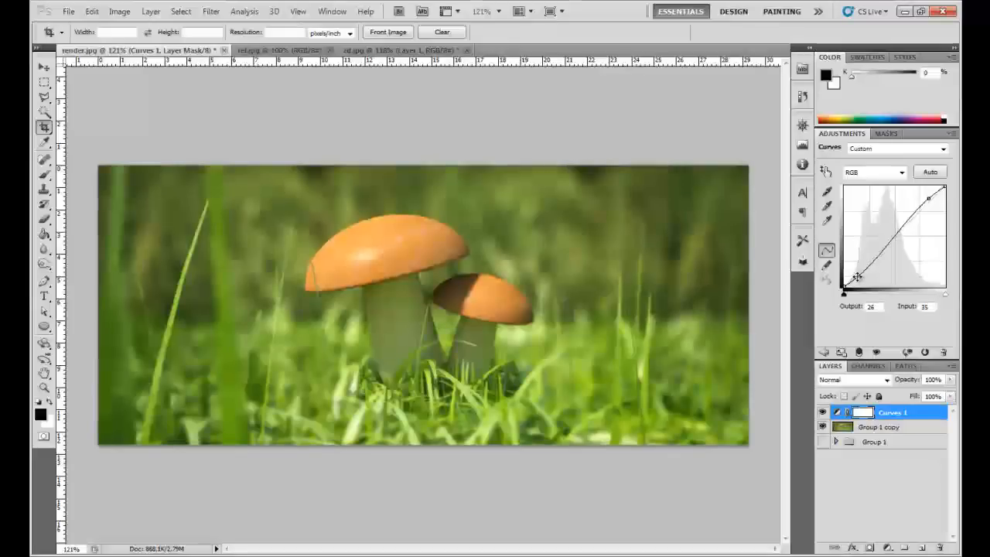
- Raise the midtones of the Red channel curve, mapping input 125 to output 133
click(876, 172)
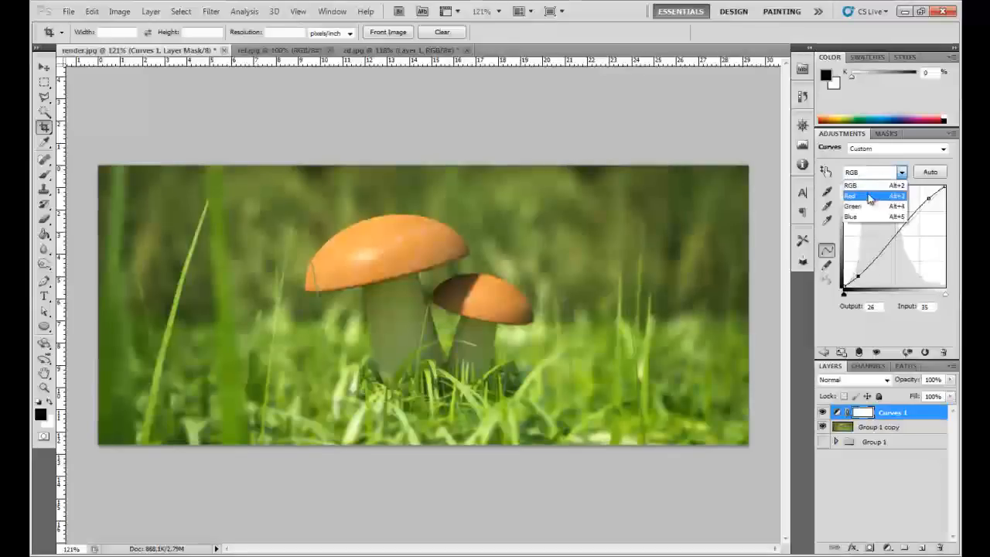
click(863, 199)
drag(891, 234, 893, 233)
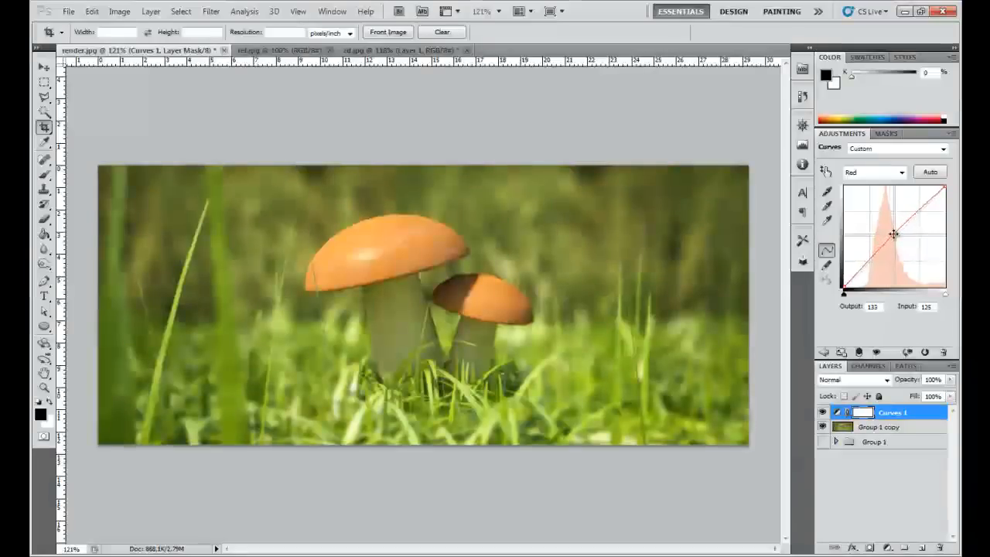
- Raise the Blue channel curve's midtones, mapping input 115 to output 122, and lower the Green channel's, mapping input 125 to output 123
click(894, 173)
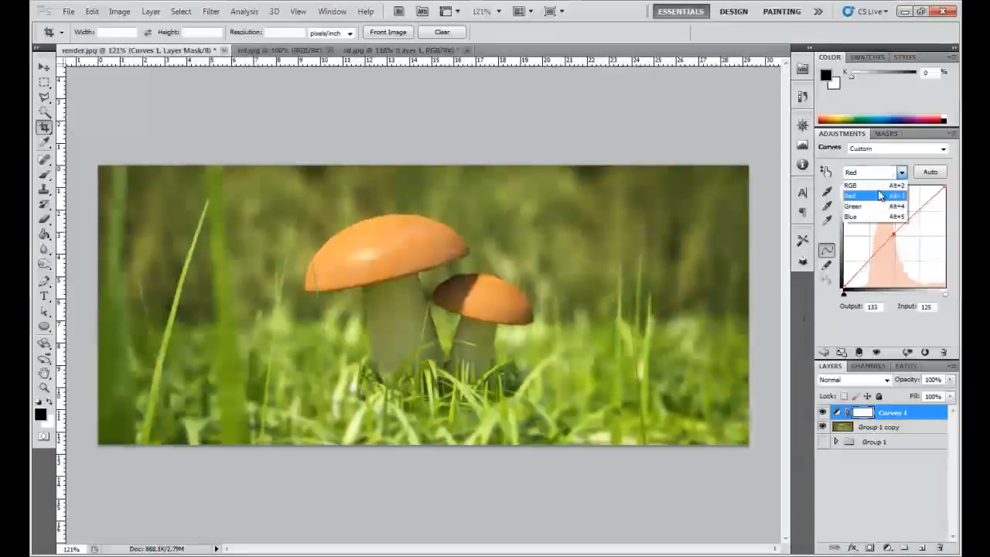
click(861, 220)
mouse_move(886, 236)
mouse_down()
mouse_move(895, 245)
mouse_move(890, 239)
mouse_up()
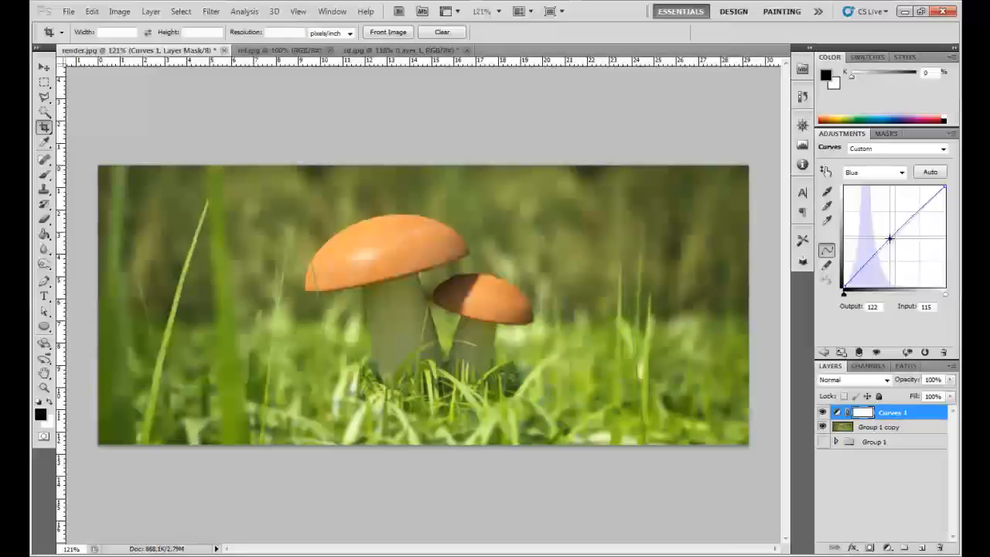
click(885, 168)
click(859, 202)
drag(893, 238, 894, 237)
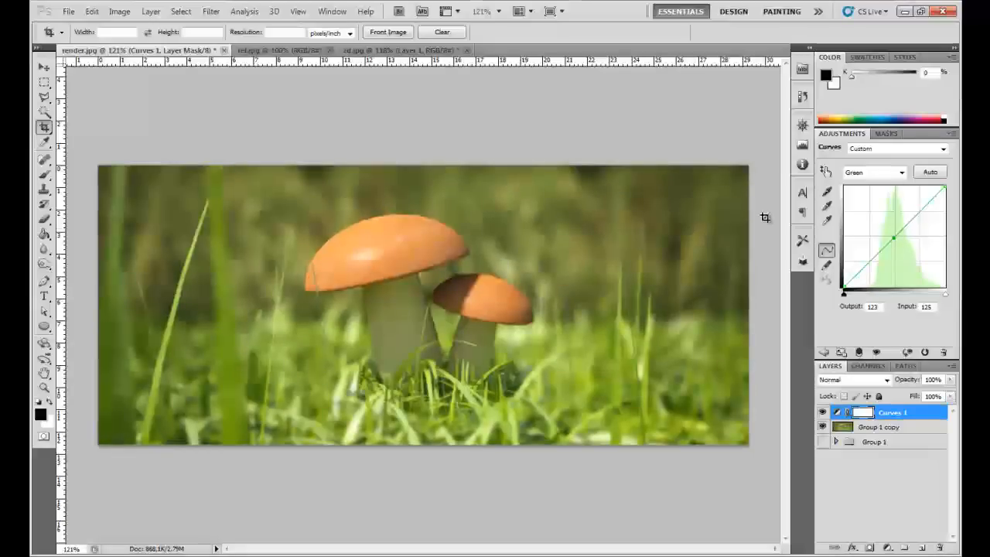
- Add a Vibrance adjustment layer above Curves 1 and set its vibrance to -6
click(827, 352)
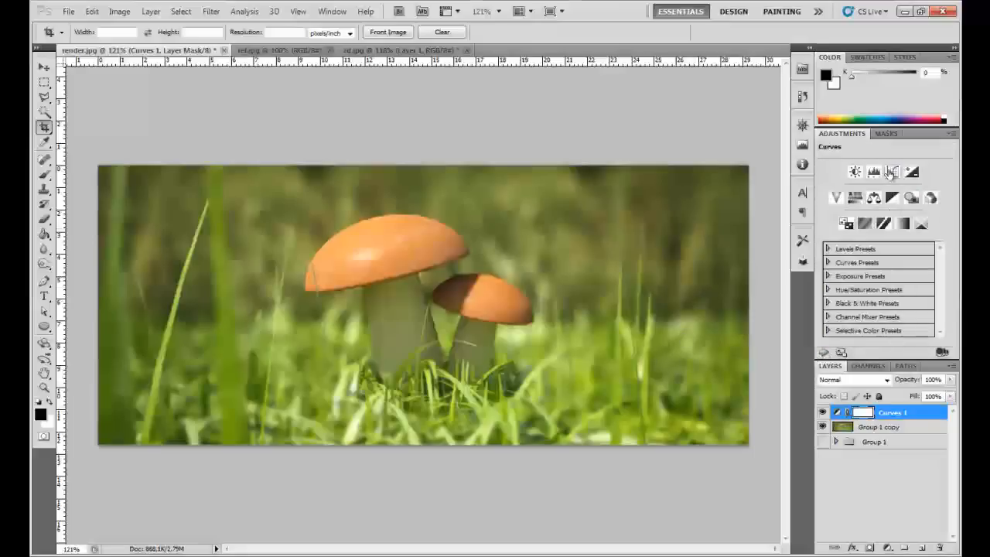
click(831, 198)
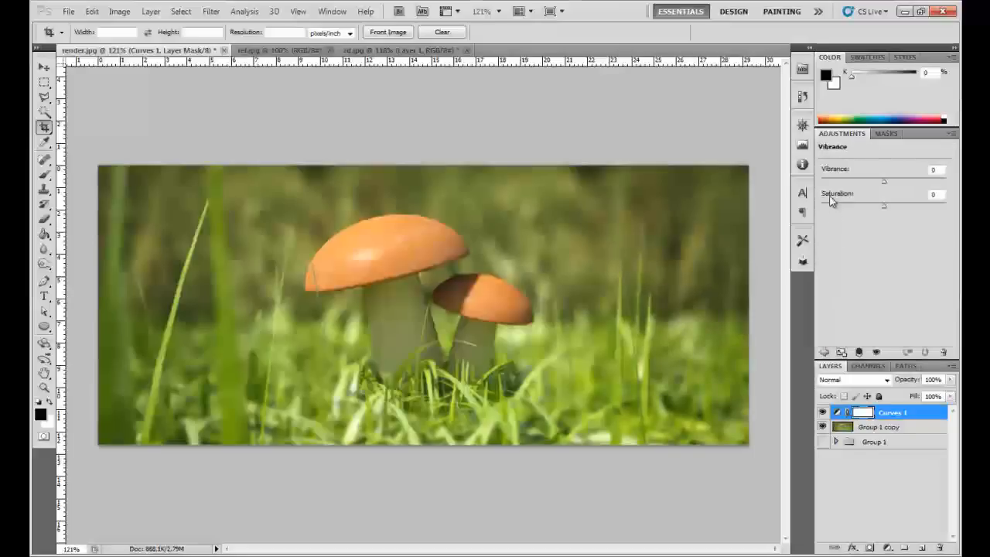
drag(886, 181, 882, 186)
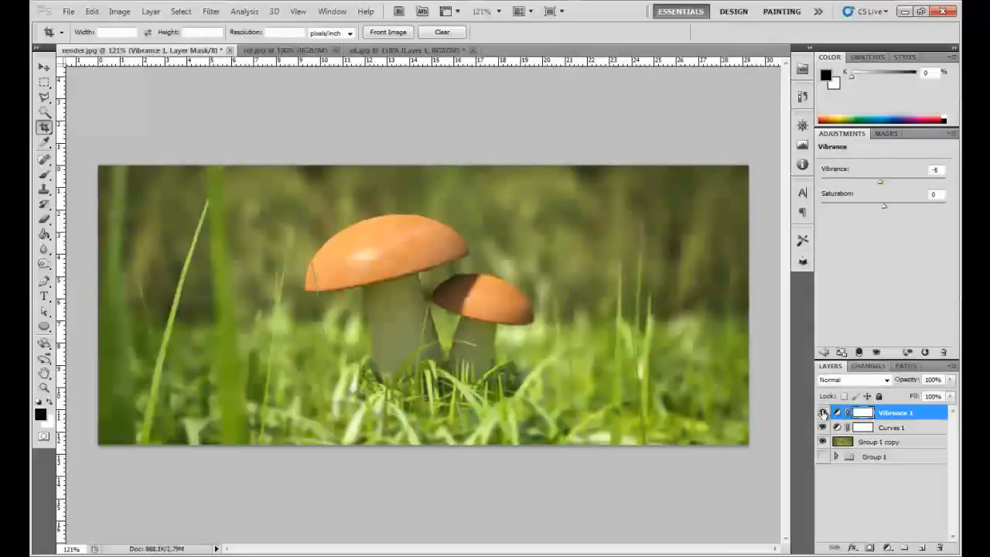
- Add a Photo Filter adjustment layer above Vibrance 1 and try the Cooling Filter (82) and Blue filters
click(824, 351)
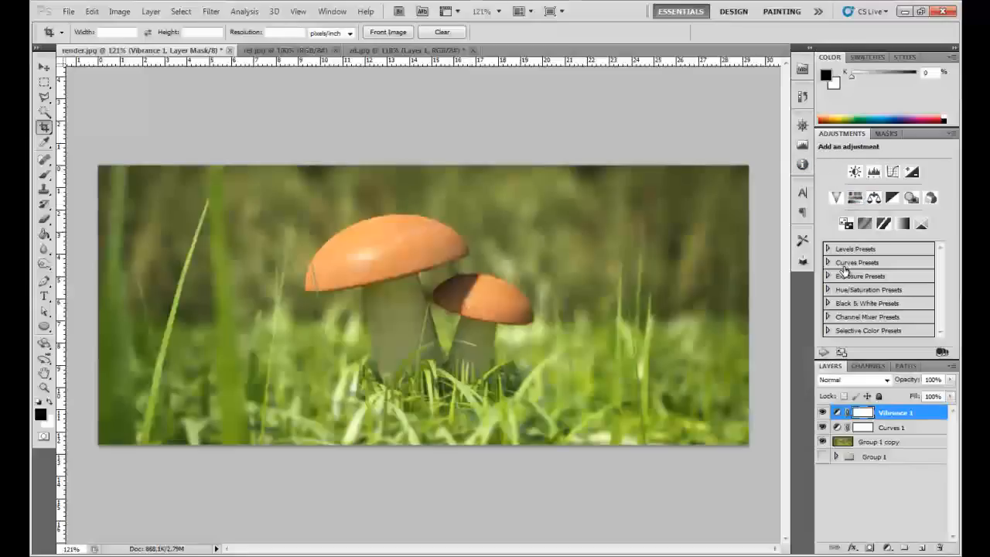
click(908, 200)
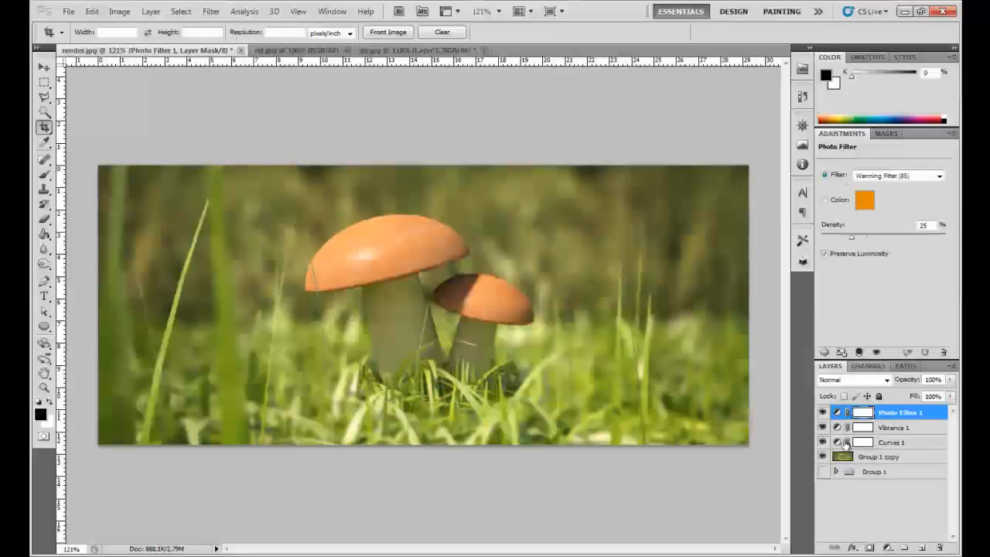
click(940, 176)
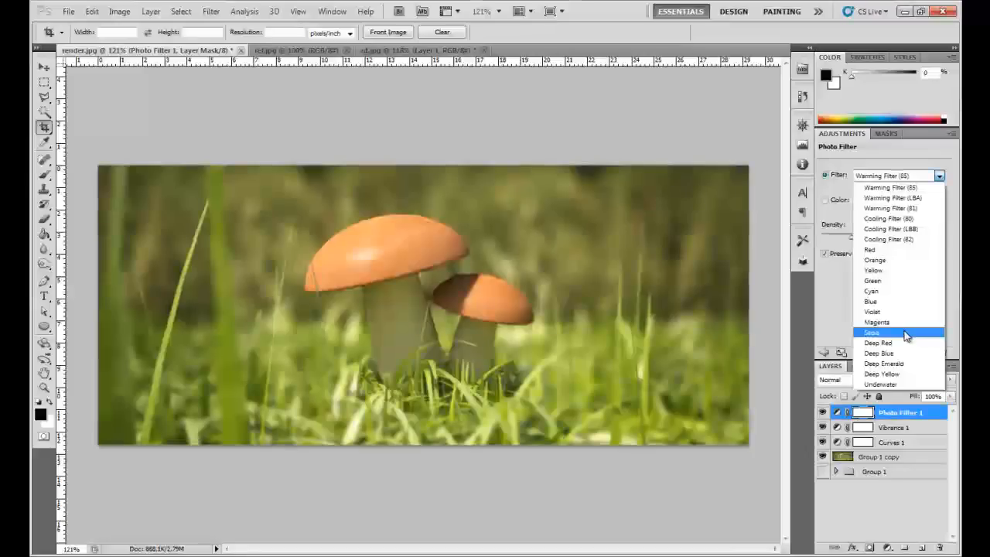
click(890, 240)
click(889, 240)
click(897, 176)
click(872, 301)
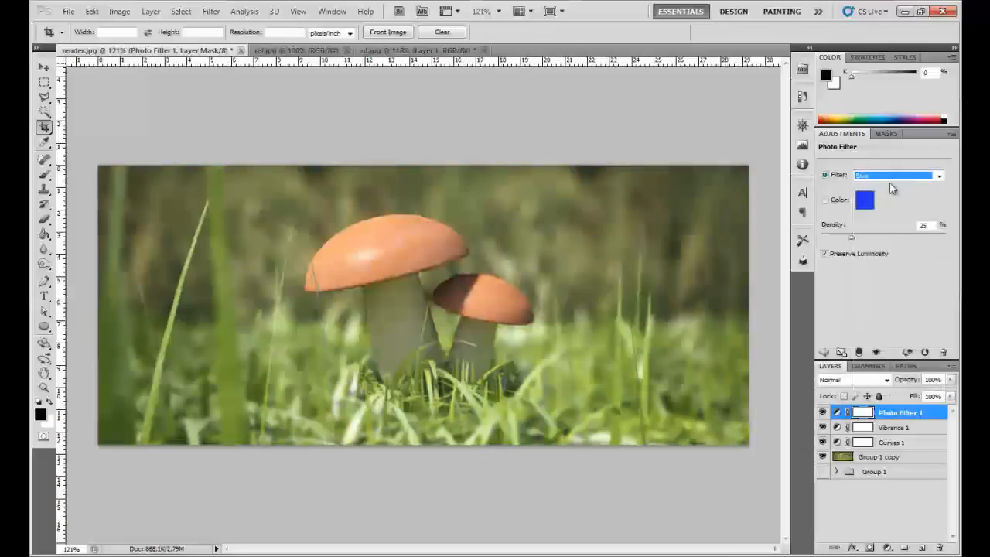
- Set the photo filter to Sepia with a density of 53%, keeping Preserve Luminosity on
click(894, 177)
click(887, 334)
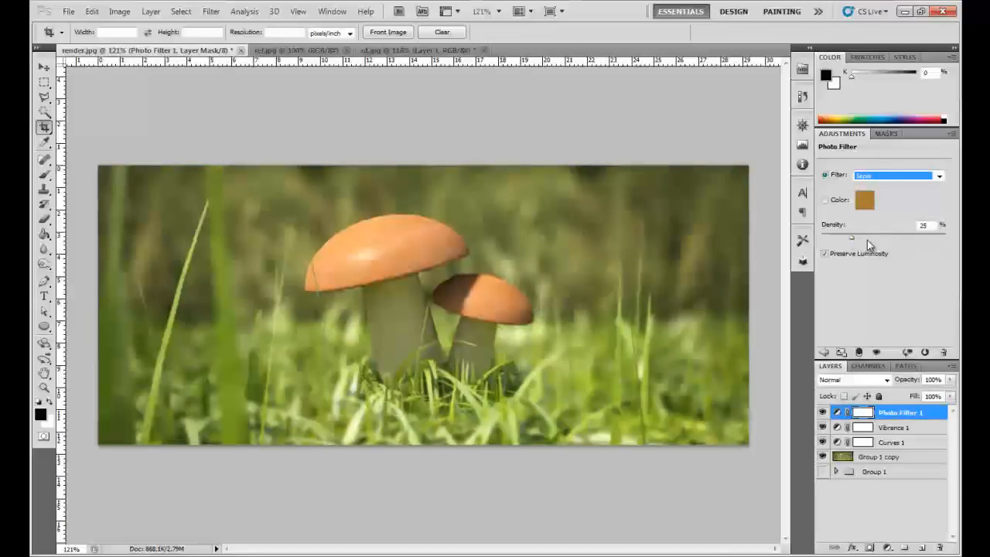
drag(863, 241, 889, 241)
click(826, 254)
click(826, 254)
- Compare the image with and without the adjustment layers above Group 1 copy and examine the graded mushrooms
click(822, 413)
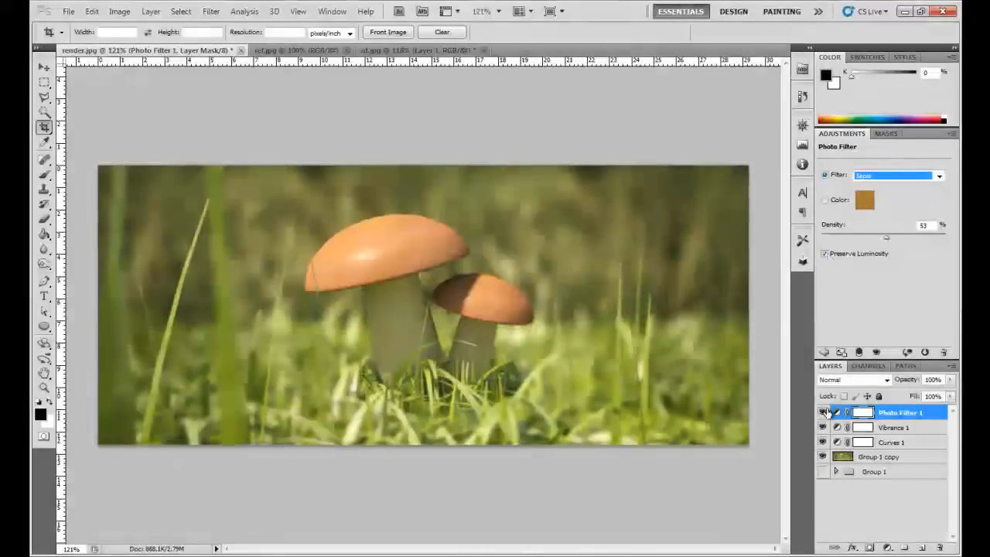
alt+click(822, 458)
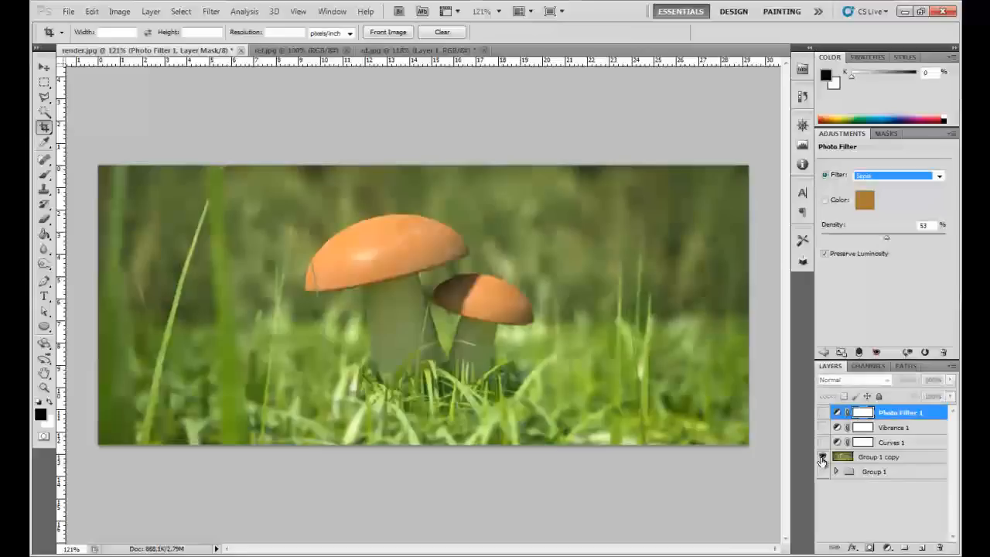
alt+click(822, 458)
alt+click(822, 458)
alt+click(822, 458)
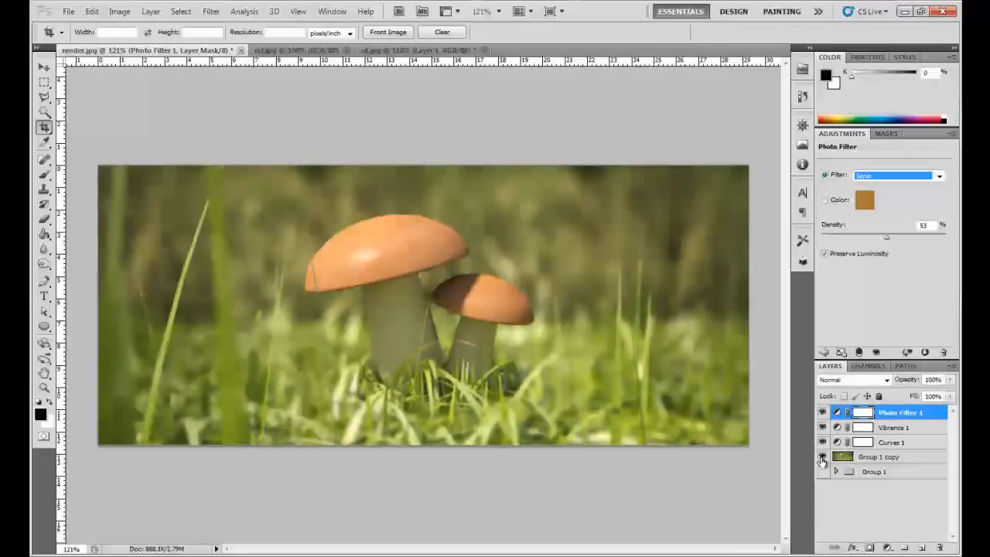
key(Up)
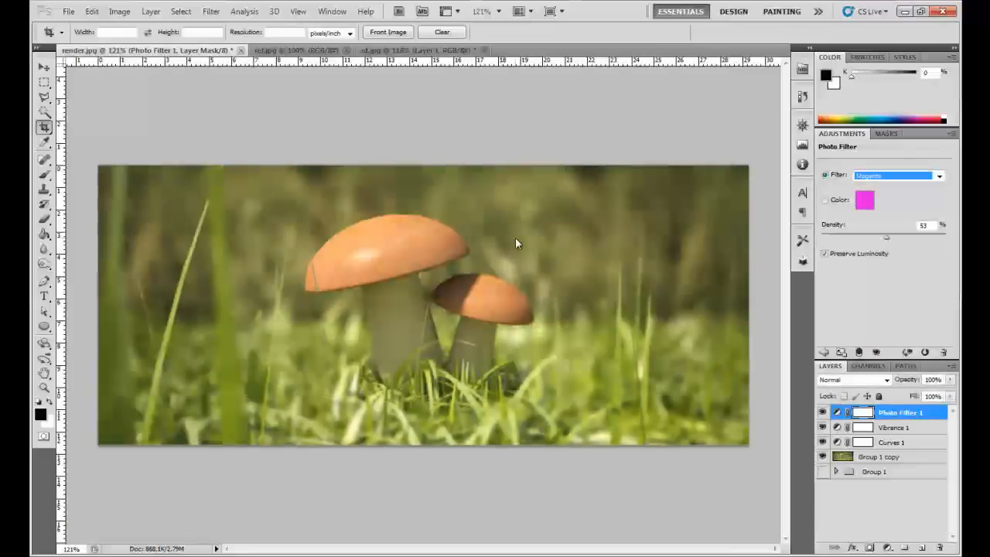
key(Down)
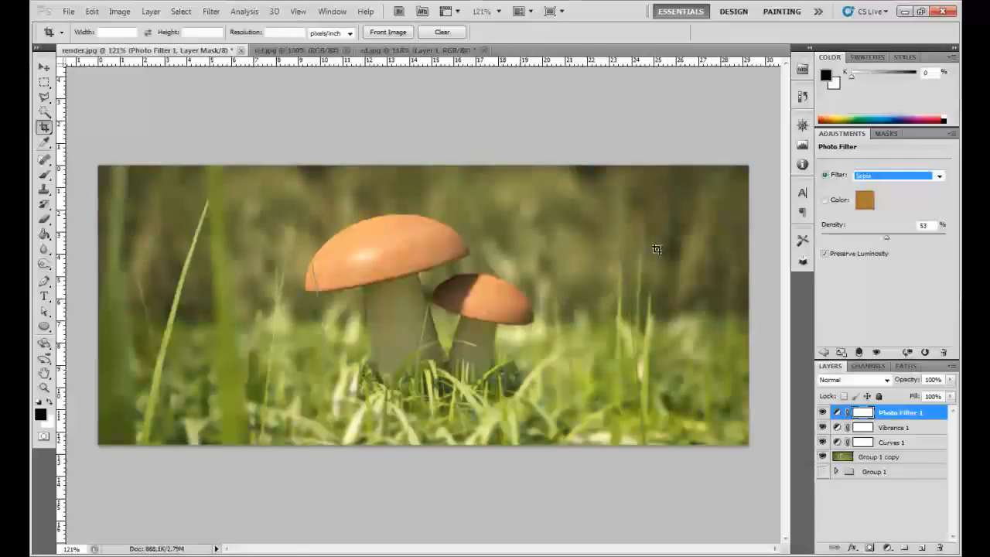
click(587, 243)
scroll(513, 239, up, 2)
scroll(516, 241, down, 1)
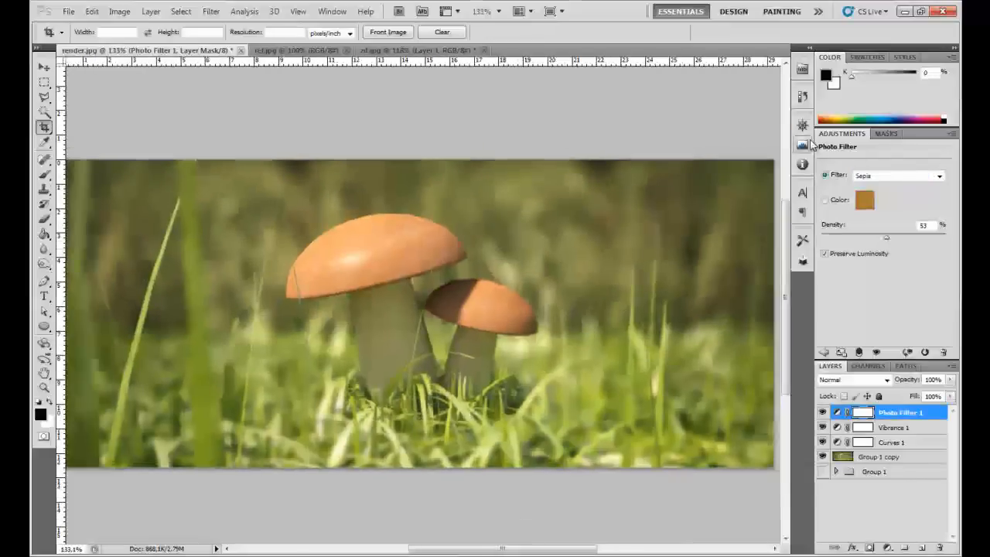
- Add a Levels adjustment layer above Photo Filter 1 with input levels of 11, 0.91 and 230
click(823, 351)
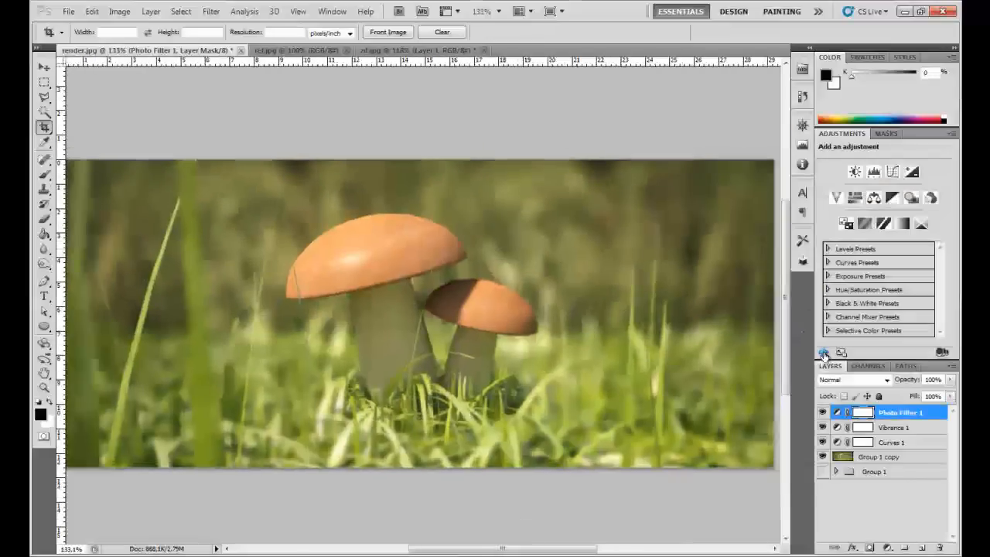
click(873, 171)
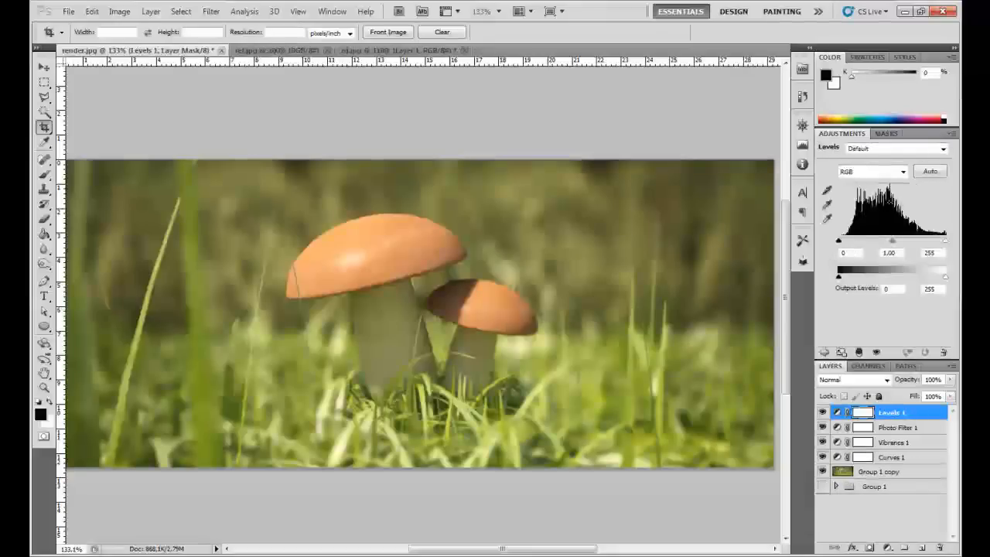
drag(948, 244, 937, 245)
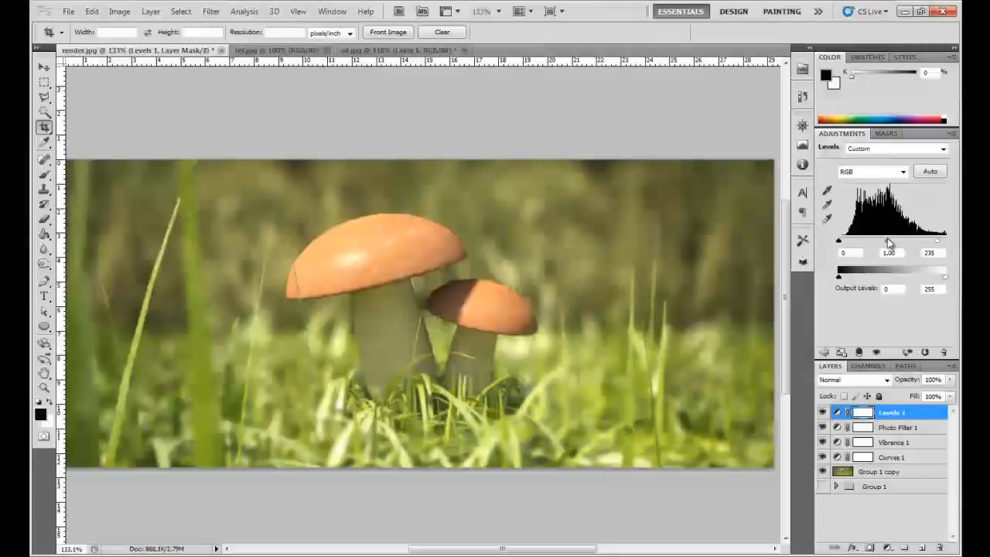
drag(841, 244, 846, 244)
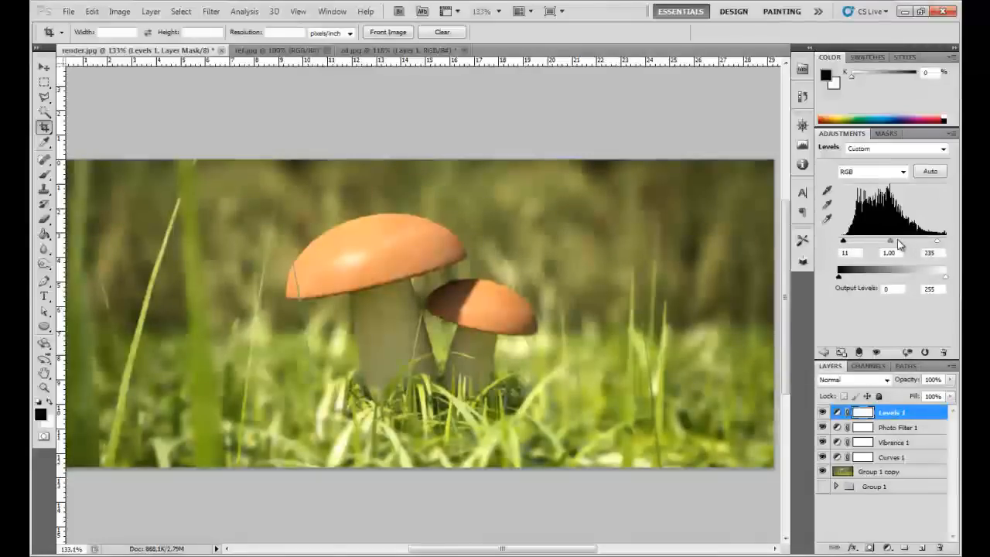
drag(893, 243, 896, 244)
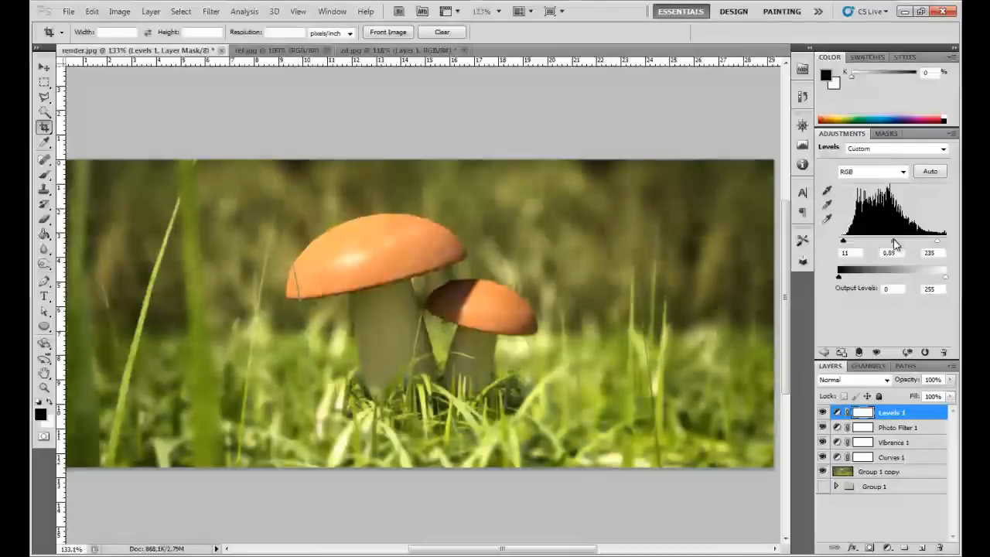
drag(895, 243, 892, 244)
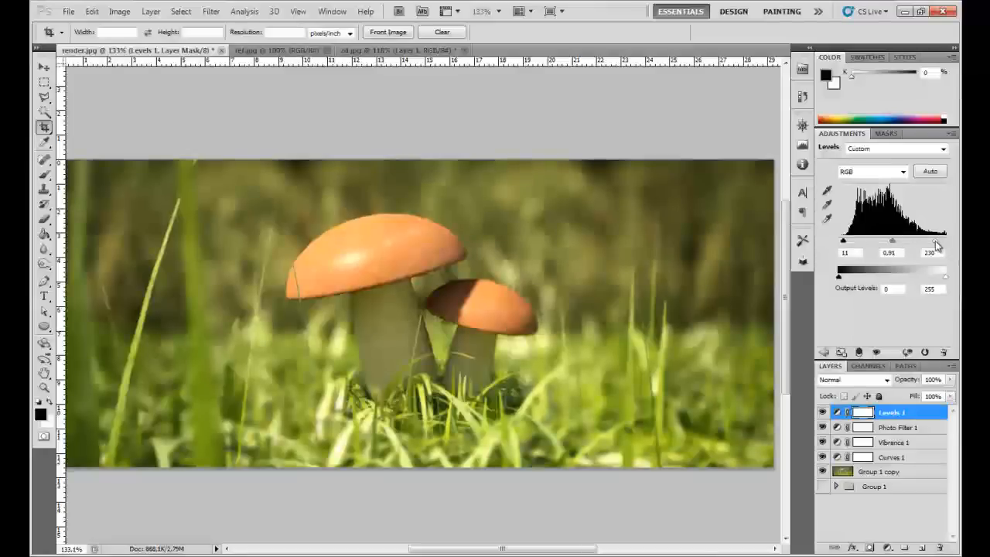
- Paint black over the caps and stems of both mushrooms on the Levels layer mask, using brush sizes of 100 and 55
key(b)
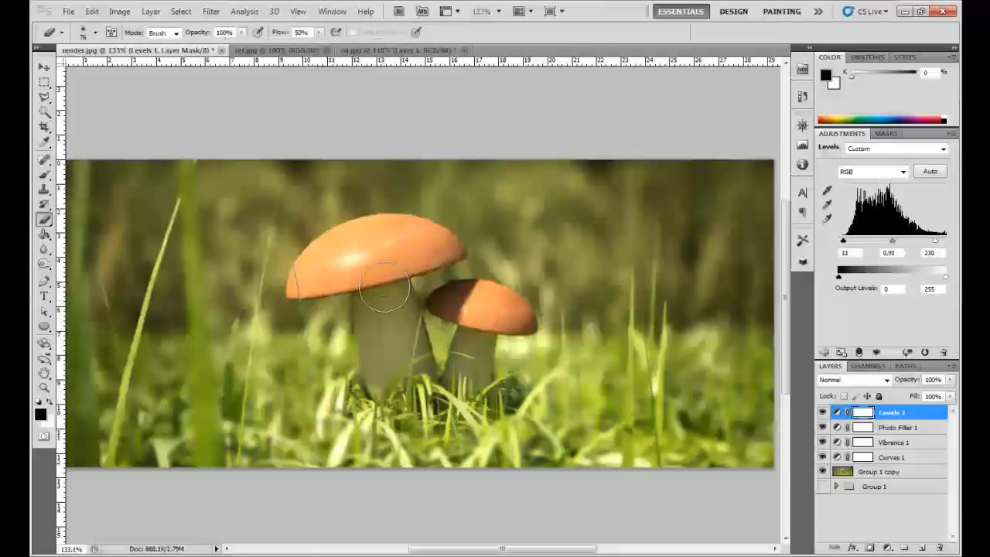
key(b)
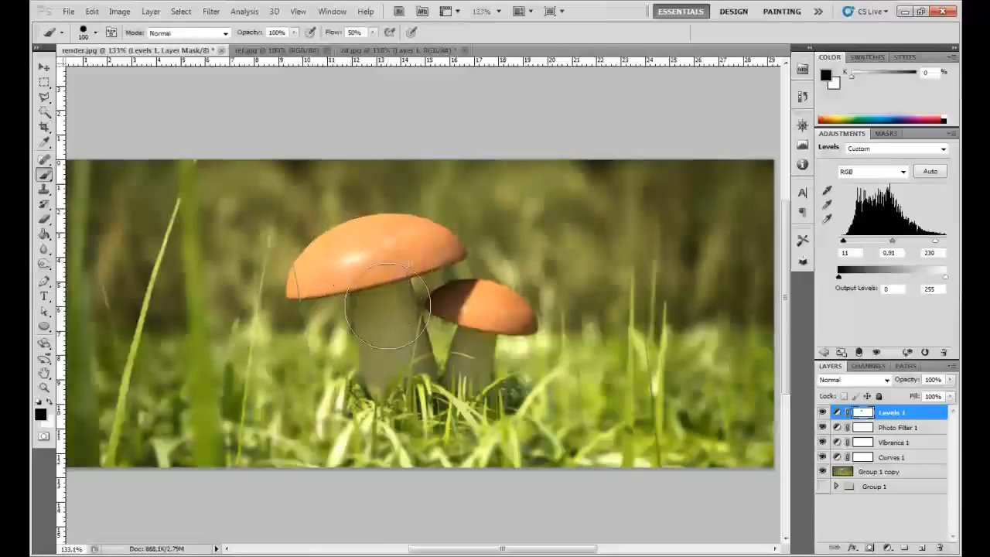
mouse_move(399, 267)
mouse_down()
mouse_move(420, 256)
mouse_move(414, 263)
mouse_up()
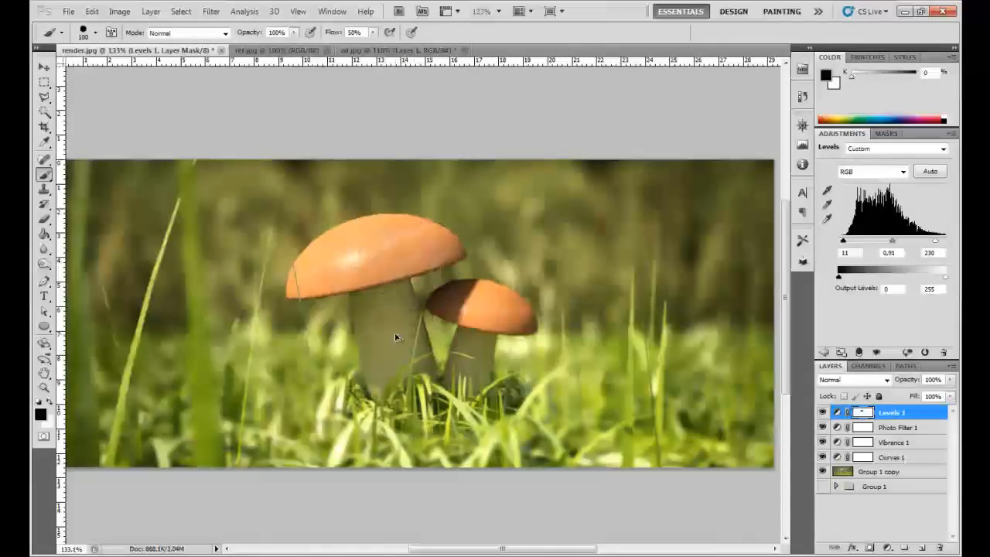
scroll(432, 303, up, 3)
right_click(415, 315)
click(460, 341)
click(366, 263)
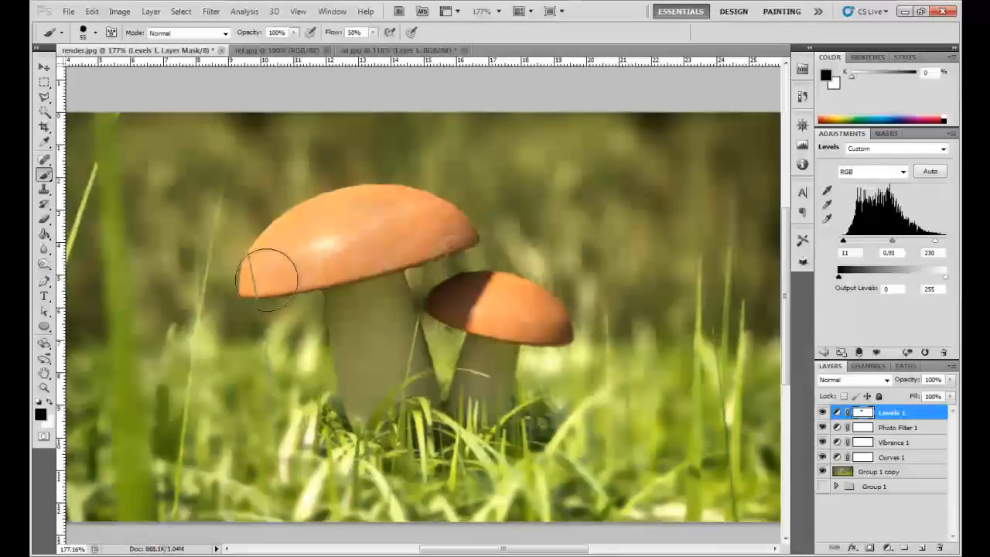
drag(290, 250, 328, 228)
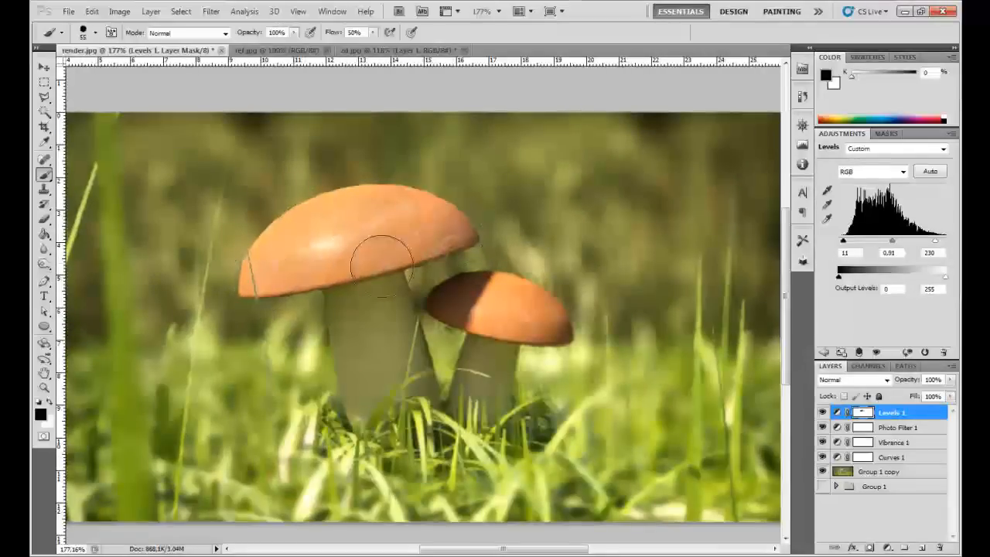
mouse_move(354, 304)
mouse_down()
mouse_move(390, 411)
mouse_move(408, 402)
mouse_move(494, 432)
mouse_move(488, 384)
mouse_move(480, 391)
mouse_move(493, 362)
mouse_move(536, 323)
mouse_move(466, 307)
mouse_move(521, 307)
mouse_up()
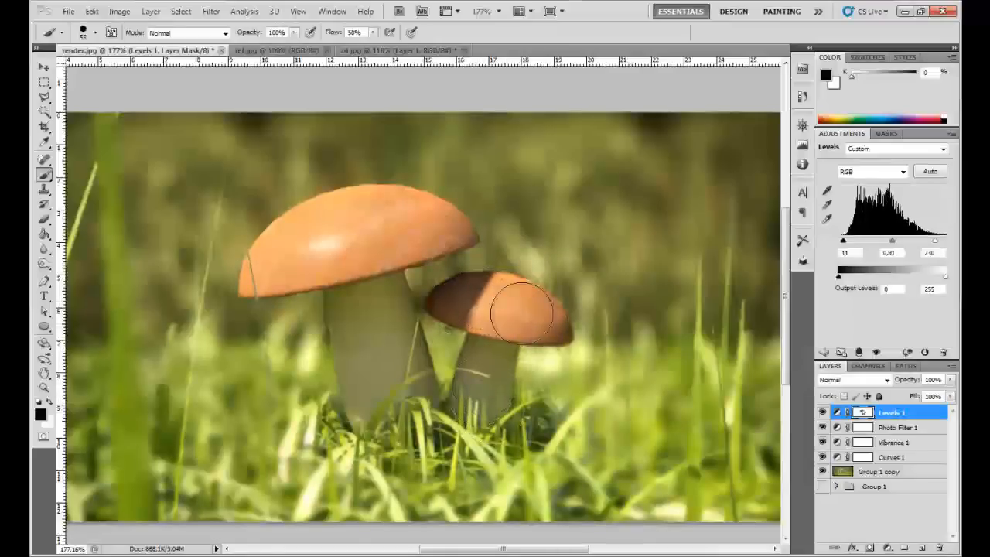
- Compare the image with and without the Levels adjustment and examine the masked mushrooms at several magnifications
key(z)
right_click(488, 331)
click(527, 352)
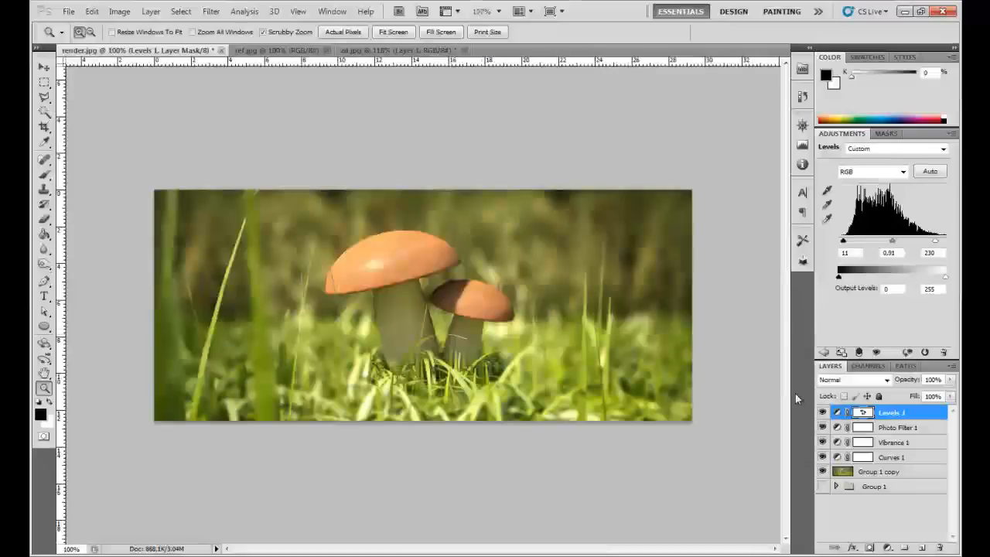
click(822, 413)
click(822, 412)
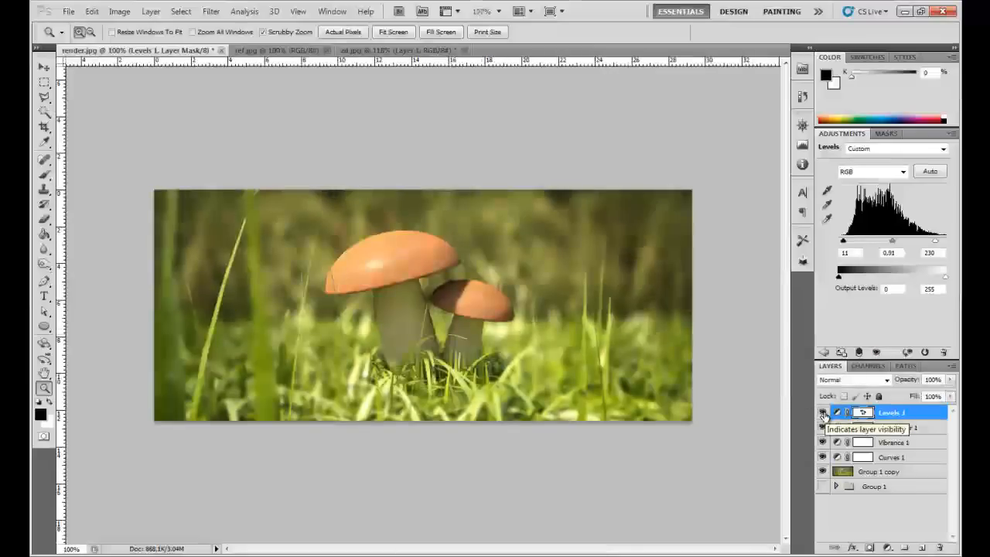
drag(418, 344, 393, 374)
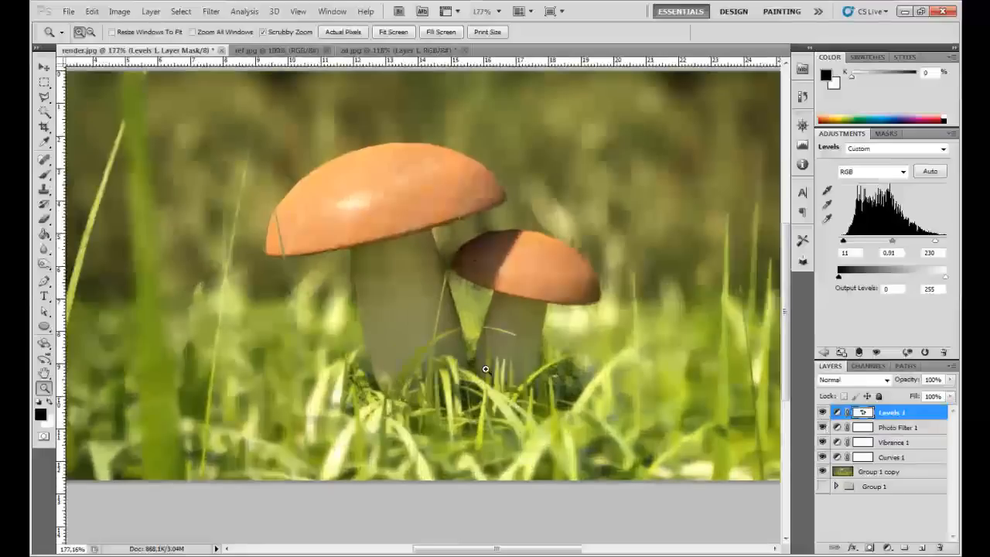
click(836, 412)
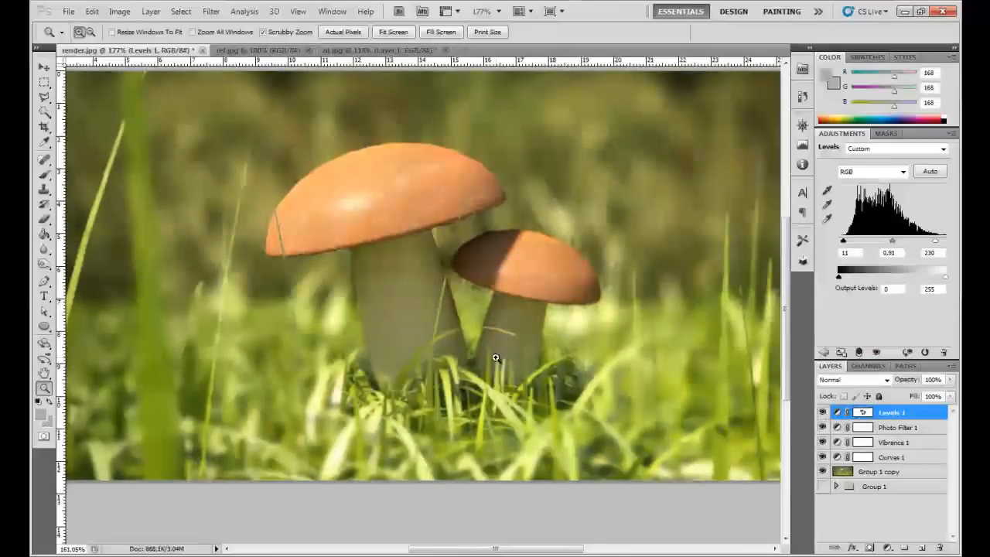
alt+click(494, 360)
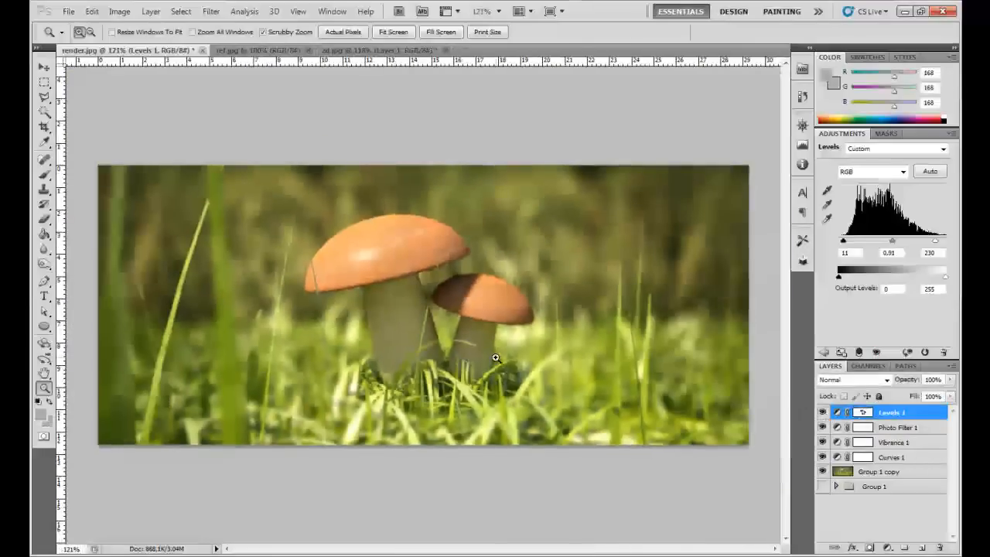
click(423, 372)
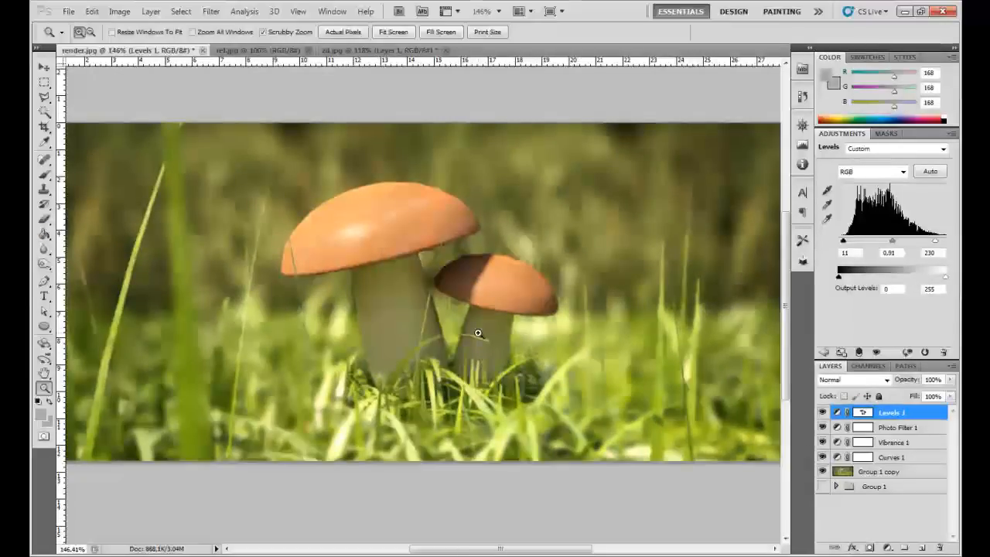
scroll(547, 334, up, 1)
scroll(547, 334, down, 5)
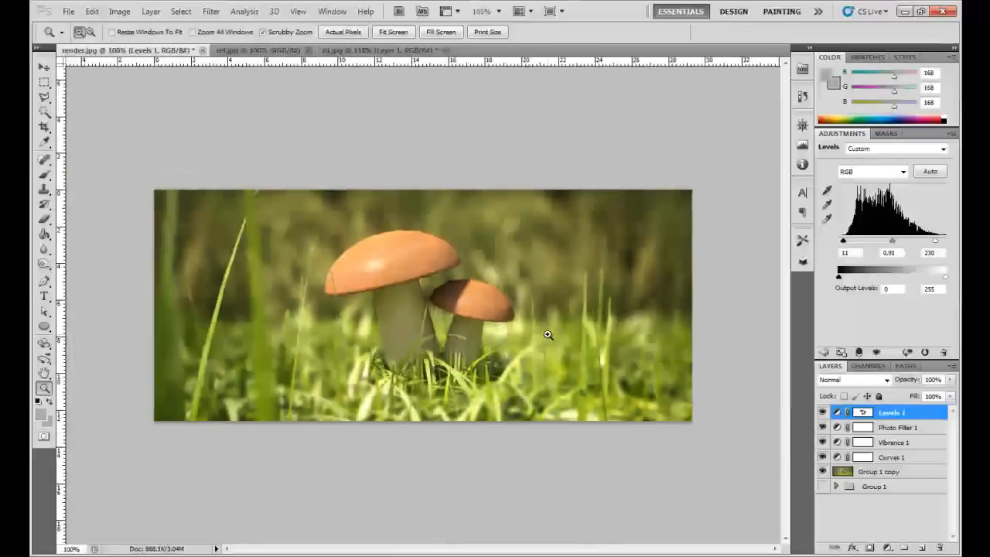
- Compare the image with and without the adjustment layers above Group 1 copy and examine the graded scene at several magnifications
alt+click(823, 472)
alt+click(825, 474)
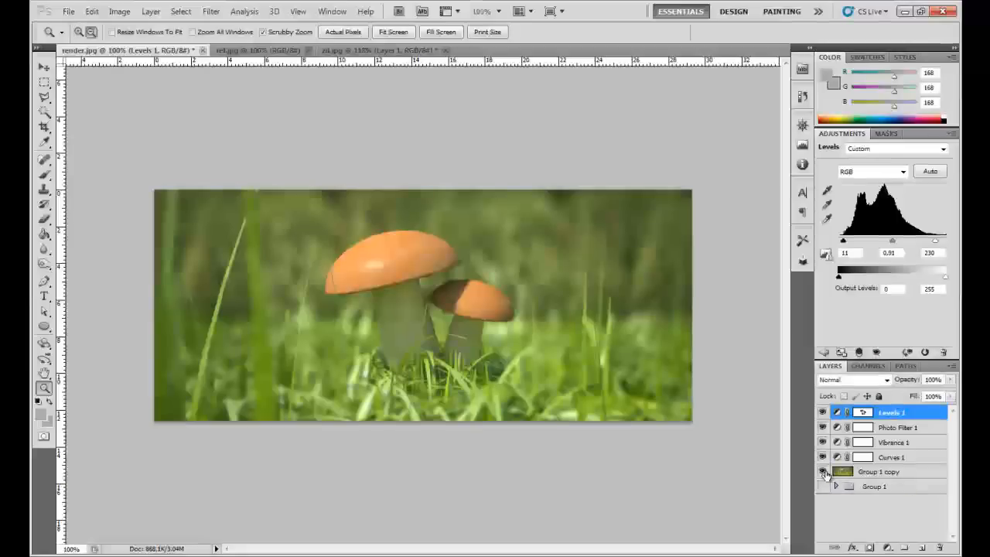
alt+click(824, 474)
alt+click(824, 473)
alt+click(825, 473)
alt+click(825, 473)
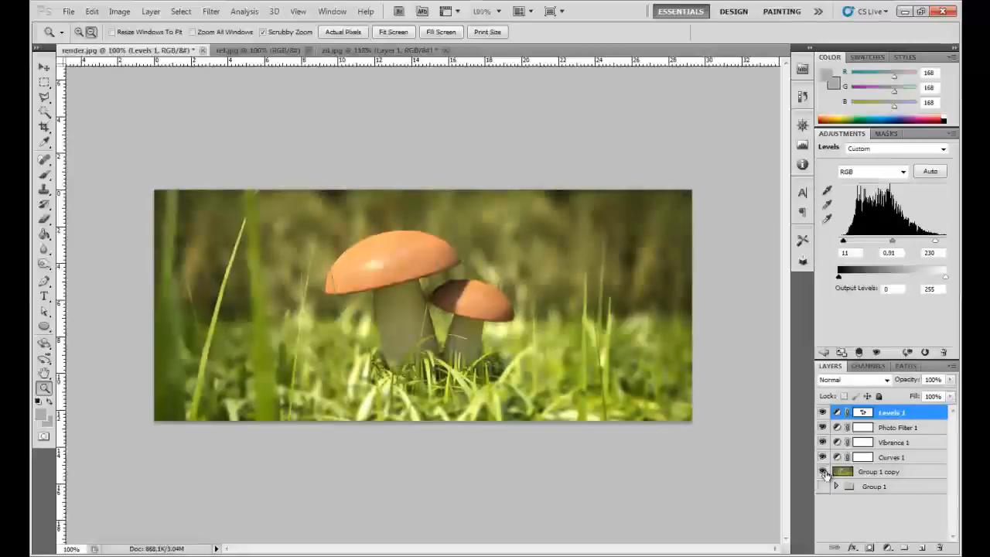
alt+click(824, 473)
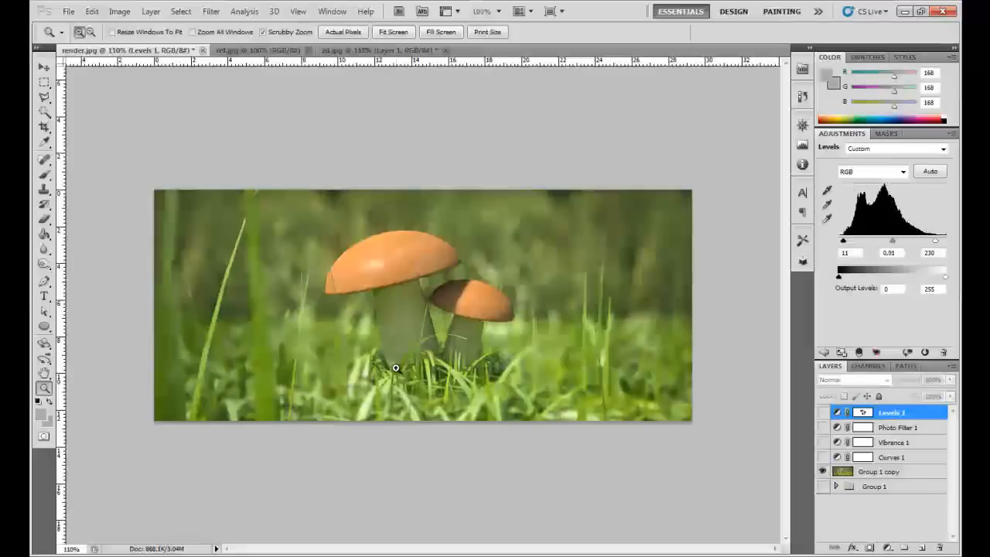
scroll(825, 473, up, 1)
alt+click(824, 472)
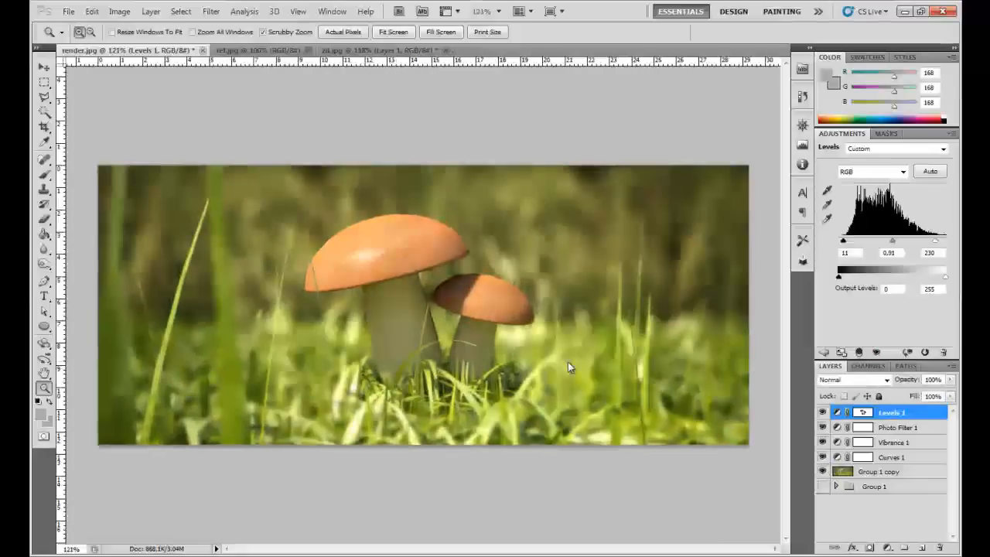
scroll(567, 362, up, 1)
drag(469, 222, 524, 273)
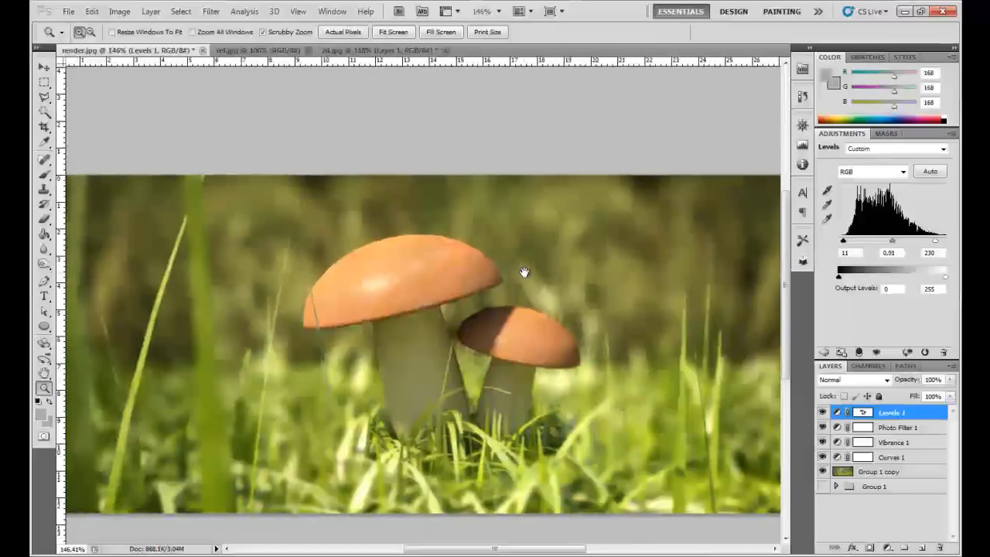
scroll(525, 273, down, 1)
scroll(695, 253, down, 1)
- Select the corner areas outside an ellipse that spans the full width and height of the canvas
key(m)
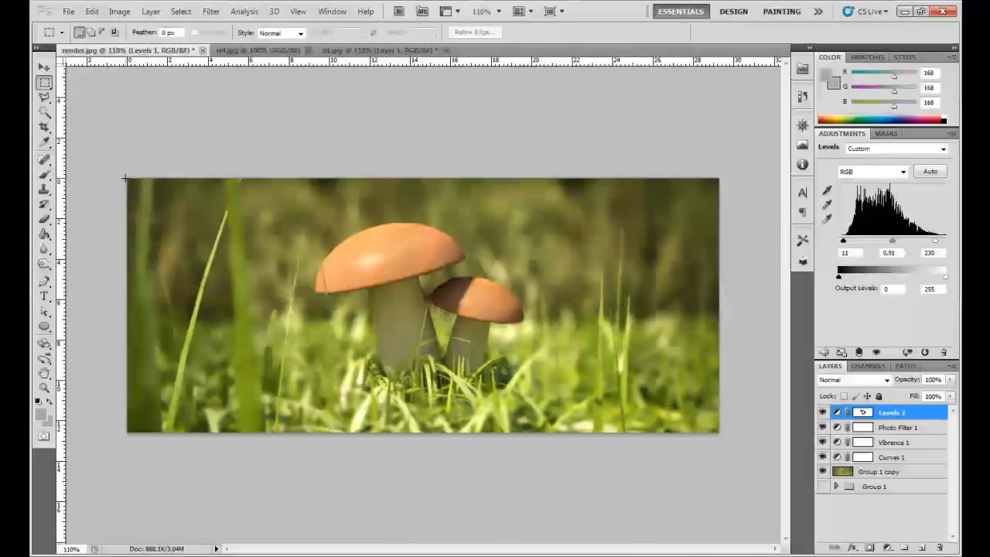
drag(44, 83, 57, 97)
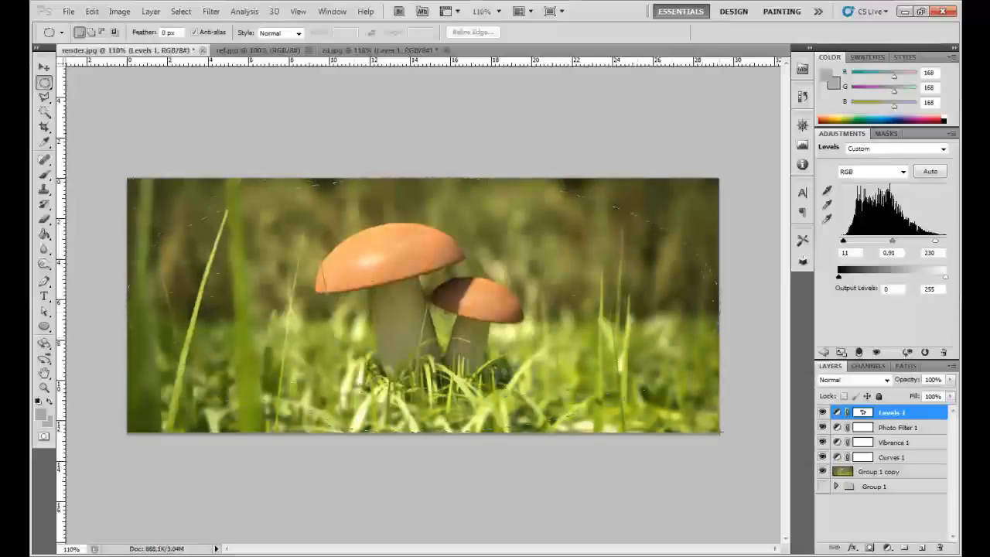
drag(720, 433, 720, 433)
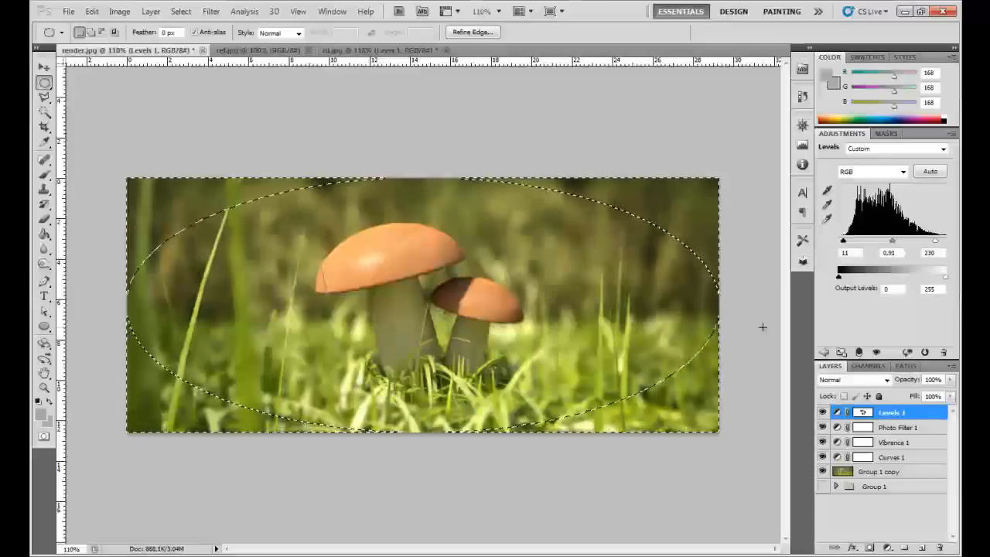
- Create a new layer named Vignete above Levels 1
key(ctrl+shift+n)
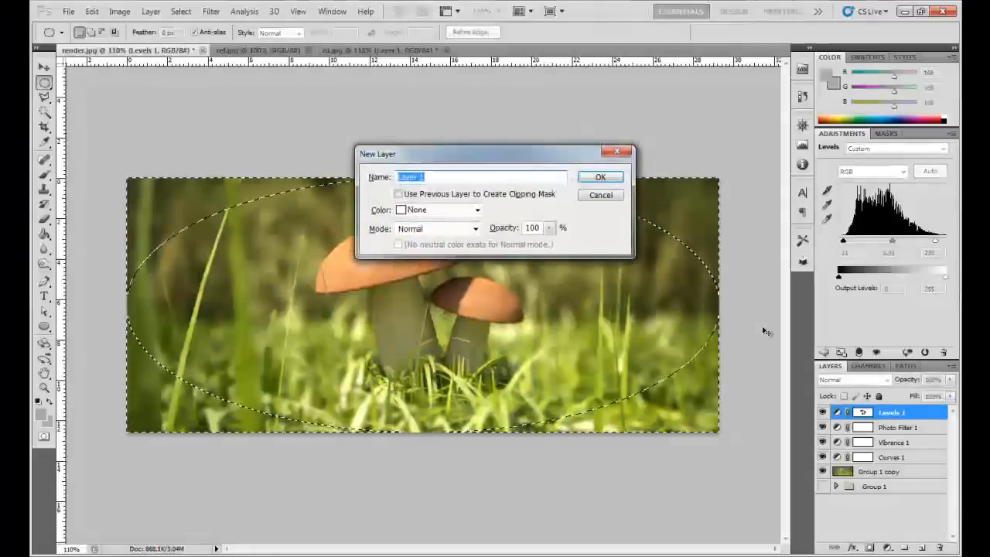
text(Vignete)
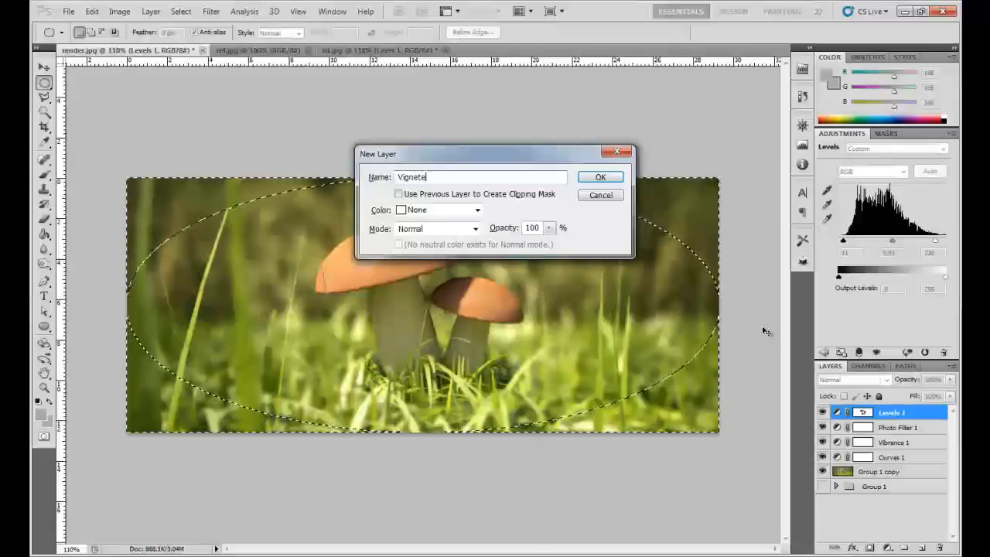
key(Return)
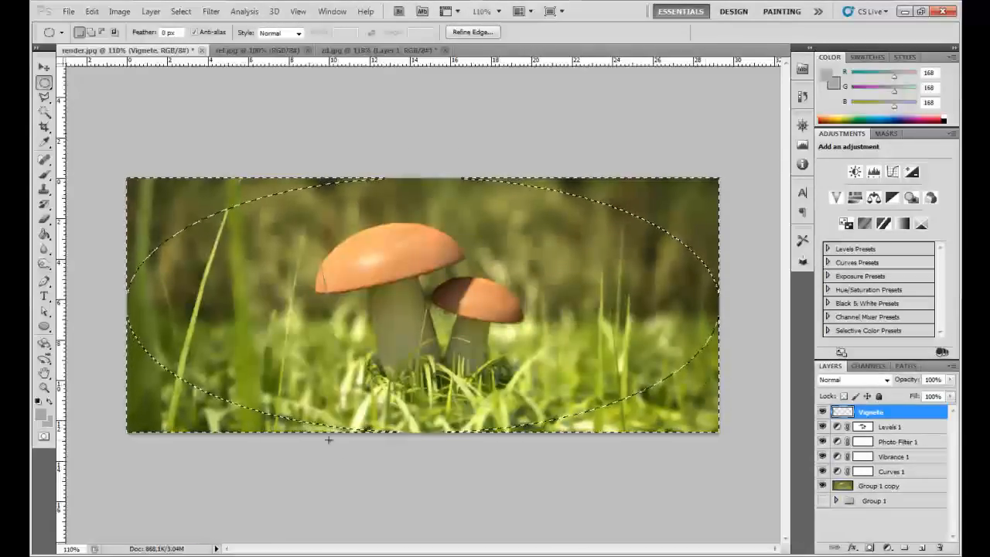
- Fill the selected corners on the Vignete layer with a light sky blue and deselect
click(40, 413)
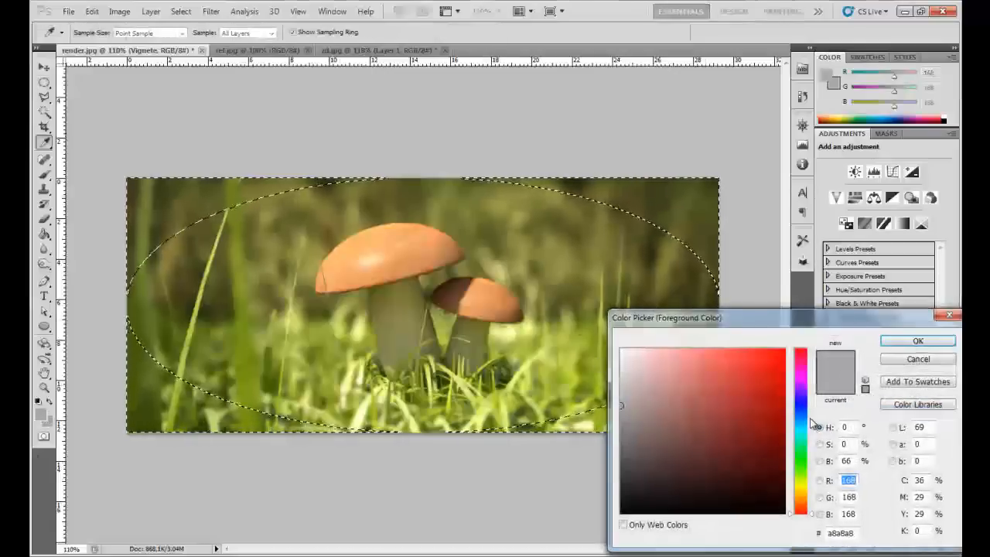
click(800, 424)
mouse_move(770, 374)
mouse_down()
mouse_move(720, 386)
mouse_move(742, 435)
mouse_move(707, 426)
mouse_move(705, 375)
mouse_up()
click(916, 338)
key(g)
click(653, 198)
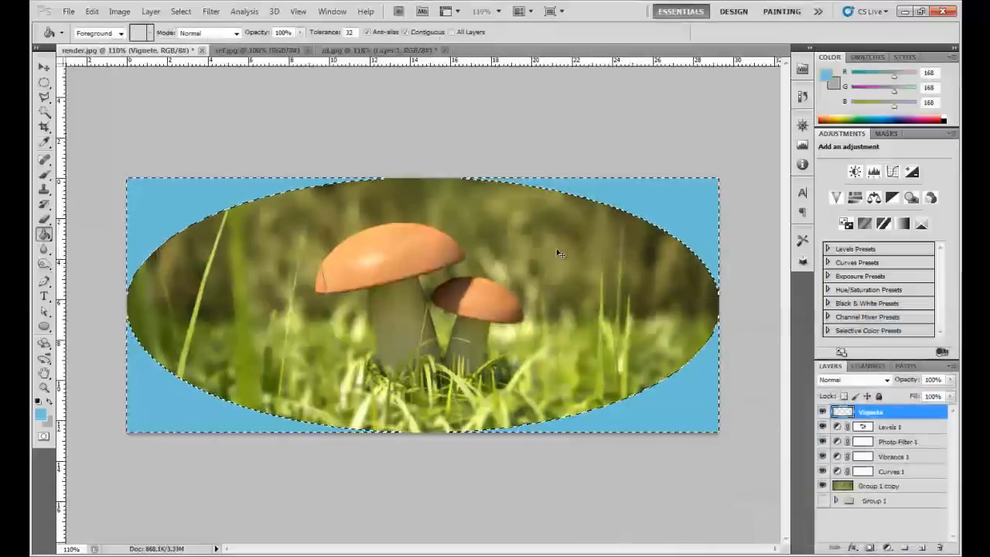
key(ctrl+d)
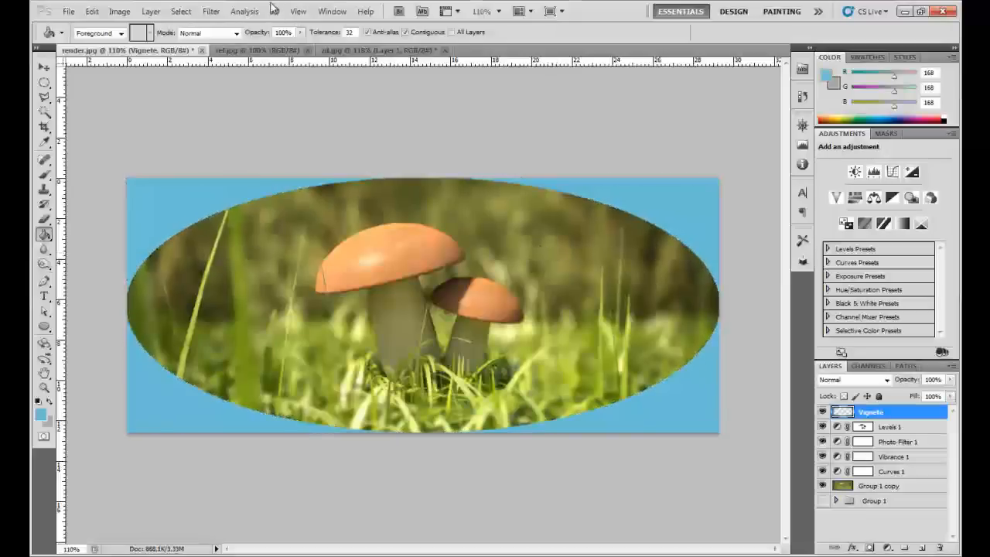
- Apply a Gaussian Blur with a radius of 69.3 pixels to the Vignete layer
click(212, 11)
mouse_move(232, 129)
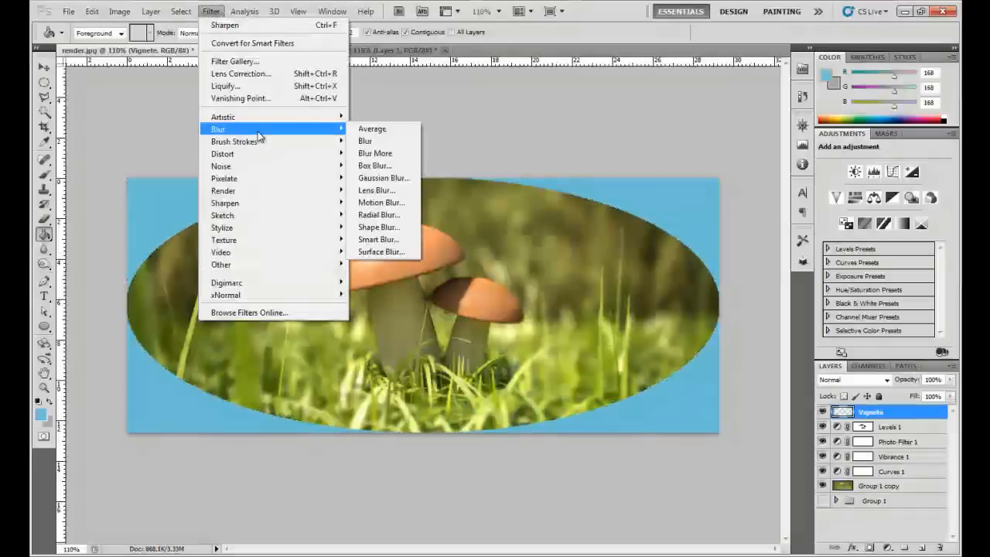
click(378, 181)
drag(754, 331, 769, 331)
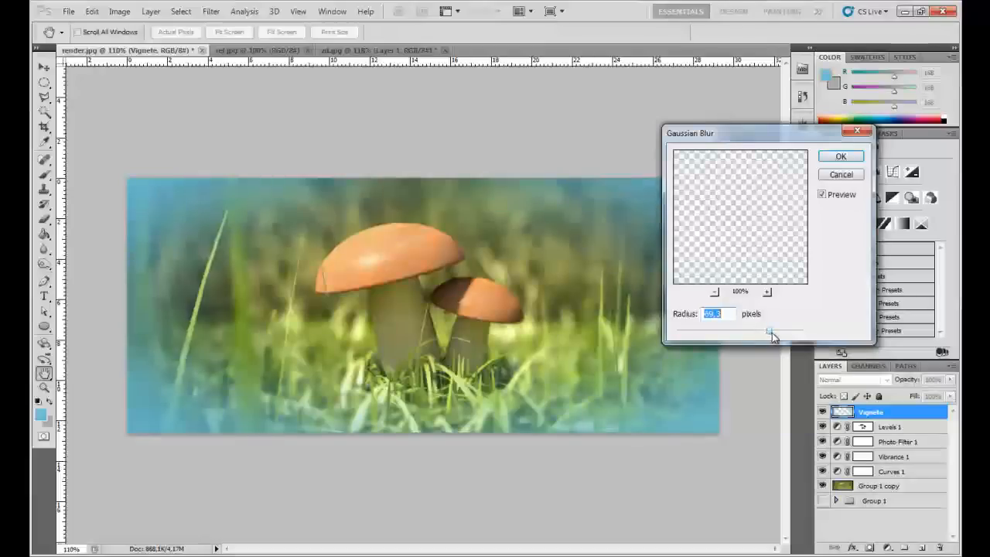
click(831, 158)
- Try out different blend modes on the Vignete layer, including Linear Burn, Soft Light, Vivid Light and Color, and set it to Multiply
click(857, 380)
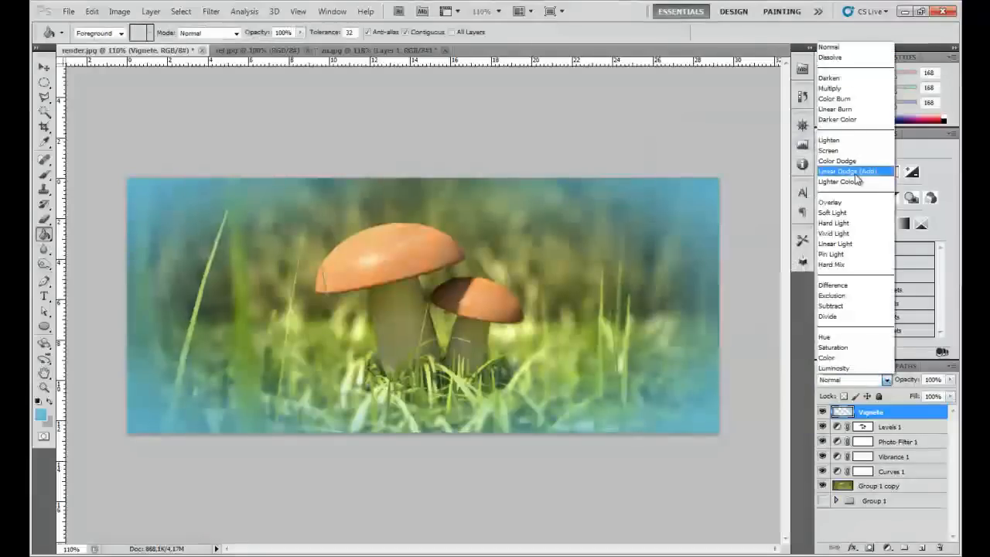
click(851, 60)
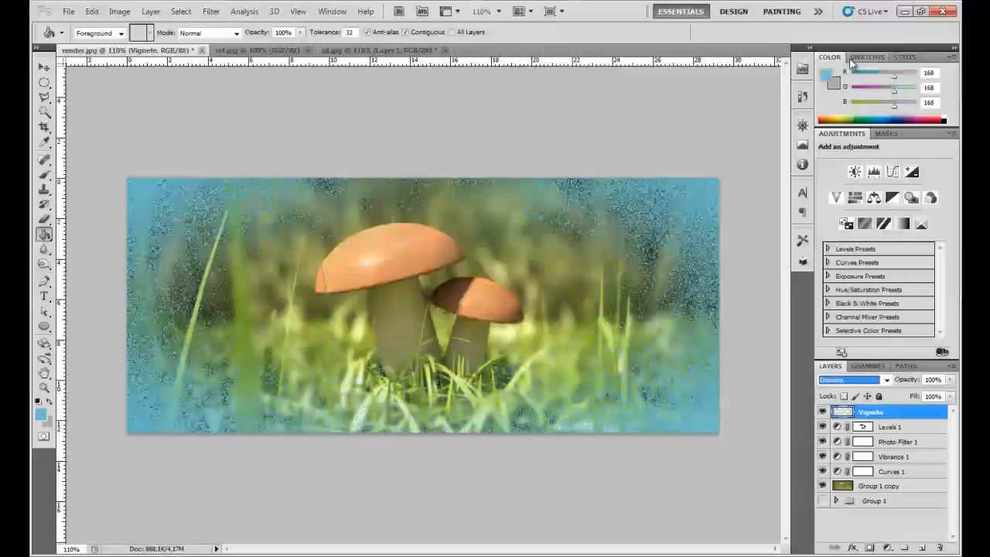
key(Down)
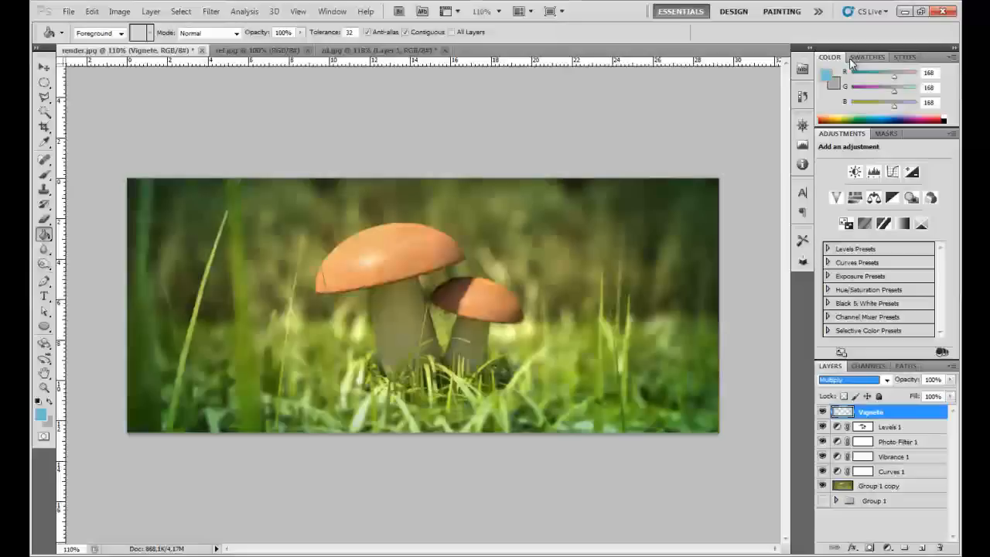
key(Down)
key(Down)
key(Down)
key(Down)
key(Down)
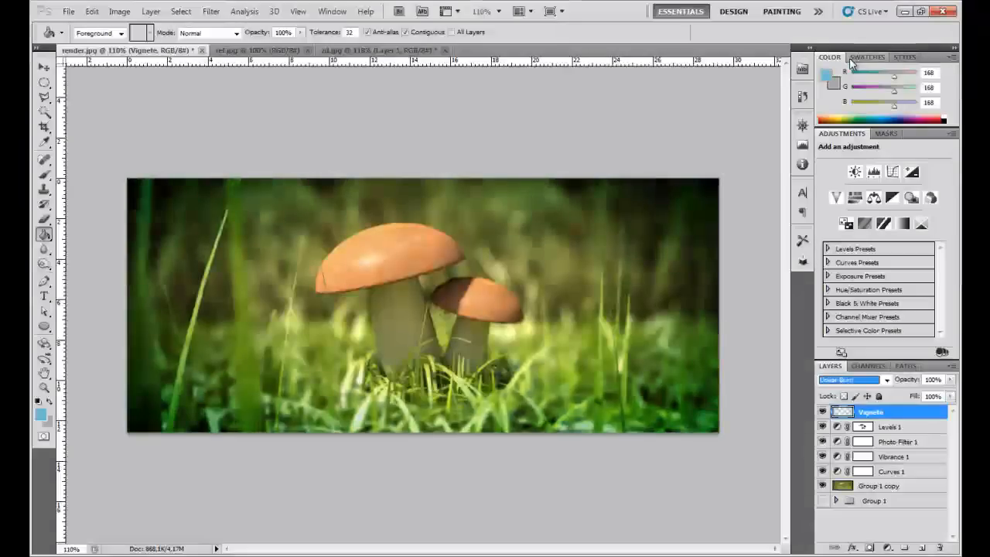
key(Down)
key(Down)
key(Down)
key(Down)
key(Down)
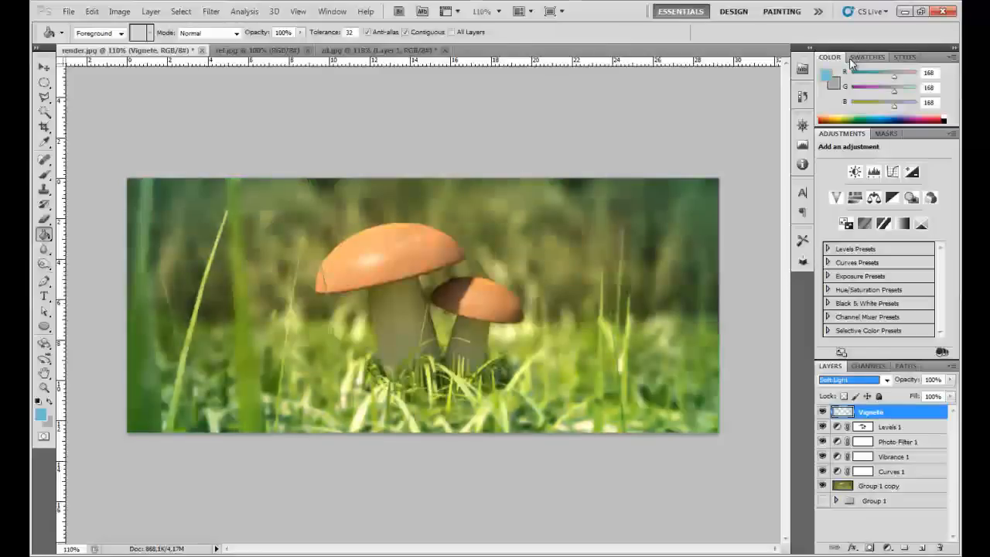
key(Down)
key(Up)
key(Down)
key(Down)
key(Down)
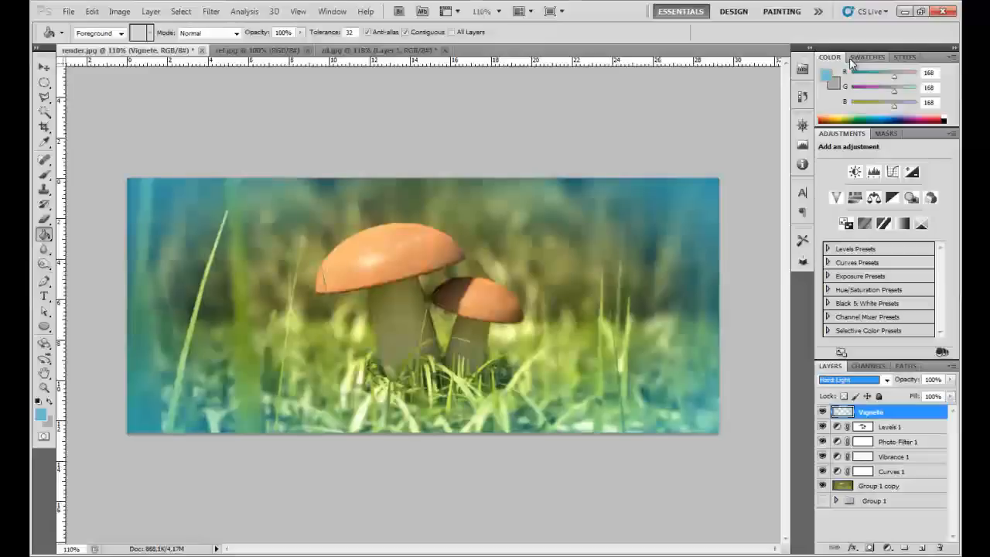
key(Up)
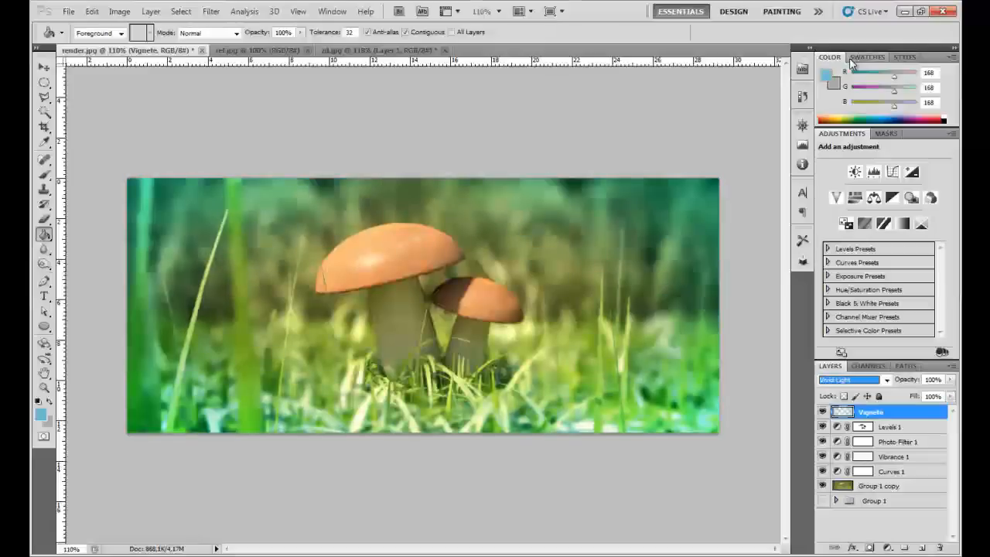
key(Down)
key(Down)
key(Up)
key(Up)
key(Down)
key(Down)
key(Up)
key(Down)
key(Down)
key(Down)
key(Down)
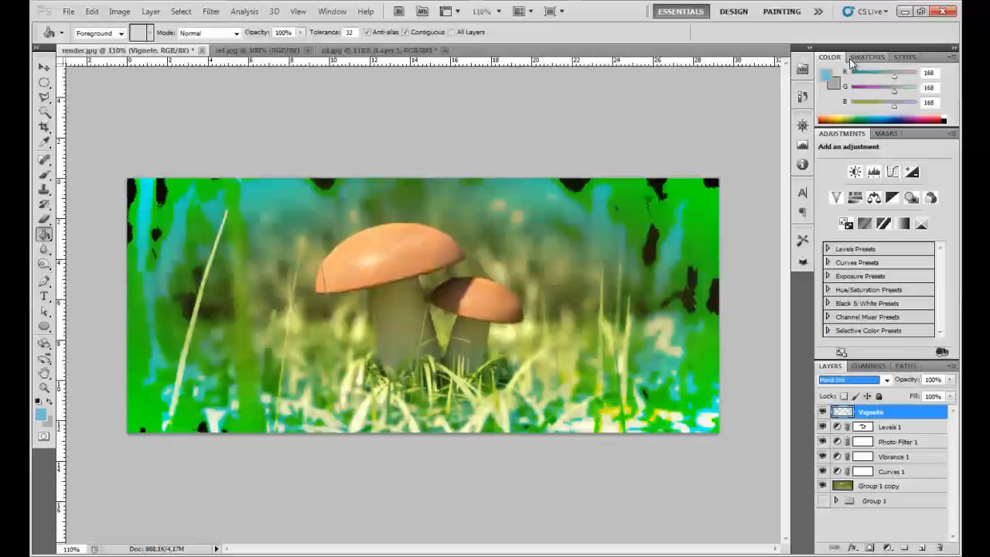
key(Down)
key(Down)
key(Down)
key(Down)
key(Up)
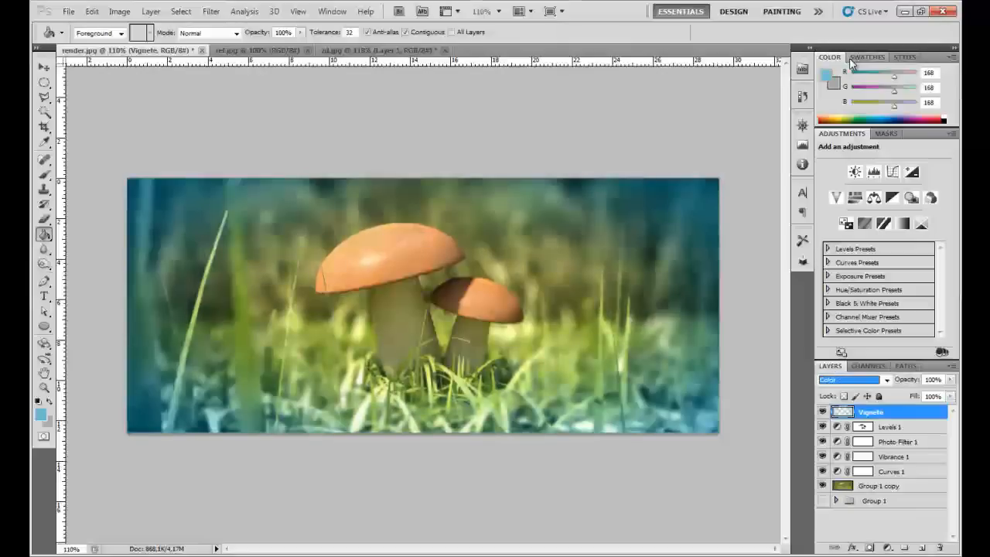
key(Up)
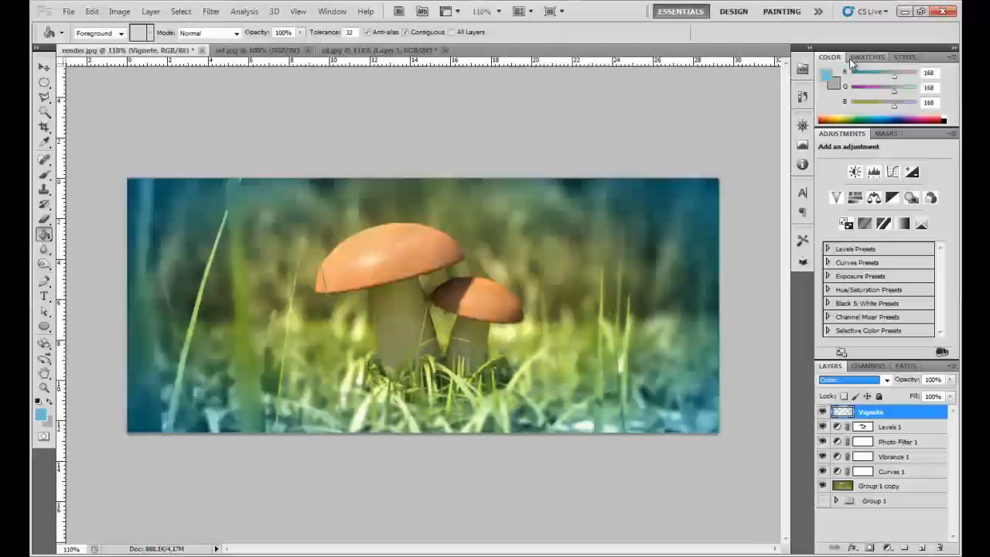
key(Down)
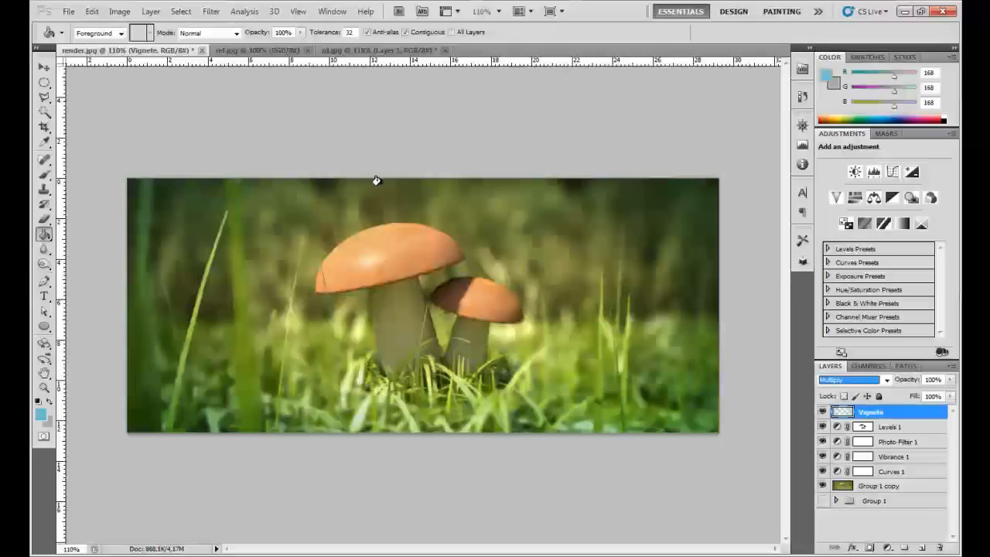
click(446, 228)
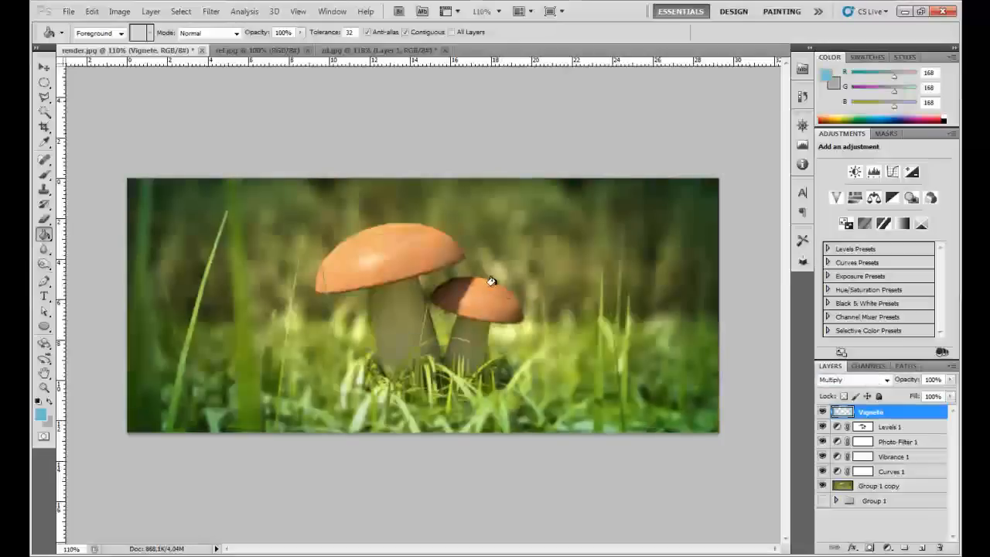
- Set the Vignete layer's opacity to 95% while viewing the image at actual pixels
key(z)
right_click(507, 285)
click(500, 303)
click(933, 379)
text(95)
key(Return)
- Compare the fully graded, vignetted image with Group 1 copy shown on its own
key(alt)
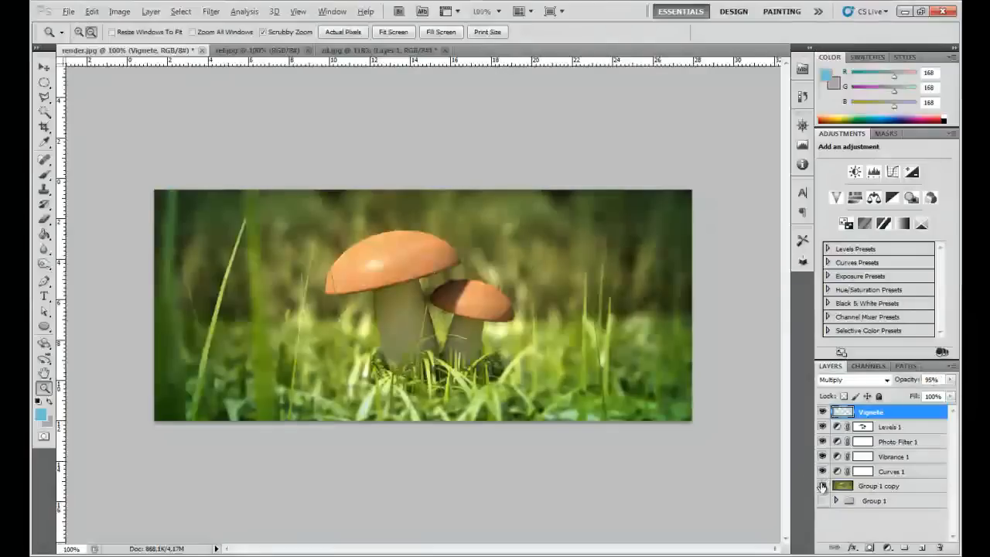
alt+click(822, 486)
alt+click(822, 486)
alt+click(822, 486)
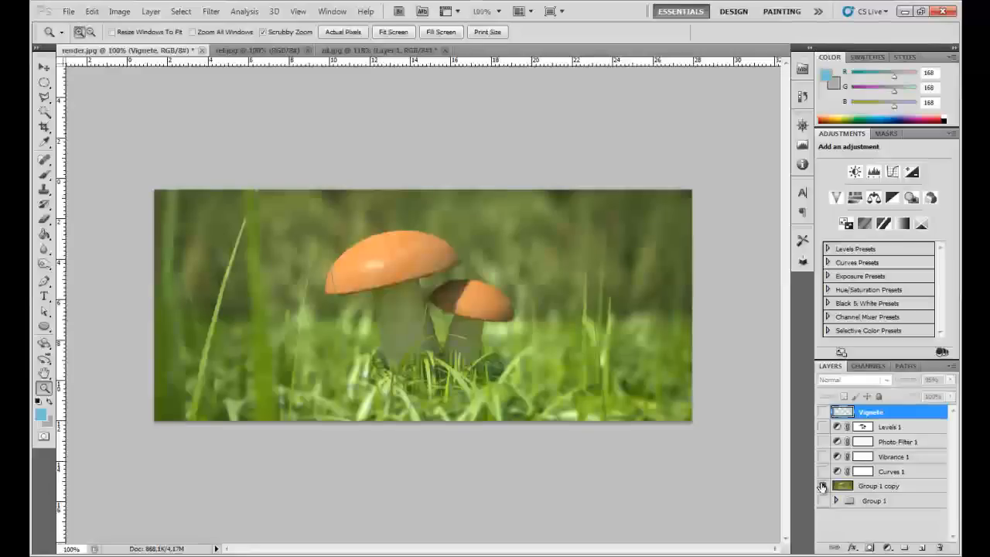
key(alt)
alt+click(822, 487)
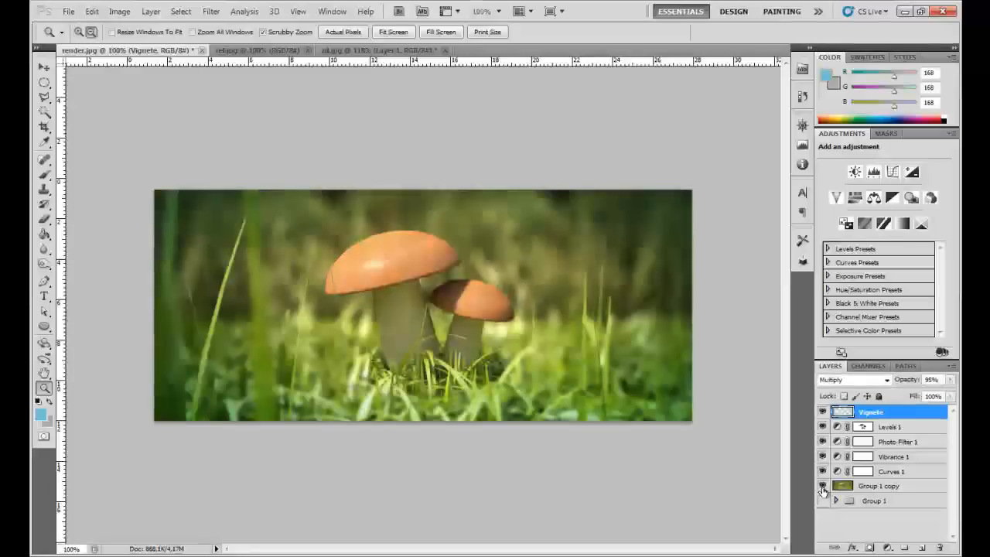
alt+click(822, 487)
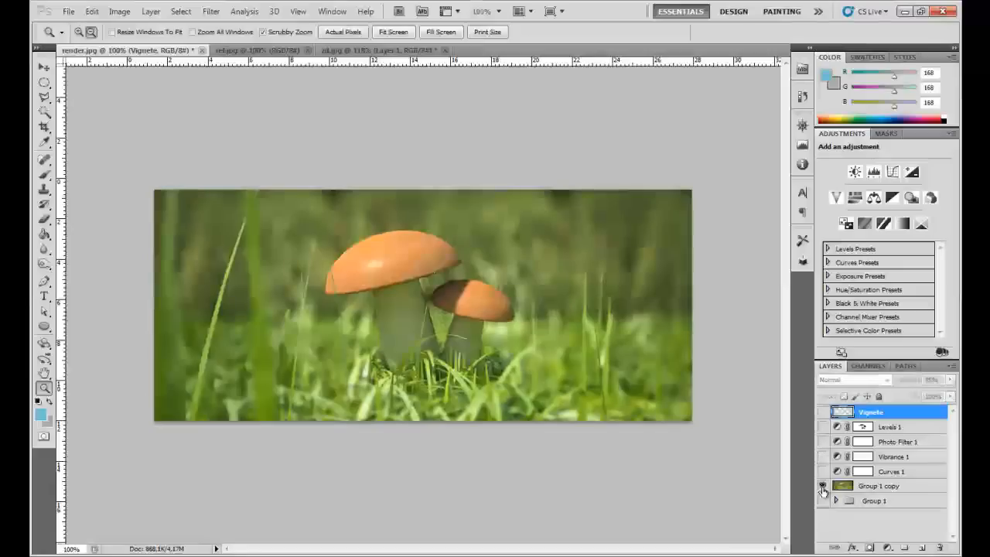
alt+click(822, 487)
alt+click(822, 487)
alt+click(822, 487)
alt+click(822, 487)
alt+click(822, 487)
- Expand Group 1, show only the original render on Layer 0, and examine it at actual pixels
click(835, 501)
scroll(836, 503, down, 3)
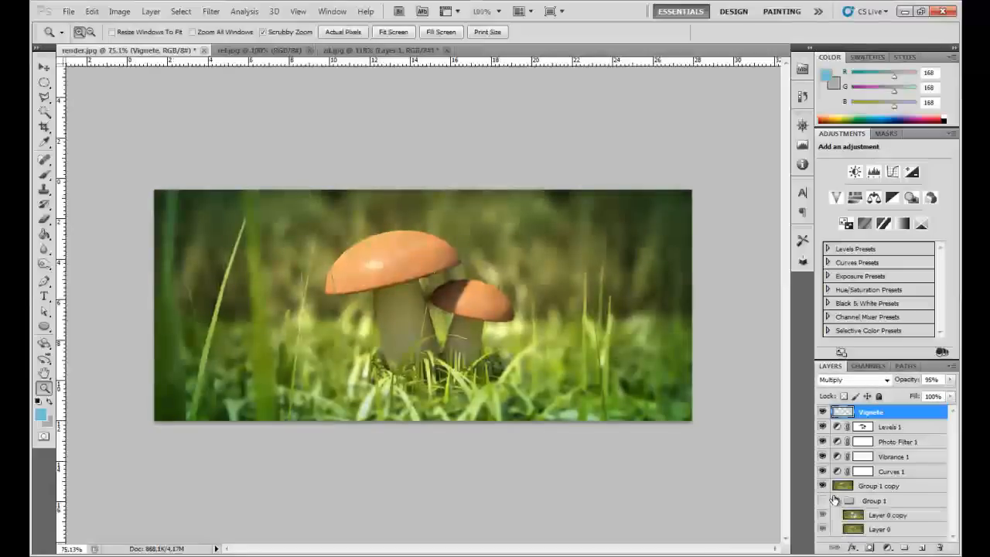
alt+click(823, 530)
click(823, 530)
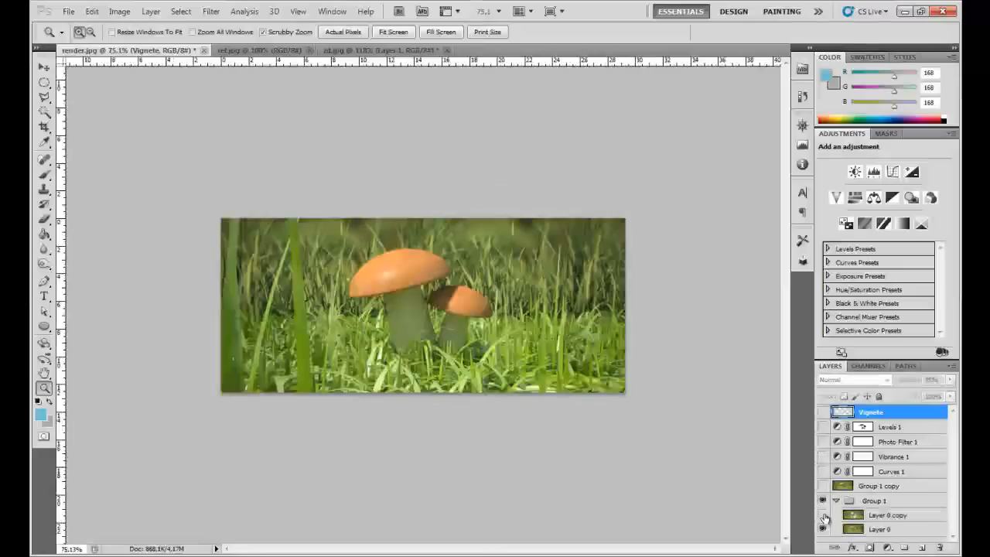
scroll(418, 316, up, 3)
right_click(419, 316)
click(441, 339)
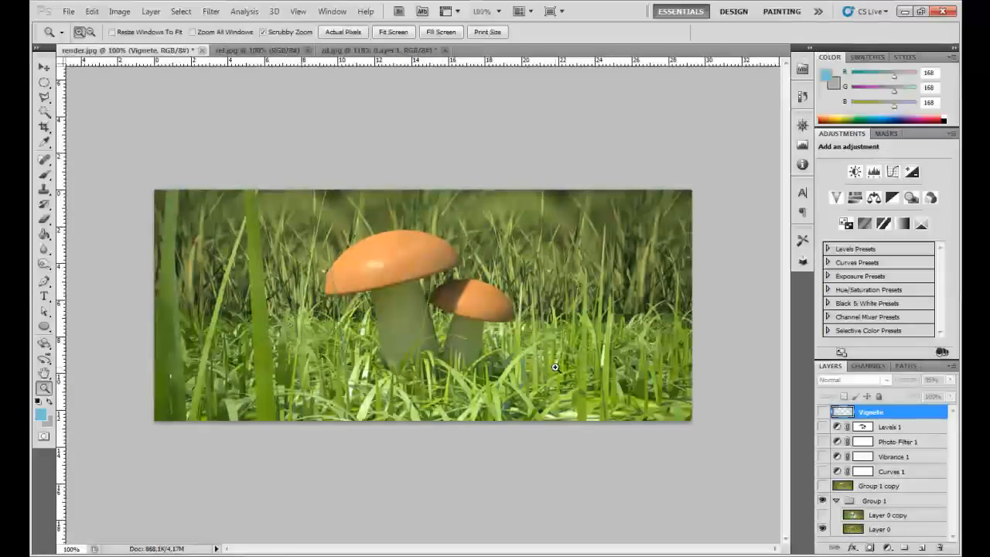
right_click(312, 285)
click(334, 310)
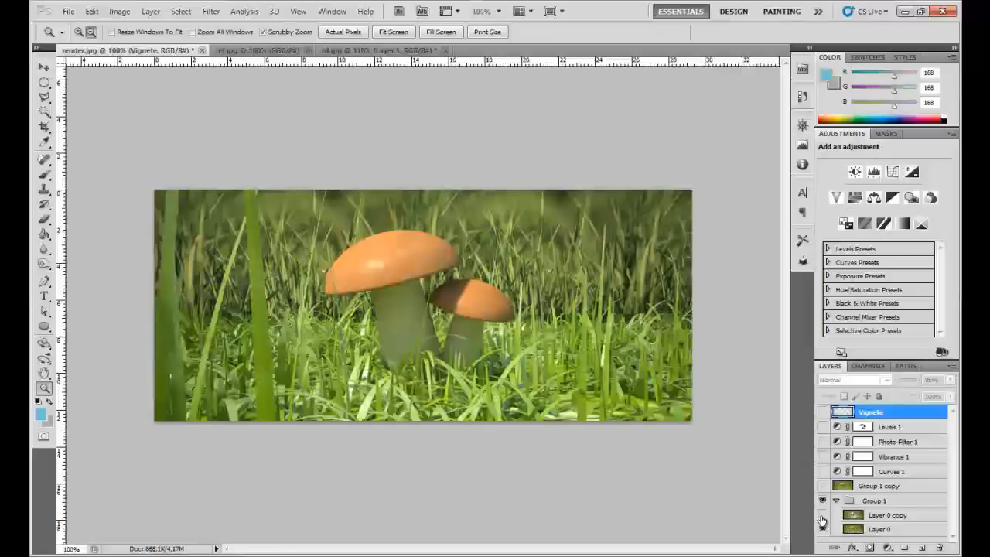
- Show Layer 0 copy, Group 1 copy, the adjustment layers and Vignete again, and check the effect of Layer 0's visibility
click(822, 514)
drag(823, 485, 822, 412)
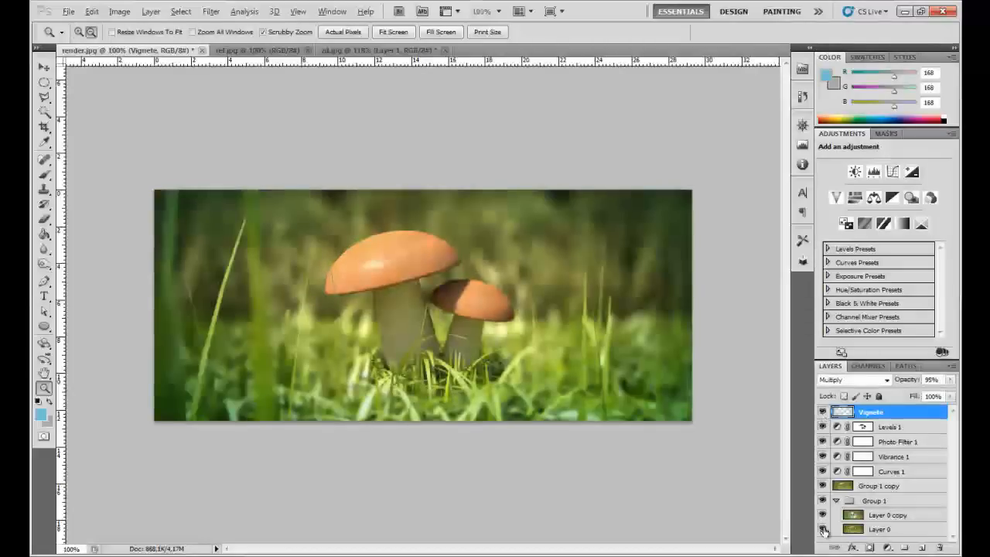
alt+click(822, 529)
alt+click(822, 529)
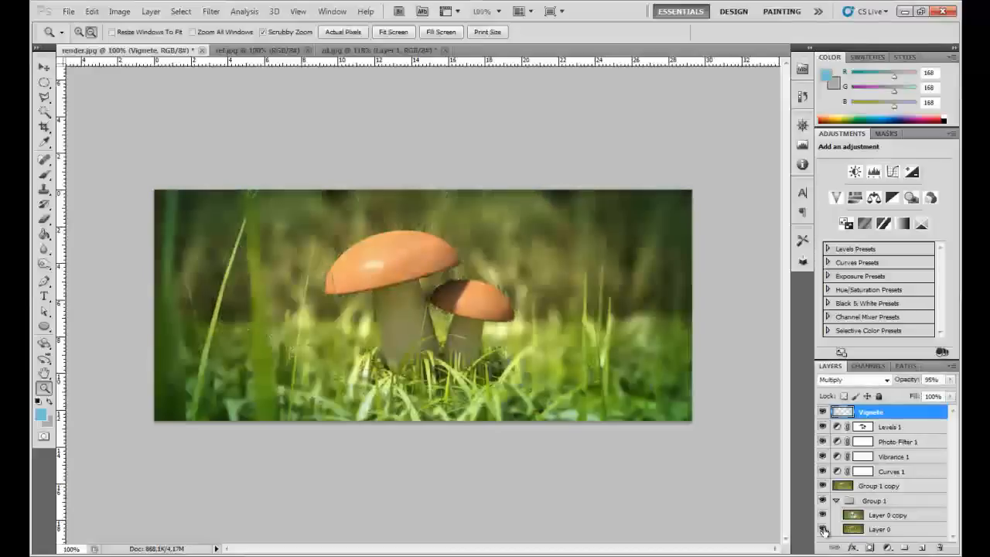
alt+click(823, 529)
alt+click(823, 529)
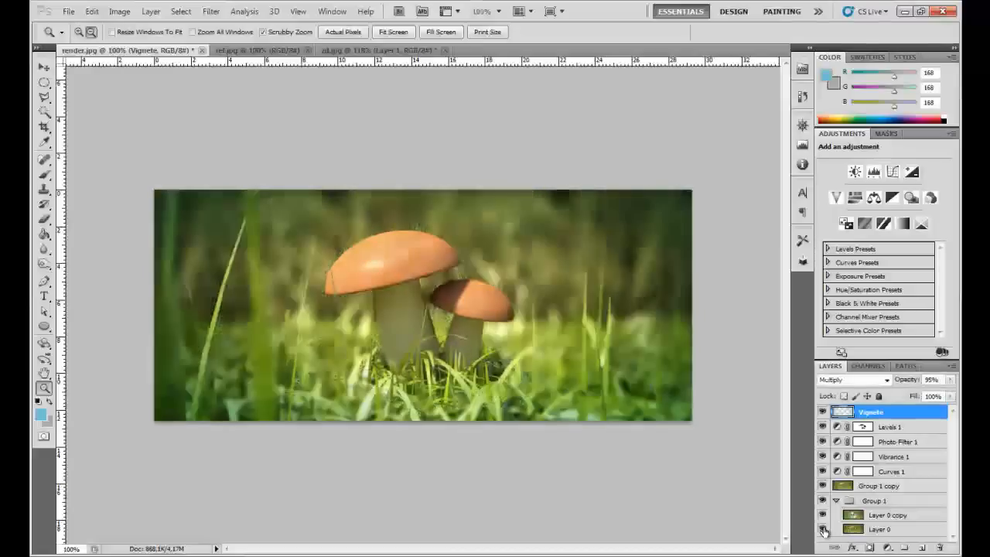
- Create a new layer named Final above the Vignete layer
right_click(451, 344)
click(468, 382)
click(436, 382)
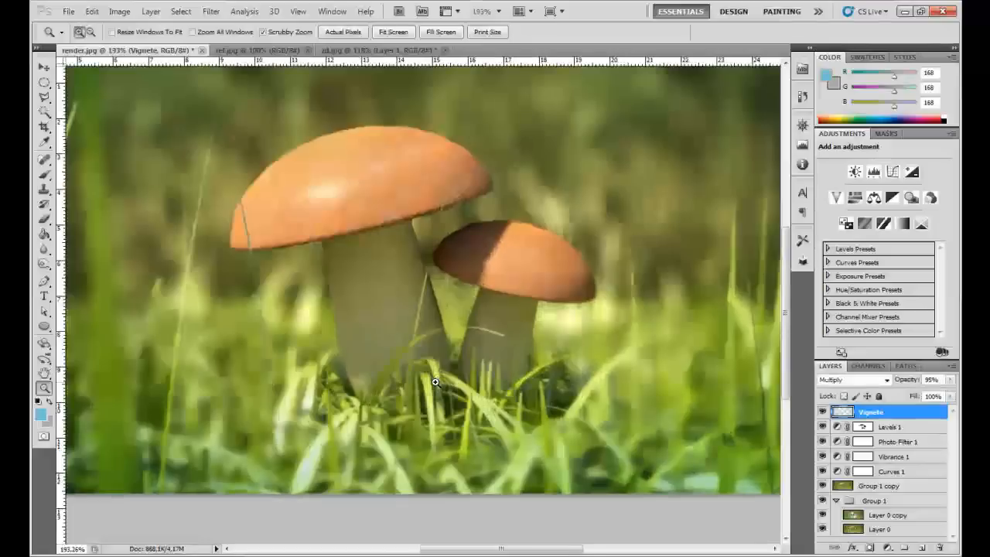
click(435, 382)
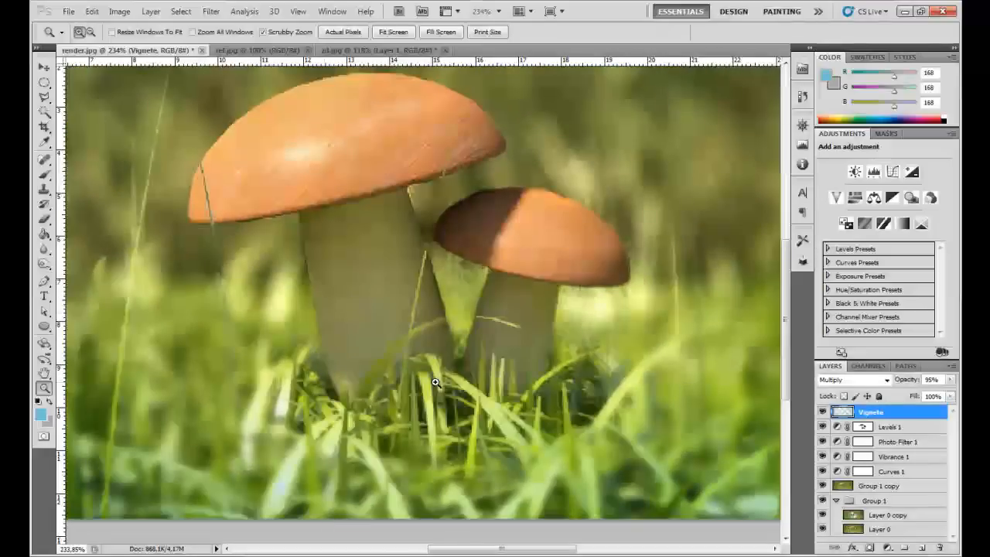
key(ctrl+shift+n)
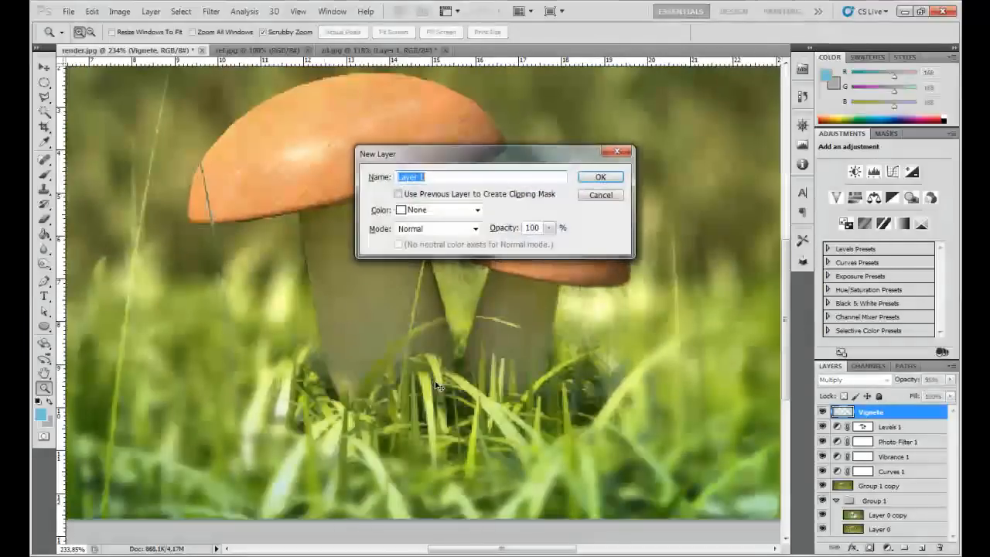
text(Fina)
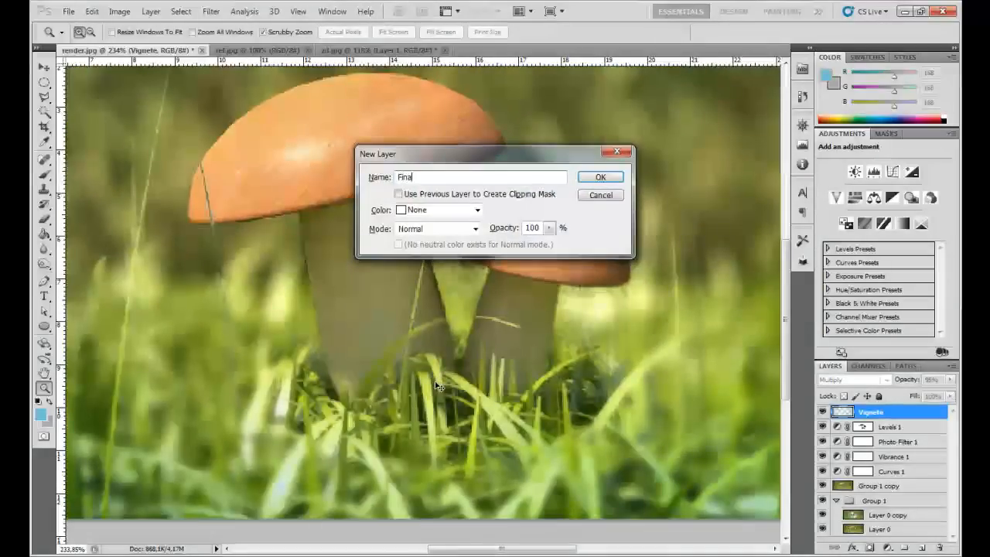
text(l)
key(Return)
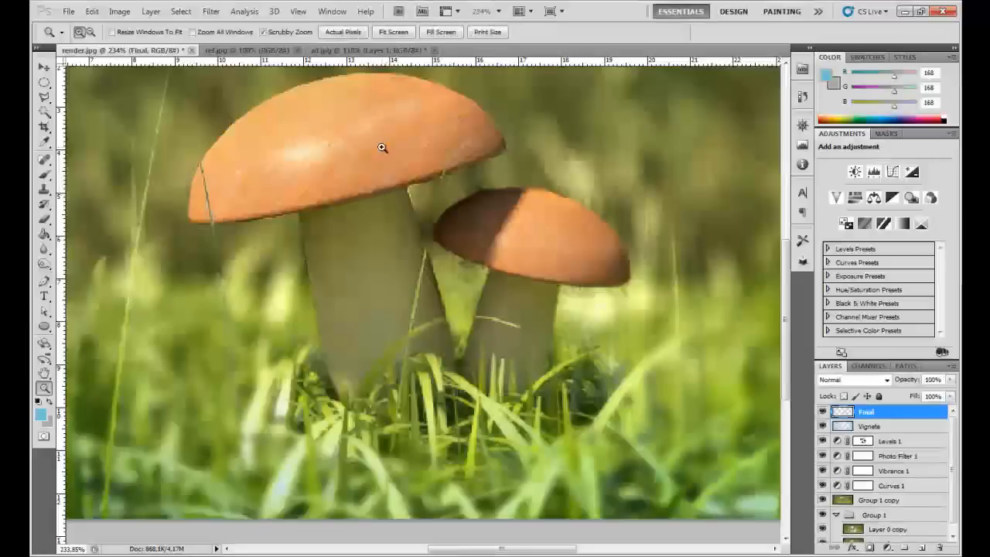
- Use Apply Image to fill the Final layer from render.jpg's Merged layer, RGB channel, with Multiply blending at 100% opacity
click(119, 11)
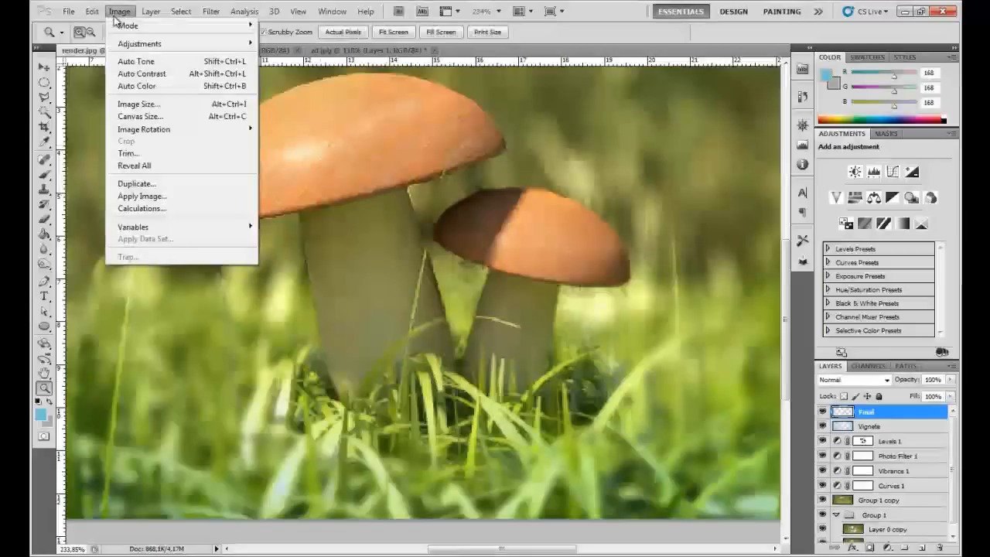
click(206, 196)
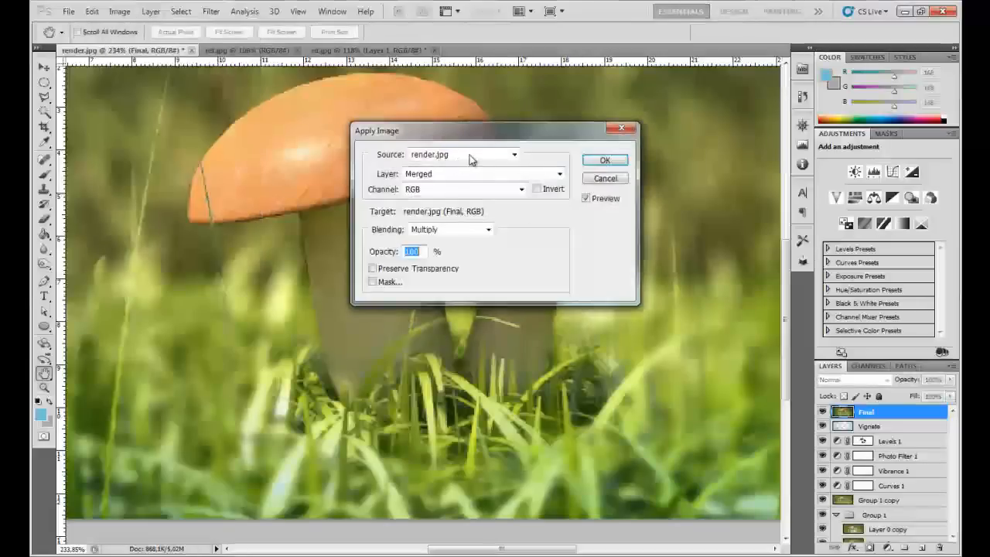
click(468, 157)
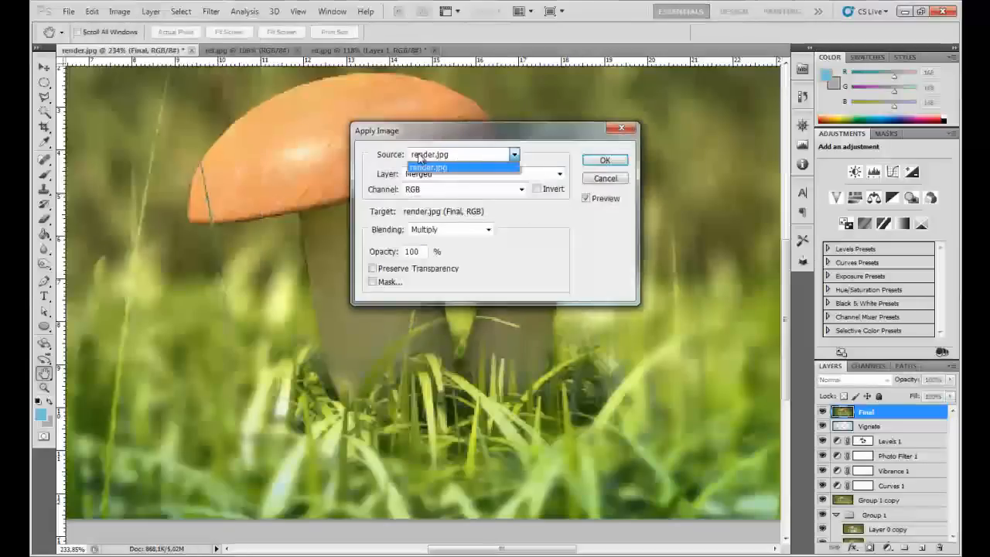
click(460, 167)
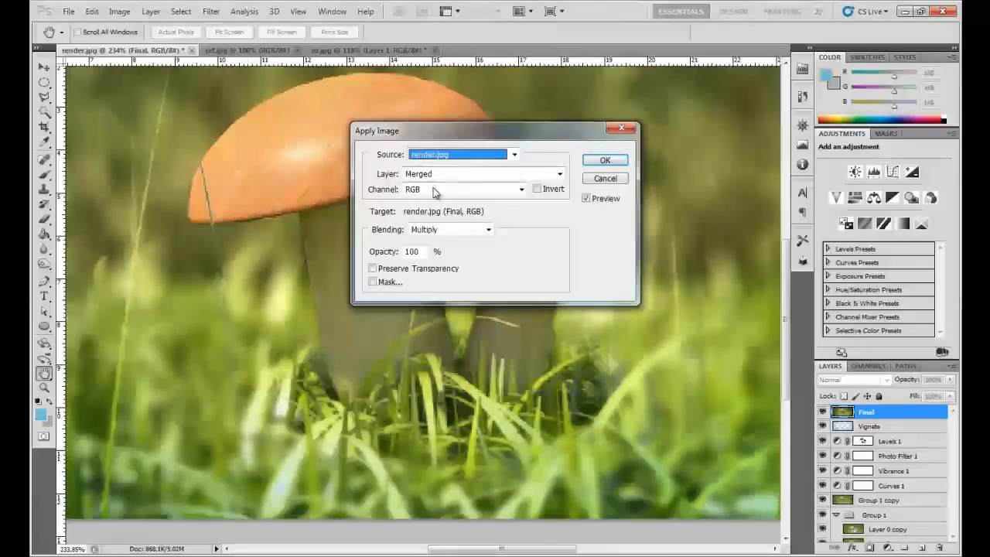
click(488, 229)
click(492, 228)
key(Tab)
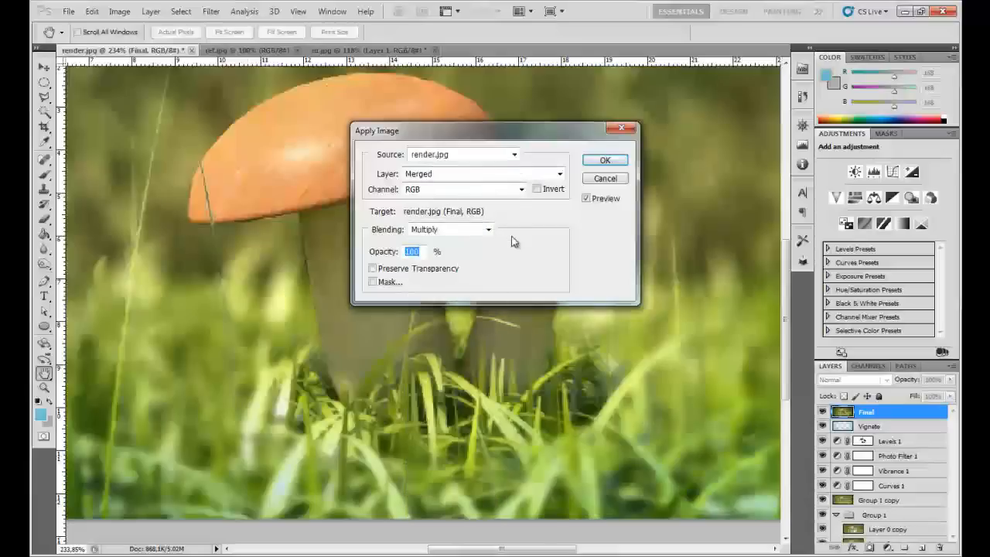
click(604, 160)
key(z)
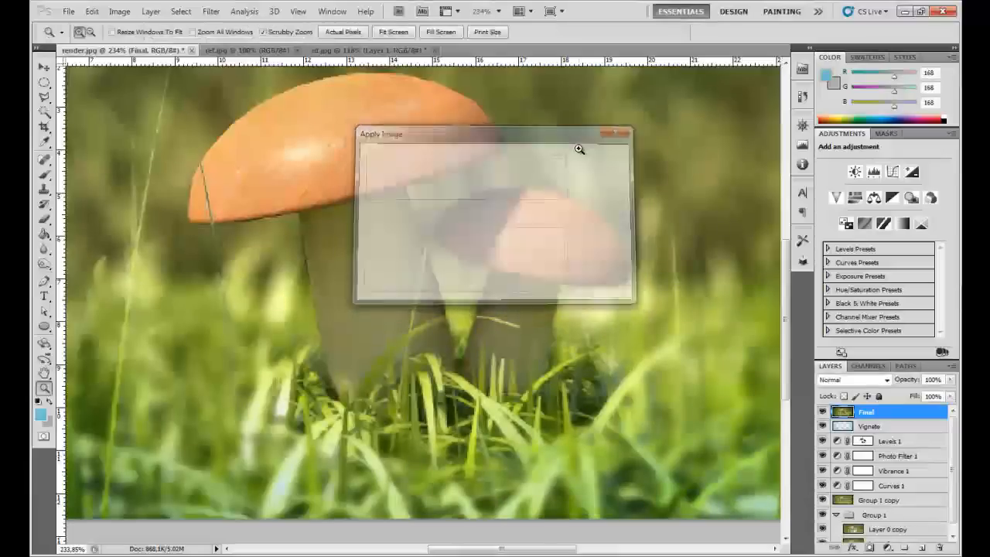
- Hide Group 1 and every layer between it and Final, then collapse the group
right_click(473, 264)
key(Escape)
key(ctrl+1)
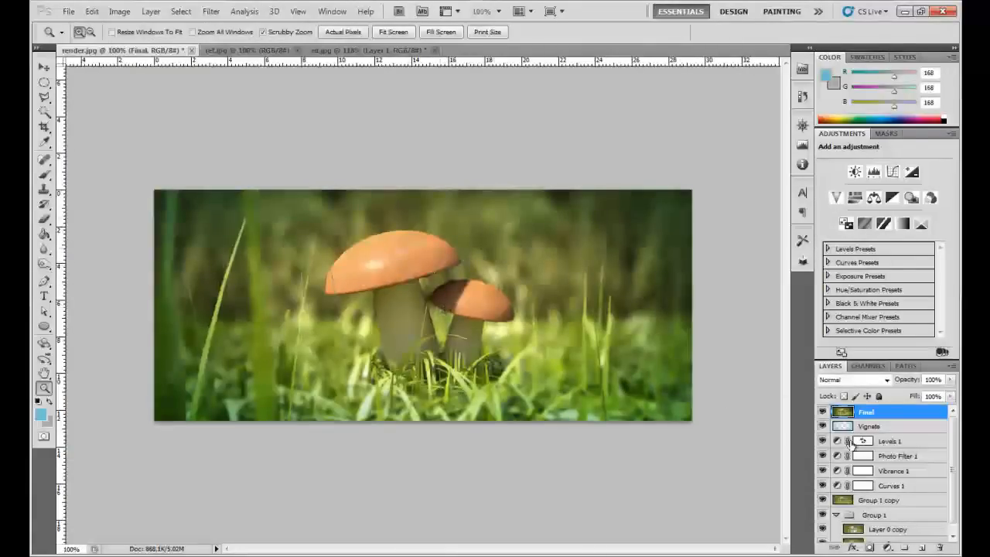
scroll(844, 512, down, 1)
drag(824, 520, 822, 416)
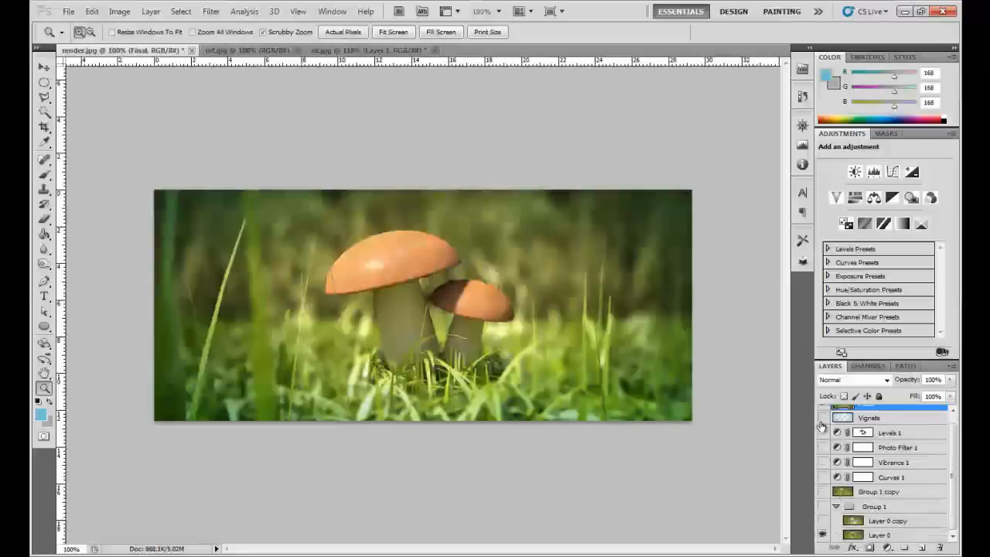
click(837, 506)
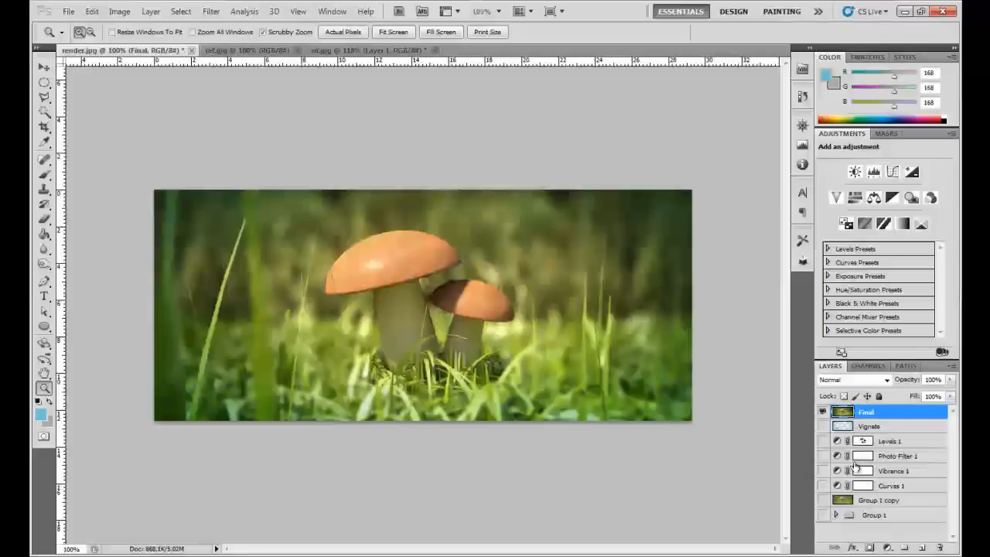
- Examine the mushrooms and foreground grass up close, keeping the Final layer selected
drag(466, 293, 481, 291)
right_click(481, 291)
click(499, 312)
click(453, 354)
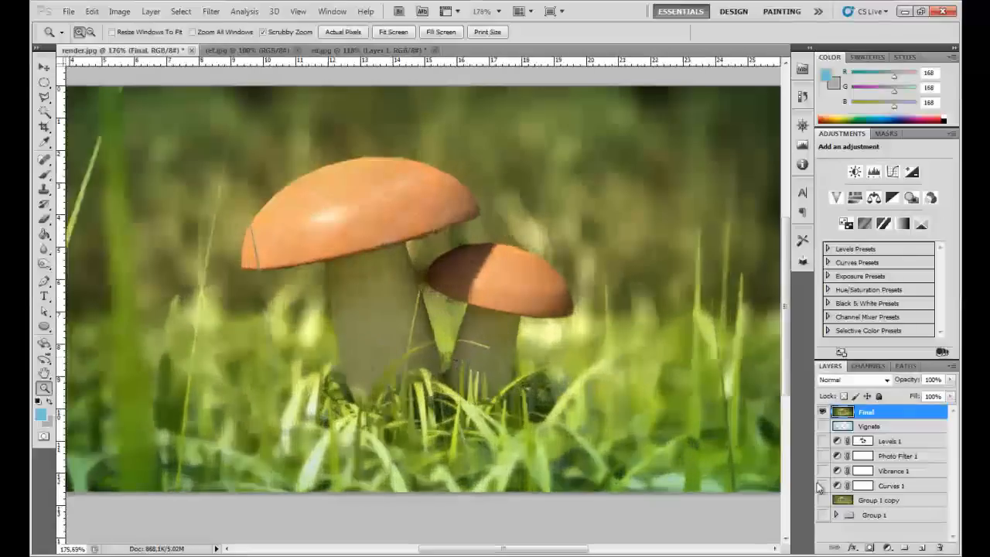
click(835, 500)
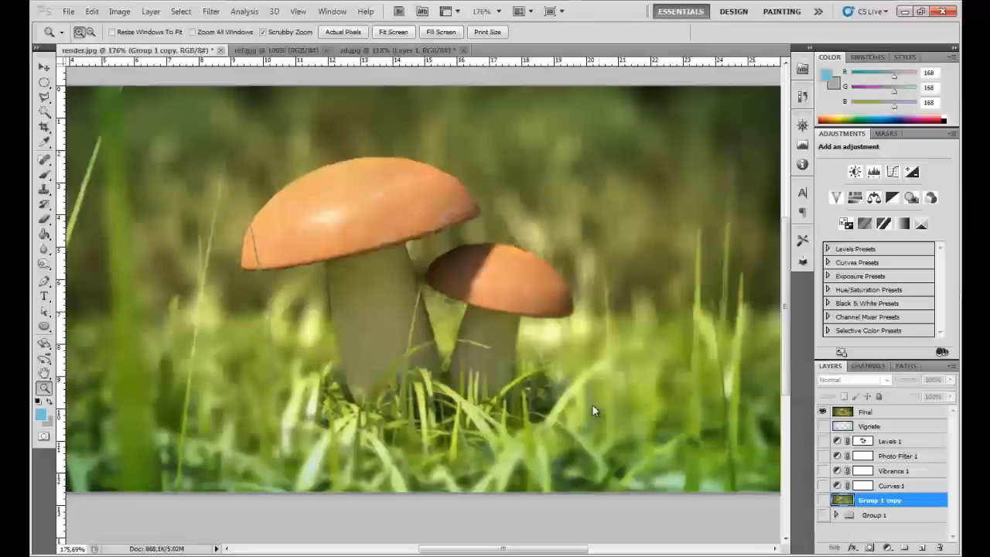
drag(255, 351, 307, 359)
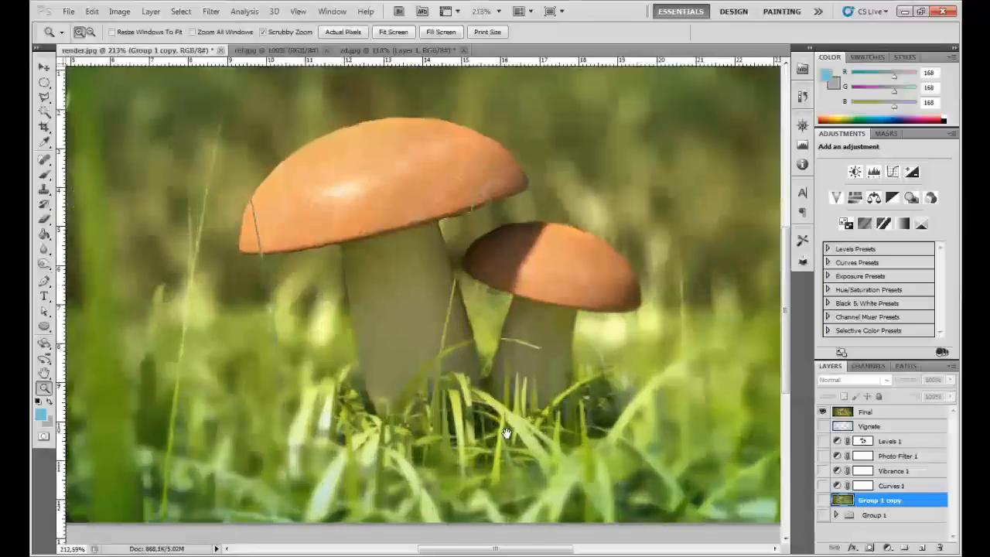
drag(506, 432, 486, 388)
key(alt+period)
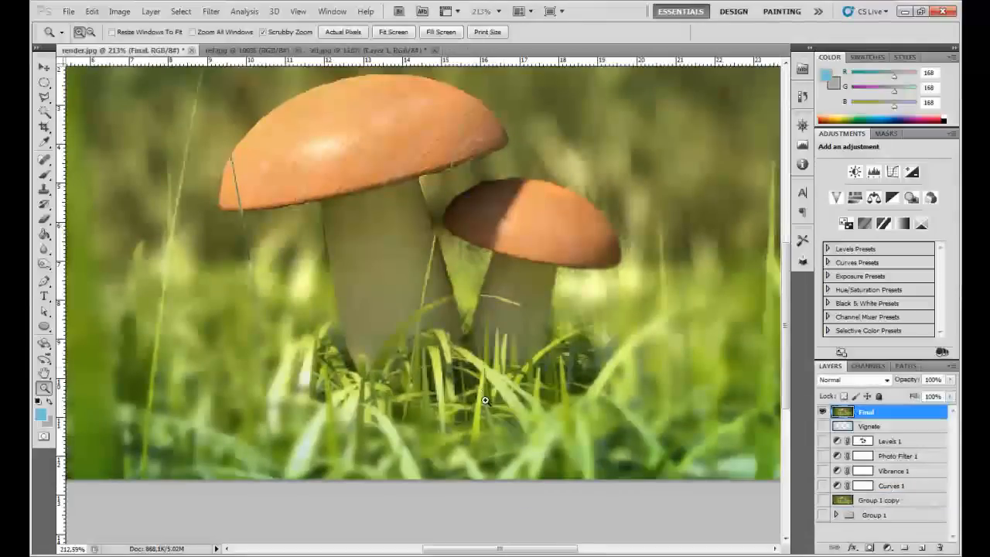
- Blur the foreground grass around the mushroom bases with the Blur tool, using a 72 px brush at 100% strength
click(44, 250)
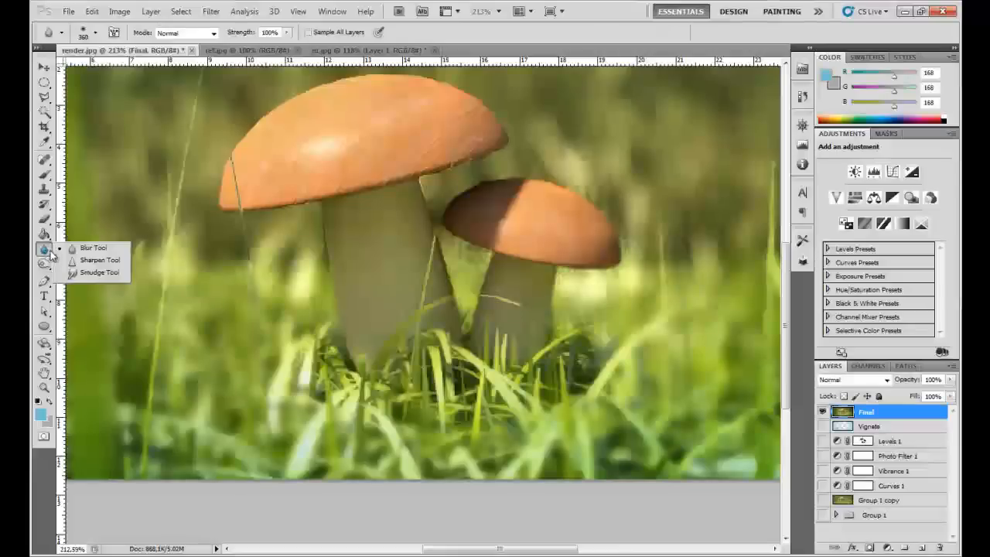
click(91, 248)
right_click(328, 240)
drag(375, 228, 337, 229)
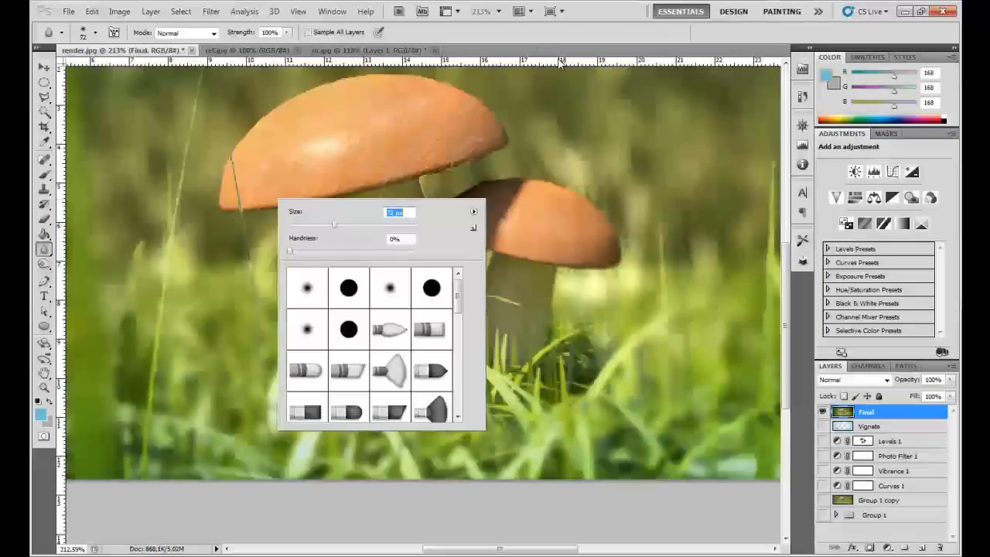
key(Return)
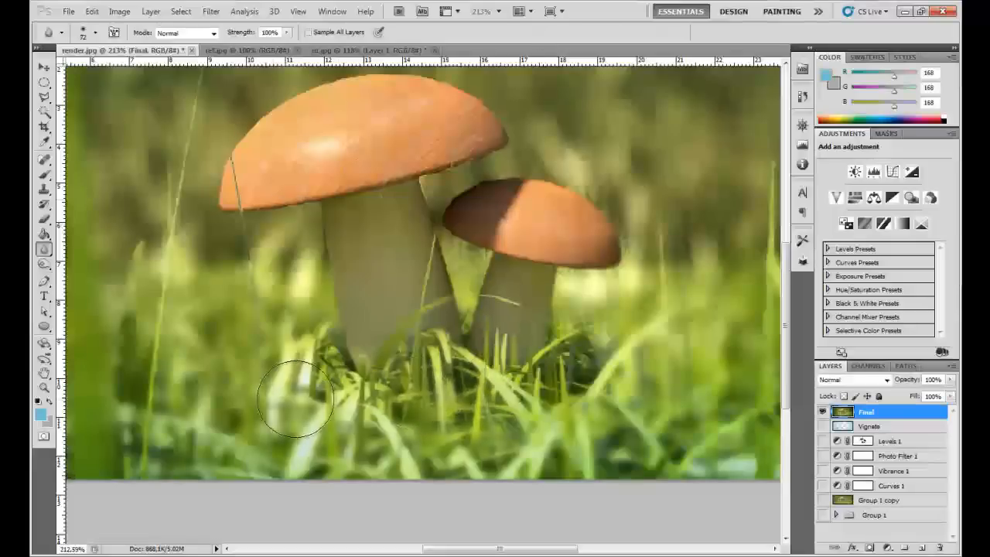
drag(562, 422, 568, 410)
drag(307, 389, 323, 395)
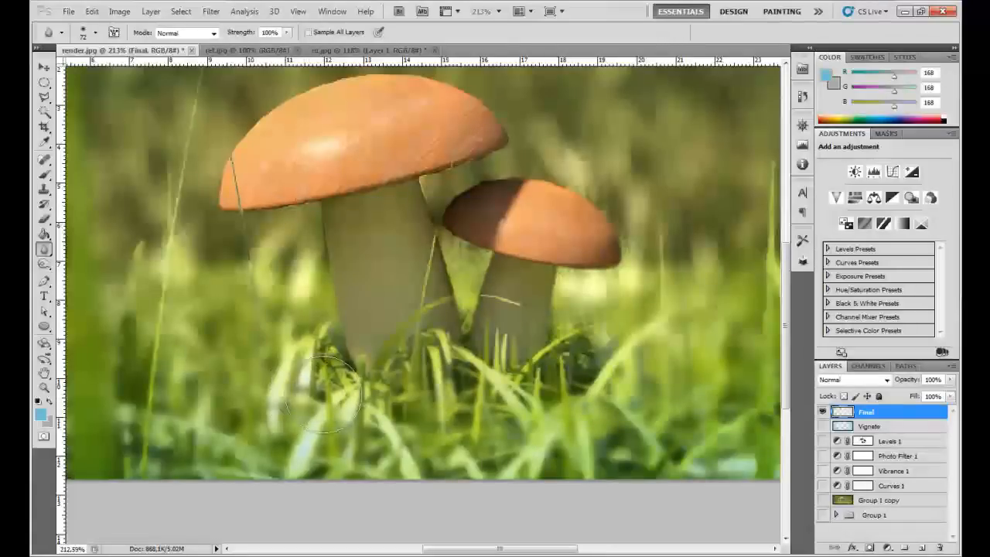
key(z)
right_click(504, 284)
click(545, 303)
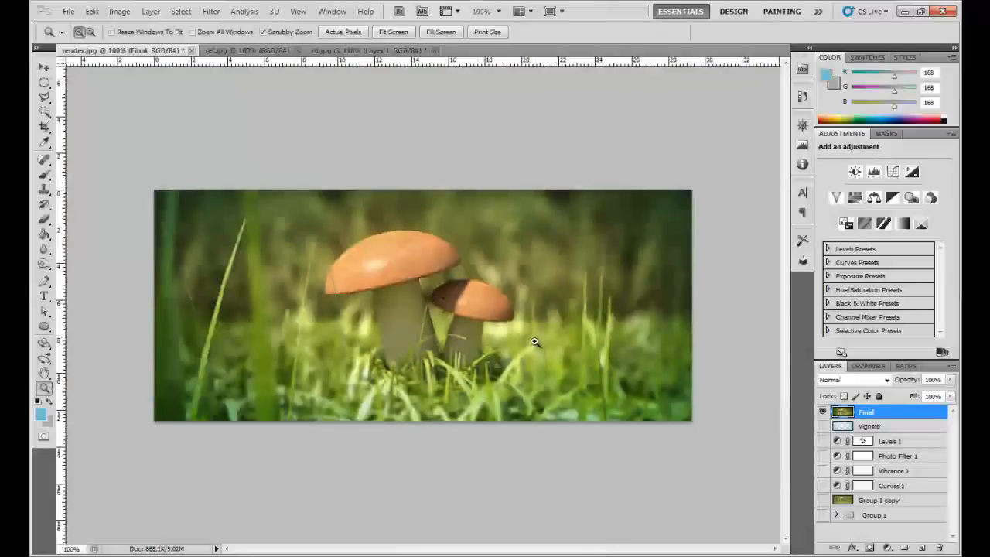
- Sharpen the mushrooms on the Final layer with the Sharpen tool, using a 66 px brush at 50% strength
scroll(179, 249, up, 4)
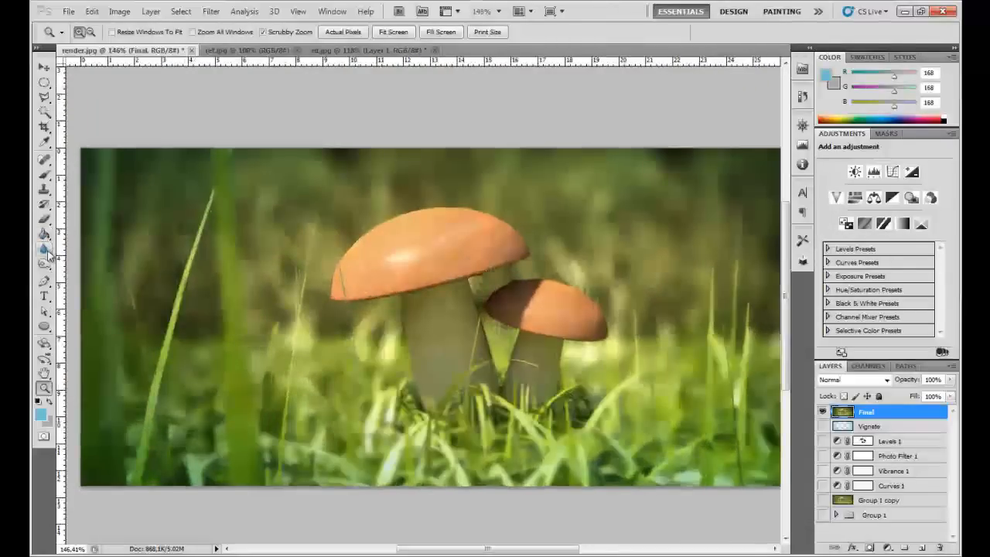
drag(44, 248, 65, 263)
click(93, 260)
scroll(425, 277, up, 4)
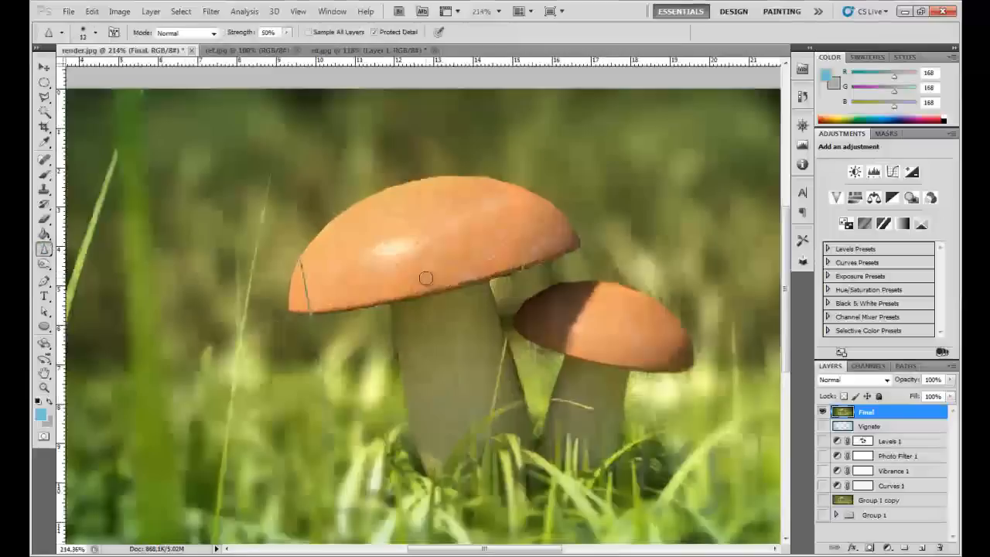
right_click(424, 266)
click(480, 291)
key(Return)
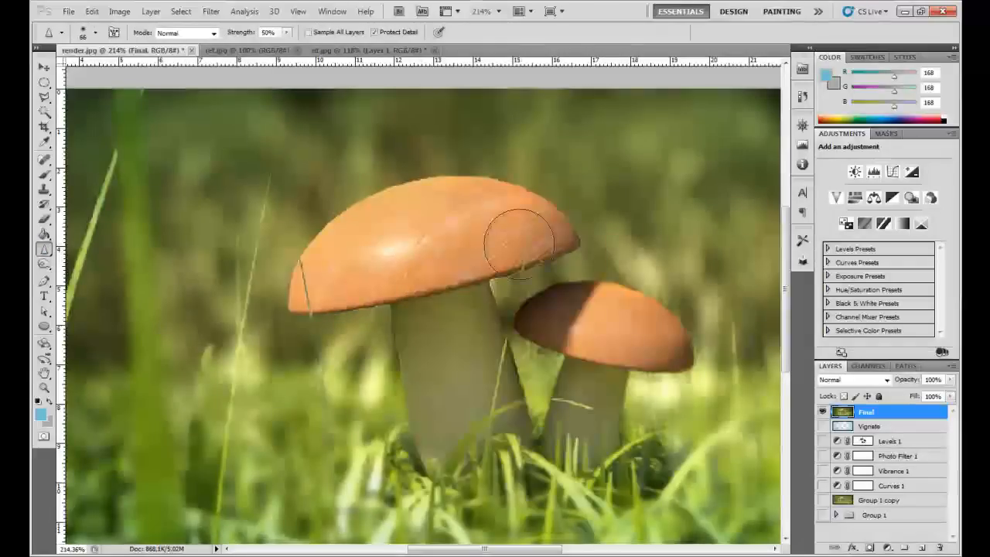
mouse_move(637, 333)
mouse_down()
mouse_move(576, 320)
mouse_move(678, 363)
mouse_move(657, 371)
mouse_move(652, 344)
mouse_move(568, 337)
mouse_move(536, 372)
mouse_move(599, 341)
mouse_move(573, 471)
mouse_move(559, 478)
mouse_move(587, 438)
mouse_move(547, 468)
mouse_move(452, 493)
mouse_move(444, 453)
mouse_move(463, 447)
mouse_move(394, 480)
mouse_move(402, 389)
mouse_move(502, 452)
mouse_move(557, 371)
mouse_move(470, 422)
mouse_move(495, 369)
mouse_up()
key(z)
right_click(442, 321)
click(472, 345)
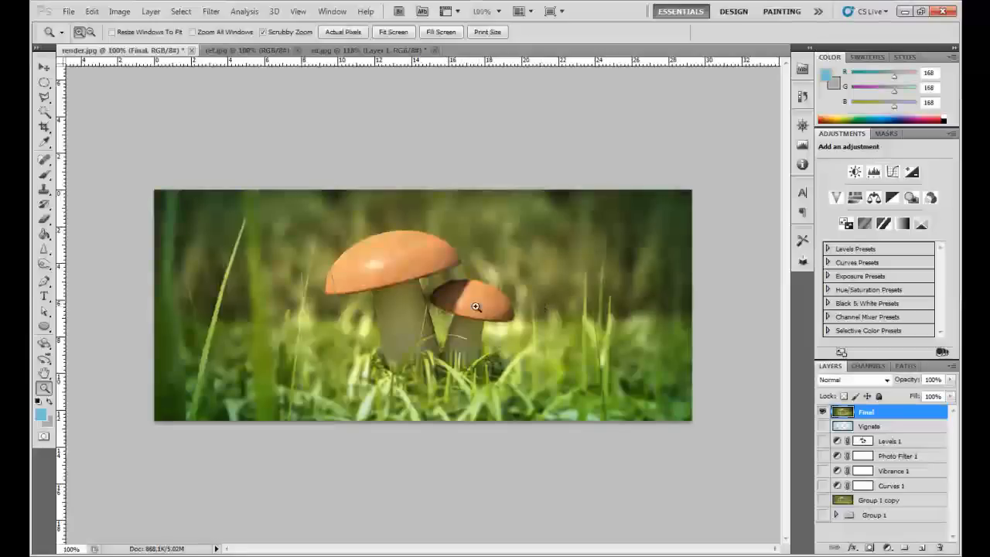
- Soften the grass in front of the large mushroom's stem further with the 72 px Blur tool
click(367, 360)
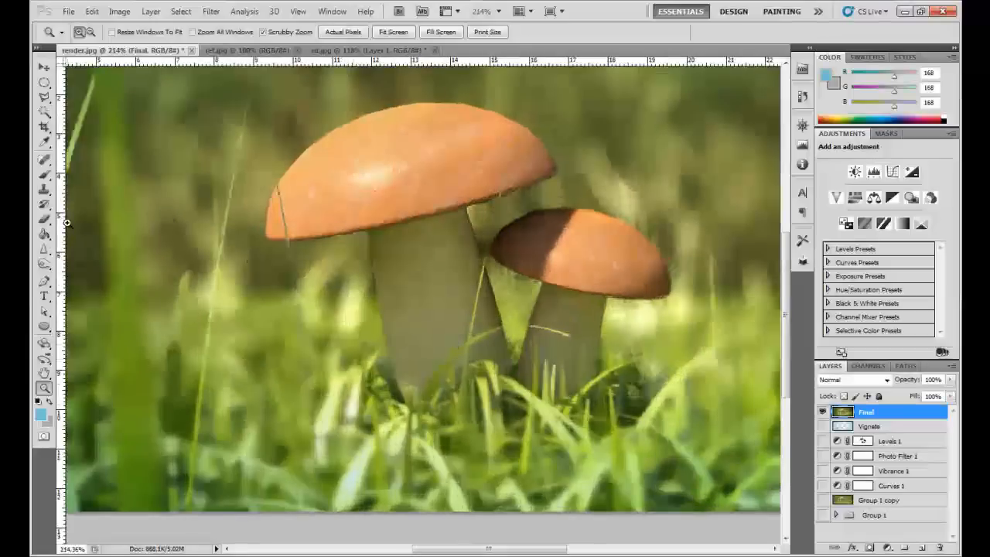
drag(45, 248, 81, 246)
mouse_move(393, 403)
mouse_down()
mouse_move(381, 396)
mouse_move(386, 430)
mouse_up()
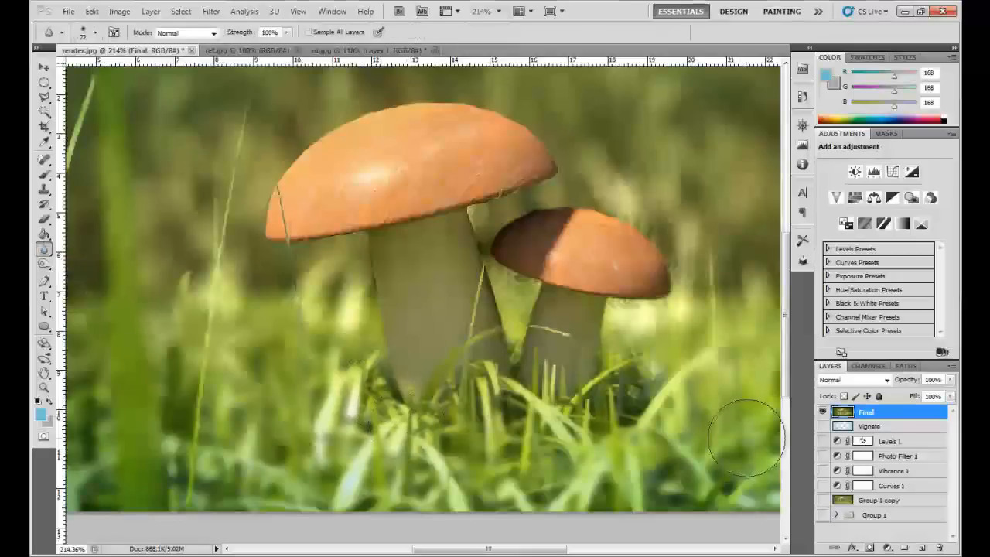
key(z)
right_click(518, 334)
click(532, 357)
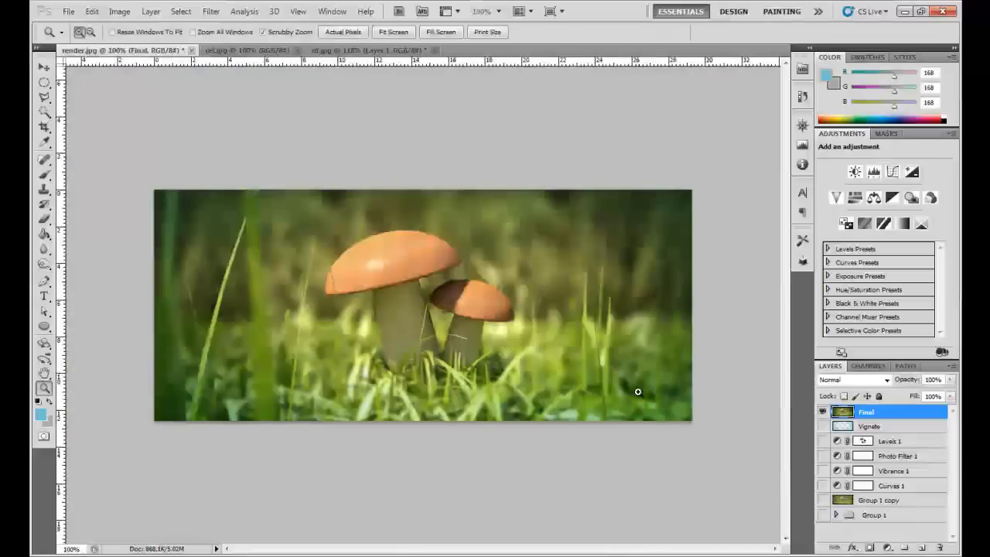
- Add a Gradient Map adjustment layer above the Final layer and compare the image with and without it
click(907, 224)
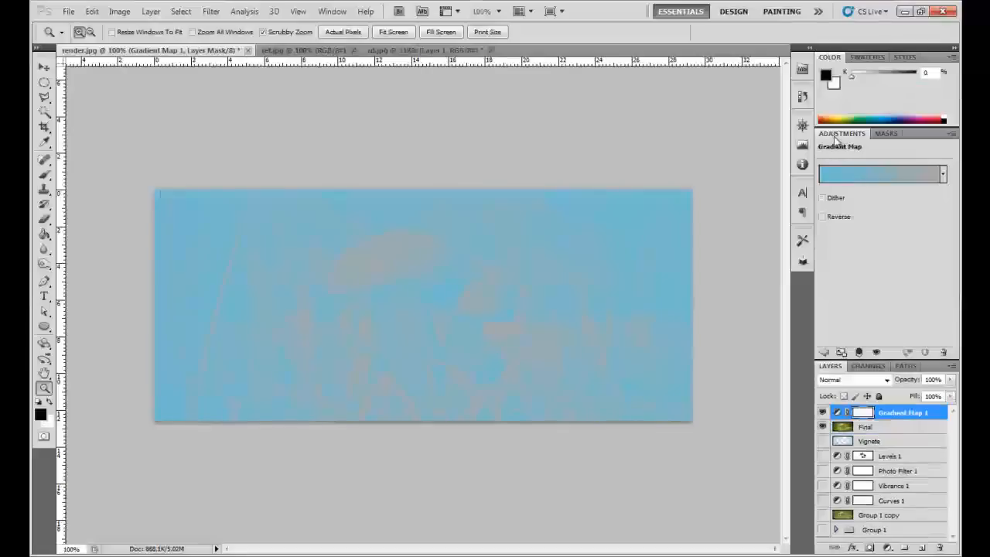
click(943, 175)
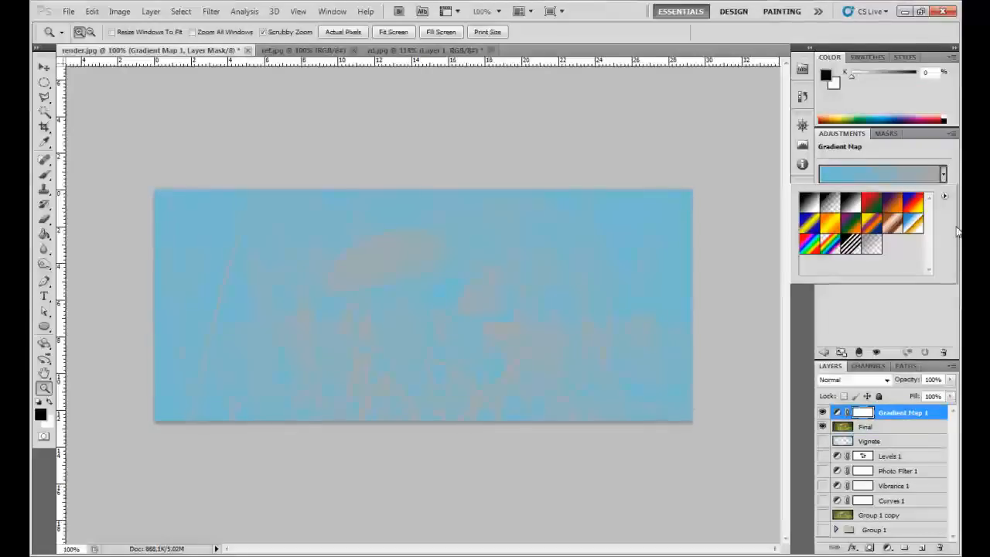
click(905, 297)
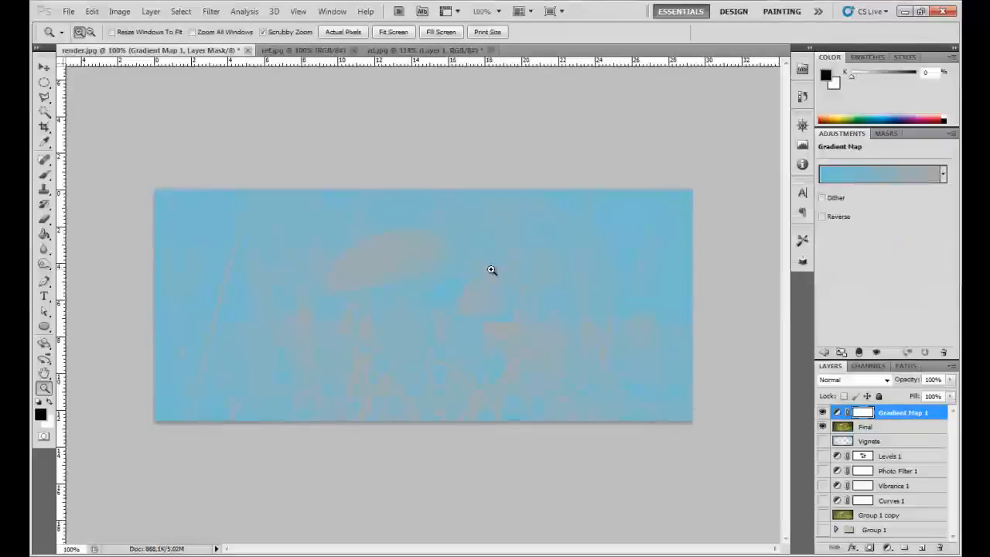
right_click(417, 262)
click(434, 283)
right_click(443, 273)
click(421, 279)
click(430, 283)
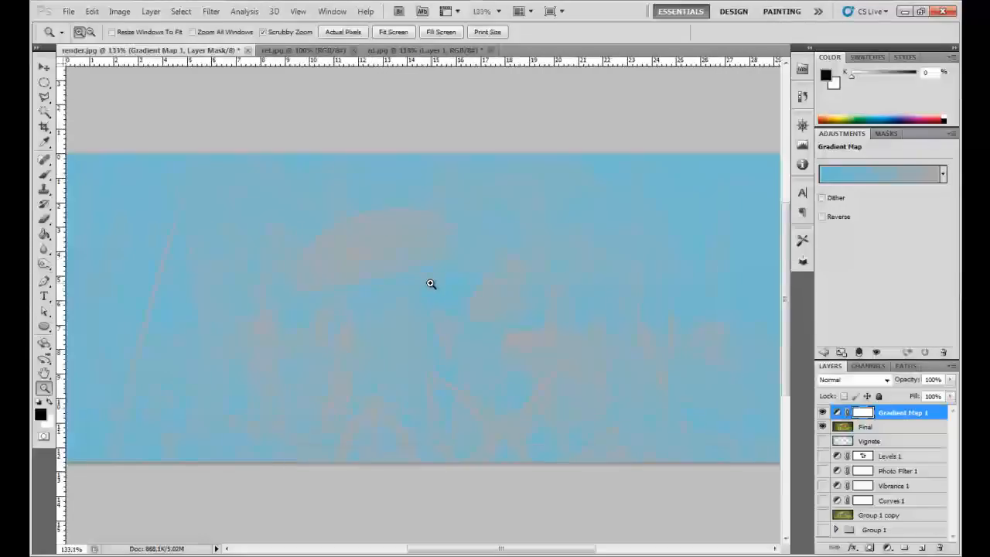
click(822, 412)
click(821, 412)
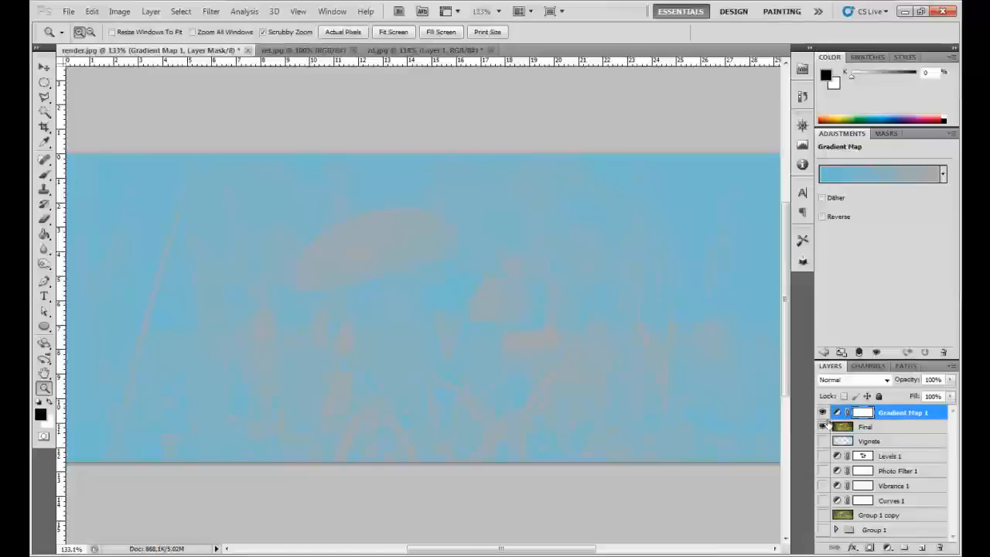
- Apply the violet-to-orange gradient preset to the Gradient Map
drag(911, 381, 954, 385)
click(943, 176)
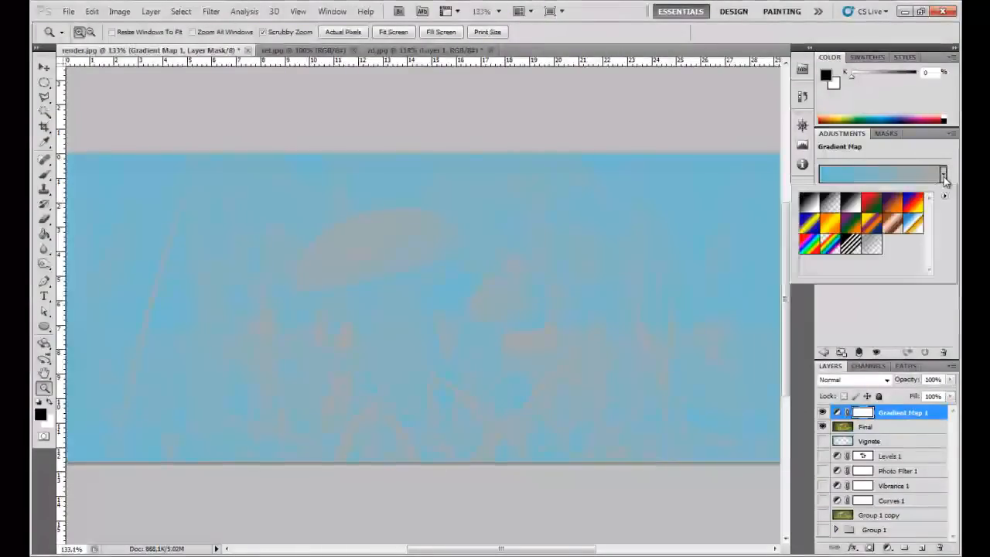
click(890, 204)
click(915, 291)
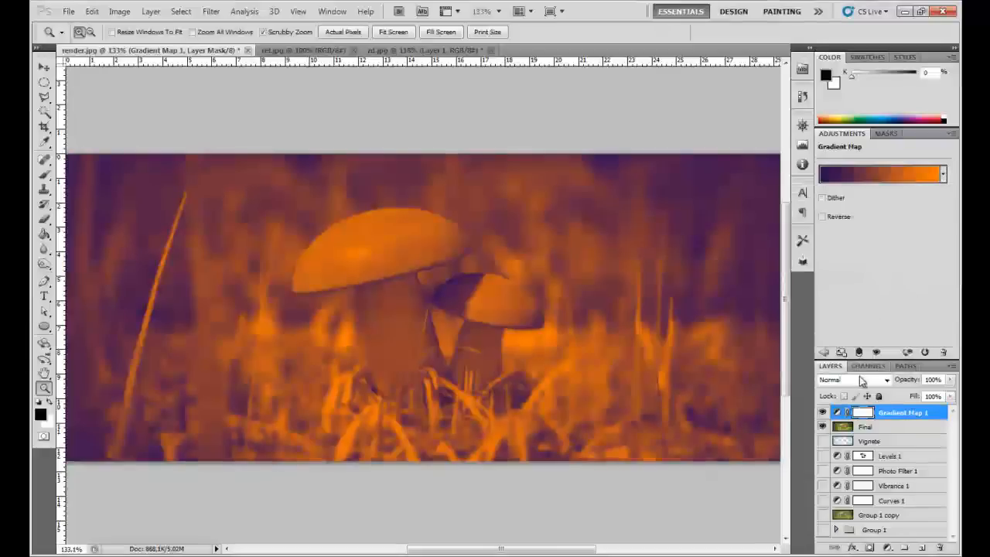
click(942, 177)
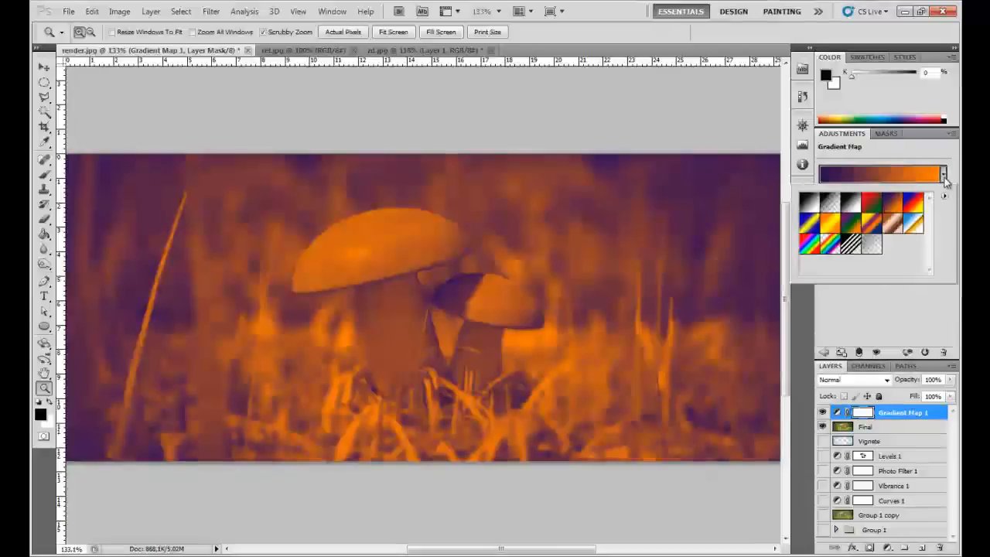
click(907, 307)
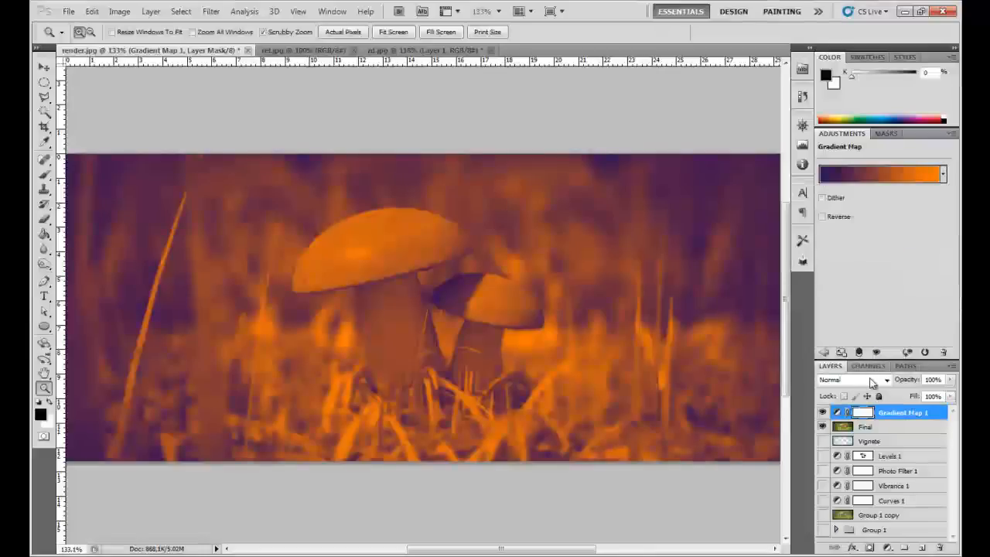
- Try successive blend modes on the Gradient Map layer and settle on Lighten
click(871, 381)
click(844, 77)
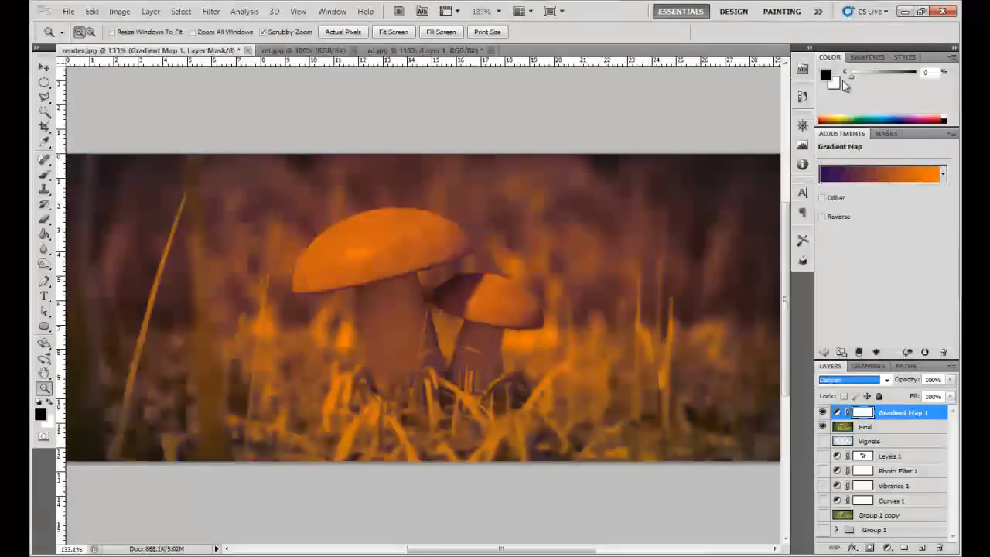
key(Down)
key(Down)
key(Down)
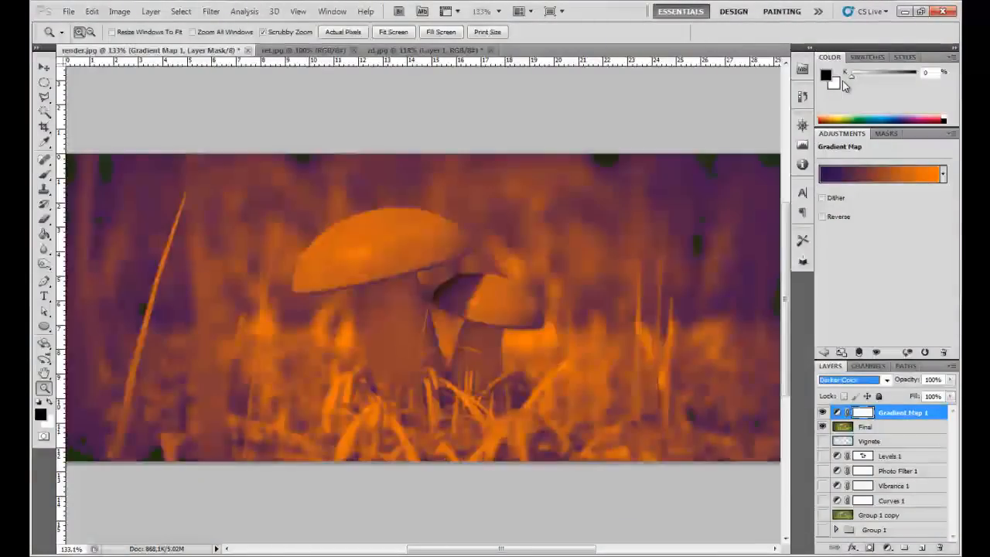
key(Down)
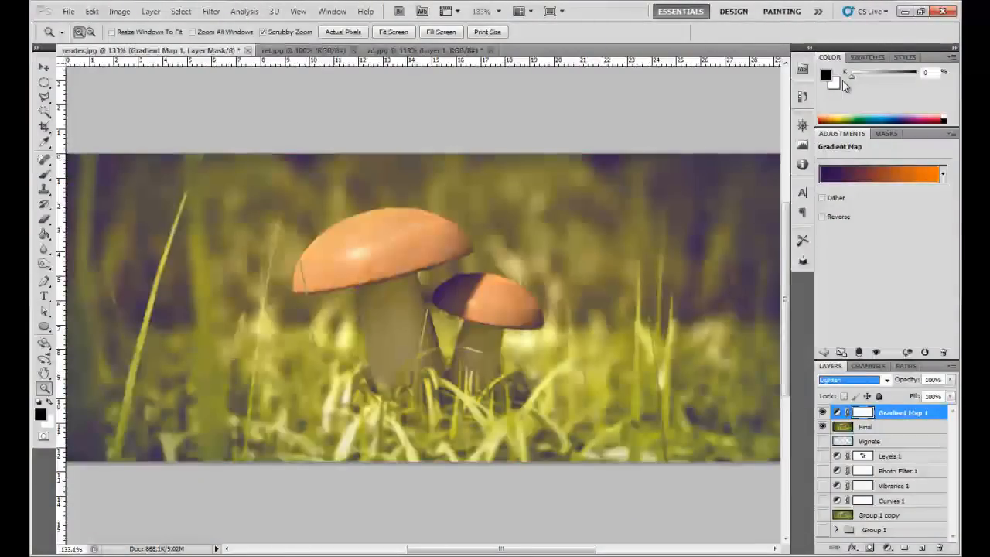
- Lower the Gradient Map layer's opacity to 32% and check the effect on the whole image
click(932, 380)
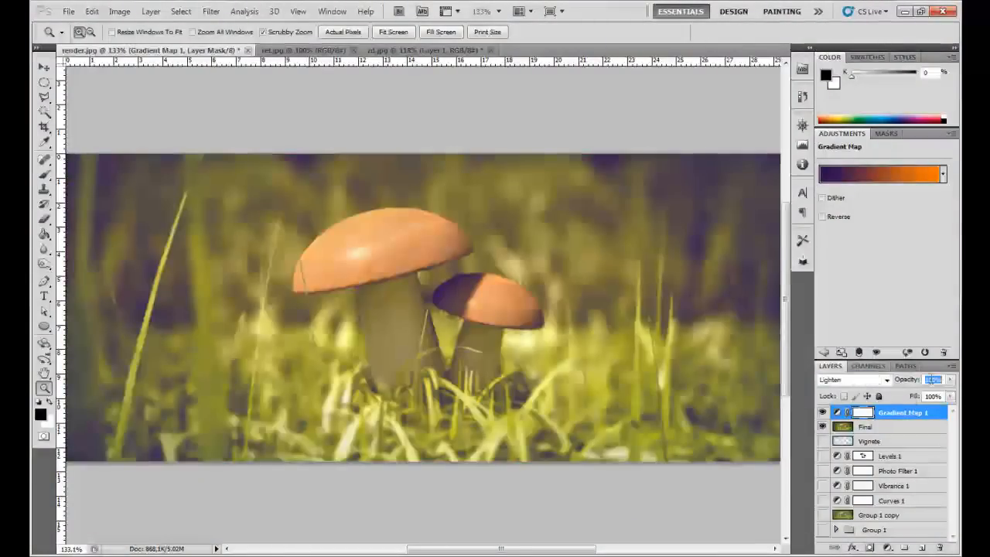
text(50)
key(Return)
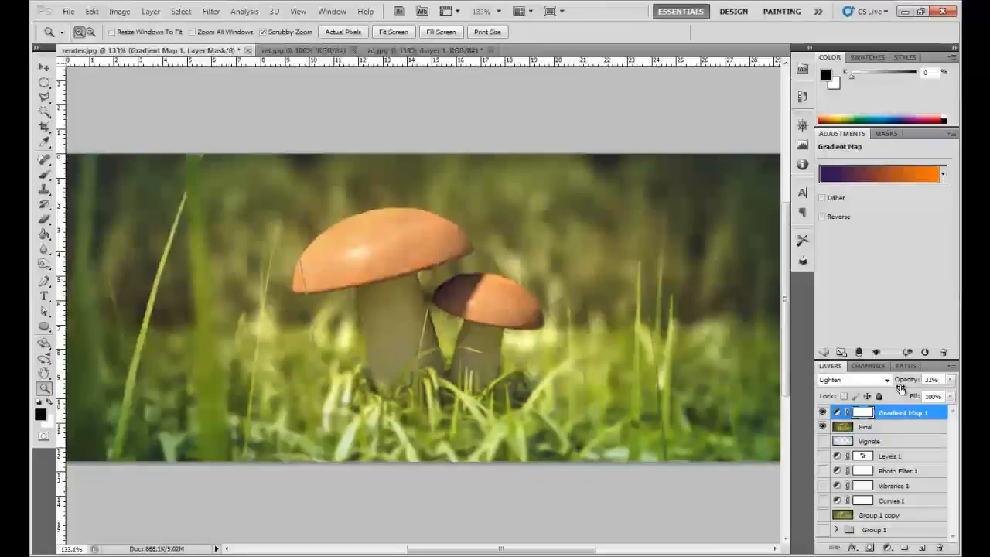
right_click(538, 337)
click(541, 347)
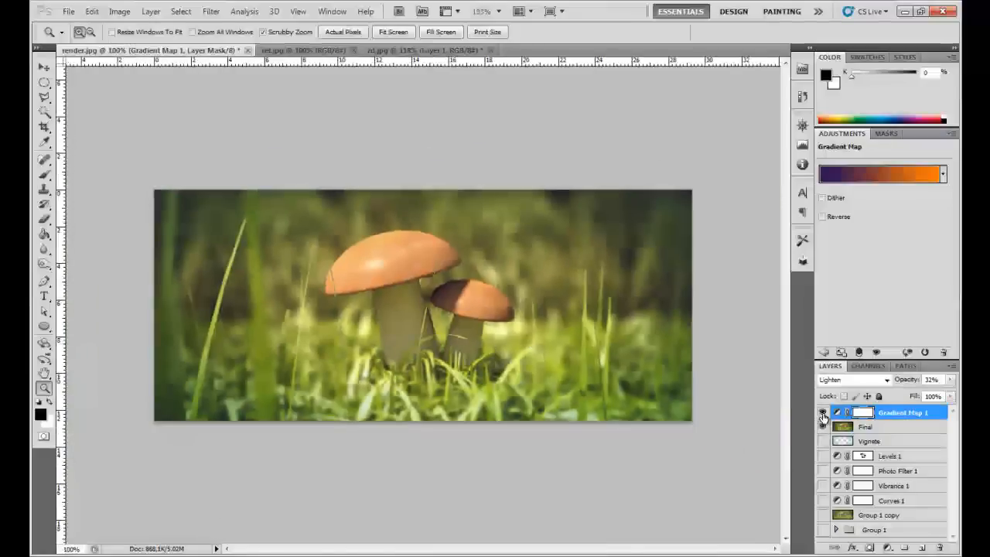
right_click(360, 335)
click(397, 360)
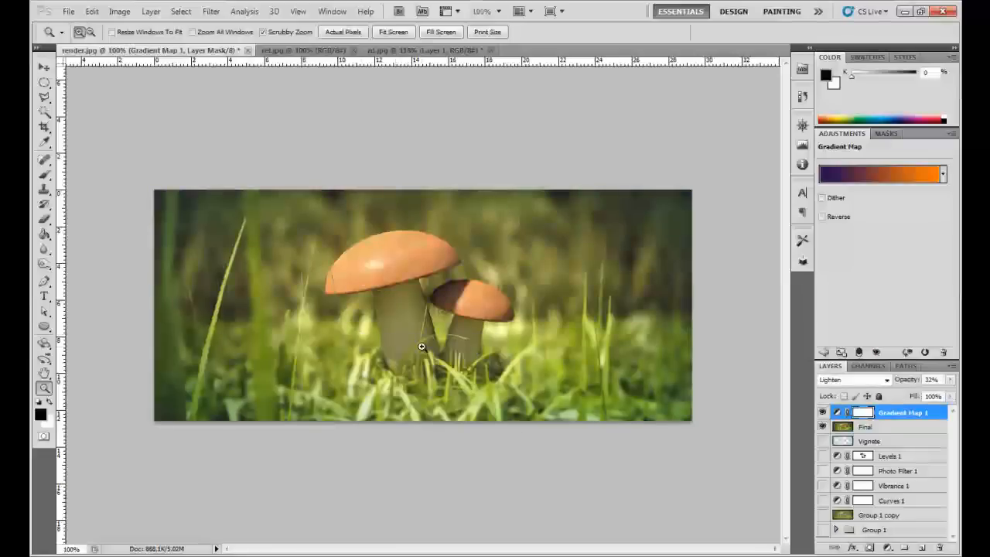
- Select the entire canvas and create a new empty layer above the Gradient Map layer
key(ctrl+a)
key(ctrl+shift+n)
key(Return)
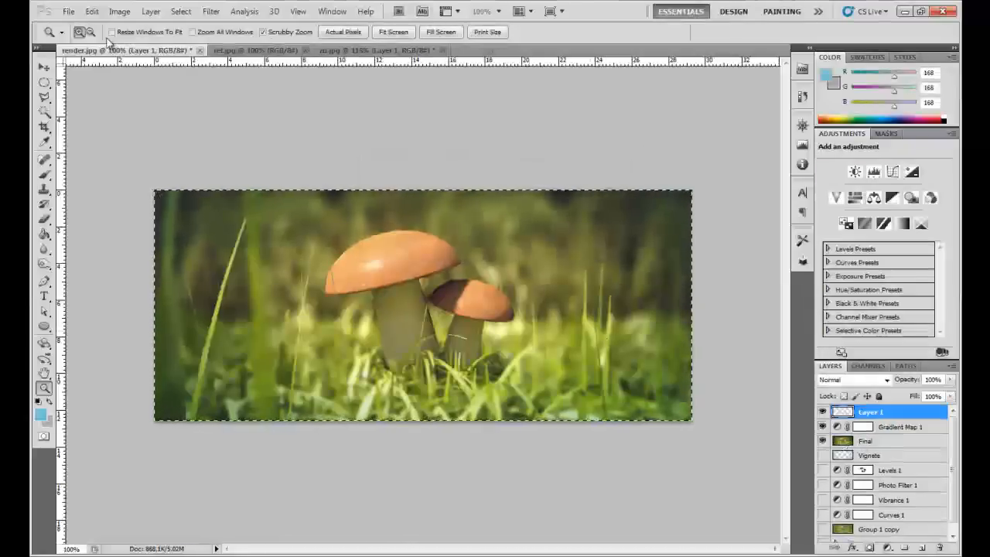
- Stroke the canvas selection with a 5 px light blue line placed inside at 100% opacity, and deselect
click(91, 11)
click(107, 208)
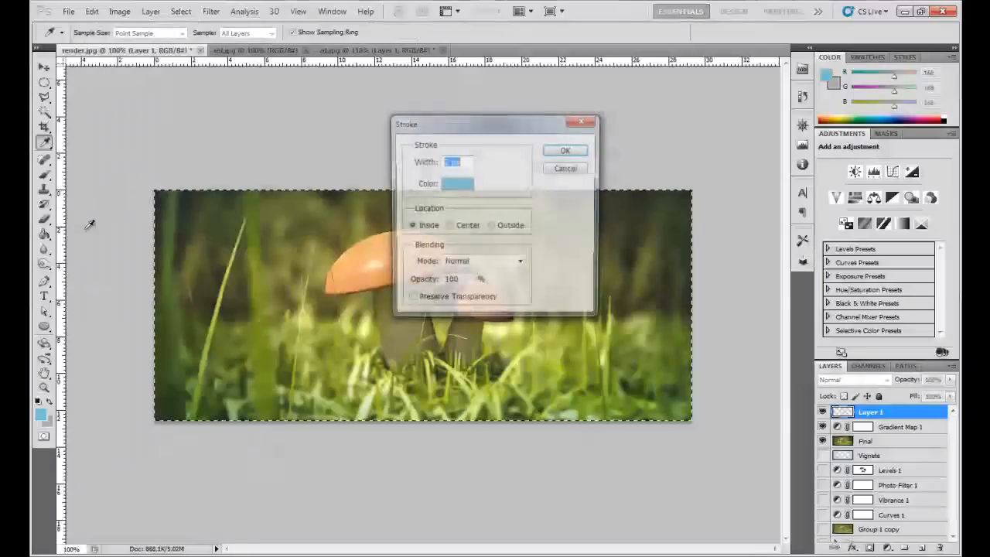
click(456, 183)
drag(679, 379, 657, 356)
click(932, 344)
text(5)
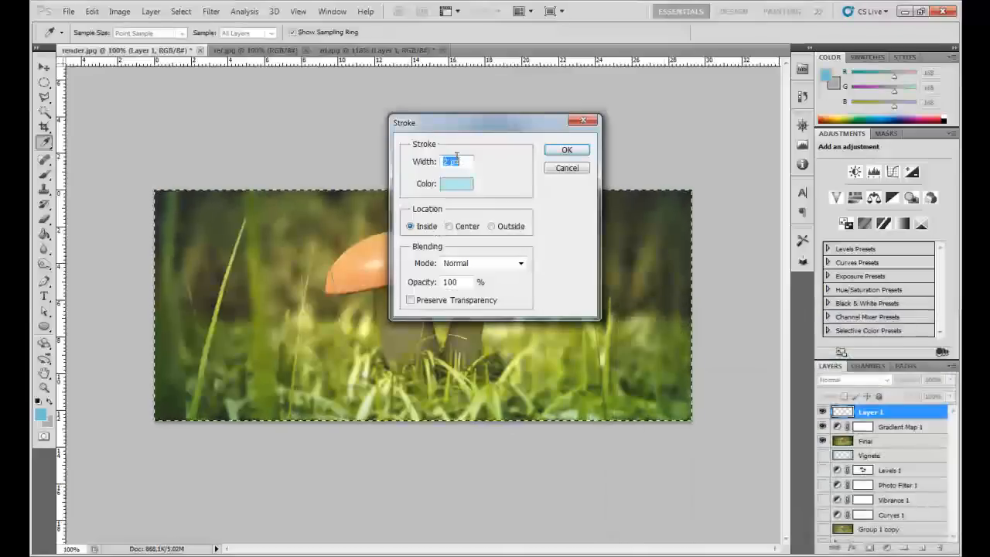
key(Return)
key(z)
key(ctrl+d)
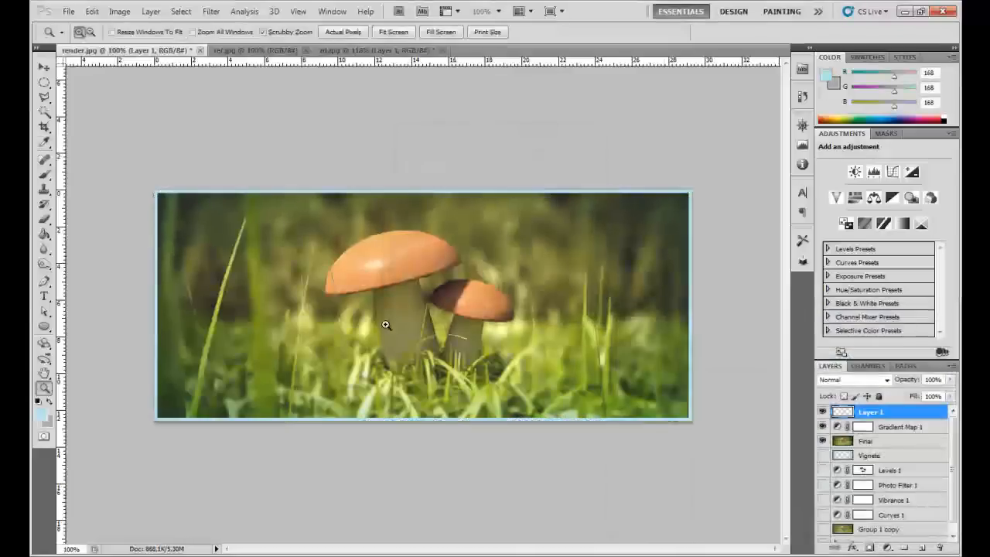
- Set the blend mode of the light blue frame layer to Overlay
drag(382, 327, 623, 281)
click(854, 379)
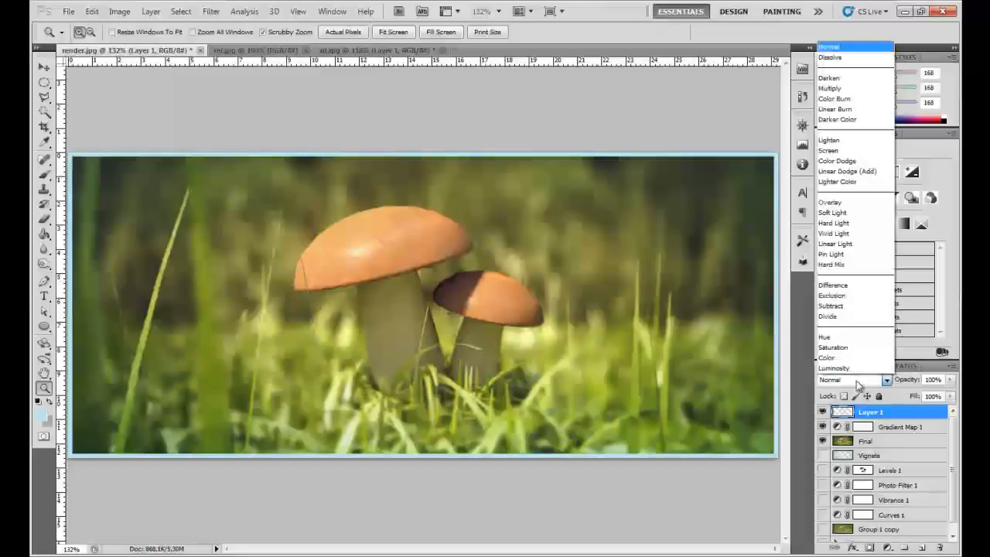
click(847, 200)
click(503, 262)
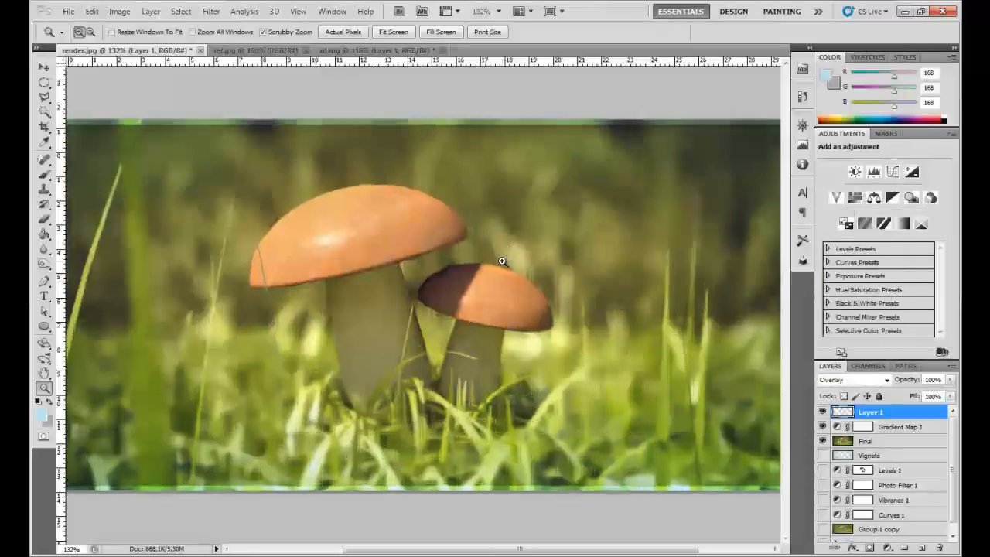
scroll(503, 261, down, 3)
key(w)
key(ctrl+a)
key(ctrl+0)
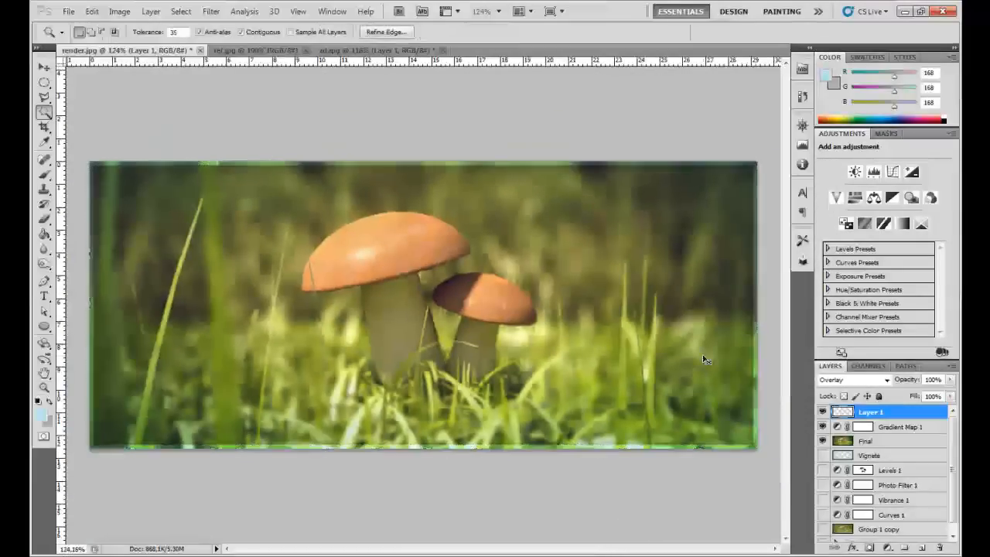
click(91, 10)
click(181, 11)
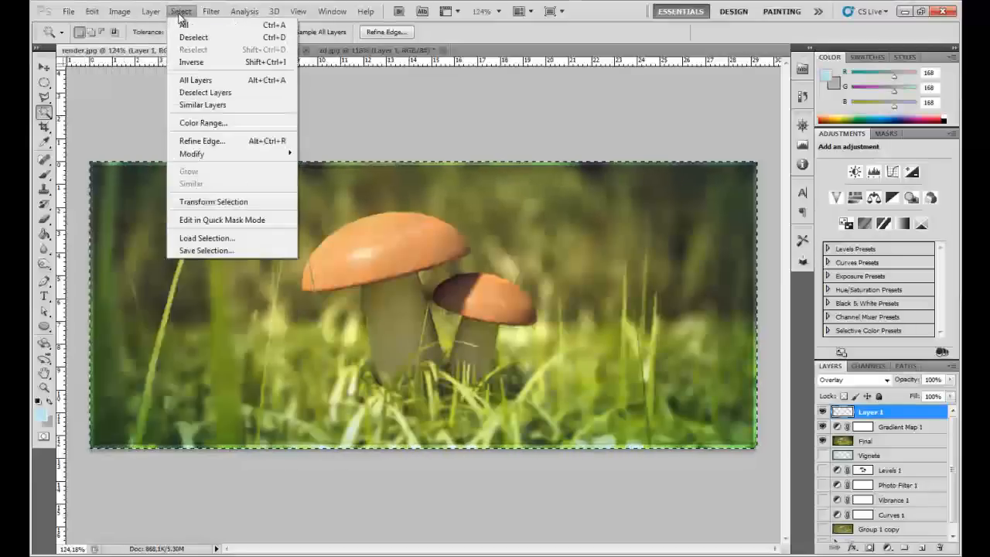
mouse_move(267, 155)
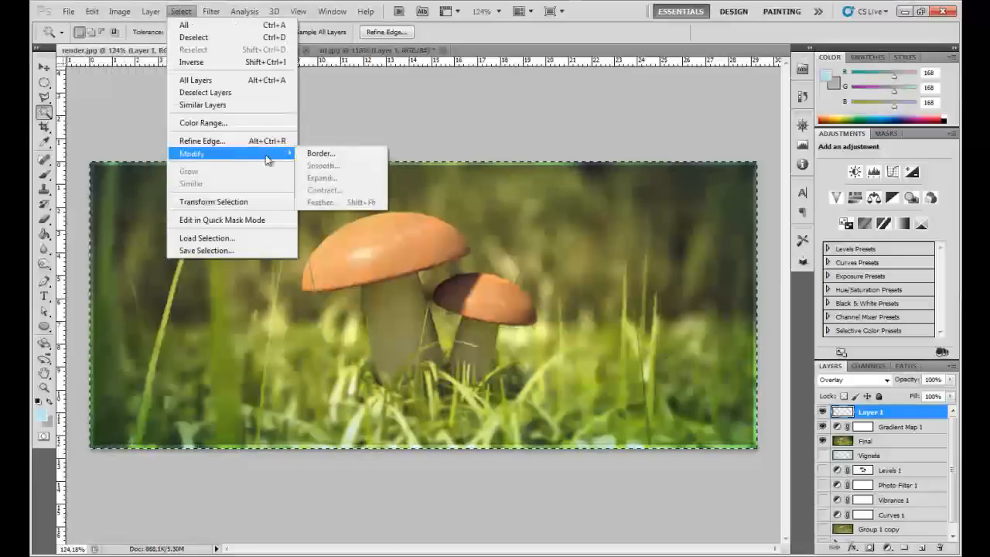
click(507, 232)
key(ctrl+d)
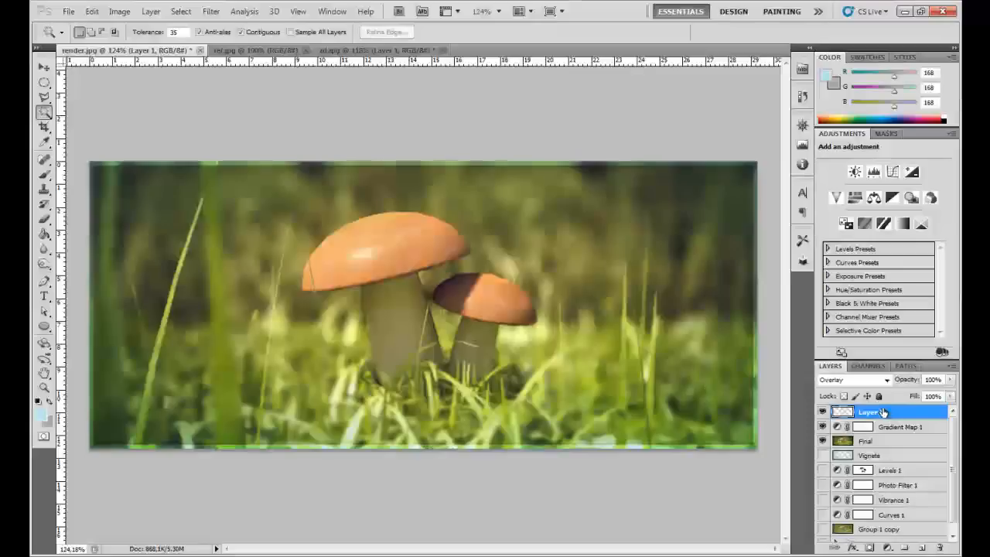
ctrl+click(843, 412)
key(ctrl+d)
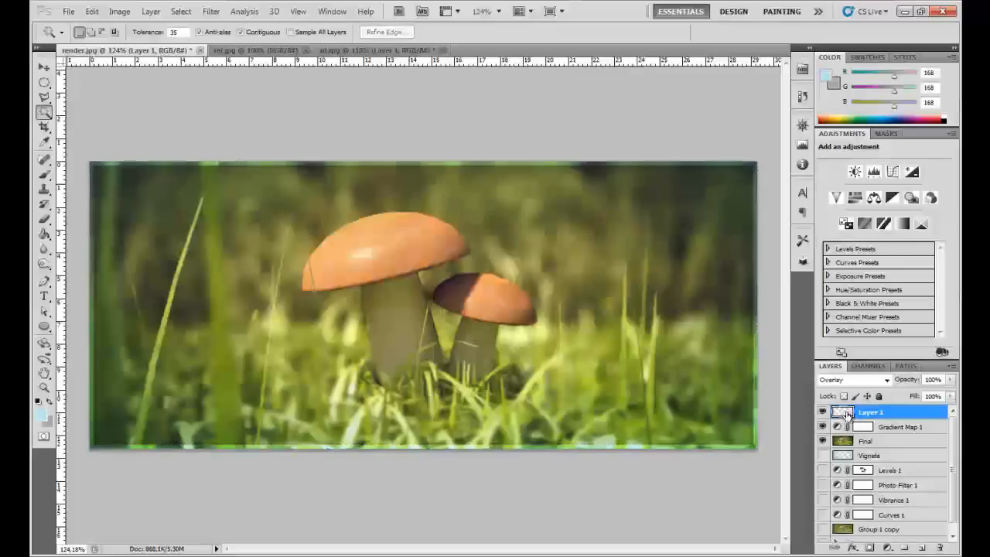
- Create another new layer on top and select the image area enclosed by the frame on Layer 1
key(ctrl+shift+n)
key(Return)
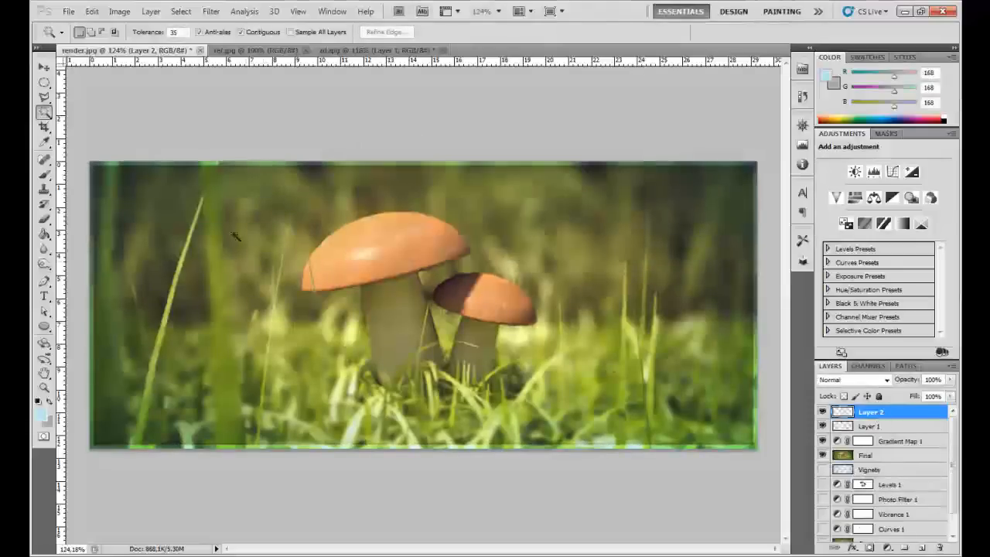
key(m)
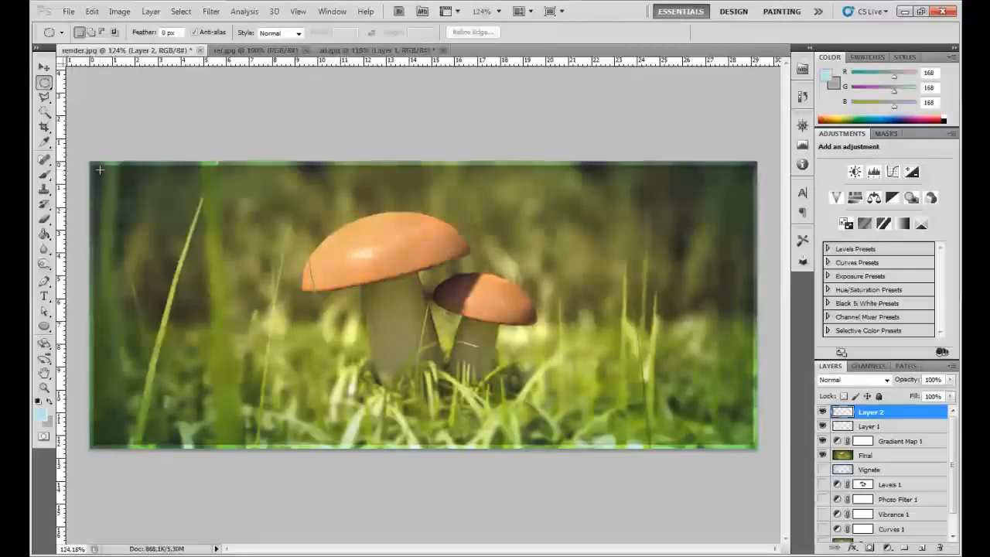
ctrl+click(845, 427)
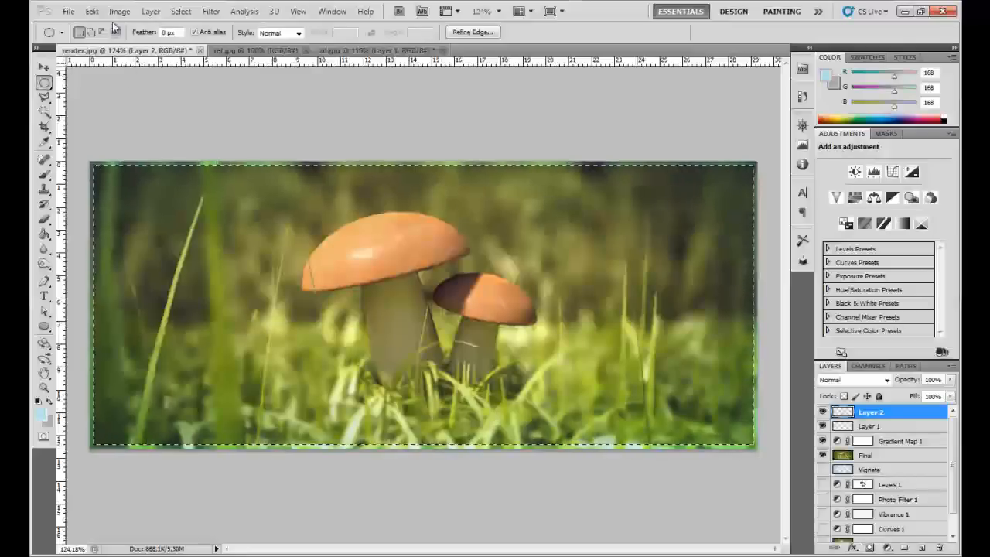
- Contract the selection inside the frame by 4 pixels
click(181, 11)
mouse_move(295, 159)
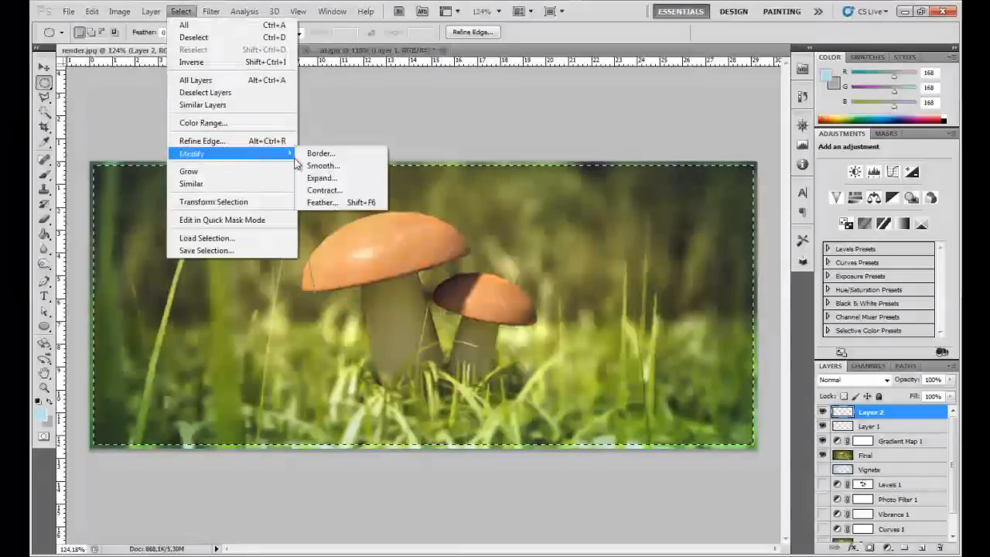
click(324, 190)
text(4)
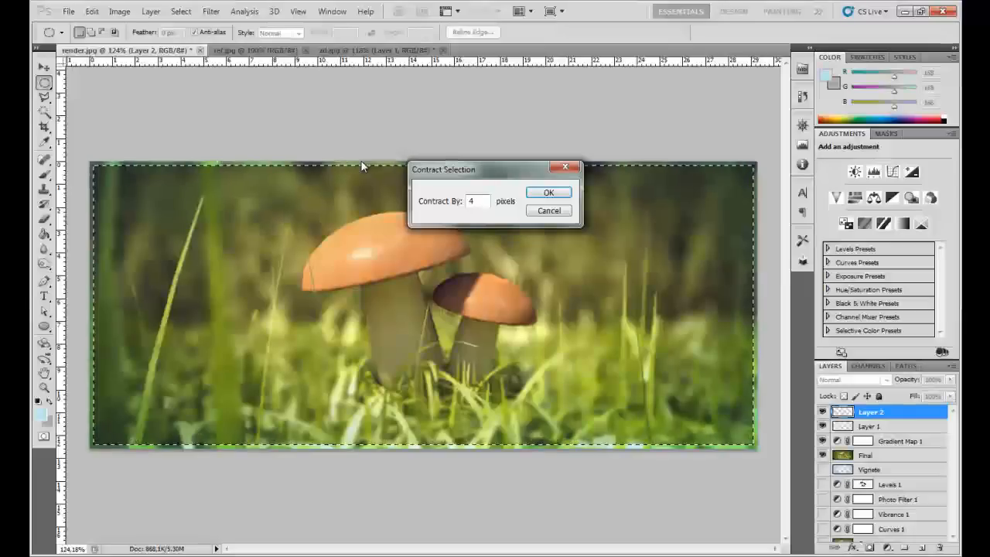
key(Return)
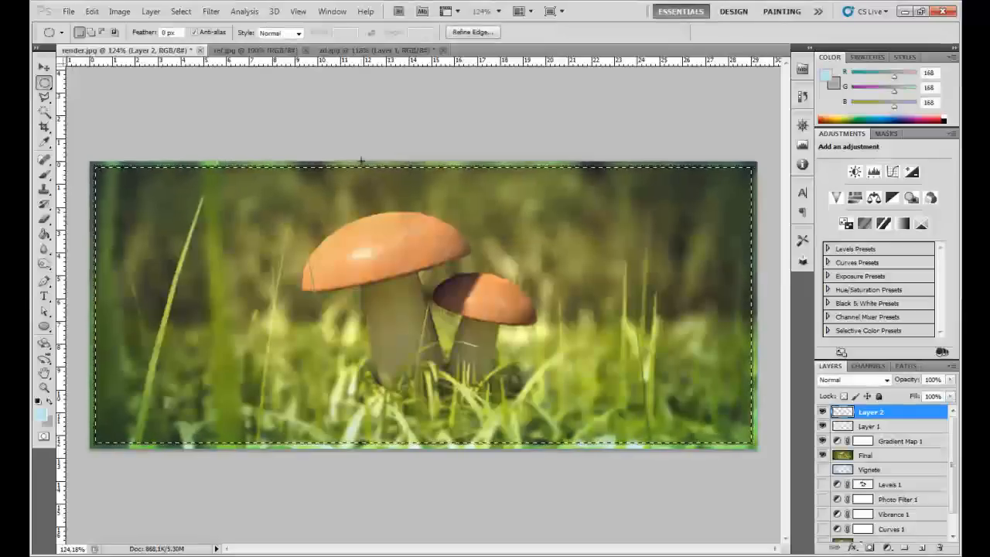
- Stroke the contracted selection with a 2 px light blue line placed inside at 100% opacity, and deselect
click(91, 11)
click(161, 209)
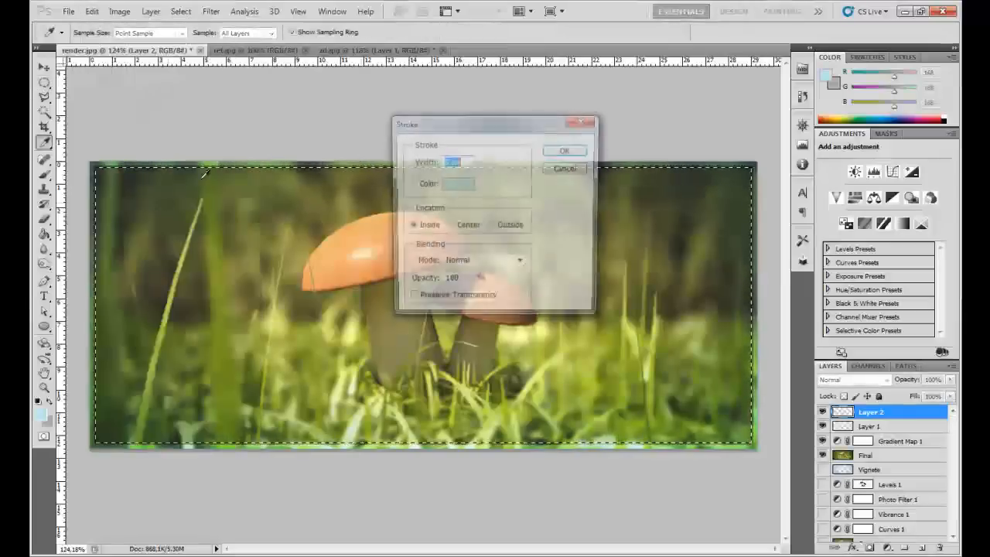
text(2)
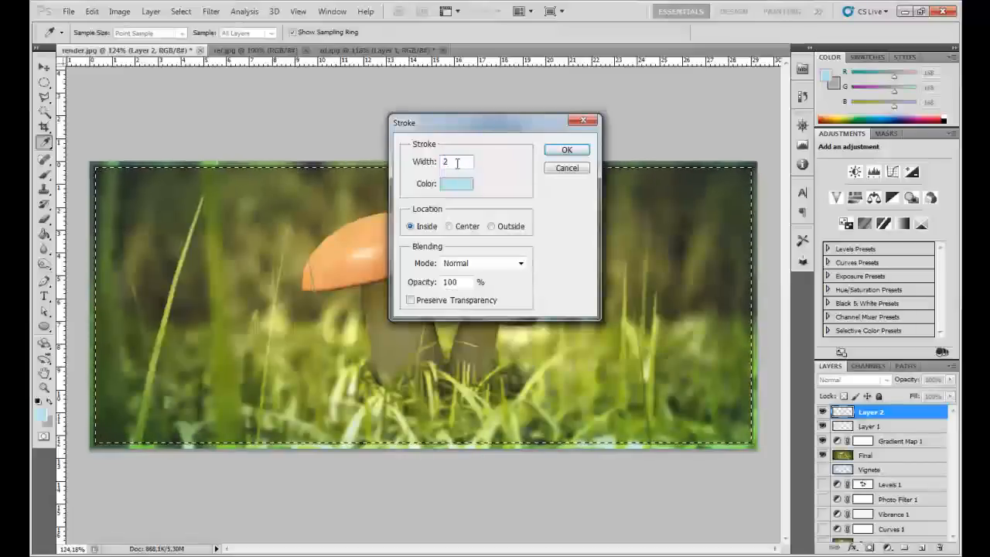
click(565, 150)
key(ctrl+d)
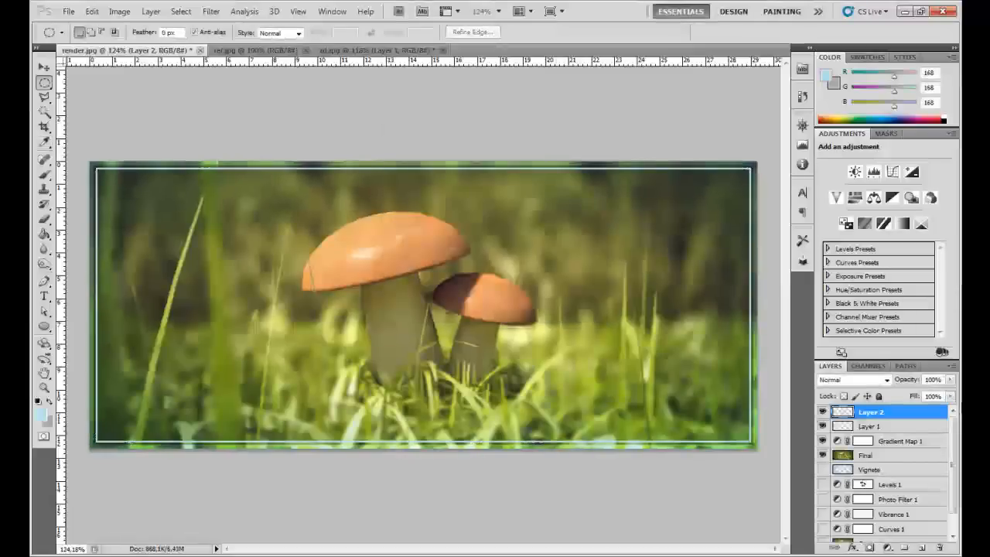
- Lower the opacity of the inner frame line's layer to 33% and view the image at actual pixels
drag(907, 383, 866, 387)
right_click(541, 291)
key(Escape)
key(z)
right_click(512, 297)
click(516, 313)
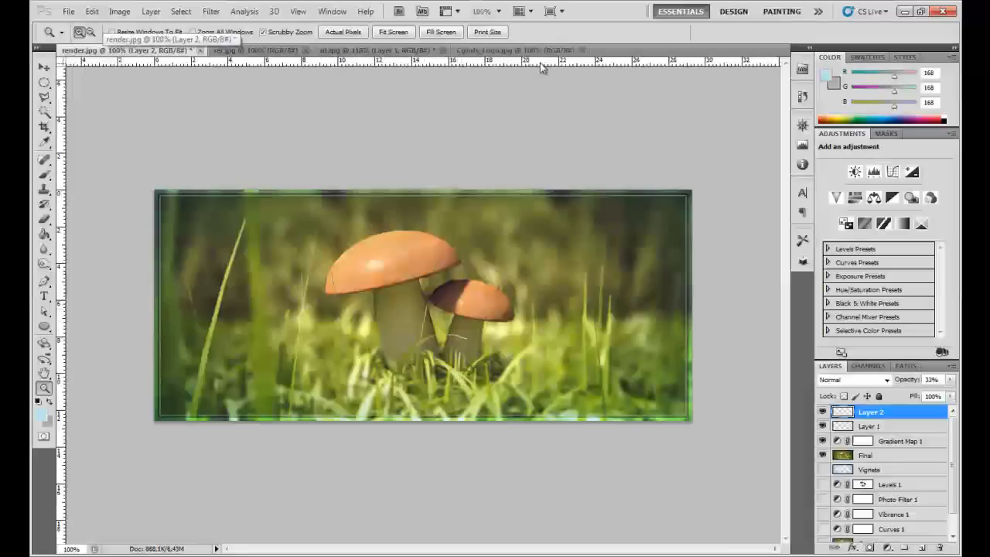
- Copy the whole logo from Cgtuts_Logo.jpg and paste it into render.jpg as a new layer on top
click(541, 50)
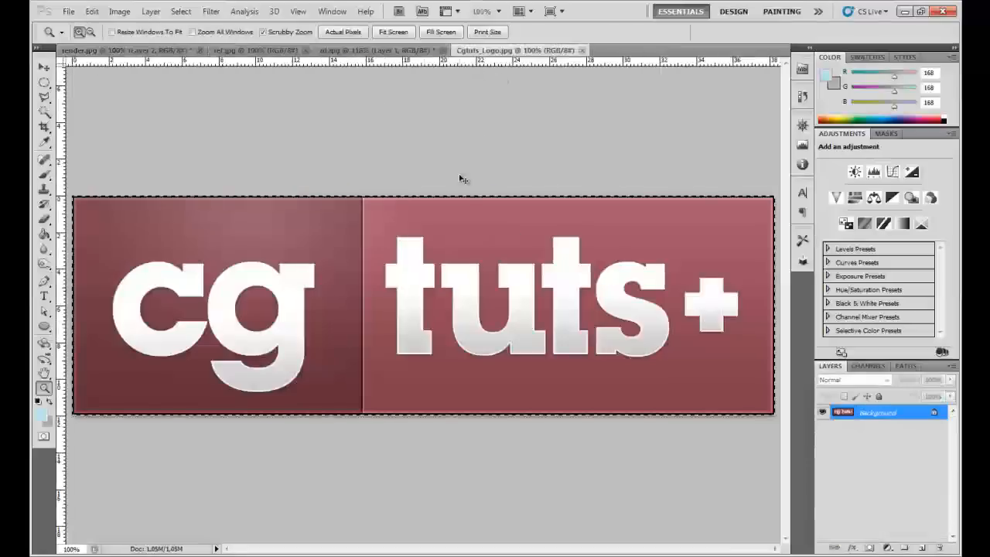
click(146, 50)
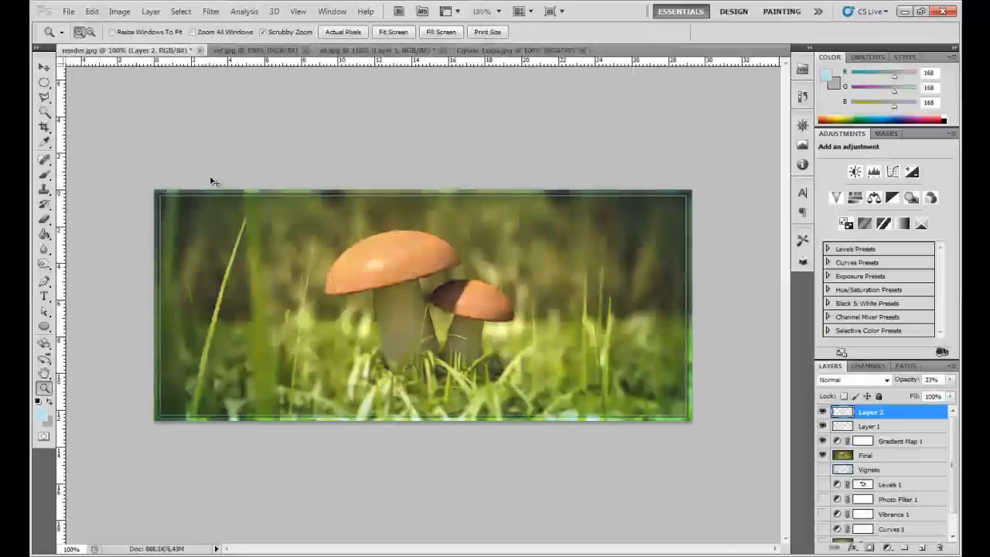
key(ctrl+v)
- Scale the pasted logo down to a small badge and place it inside the frame at the image's lower-right corner
key(ctrl+t)
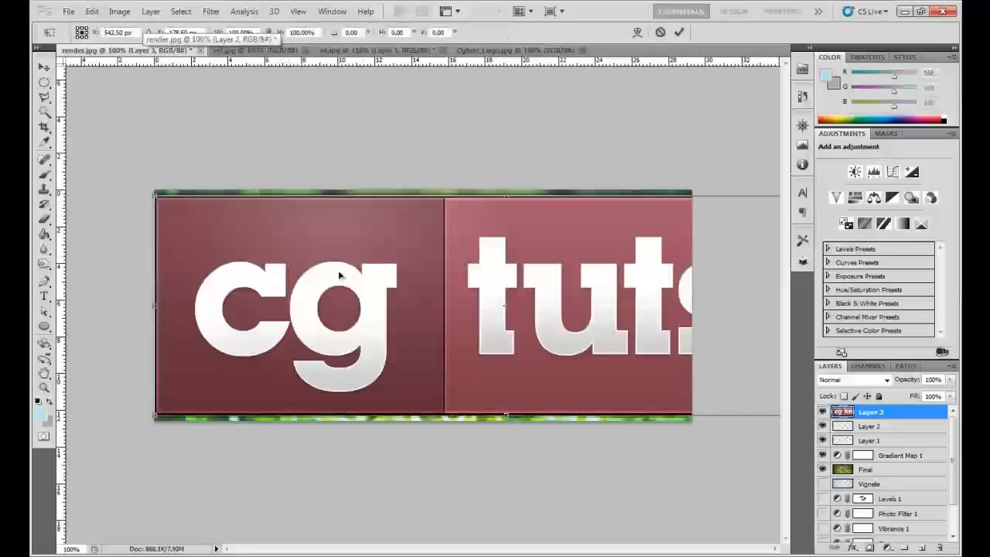
drag(154, 415, 711, 275)
drag(728, 231, 615, 397)
key(Return)
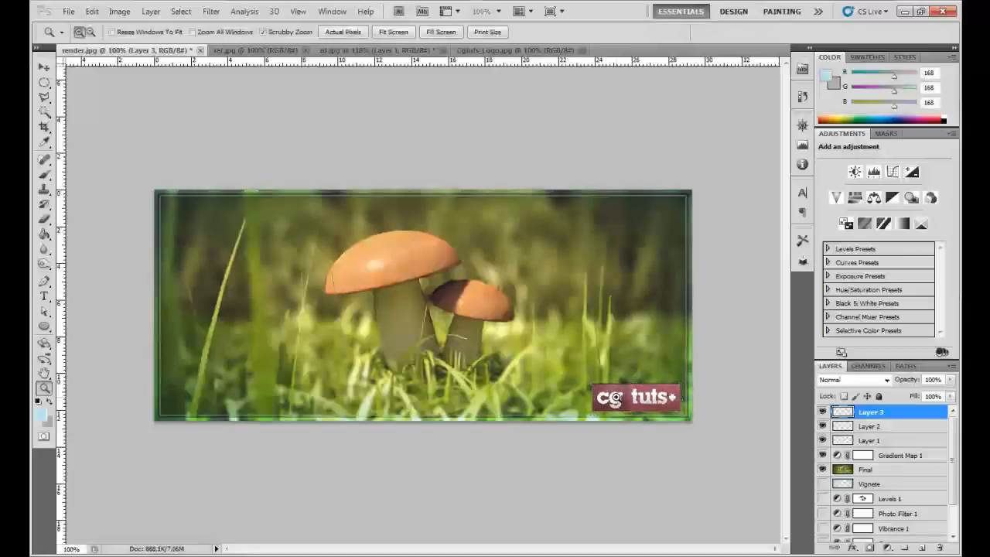
- Sharpen the logo's lettering with the Sharpen tool at 50% strength, and check it at actual pixels
right_click(496, 314)
click(542, 338)
drag(622, 377, 587, 369)
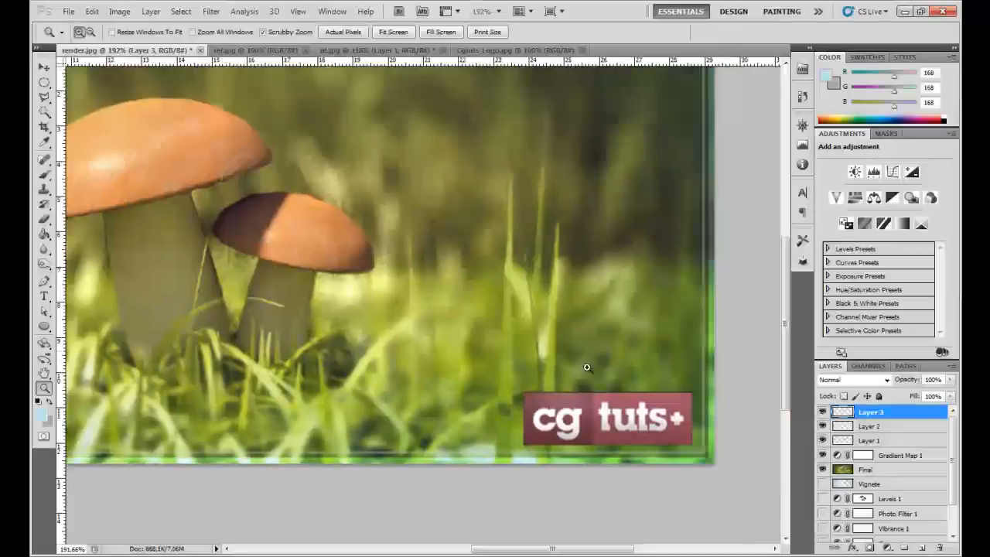
scroll(674, 398, up, 4)
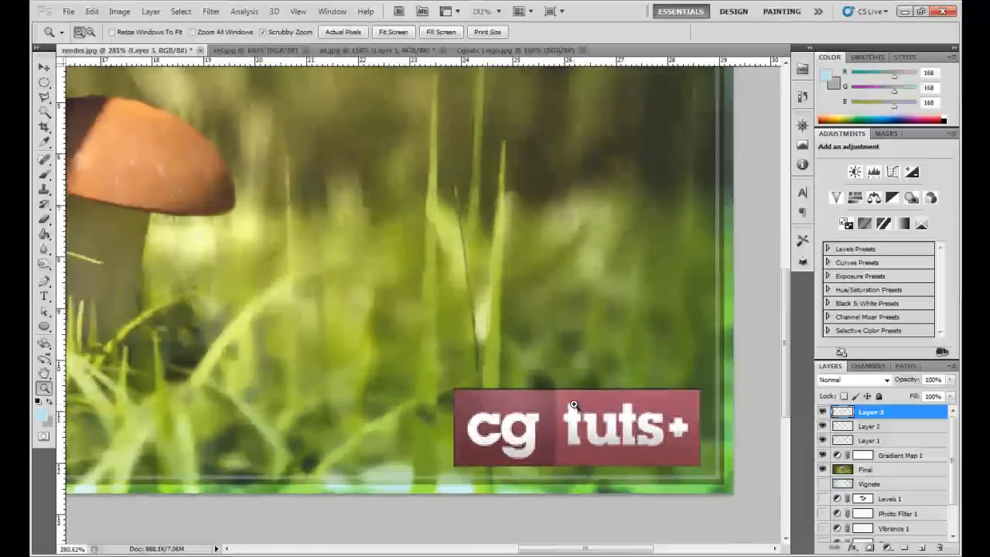
click(45, 221)
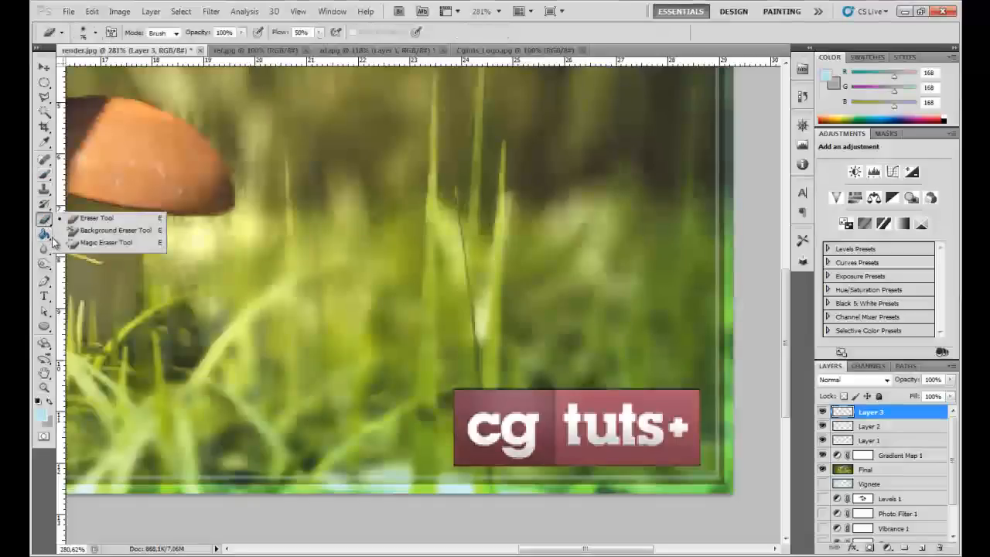
click(44, 249)
click(97, 258)
mouse_move(493, 416)
mouse_down()
mouse_move(723, 420)
mouse_move(443, 423)
mouse_move(771, 435)
mouse_move(513, 403)
mouse_up()
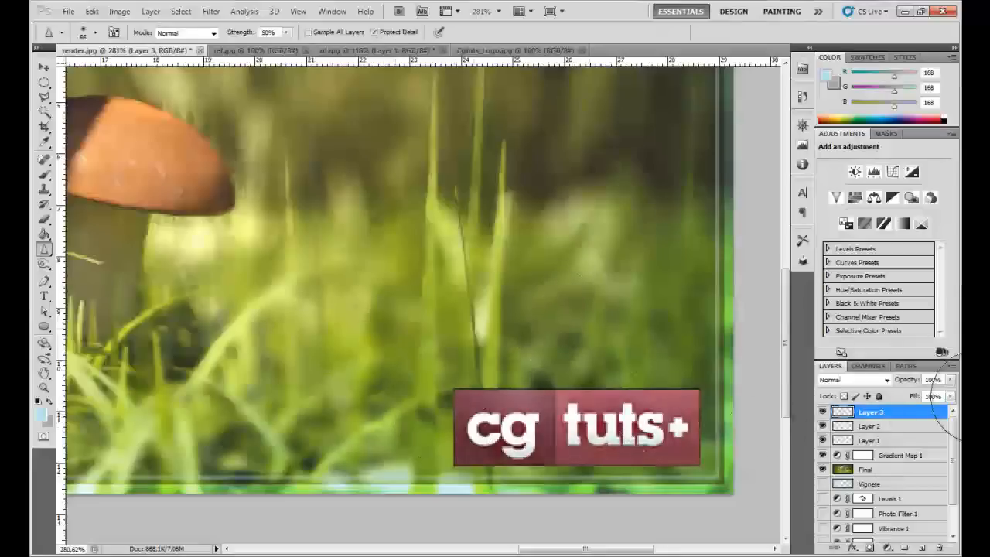
right_click(453, 259)
key(Escape)
key(z)
right_click(433, 241)
click(460, 265)
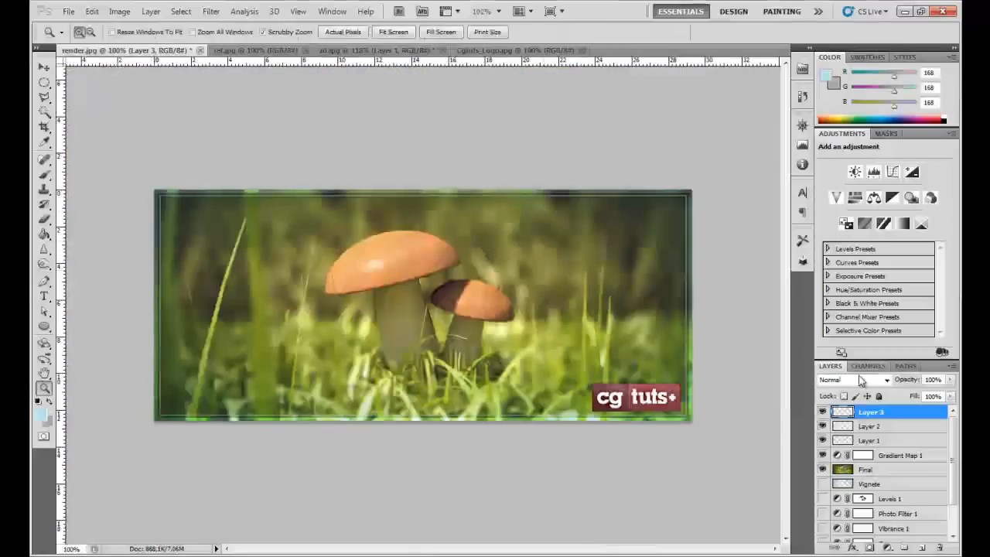
- Try Lighten, Soft Light and Difference on the logo layer, and settle on the Luminosity blend mode
click(861, 379)
click(841, 149)
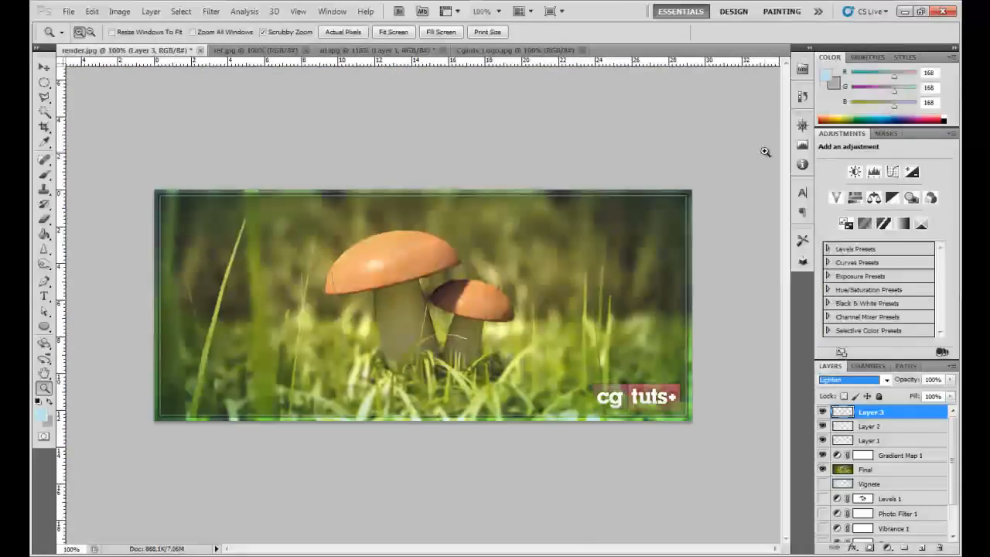
key(Down)
key(Down)
key(Down)
key(Down)
key(Down)
key(Down)
key(Down)
key(Down)
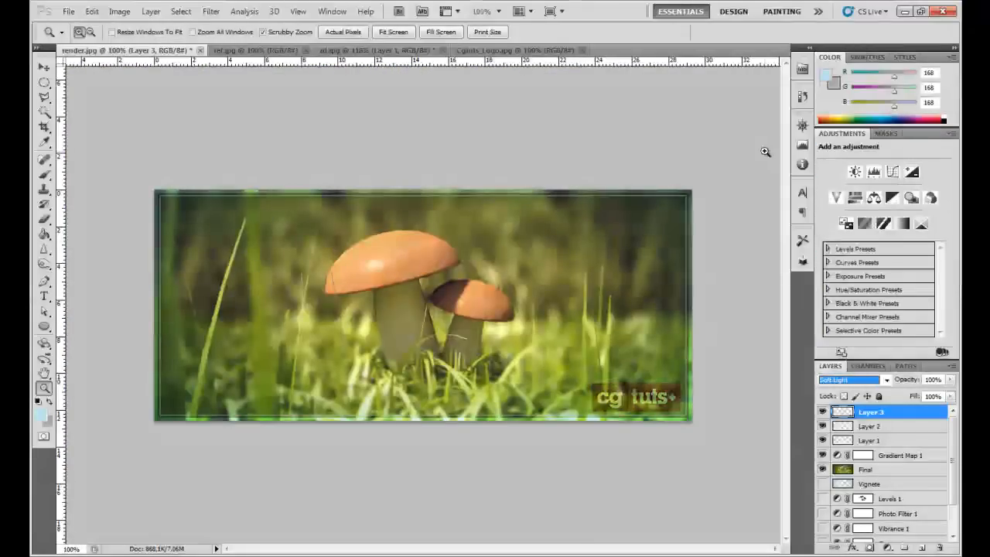
key(Down)
key(Down)
key(Down)
key(Down)
key(Down)
key(Down)
key(Down)
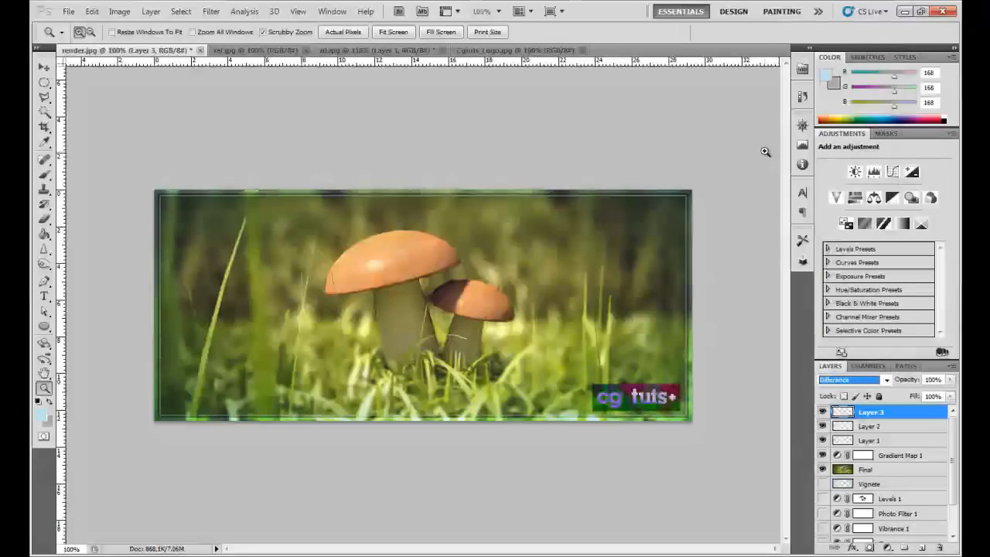
key(Down)
key(Down)
key(Down)
key(Down)
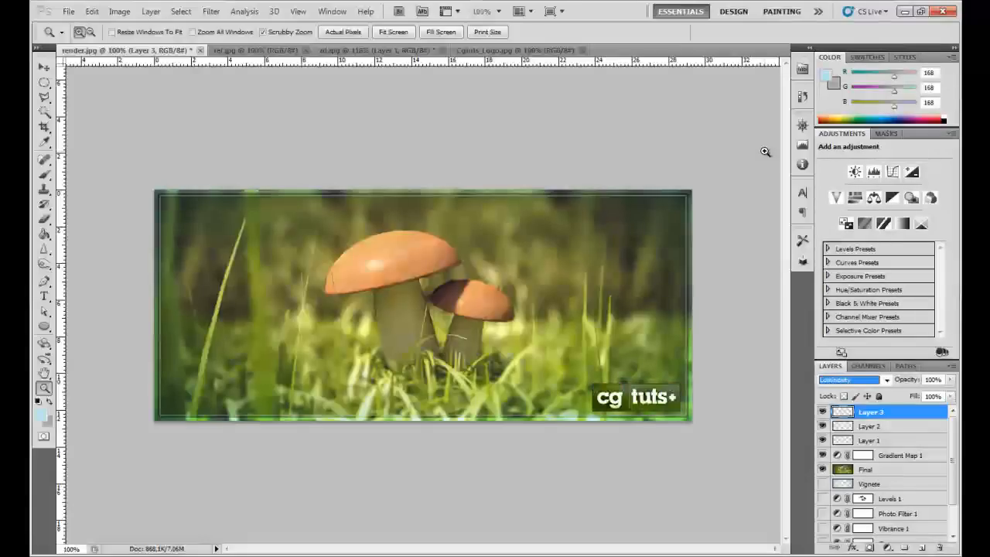
click(46, 69)
click(254, 107)
scroll(563, 415, up, 2)
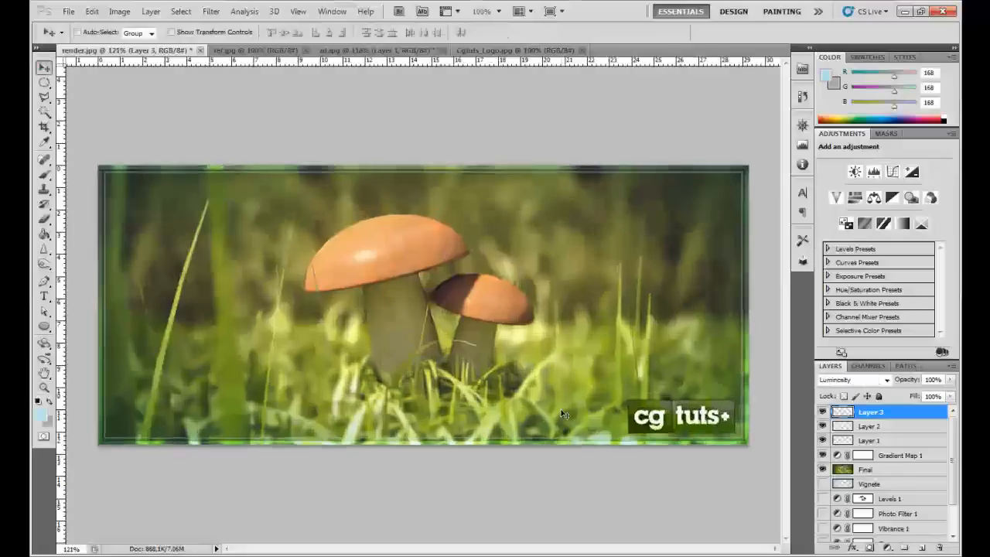
key(z)
right_click(545, 376)
click(576, 402)
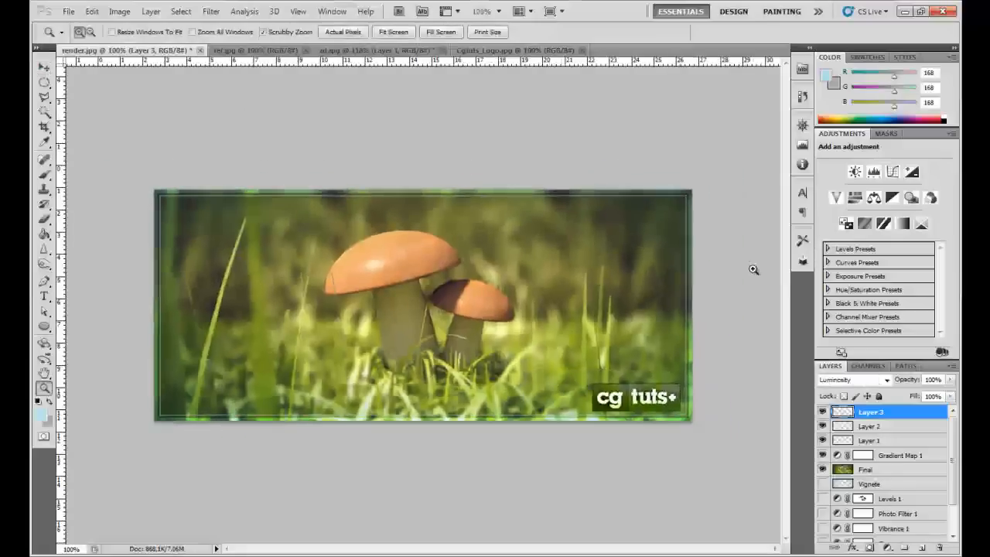